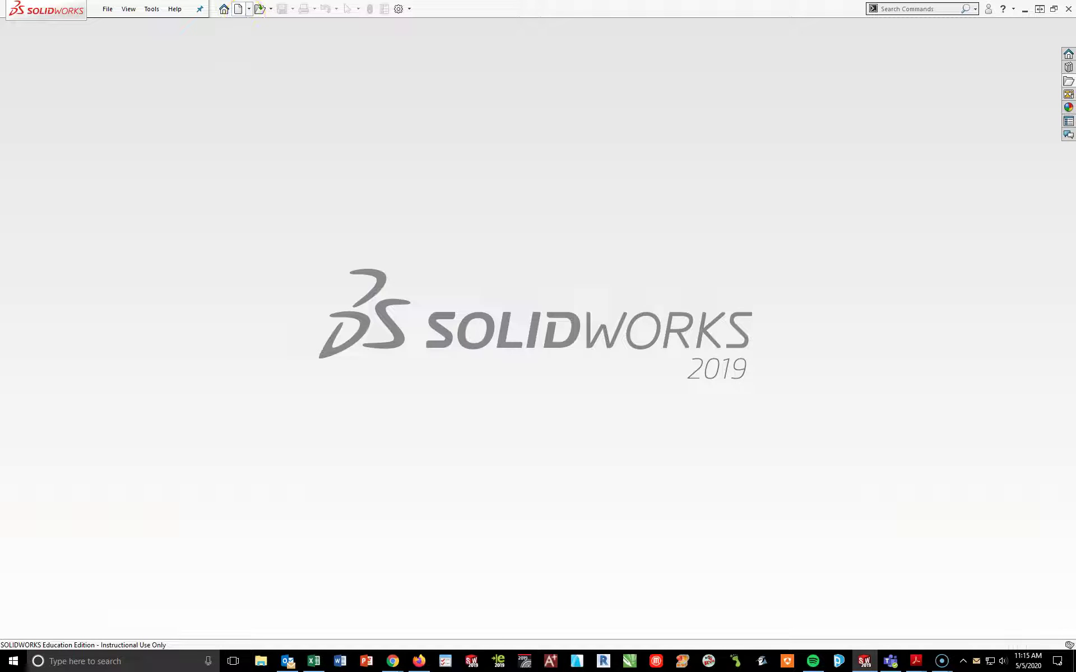
Create a new part from the INCHES template in the SOLID WORKS TEMPLATES set.
{"action": "left_click", "coordinate": [238, 8]}
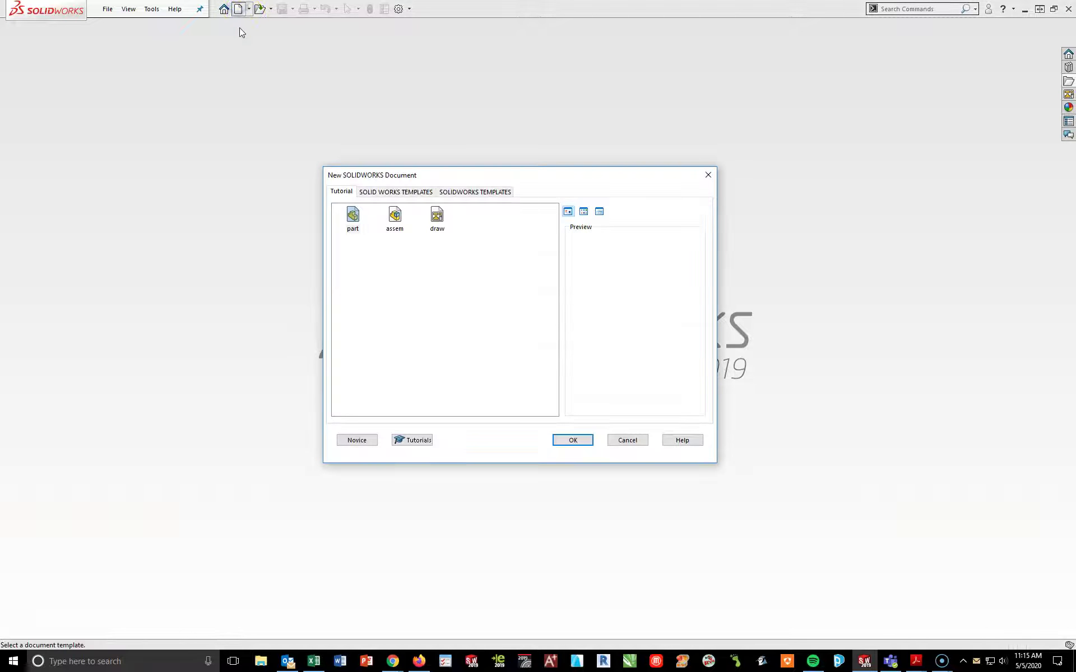
{"action": "left_click", "coordinate": [397, 192]}
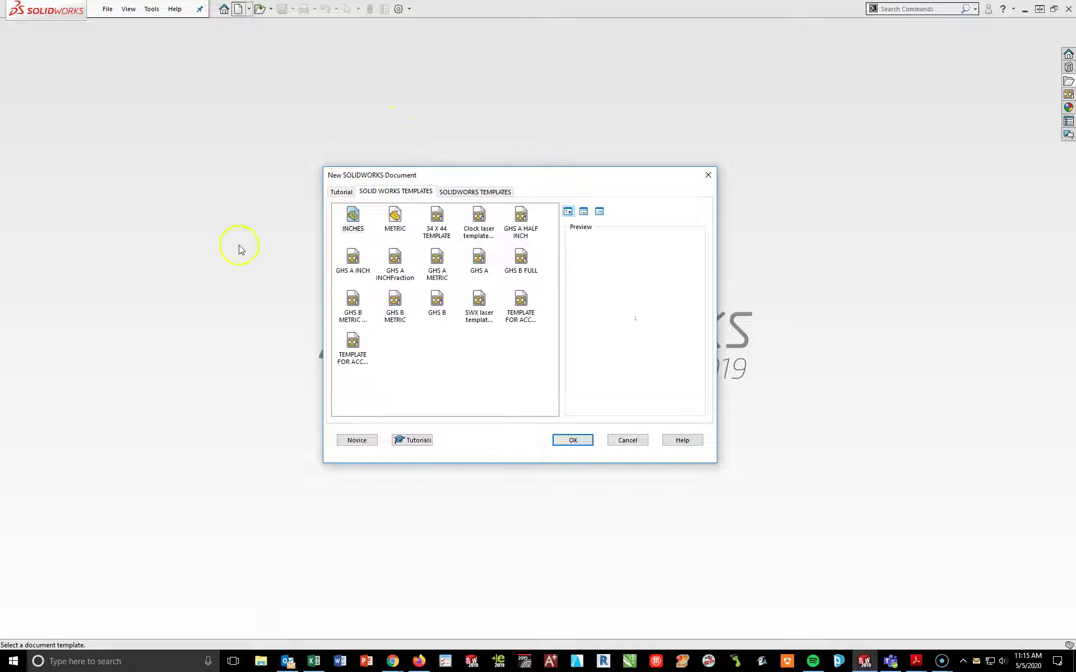
{"action": "left_click", "coordinate": [566, 440]}
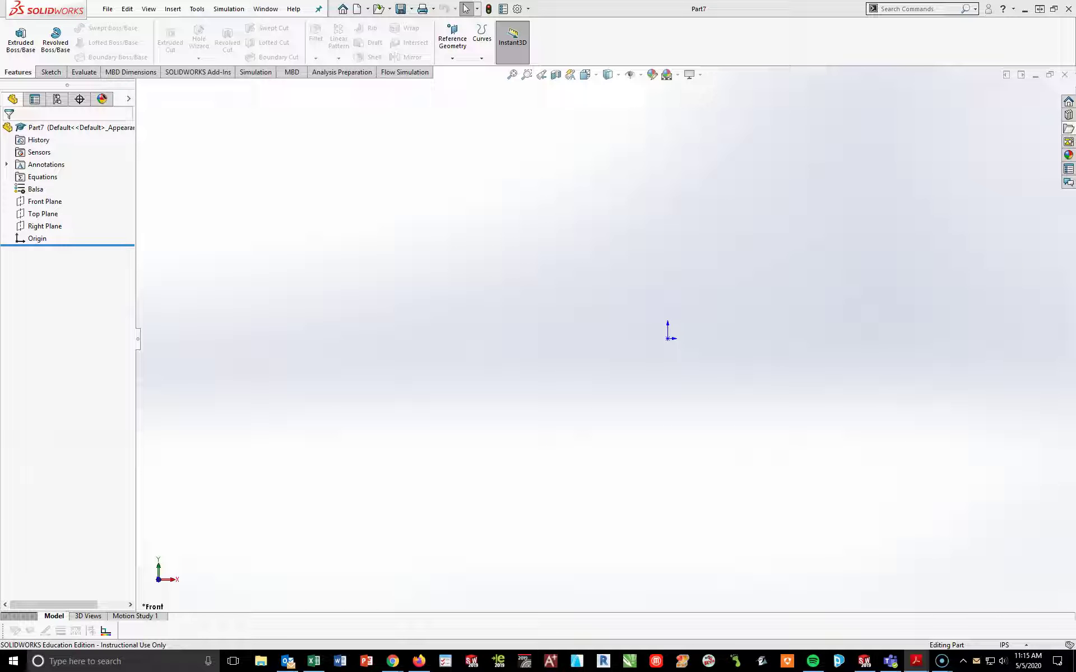
On the Top Plane, sketch a closed profile from the origin: line about 4.07 in long, tangent semicircle about 1.06 in radius, parallel return line and vertical closing line.
{"action": "left_click", "coordinate": [43, 214]}
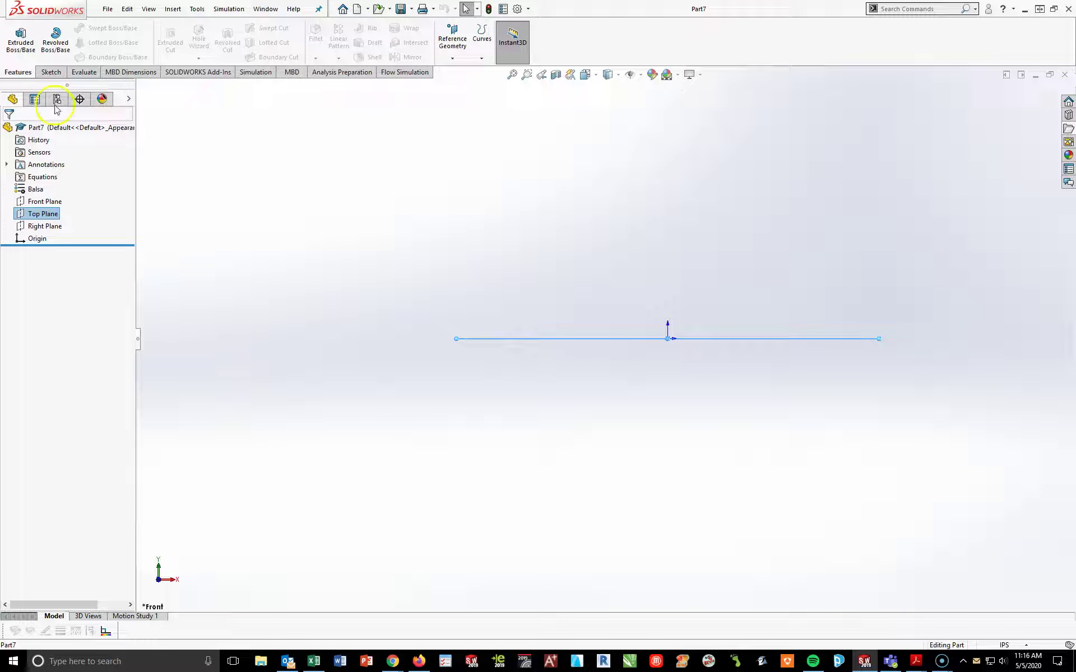
{"action": "left_click", "coordinate": [51, 72]}
{"action": "left_click", "coordinate": [16, 36]}
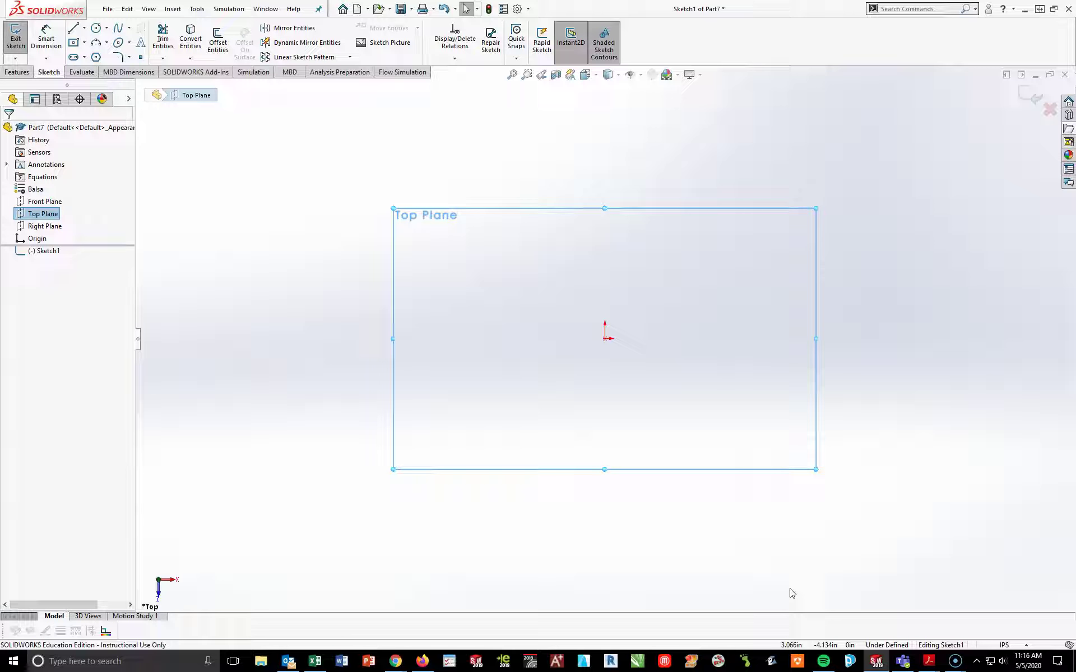
{"action": "left_click", "coordinate": [73, 28]}
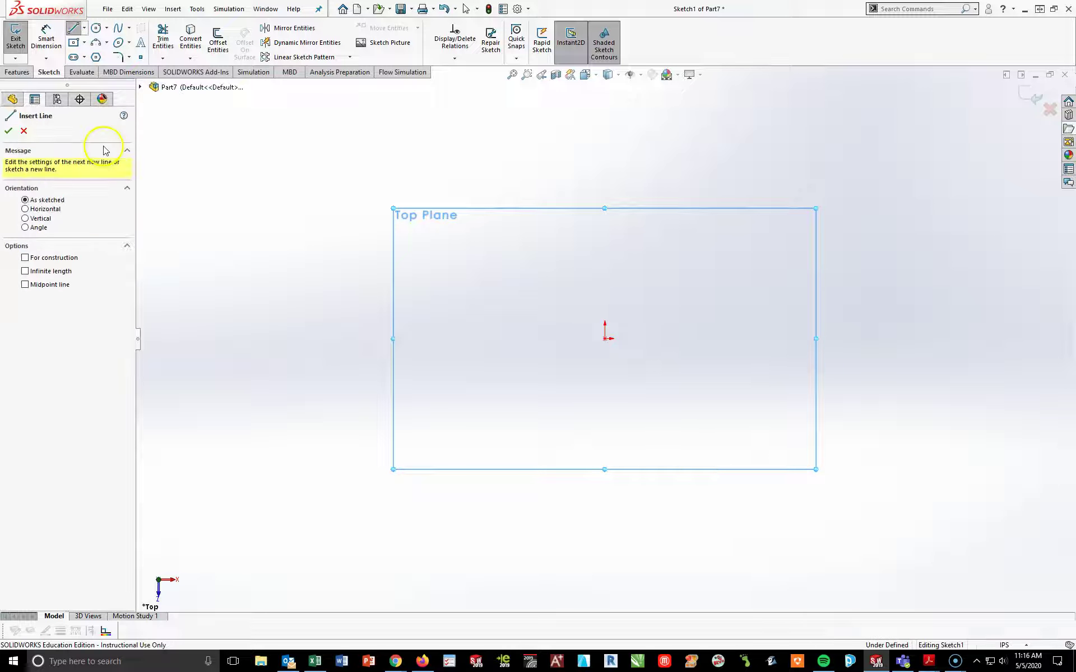
{"action": "left_click", "coordinate": [606, 339]}
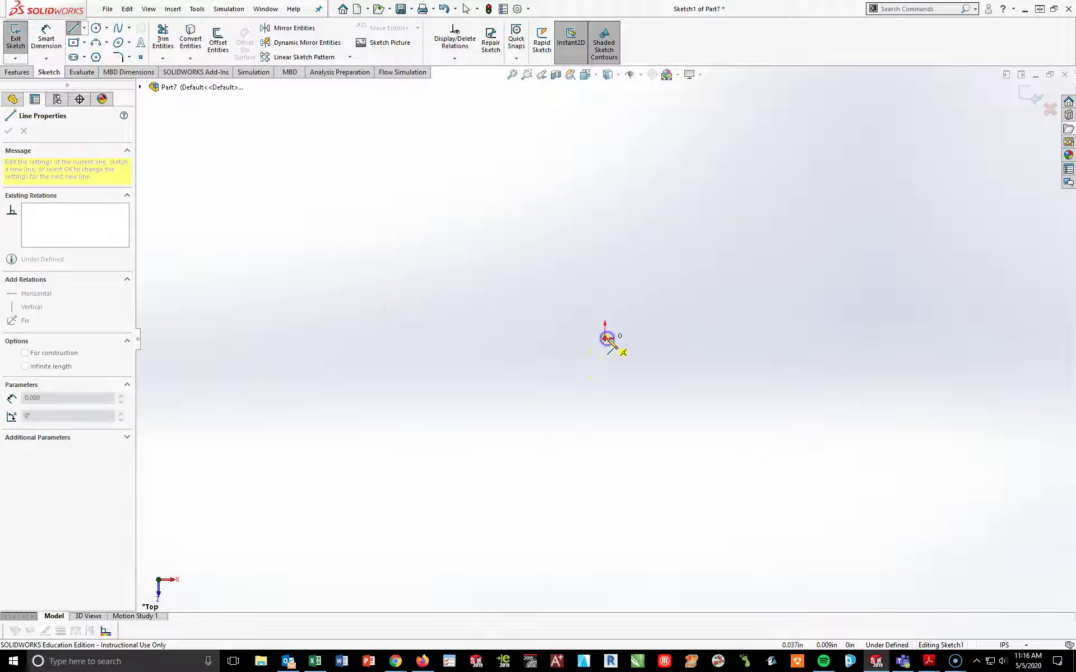
{"action": "left_click", "coordinate": [359, 339]}
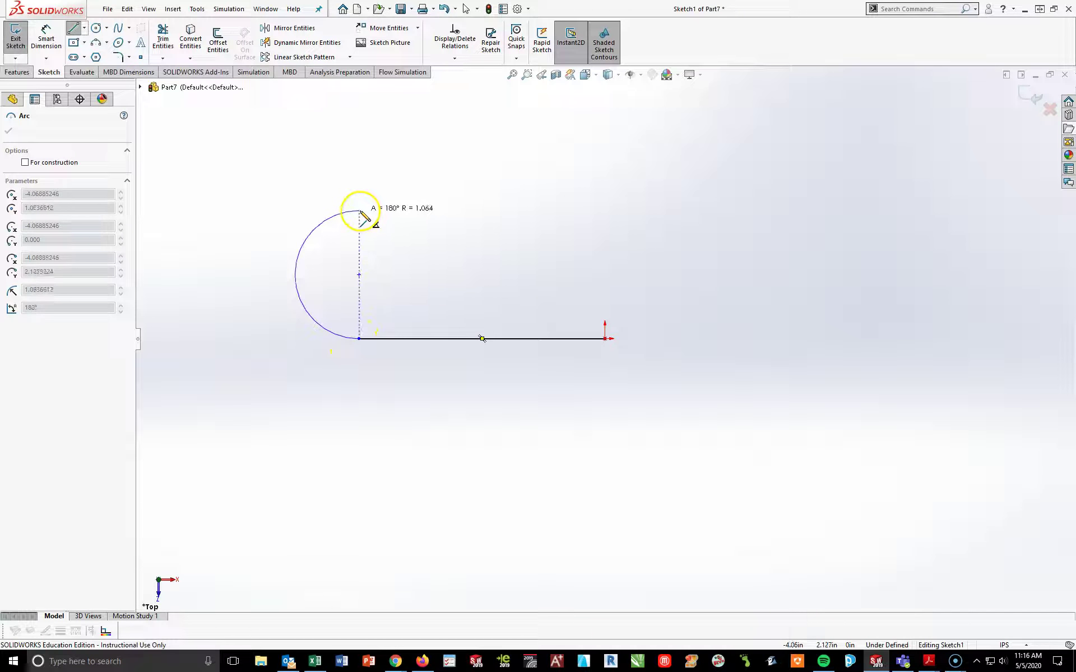
{"action": "left_click", "coordinate": [359, 210]}
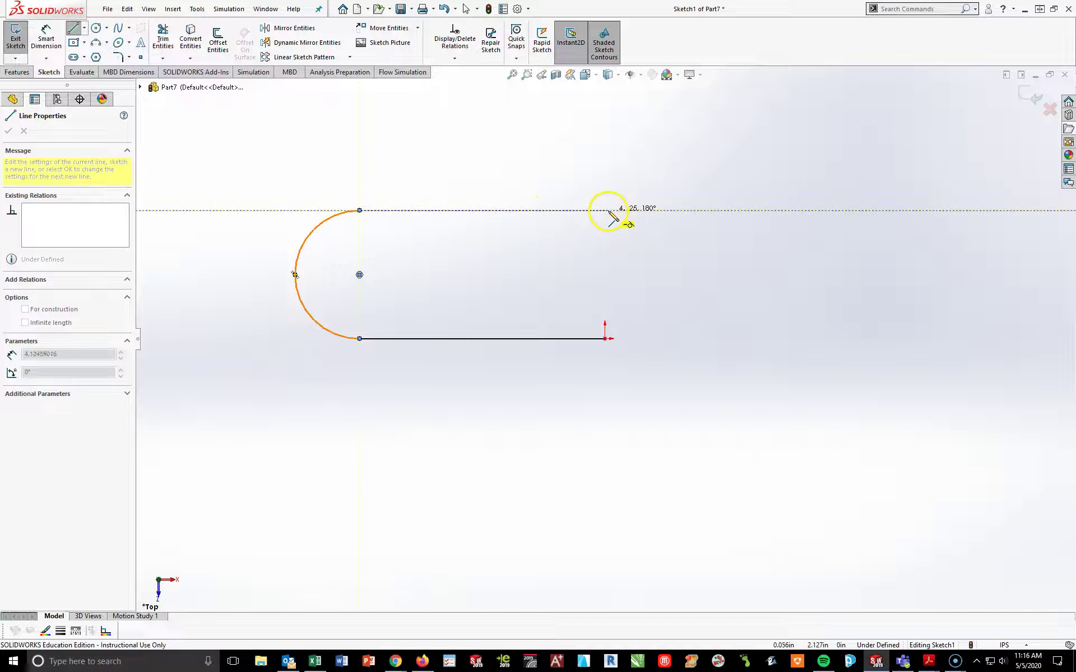
{"action": "left_click", "coordinate": [605, 211]}
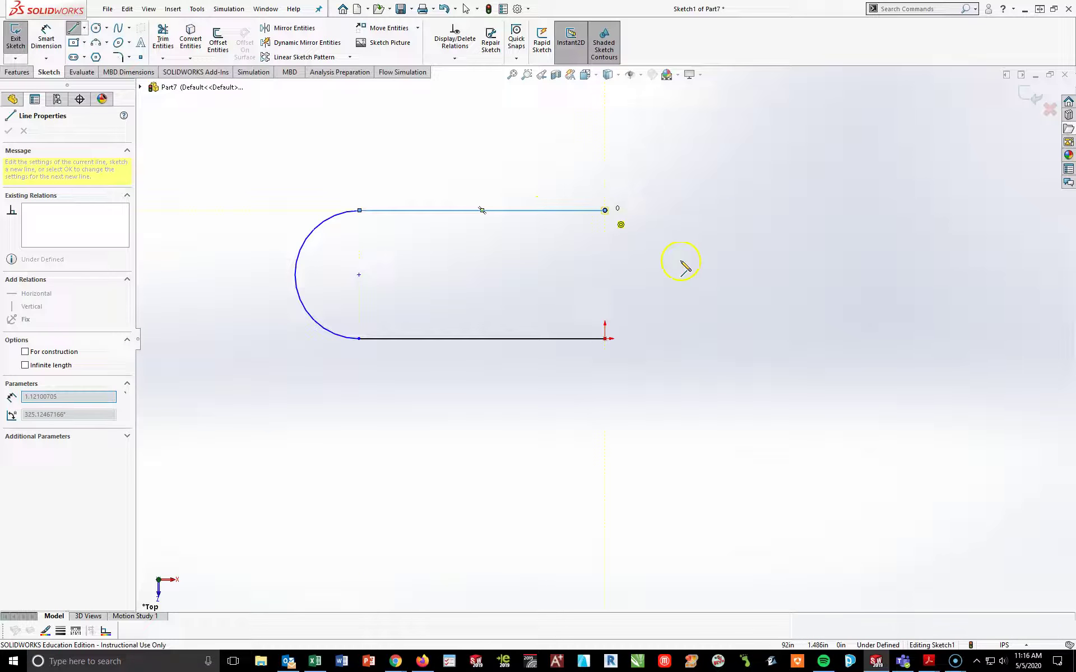
{"action": "left_click", "coordinate": [605, 339]}
{"action": "key", "text": "Escape"}
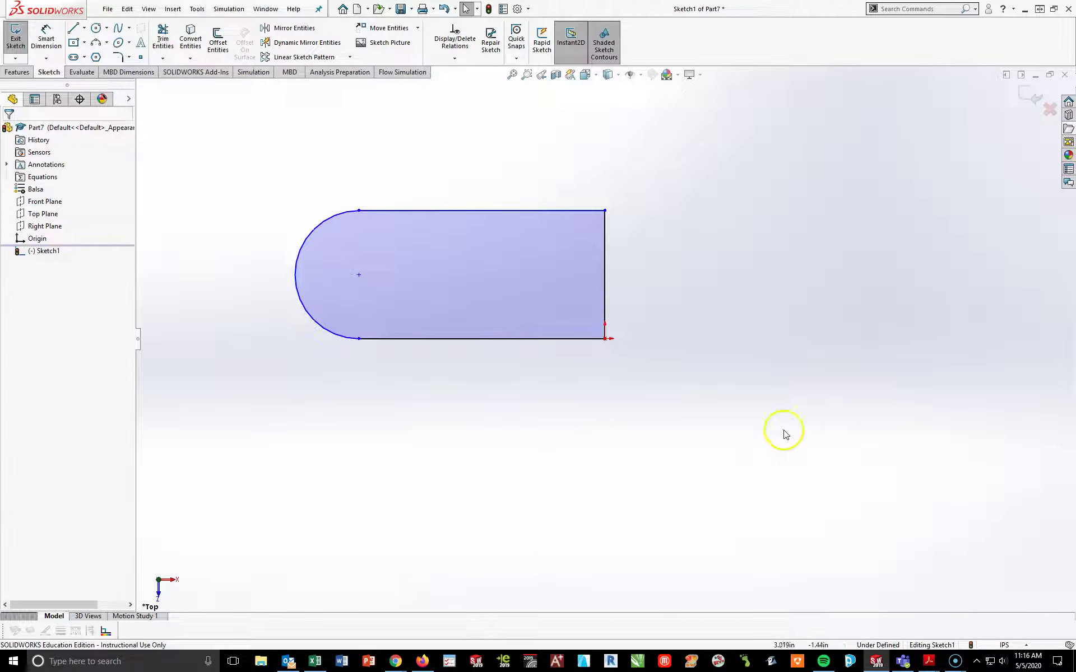
Dimension the distance from the arc's center to the vertical closing line as 2.125 in.
{"action": "left_click", "coordinate": [46, 39]}
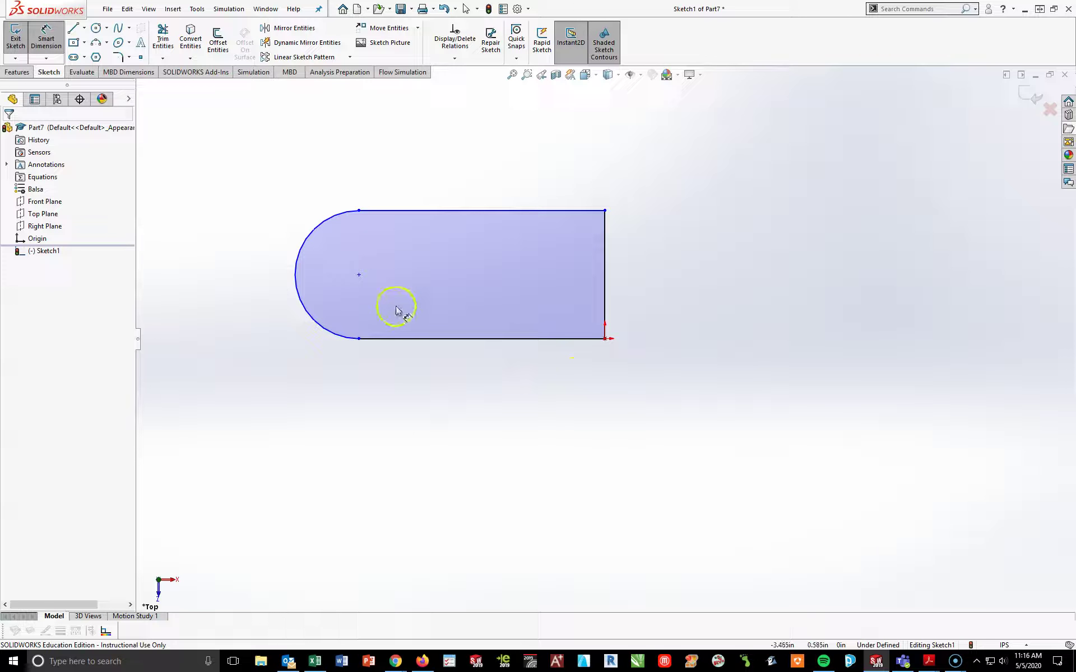
{"action": "left_click", "coordinate": [360, 276]}
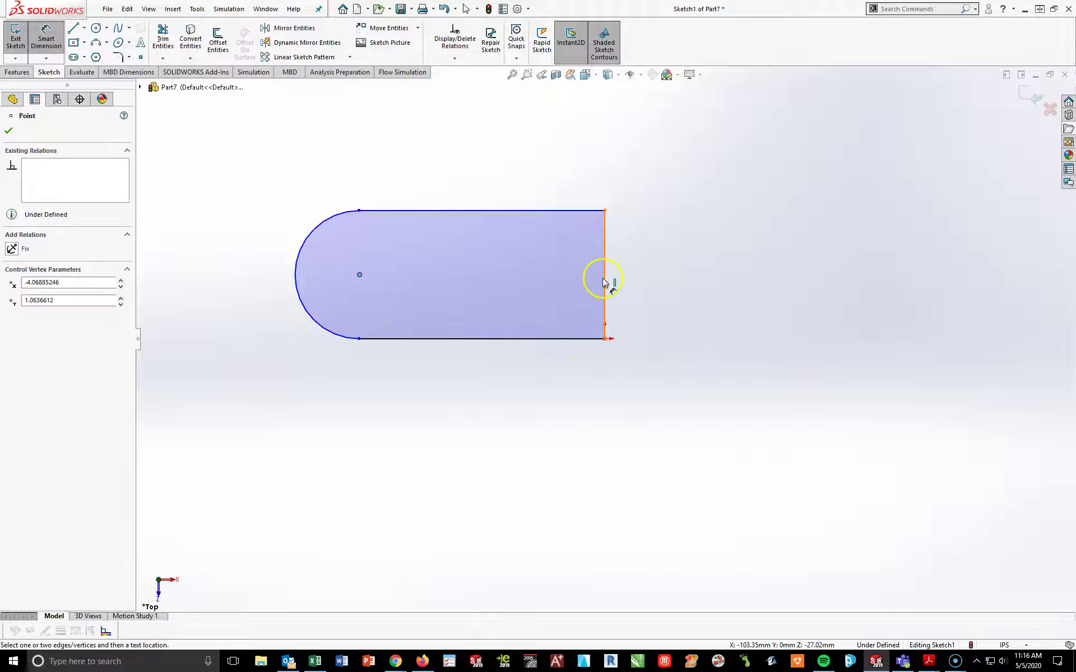
{"action": "left_click", "coordinate": [606, 282]}
{"action": "left_click", "coordinate": [481, 377]}
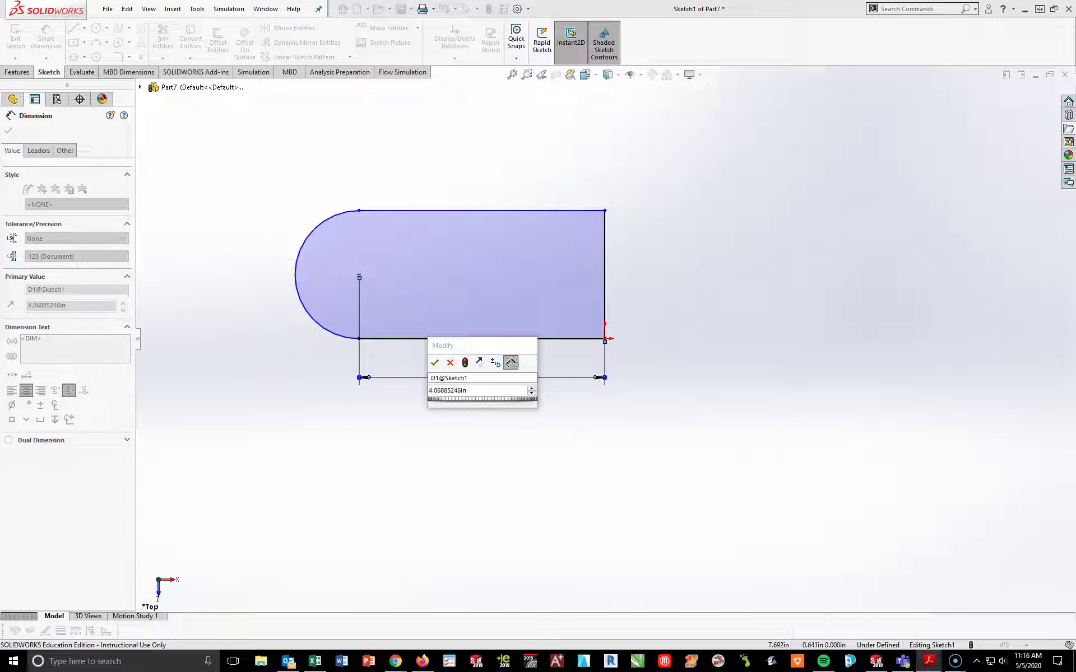
{"action": "left_click", "coordinate": [486, 391]}
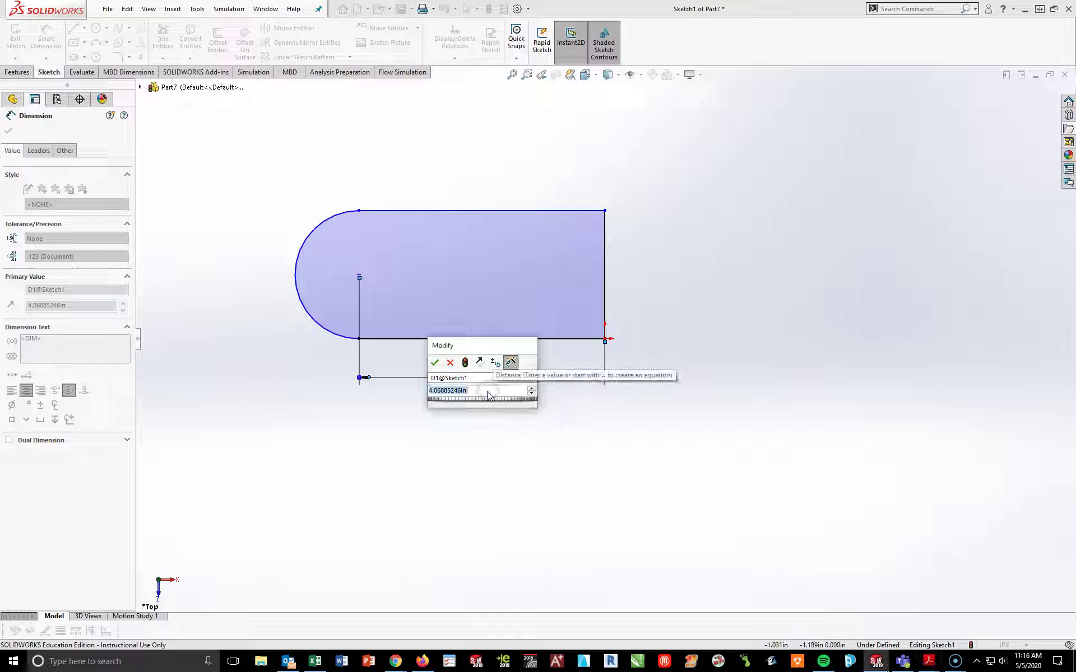
{"action": "type", "text": "2.125"}
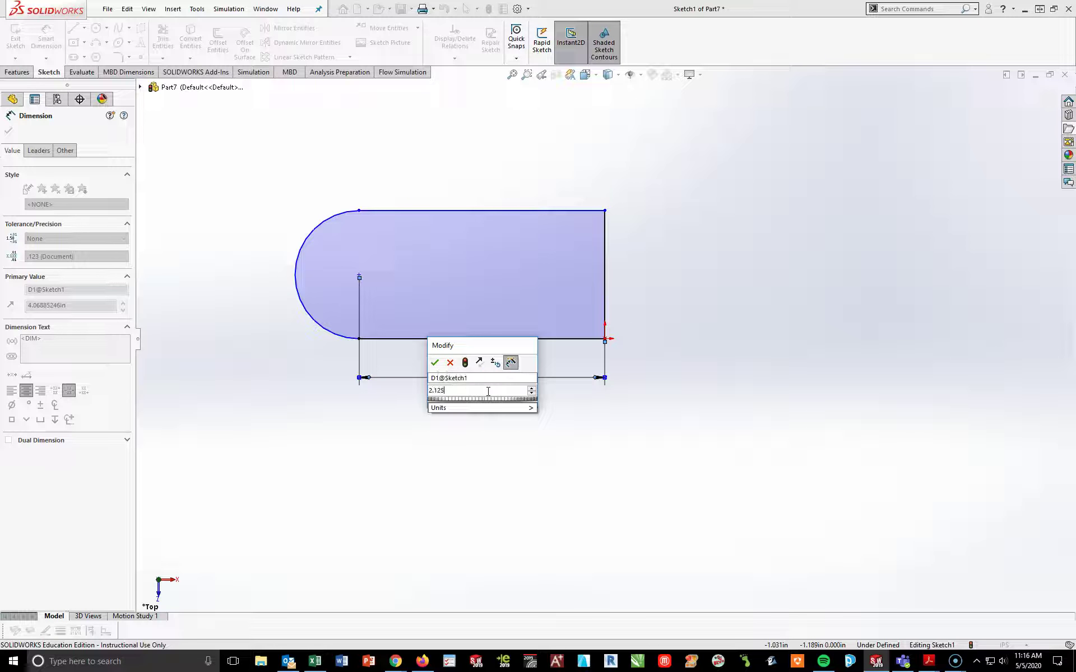
{"action": "key", "text": "Return"}
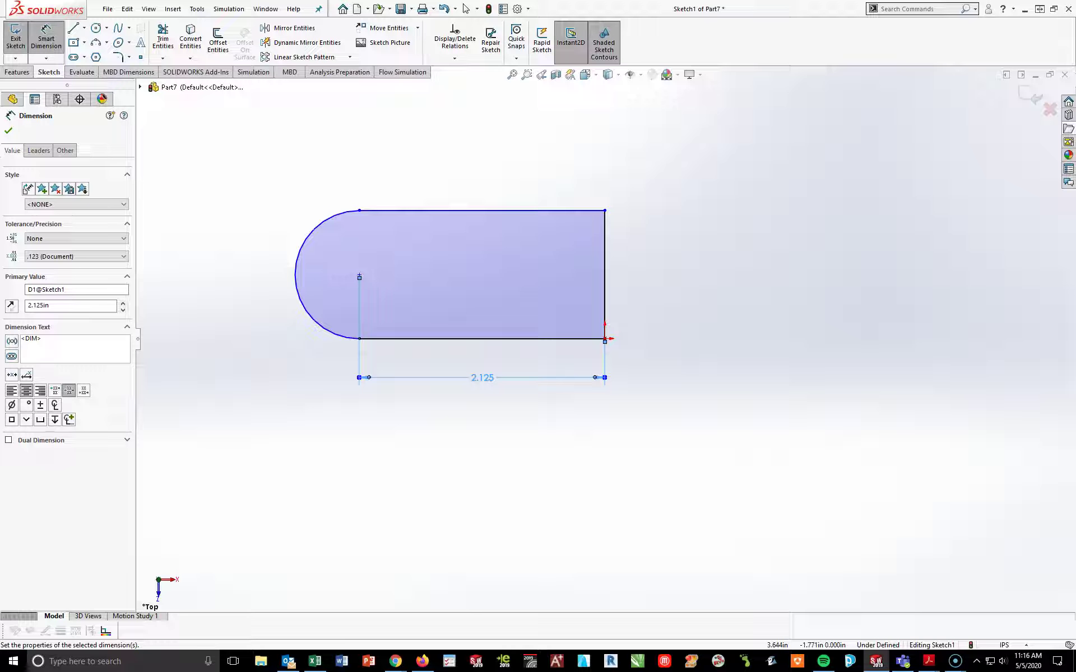
Dimension the profile's vertical closing line as 1.25 in.
{"action": "left_click", "coordinate": [606, 289]}
{"action": "left_click", "coordinate": [660, 279]}
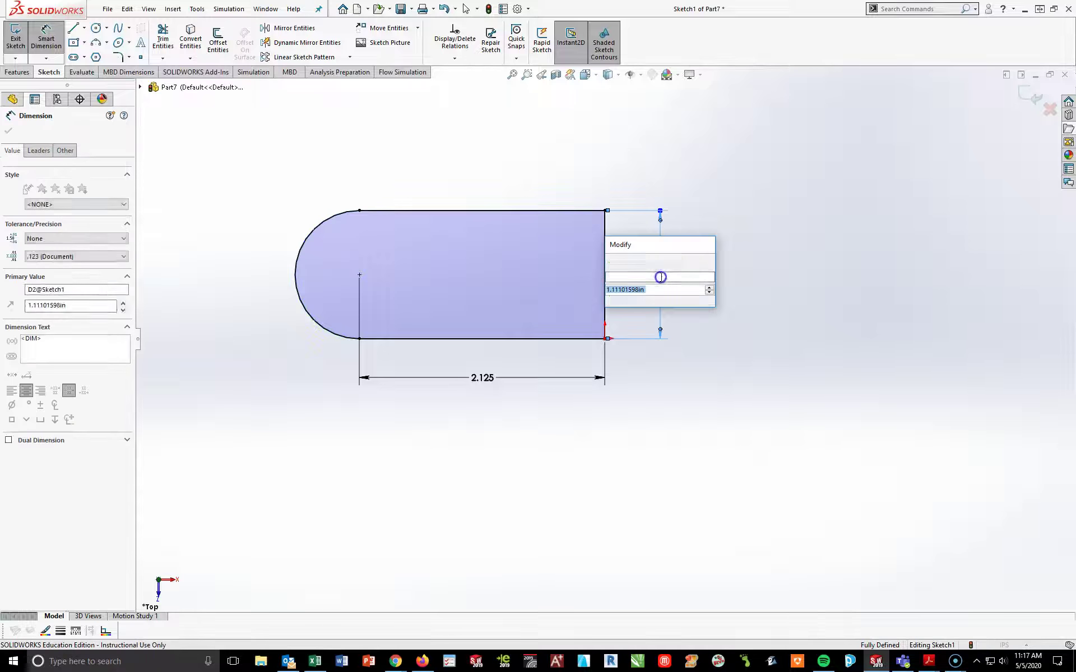
{"action": "key", "text": "Return"}
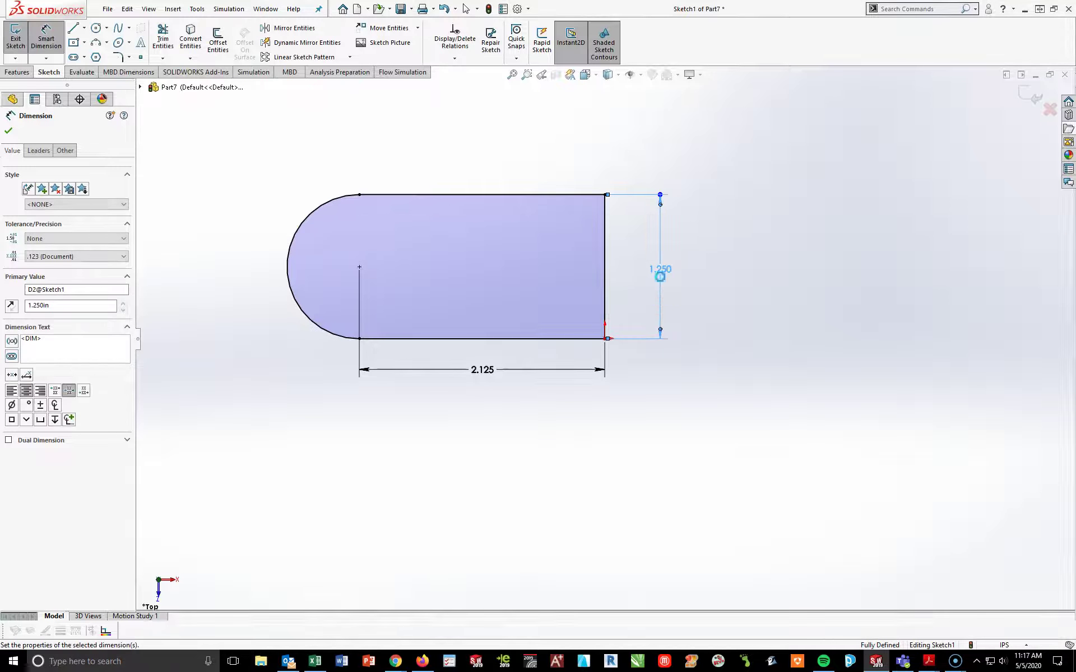
{"action": "key", "text": "Escape"}
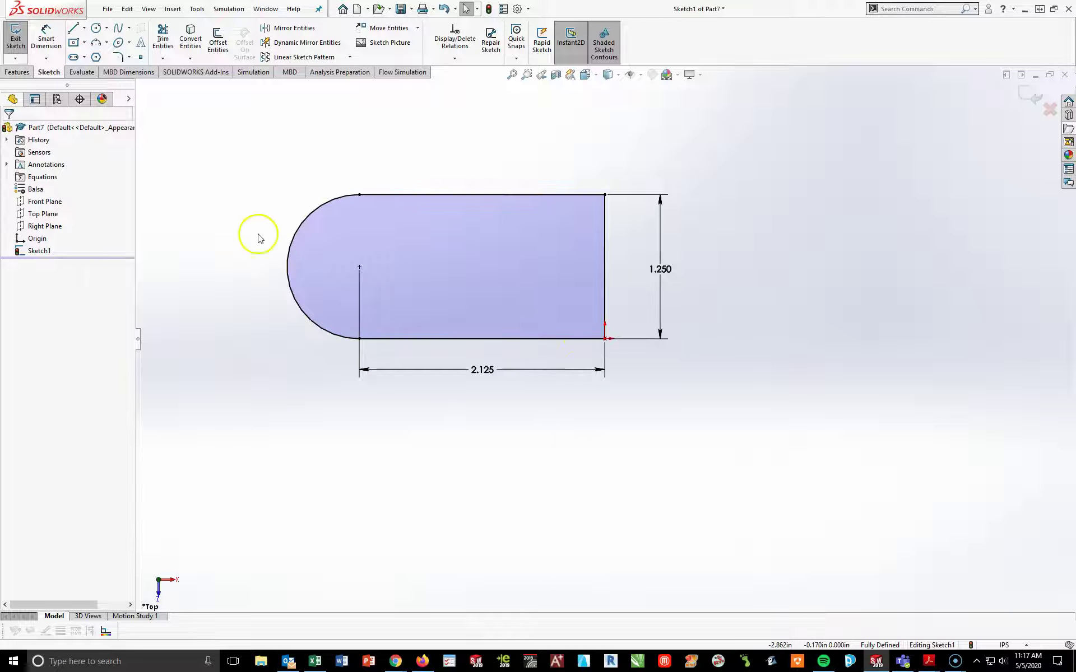
Check the semicircular arc's existing relations with the two horizontal lines.
{"action": "left_click", "coordinate": [335, 198]}
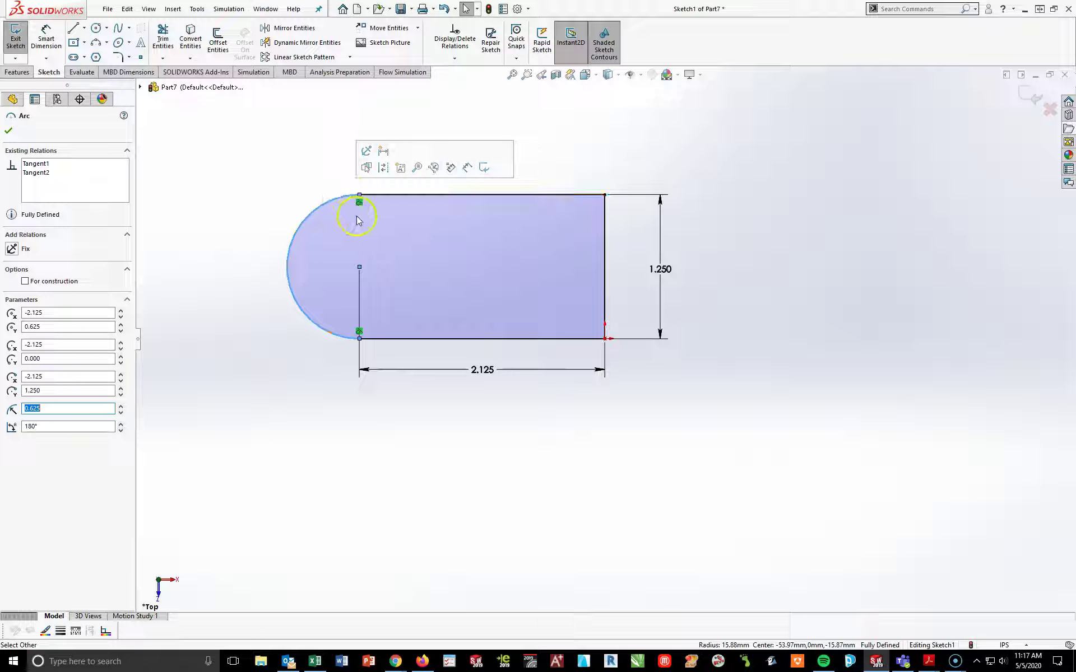
{"action": "key", "text": "Escape"}
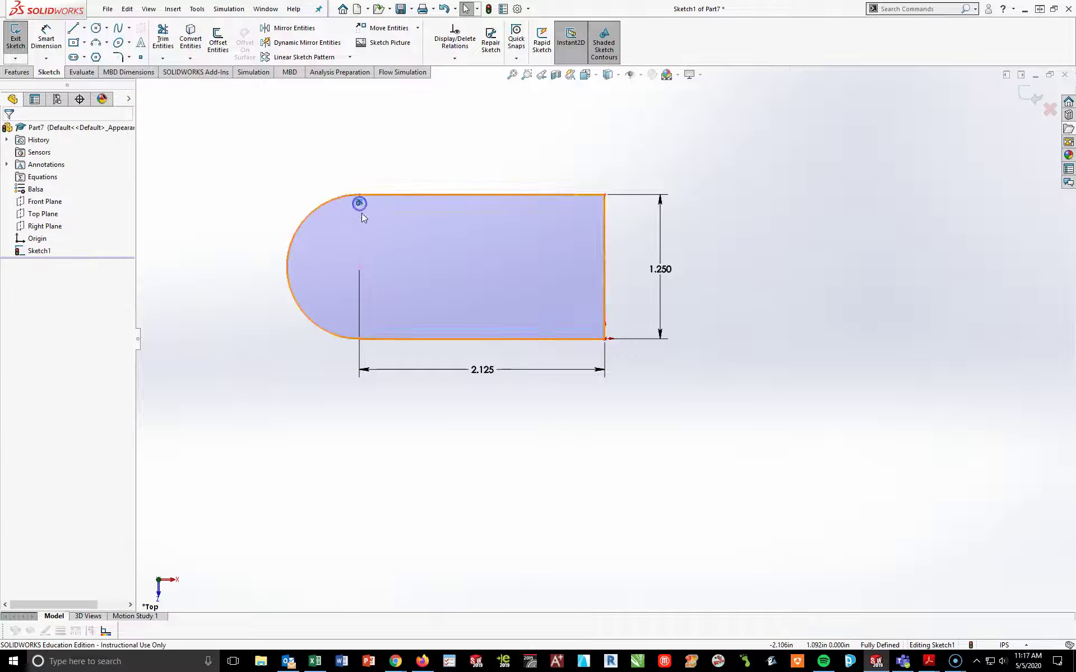
{"action": "left_click", "coordinate": [325, 335]}
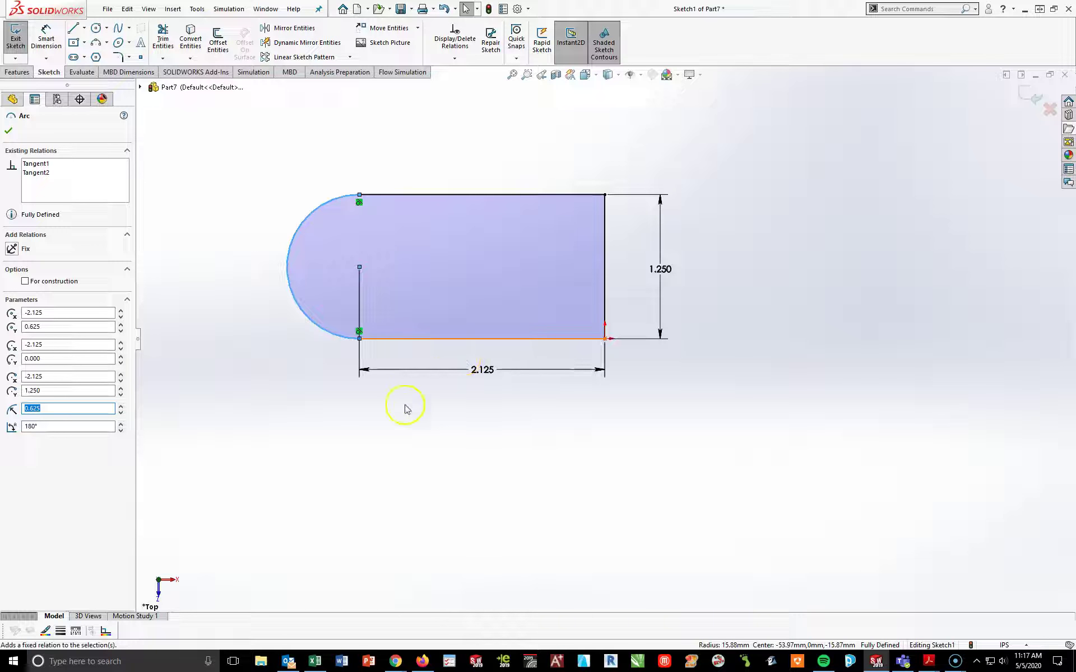
{"action": "left_click", "coordinate": [404, 441]}
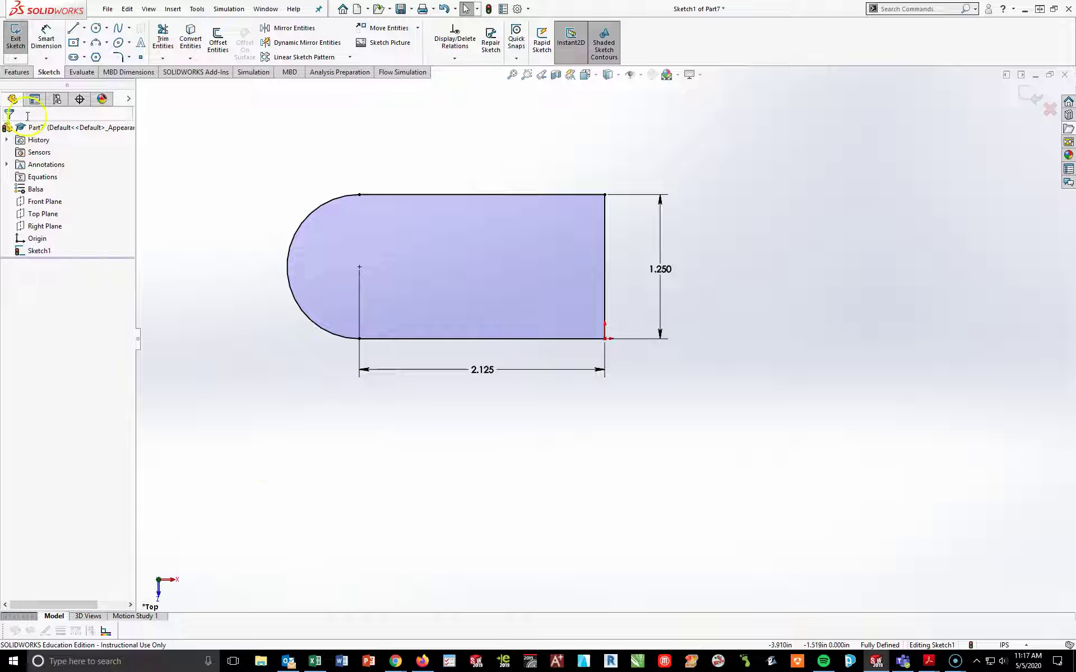
Extrude the round-ended profile upward as a boss with a blind depth of 0.25 in.
{"action": "left_click", "coordinate": [16, 72]}
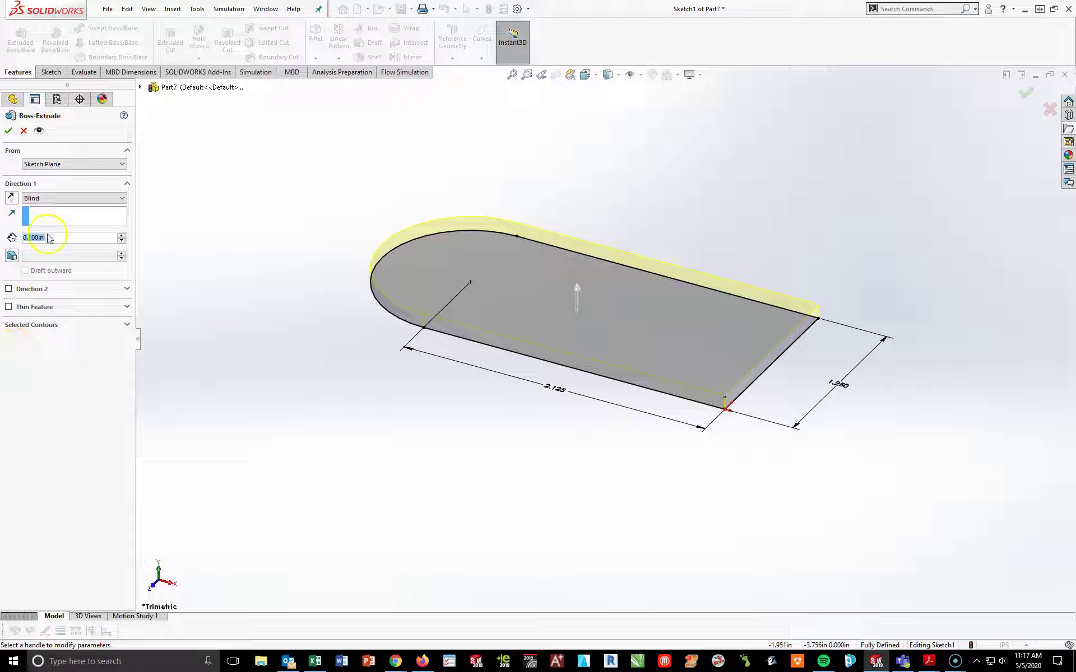
{"action": "left_click_drag", "start_coordinate": [54, 237], "coordinate": [16, 240]}
{"action": "type", "text": "0.25"}
{"action": "key", "text": "Return"}
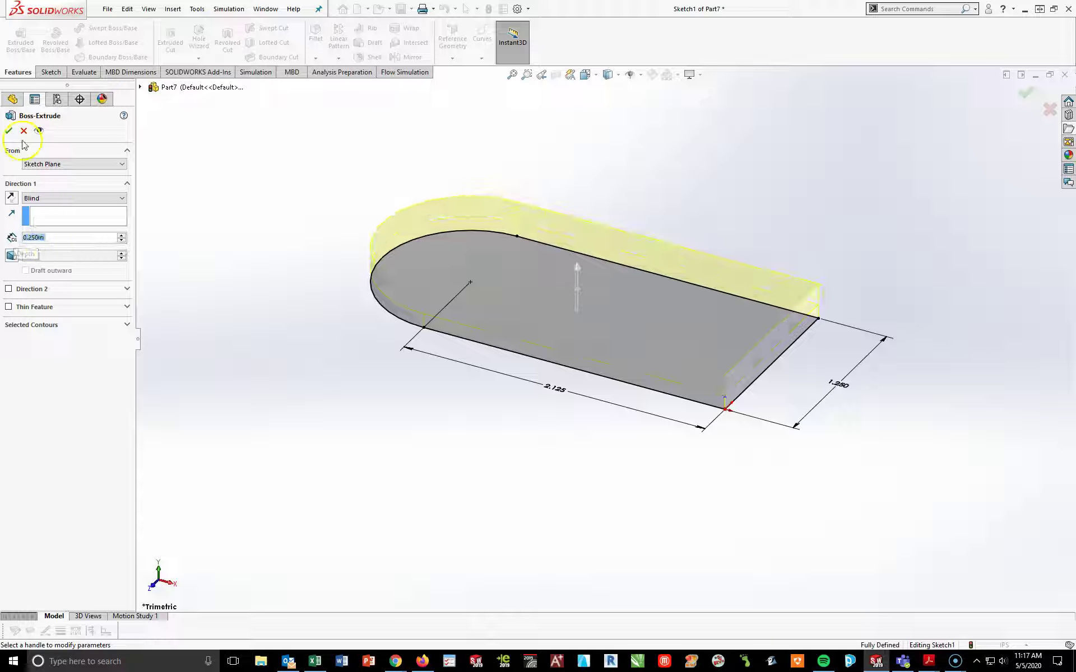
{"action": "left_click", "coordinate": [8, 131]}
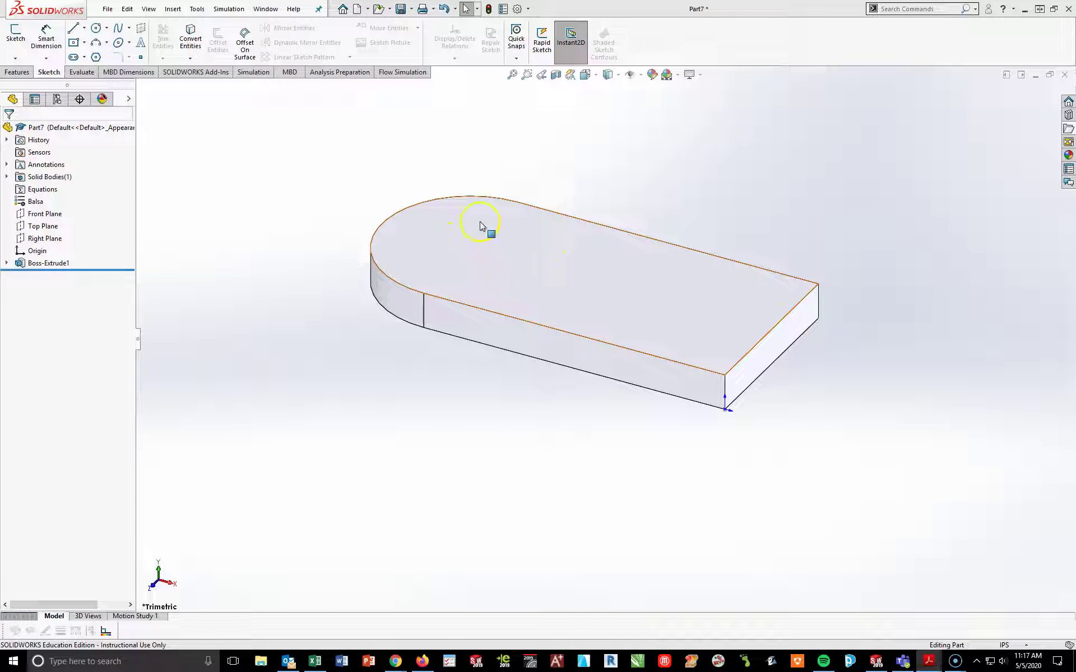
On the slab's top face, viewed straight on, sketch a circle centered on the rounded end and reaching the arc's tangent endpoint.
{"action": "left_click", "coordinate": [473, 244]}
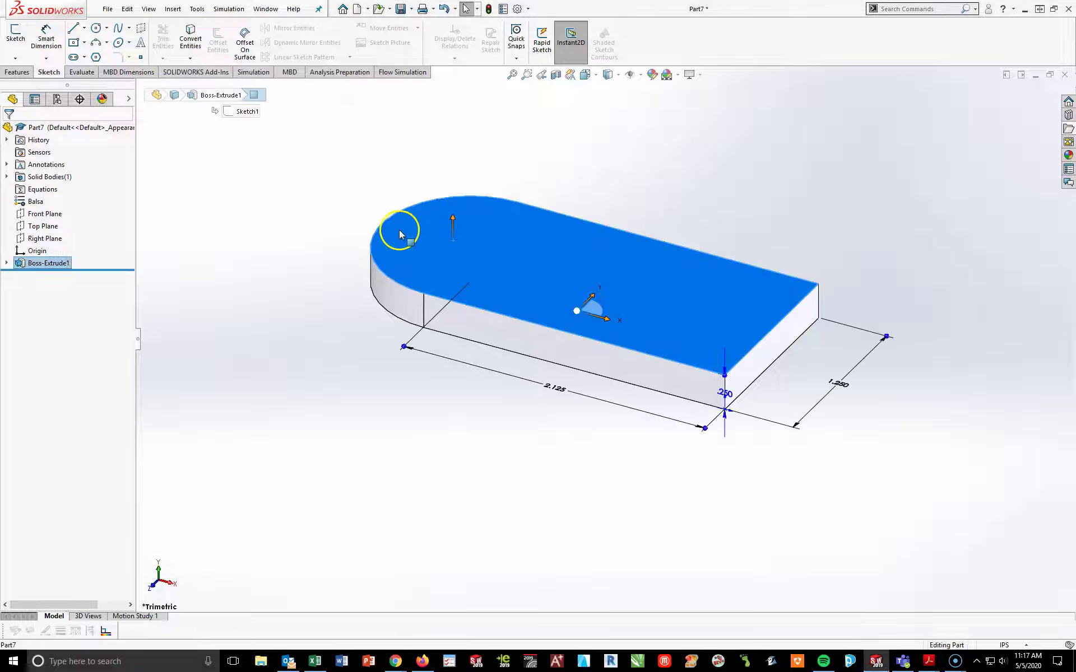
{"action": "left_click", "coordinate": [15, 44]}
{"action": "key", "text": "space"}
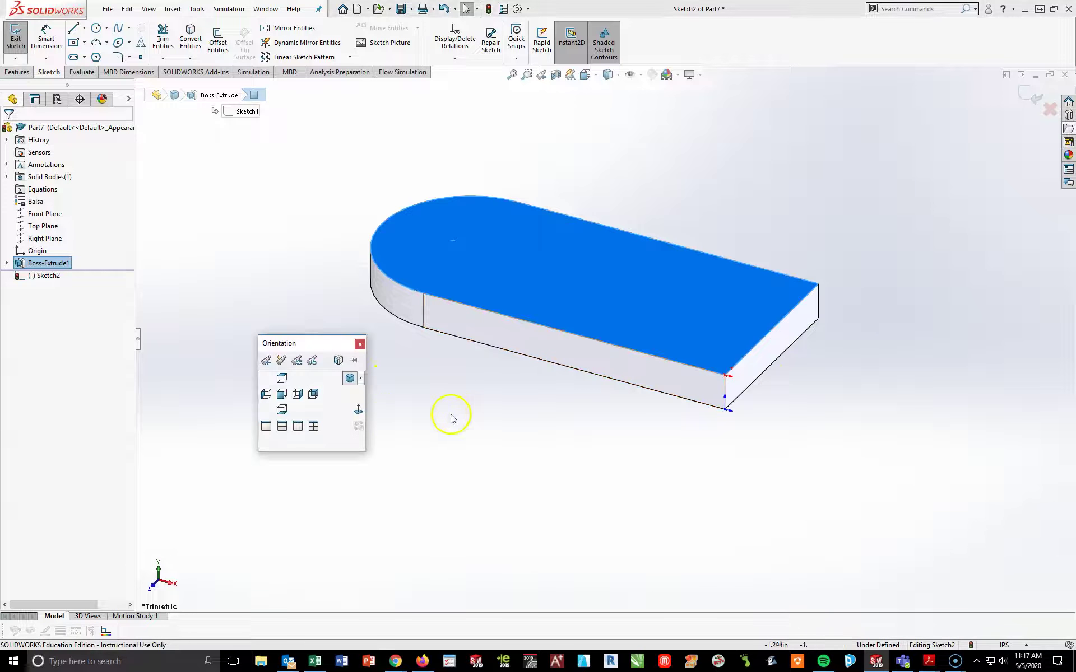
{"action": "left_click", "coordinate": [359, 410]}
{"action": "left_click", "coordinate": [97, 28]}
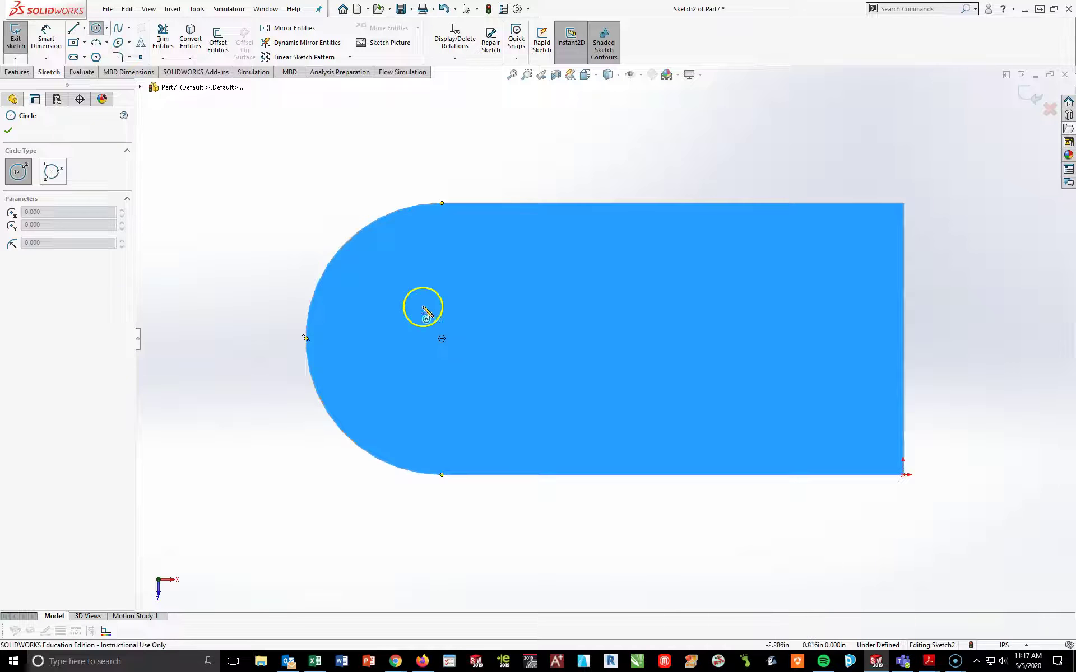
{"action": "left_click", "coordinate": [442, 338]}
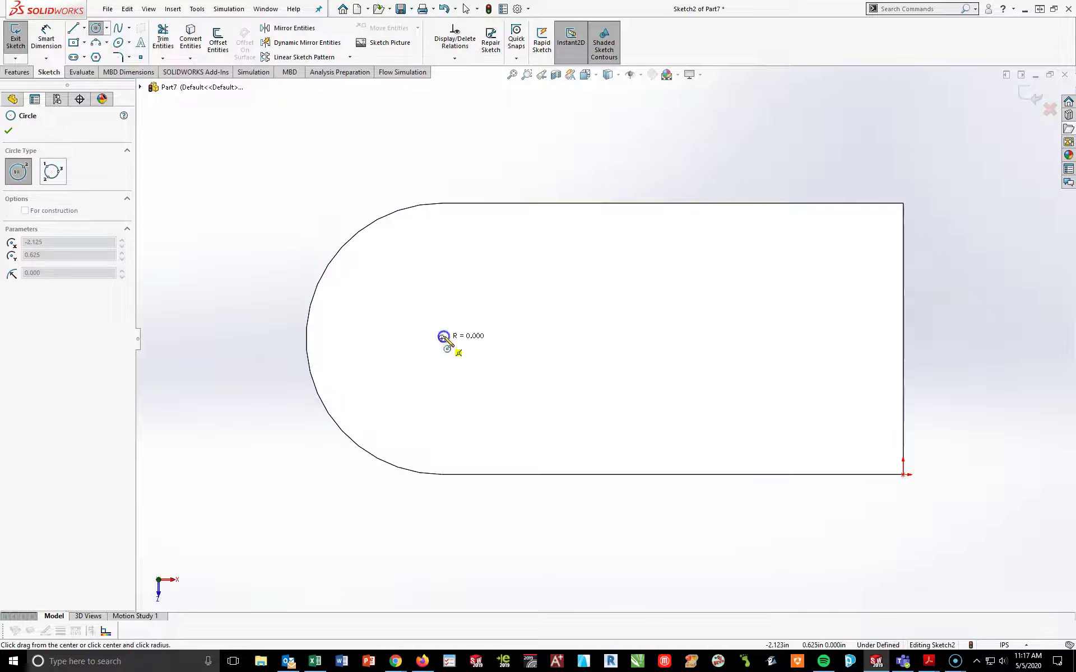
{"action": "left_click", "coordinate": [441, 204]}
{"action": "key", "text": "Escape"}
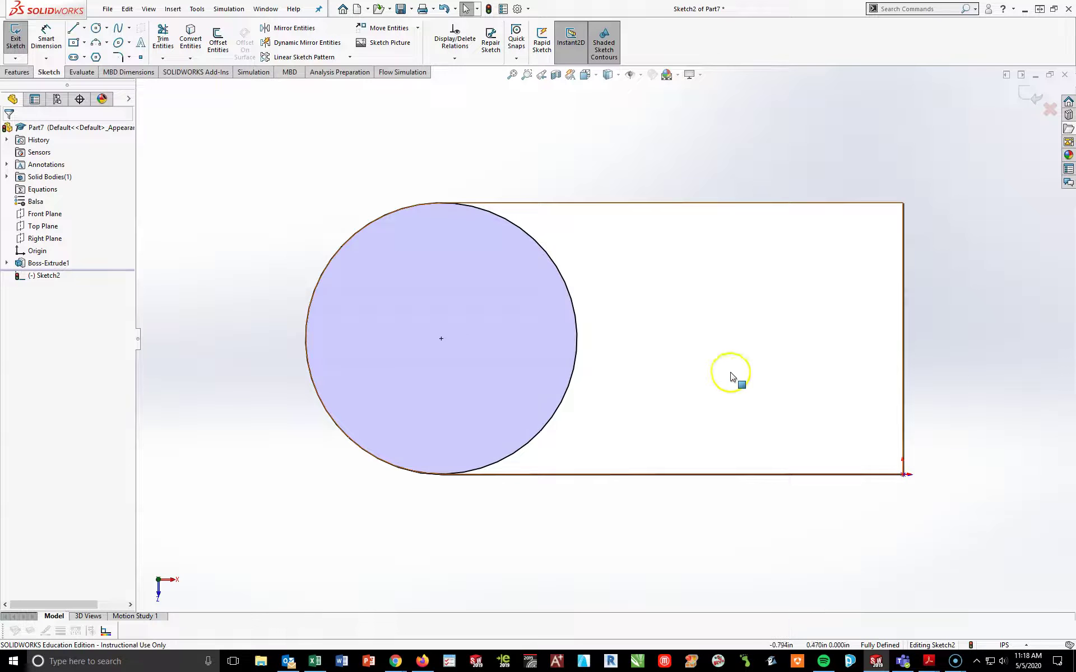
Extrude the circle upward as a boss with a blind depth of 0.25 in, merged with the slab.
{"action": "middle_click_drag", "start_coordinate": [728, 375], "coordinate": [737, 258]}
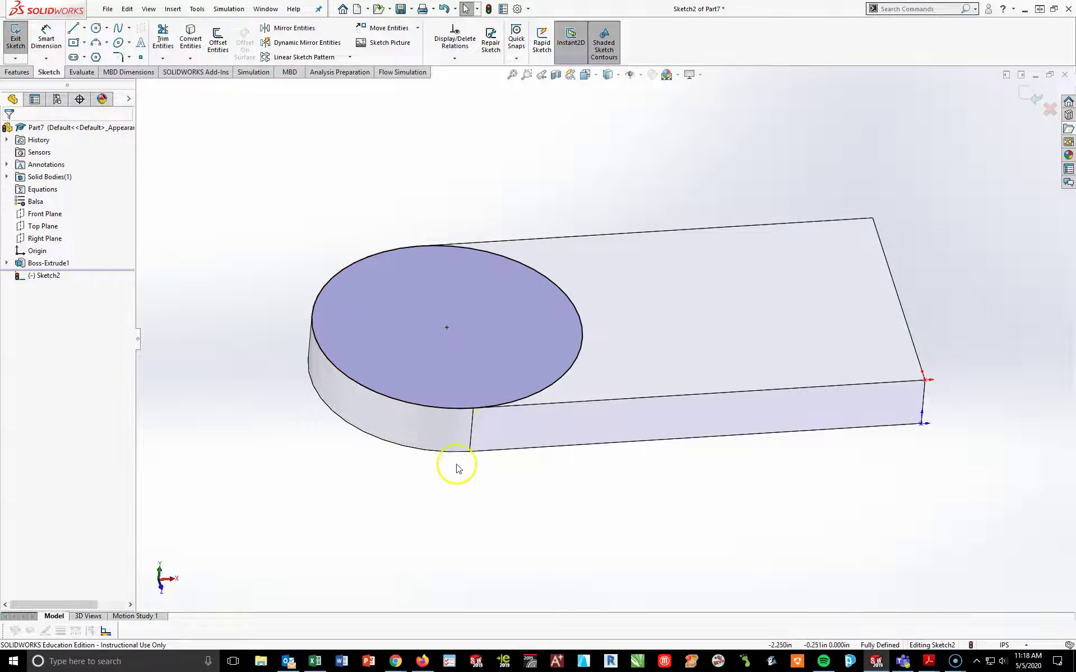
{"action": "left_click", "coordinate": [16, 72]}
{"action": "left_click", "coordinate": [21, 39]}
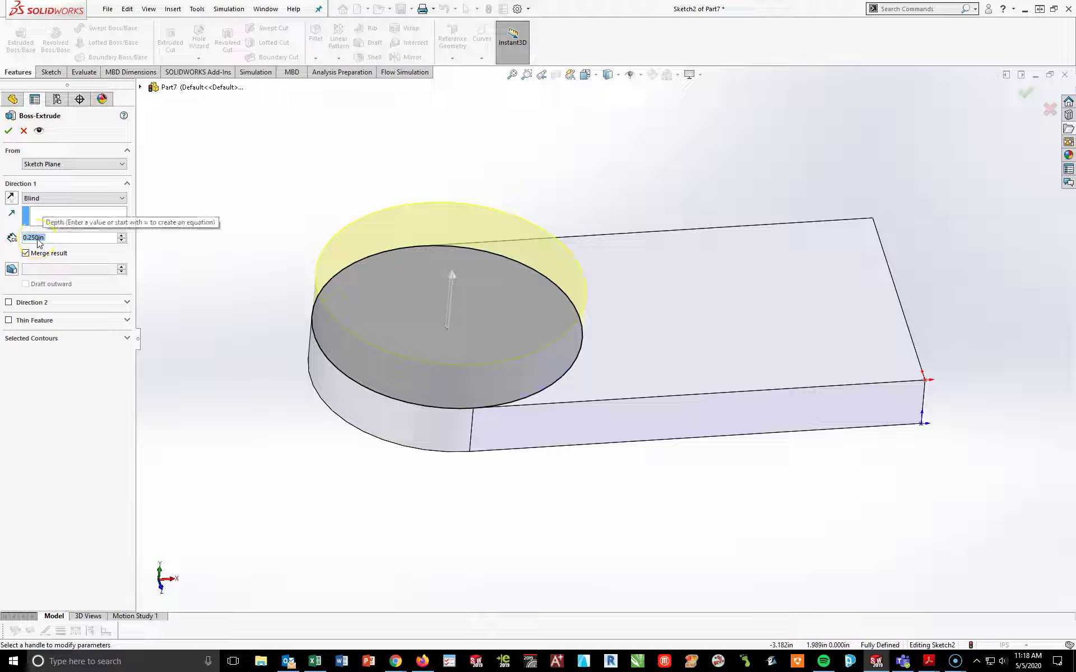
{"action": "left_click", "coordinate": [9, 129]}
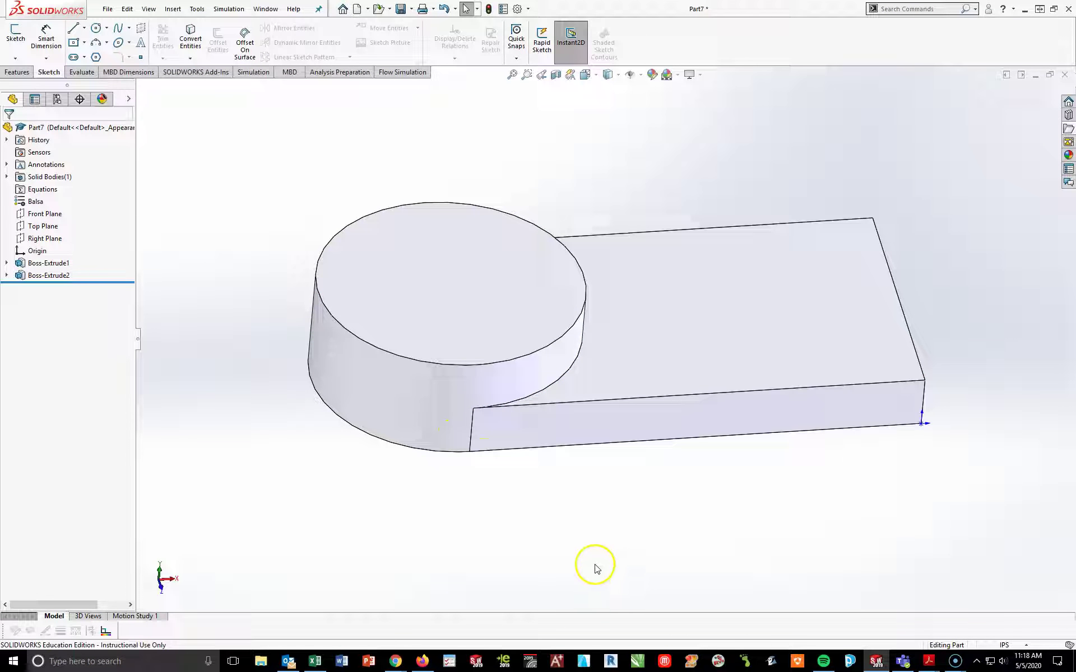
On the cylindrical boss's top face, viewed straight on, sketch a concentric circle about 0.67 in in diameter.
{"action": "left_click", "coordinate": [469, 319]}
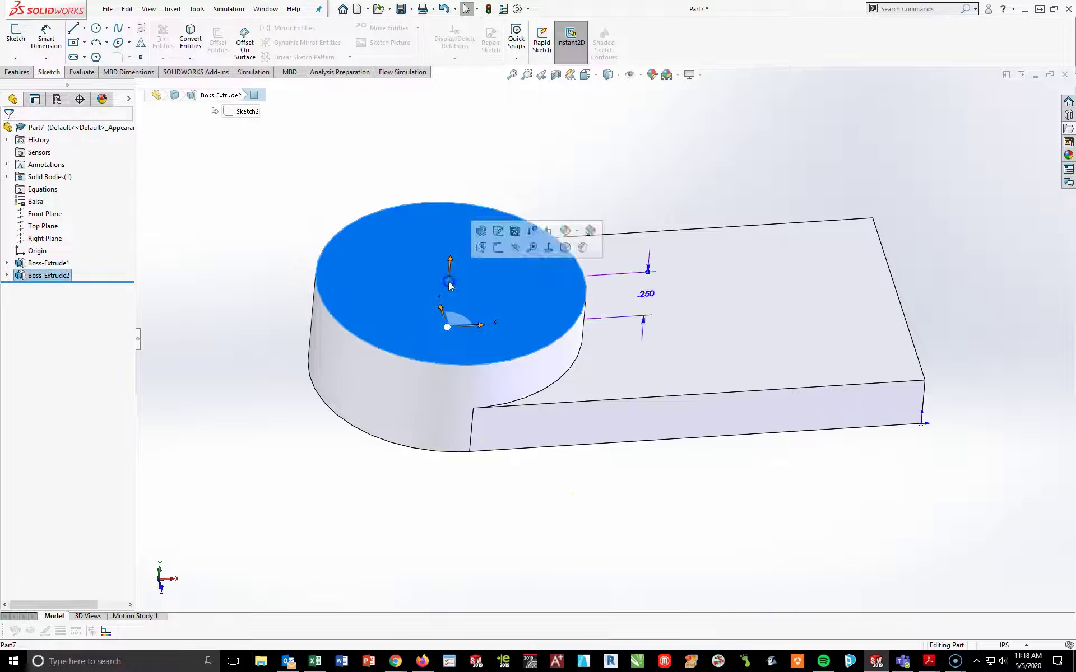
{"action": "key", "text": "space"}
{"action": "left_click", "coordinate": [741, 402]}
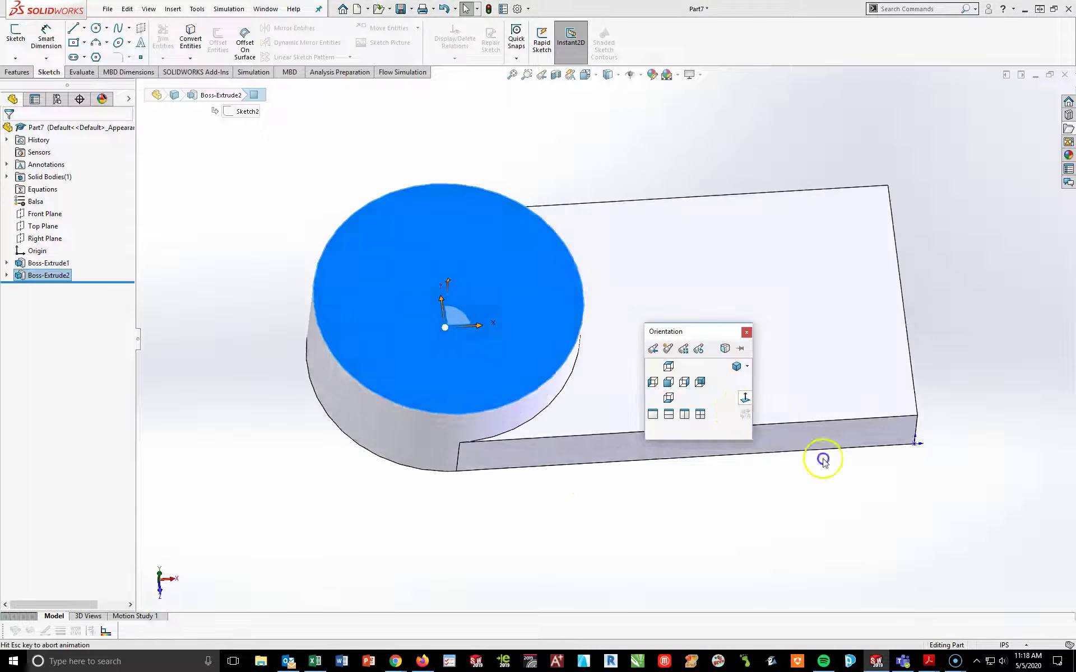
{"action": "left_click", "coordinate": [16, 33]}
{"action": "left_click", "coordinate": [96, 27]}
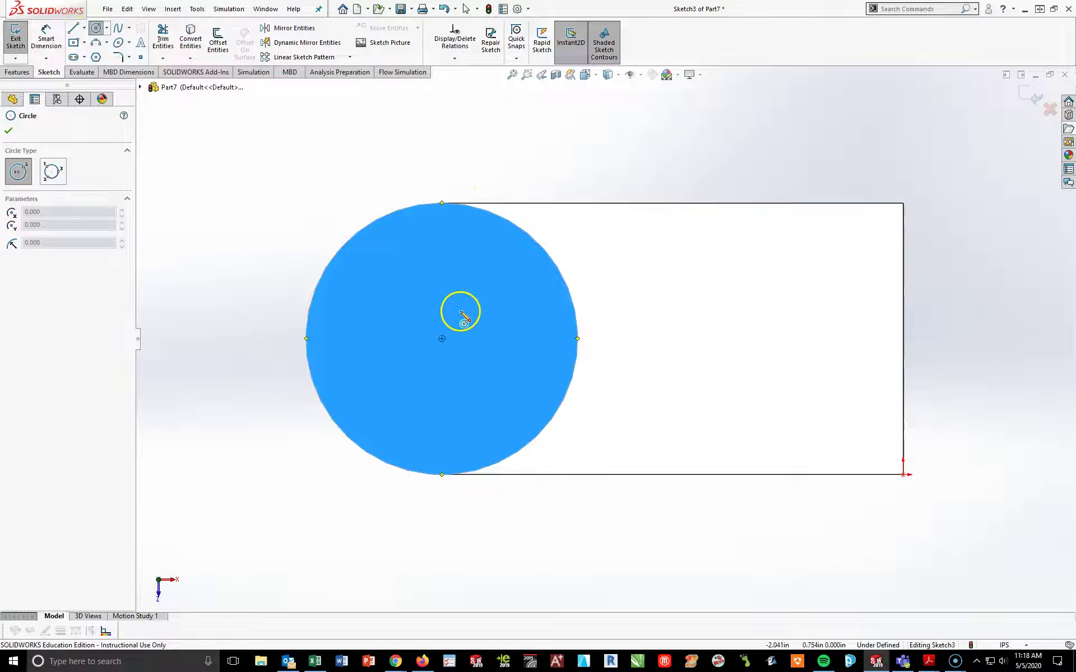
{"action": "left_click_drag", "start_coordinate": [442, 340], "coordinate": [461, 408]}
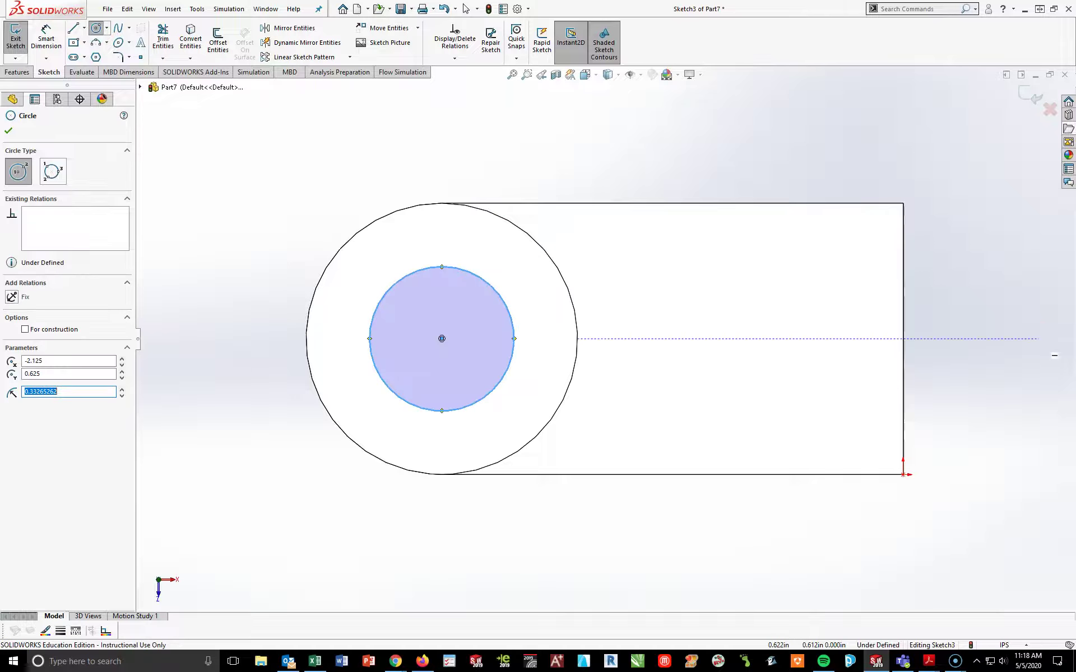
Dimension the circle on the boss's top face with a diameter of 0.75 in.
{"action": "left_click", "coordinate": [47, 40]}
{"action": "left_click", "coordinate": [400, 288]}
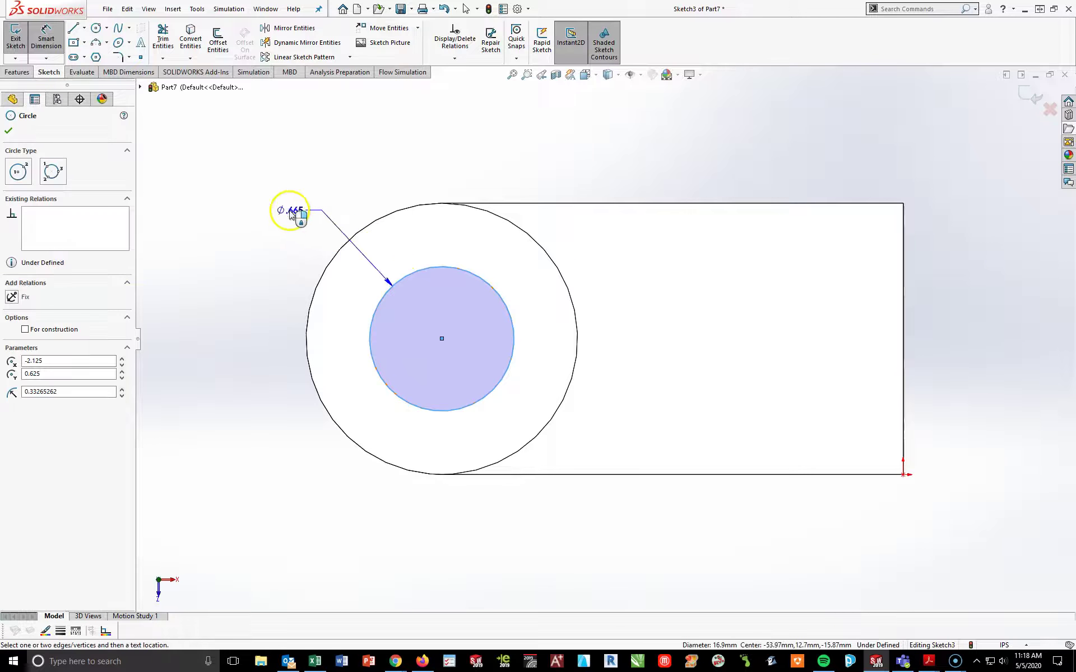
{"action": "left_click", "coordinate": [291, 210]}
{"action": "type", "text": ".75"}
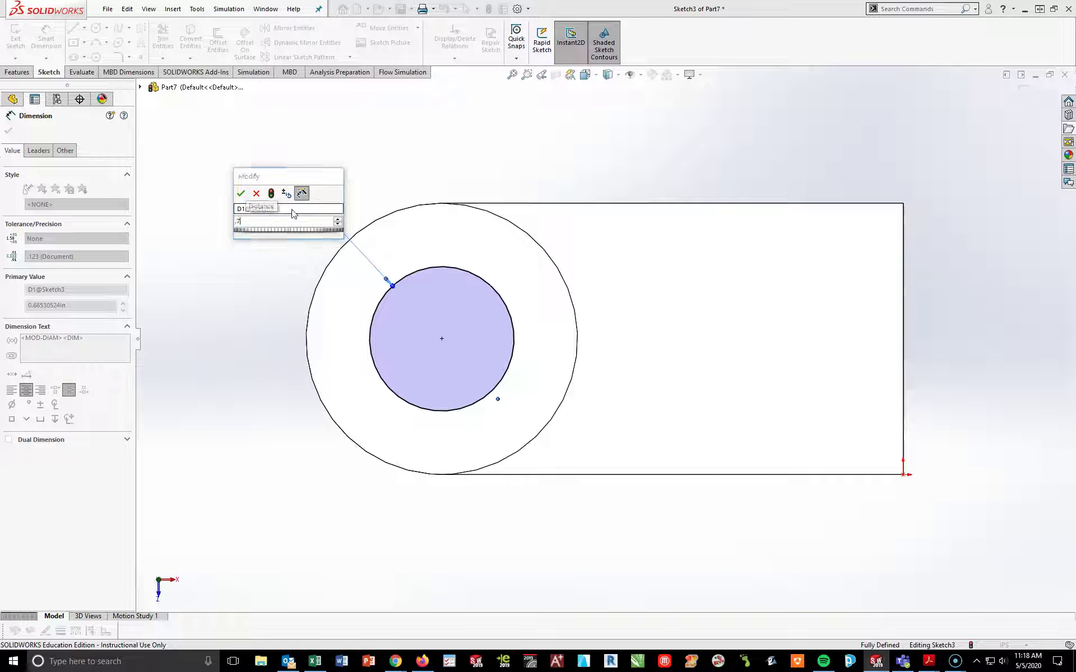
{"action": "key", "text": "Return"}
Cut the circle through the boss and slab as an extruded cut with the Through All end condition.
{"action": "middle_click_drag", "start_coordinate": [447, 521], "coordinate": [431, 419]}
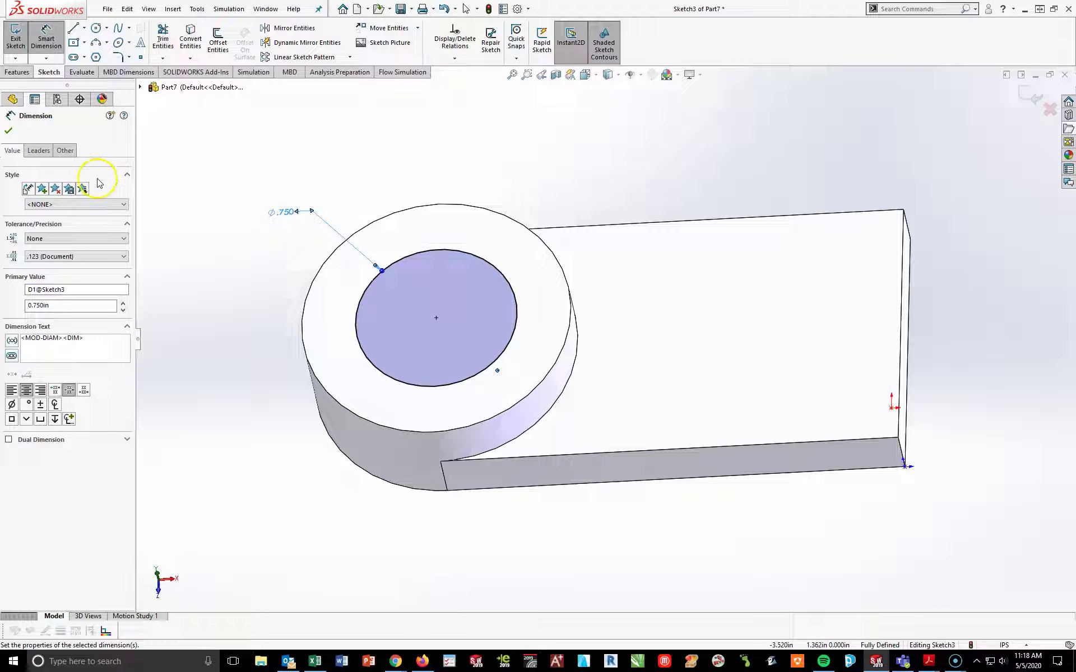
{"action": "left_click", "coordinate": [18, 71]}
{"action": "left_click", "coordinate": [170, 38]}
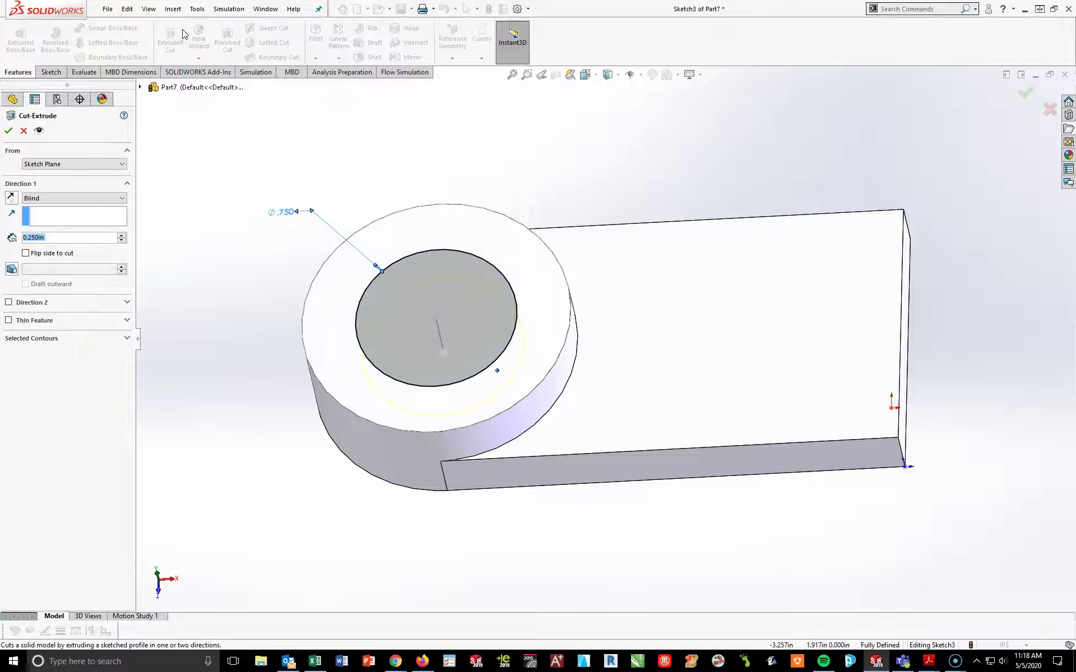
{"action": "left_click", "coordinate": [41, 198]}
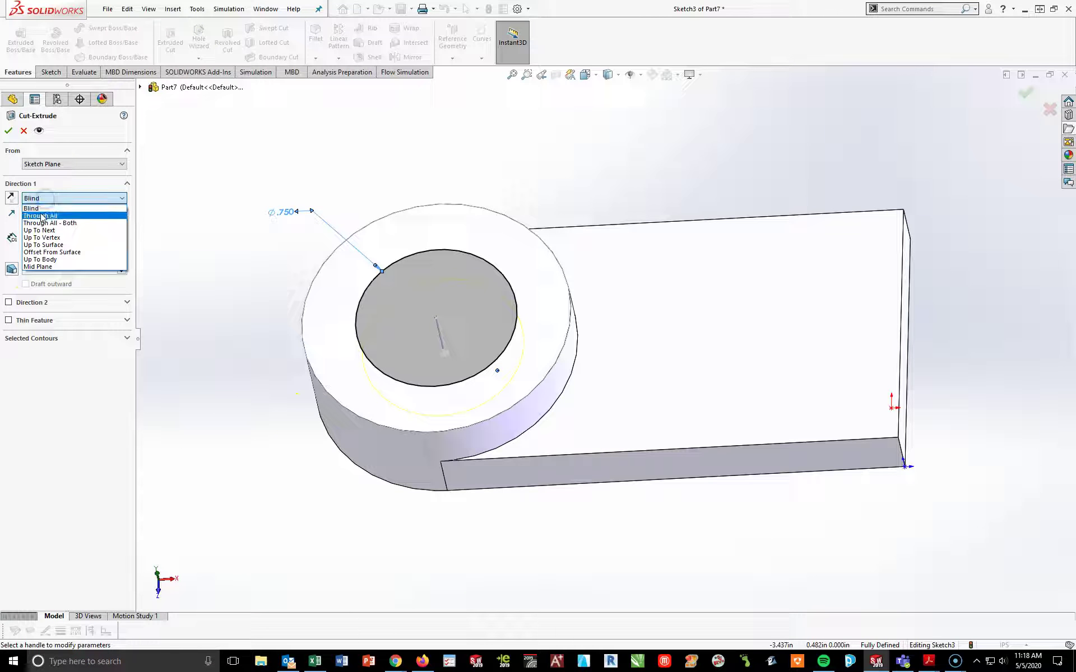
{"action": "left_click", "coordinate": [40, 214]}
{"action": "left_click", "coordinate": [8, 131]}
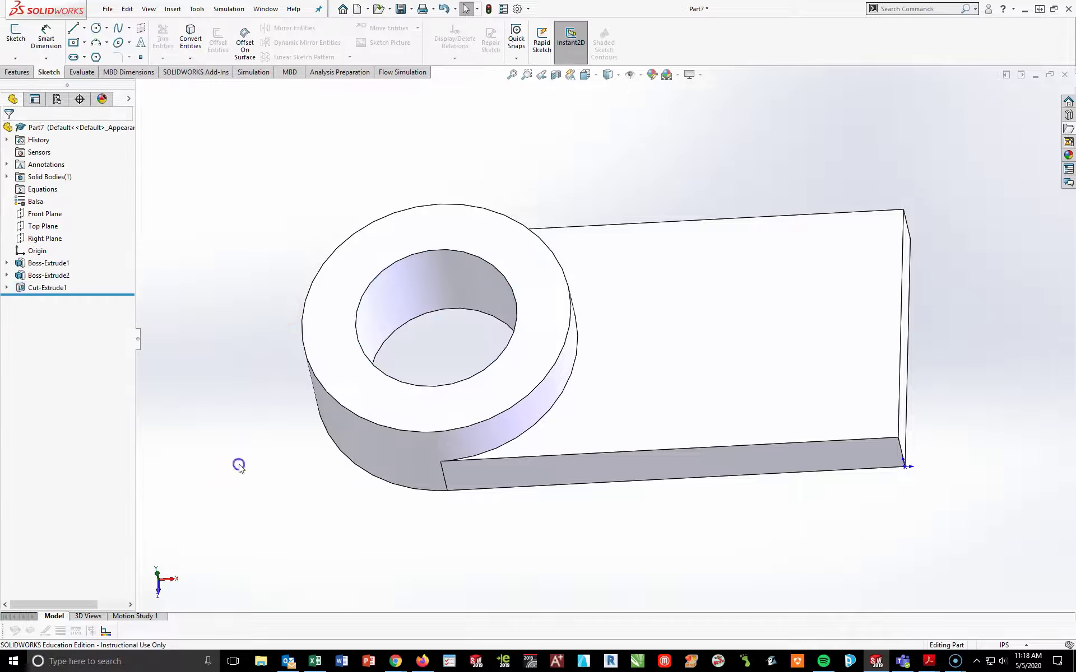
Start a new sketch on the slab's flat end face, opposite the boss, viewed straight on.
{"action": "key", "text": "space"}
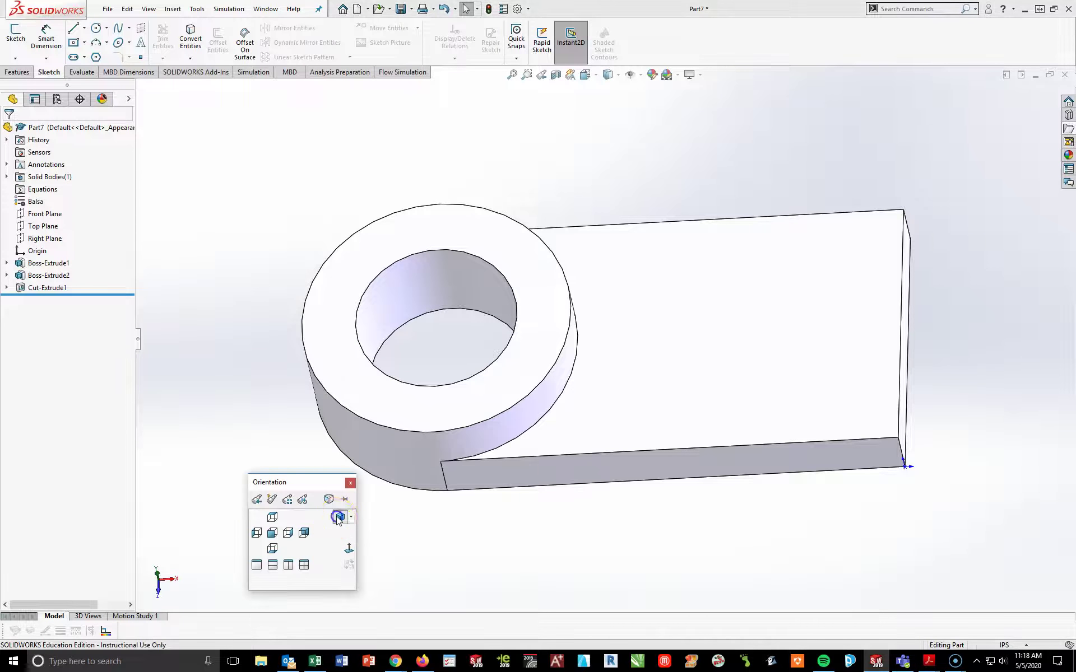
{"action": "left_click", "coordinate": [338, 516]}
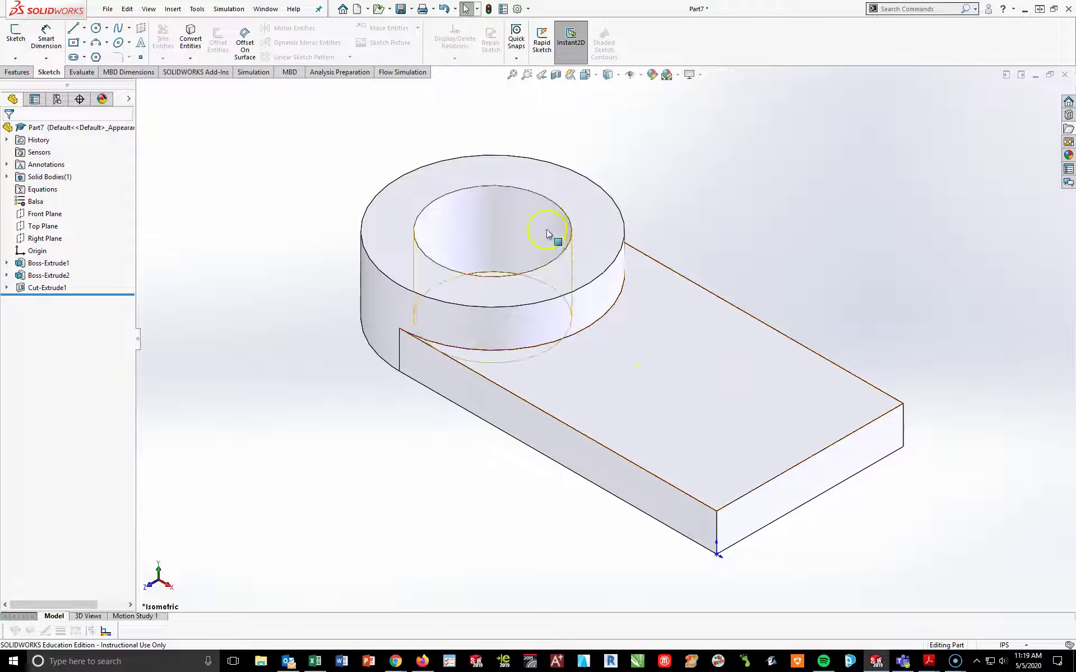
{"action": "left_click", "coordinate": [736, 469]}
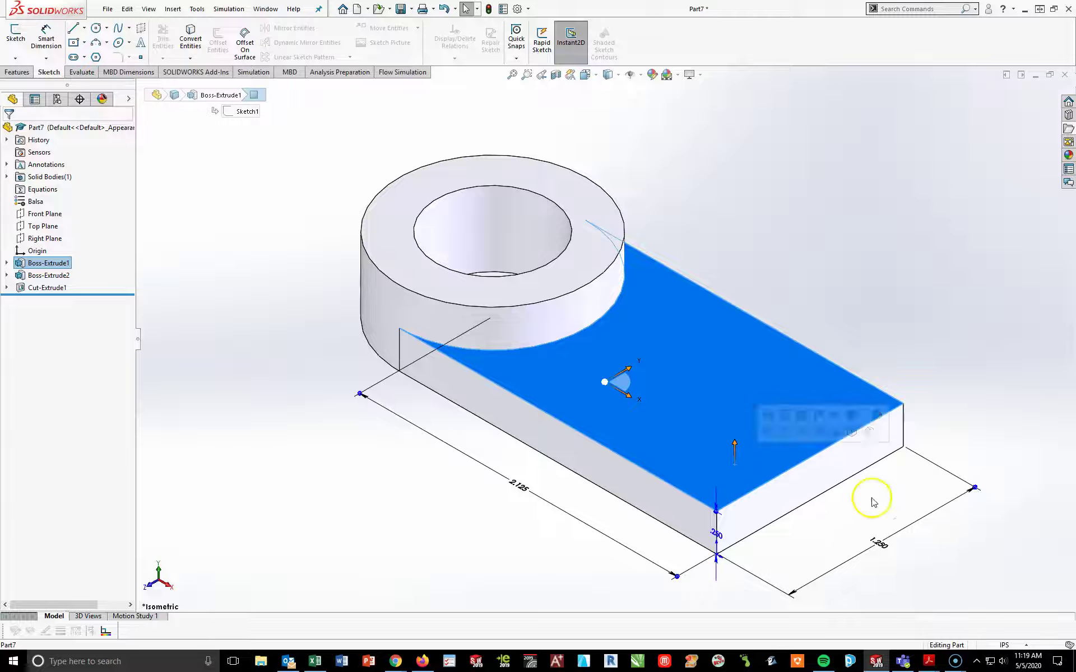
{"action": "left_click", "coordinate": [960, 552]}
{"action": "left_click", "coordinate": [859, 457]}
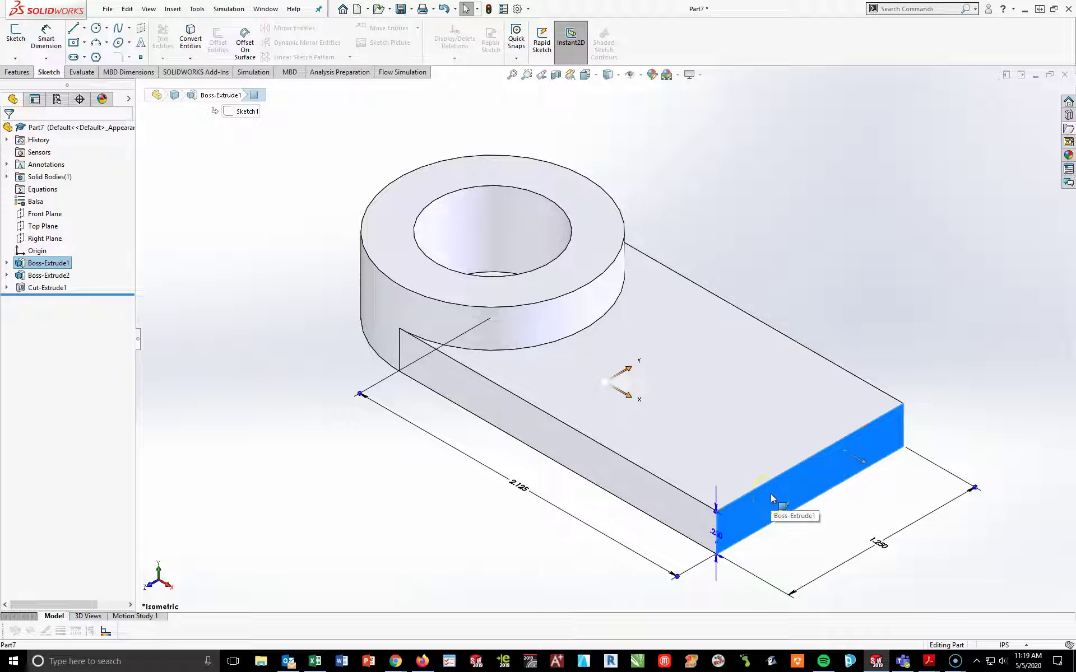
{"action": "left_click", "coordinate": [15, 31]}
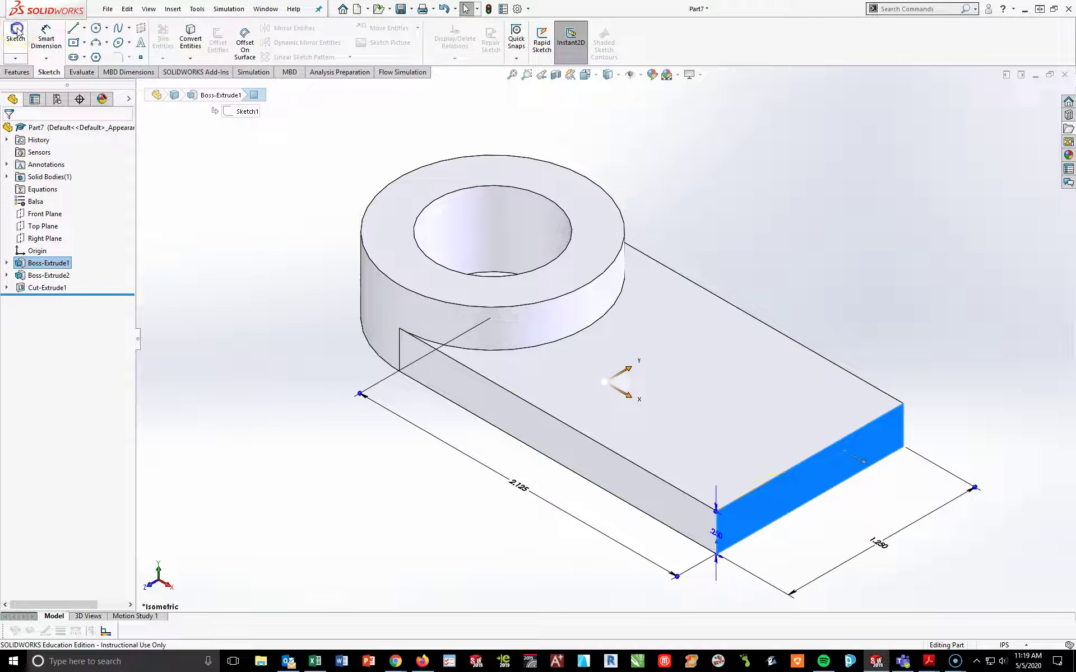
{"action": "key", "text": "space"}
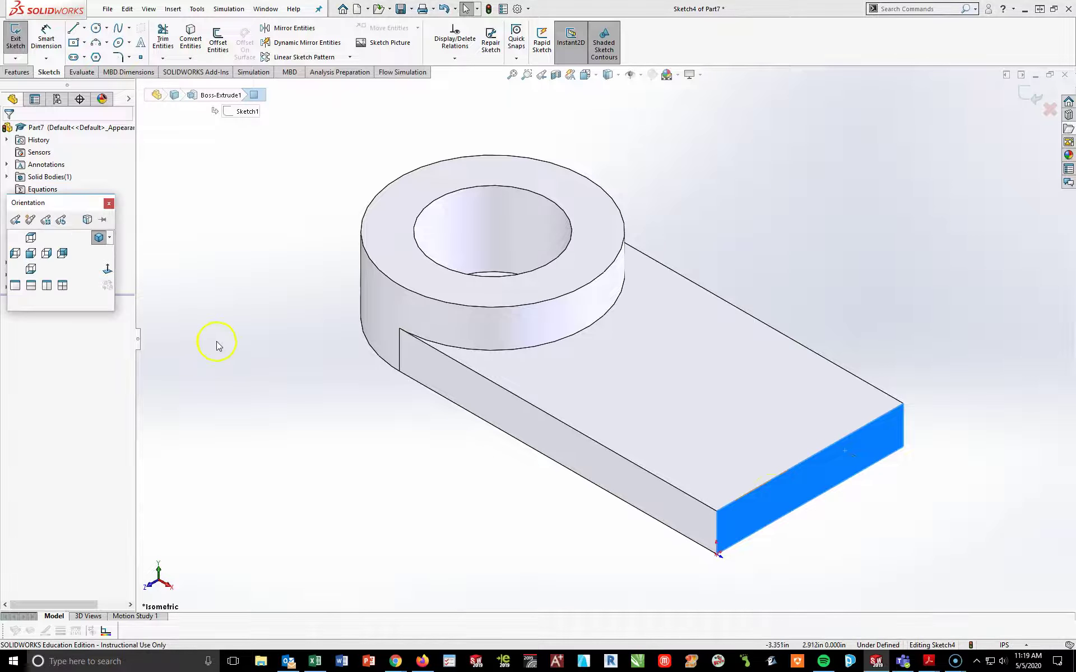
{"action": "left_click", "coordinate": [107, 269]}
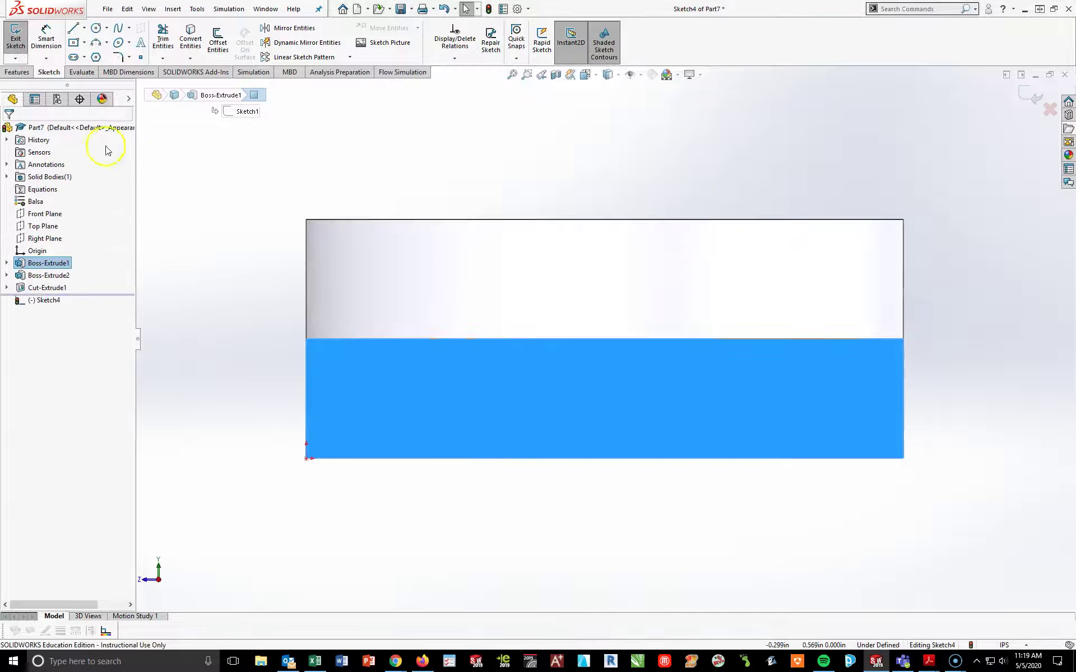
Sketch a vertical line up from the slab's top corner, a tangent arc about 0.62 in in radius, a line down to the opposite bottom corner, and a bottom line to the origin.
{"action": "left_click", "coordinate": [72, 28]}
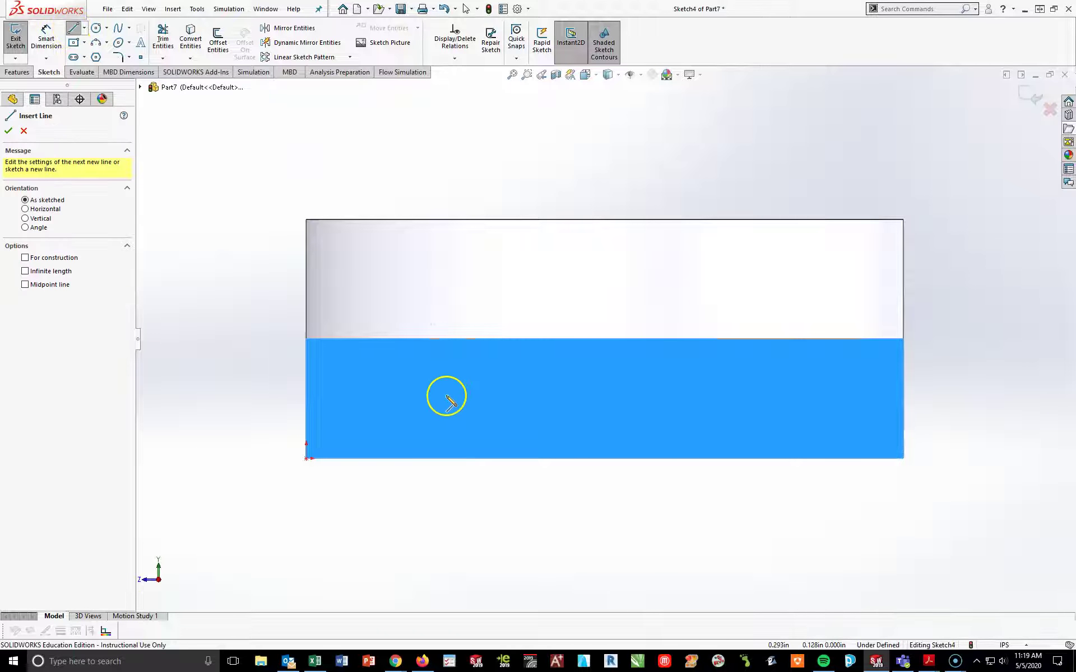
{"action": "scroll", "coordinate": [504, 412], "scroll_direction": "up", "scroll_amount": 2}
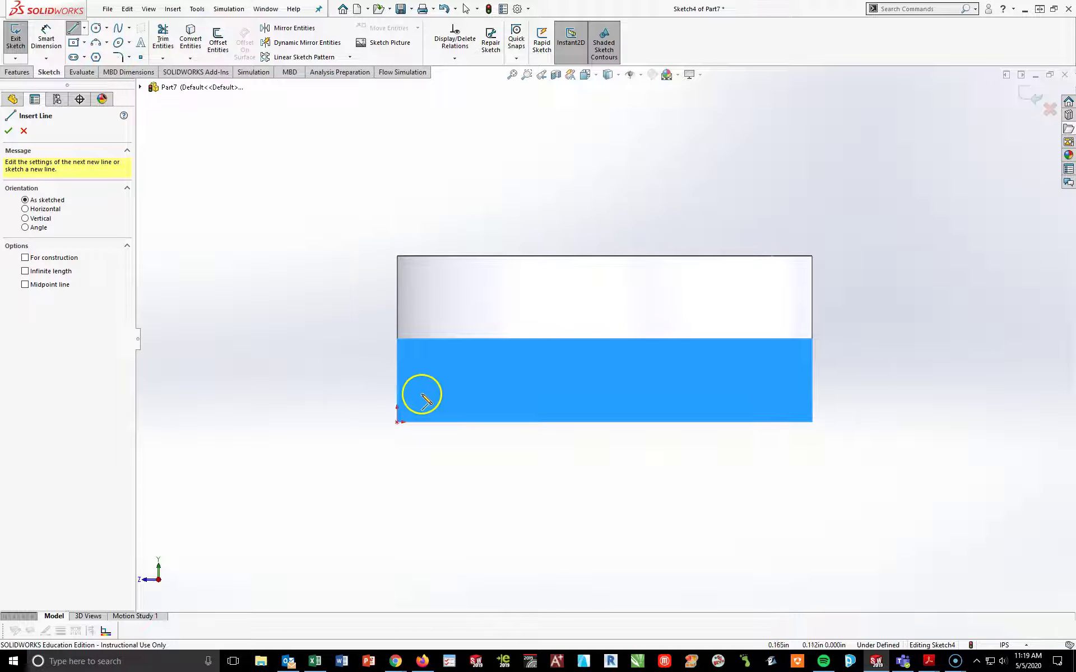
{"action": "left_click", "coordinate": [398, 339]}
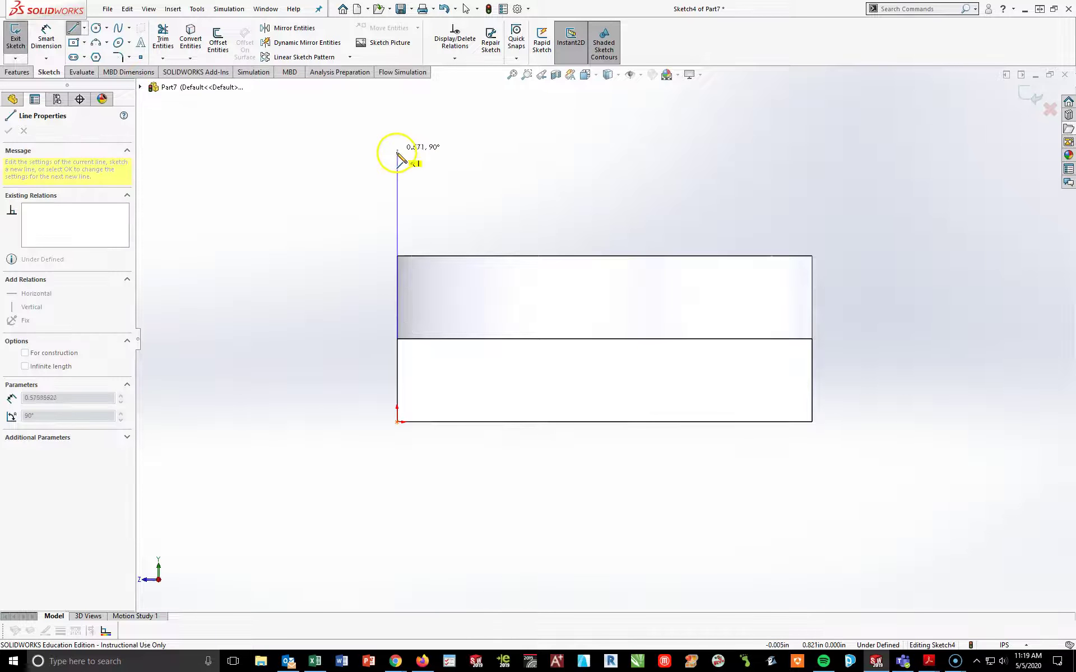
{"action": "scroll", "coordinate": [397, 151], "scroll_direction": "up", "scroll_amount": 1}
{"action": "left_click", "coordinate": [461, 174]}
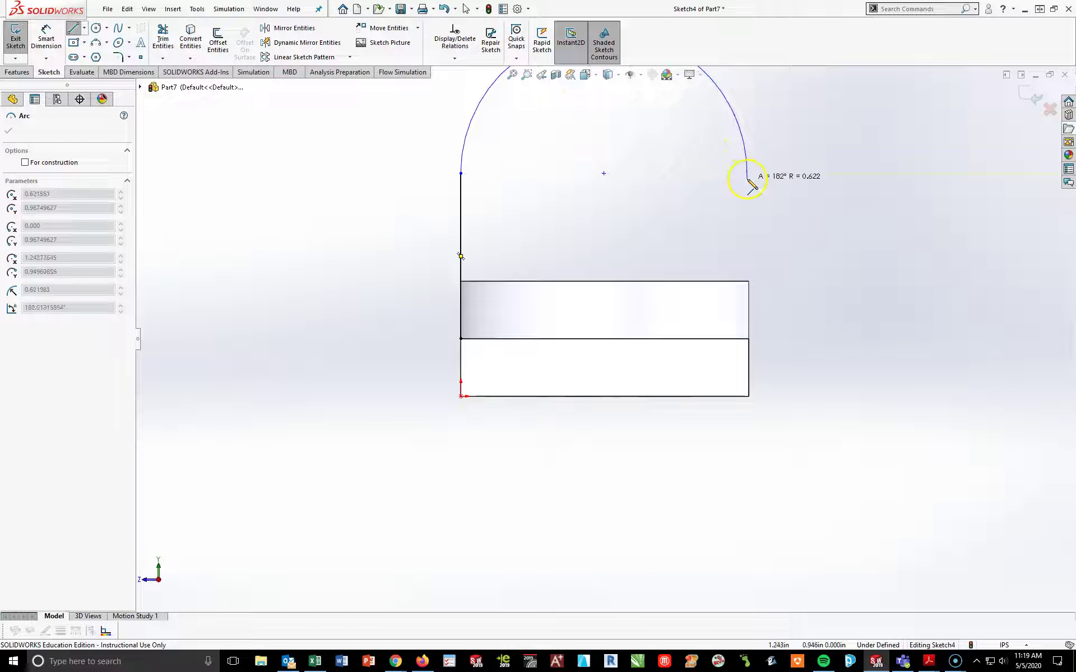
{"action": "left_click", "coordinate": [751, 173]}
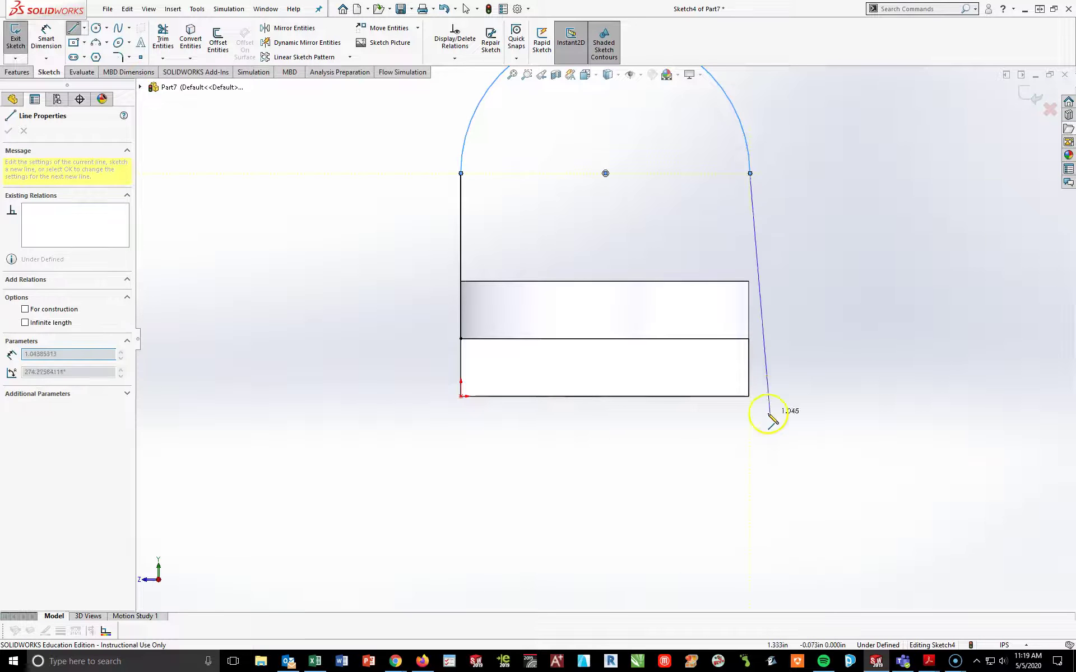
{"action": "left_click", "coordinate": [749, 396]}
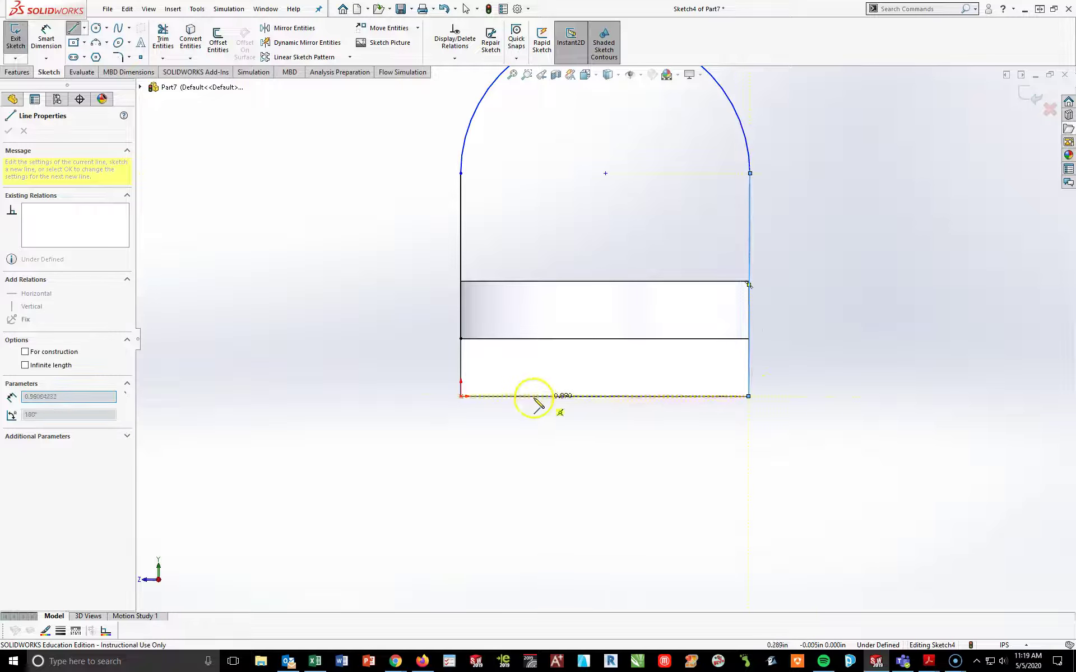
{"action": "left_click", "coordinate": [460, 397]}
{"action": "key", "text": "Escape"}
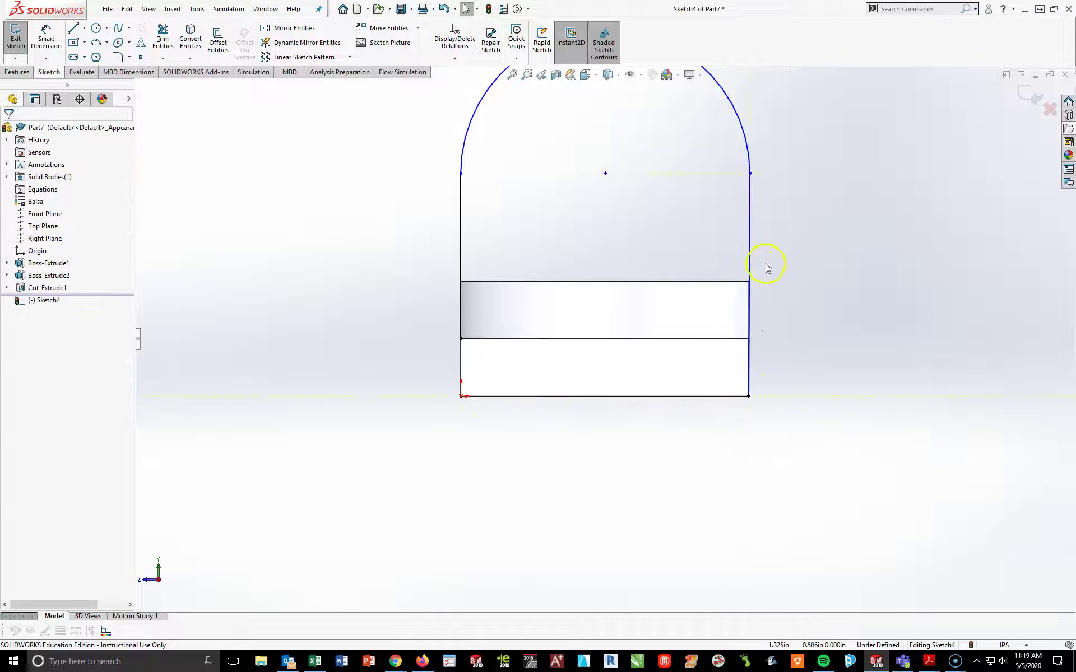
Add a Vertical relation to the slightly slanted side line that runs from the arc to the slab's bottom corner.
{"action": "left_click", "coordinate": [749, 241]}
{"action": "left_click", "coordinate": [749, 214]}
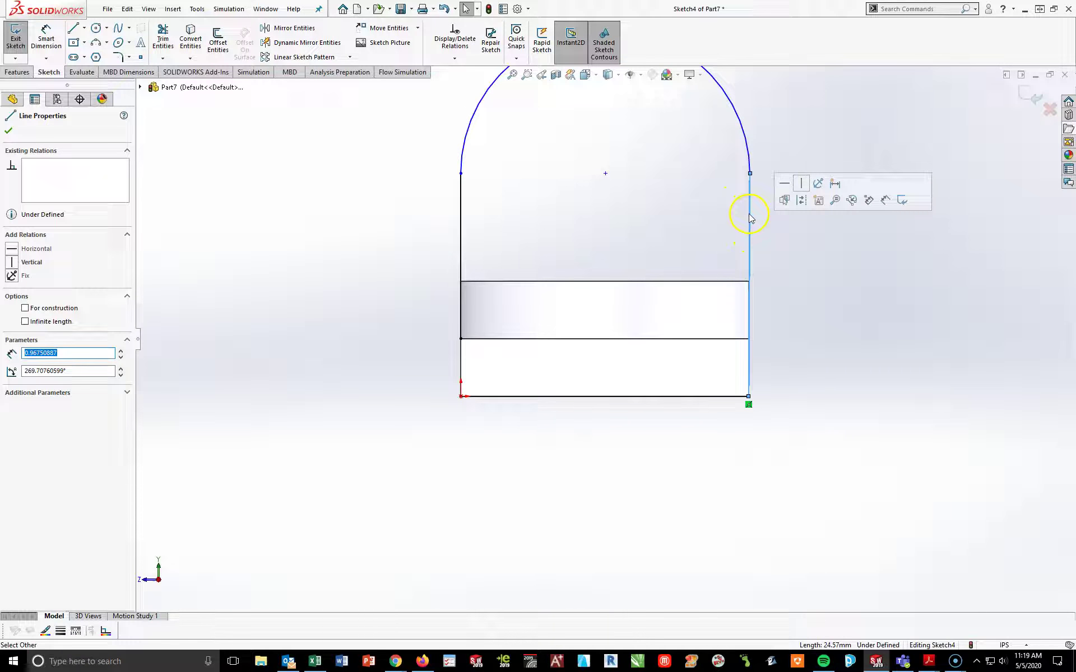
{"action": "scroll", "coordinate": [763, 238], "scroll_direction": "down", "scroll_amount": 3}
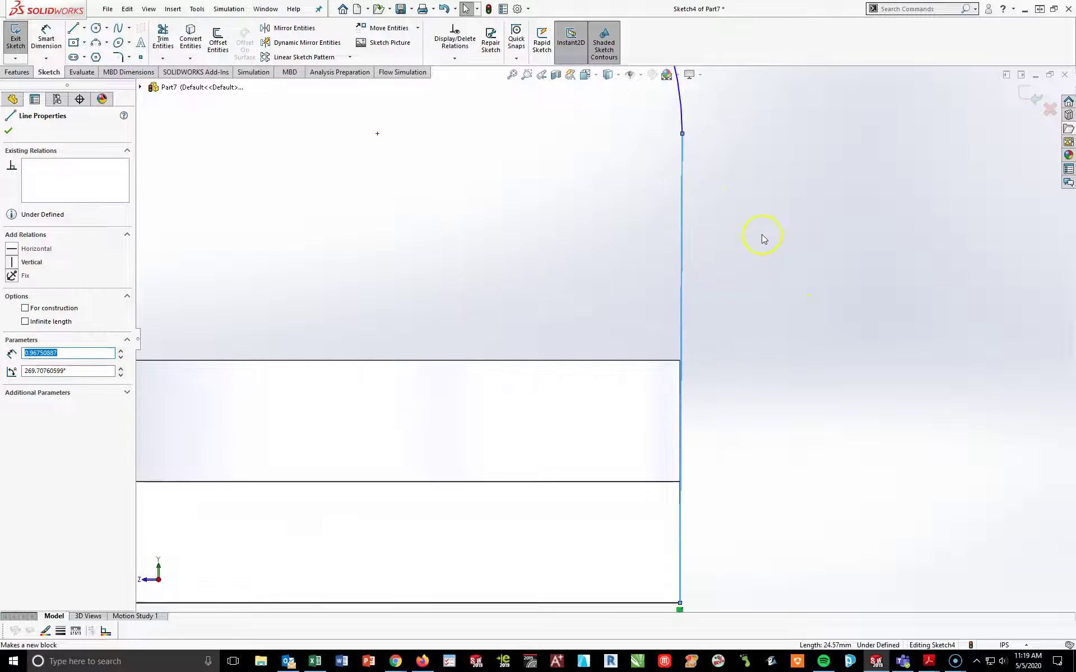
{"action": "scroll", "coordinate": [694, 302], "scroll_direction": "up", "scroll_amount": 2}
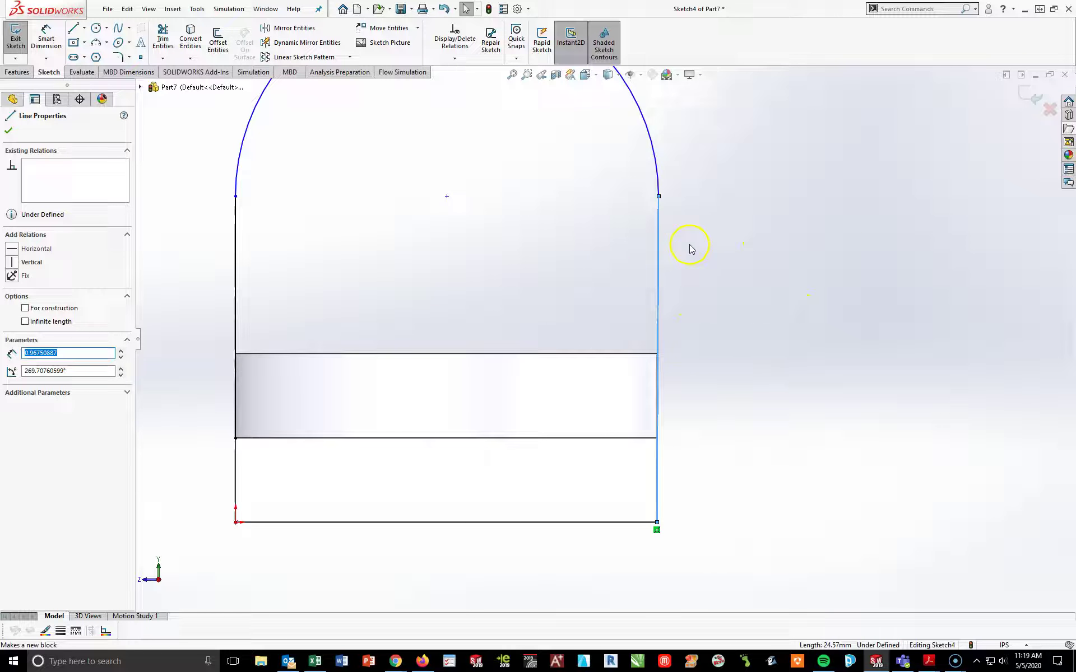
{"action": "left_click", "coordinate": [233, 323]}
{"action": "left_click", "coordinate": [241, 317]}
{"action": "left_click", "coordinate": [658, 322]}
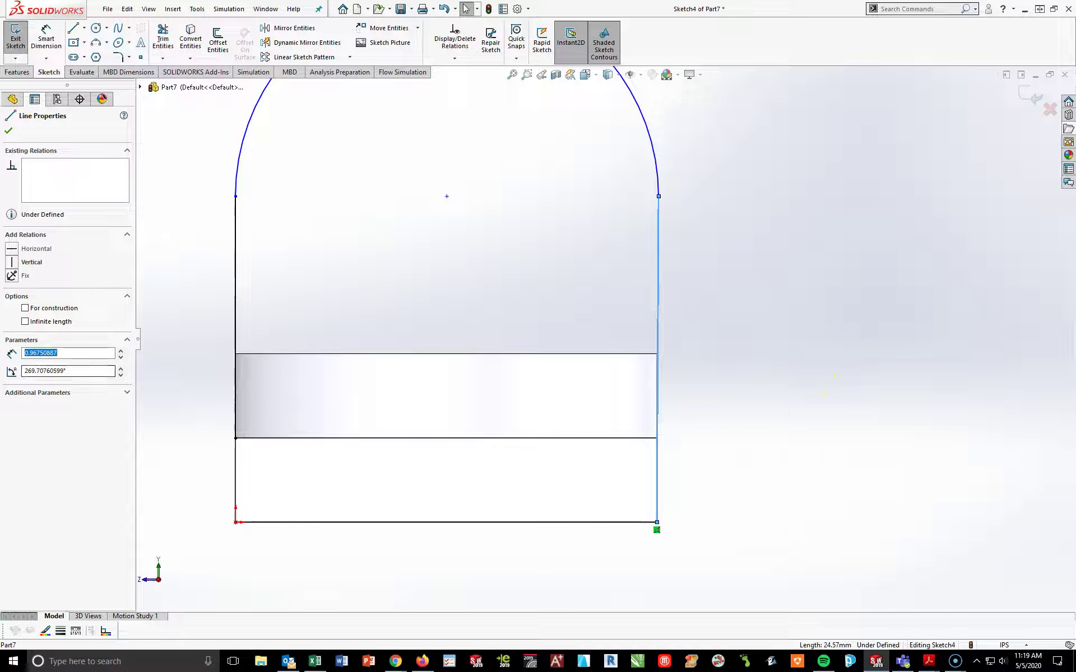
{"action": "left_click", "coordinate": [12, 262]}
{"action": "left_click", "coordinate": [796, 457]}
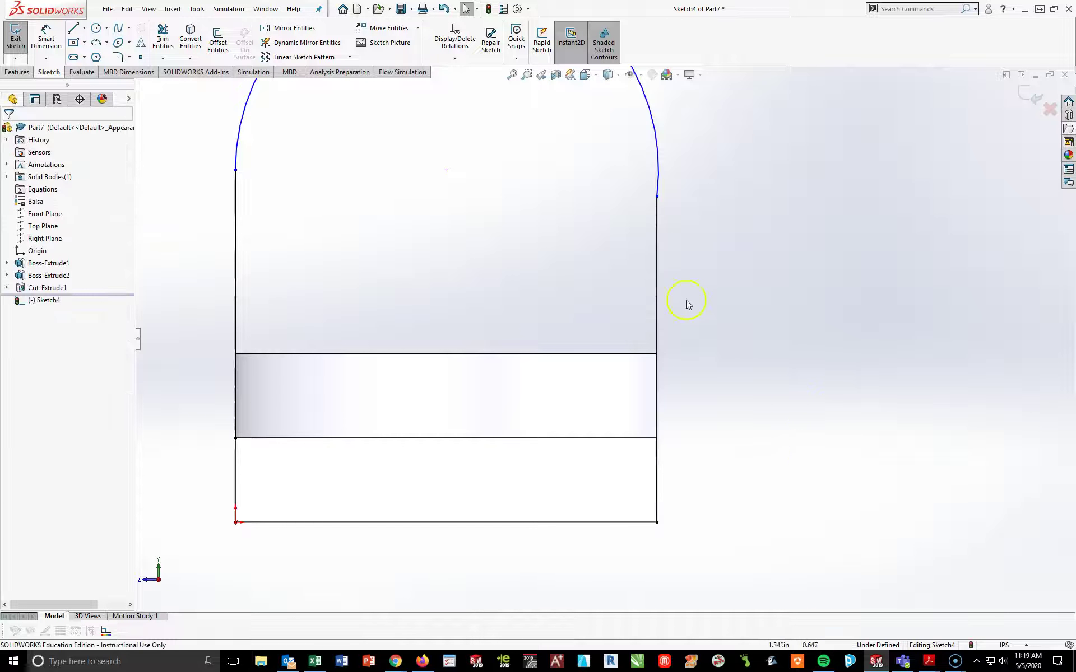
Make the arc tangent to the vertical line opposite the origin, and check the arc's existing relations.
{"action": "scroll", "coordinate": [672, 269], "scroll_direction": "up", "scroll_amount": 1}
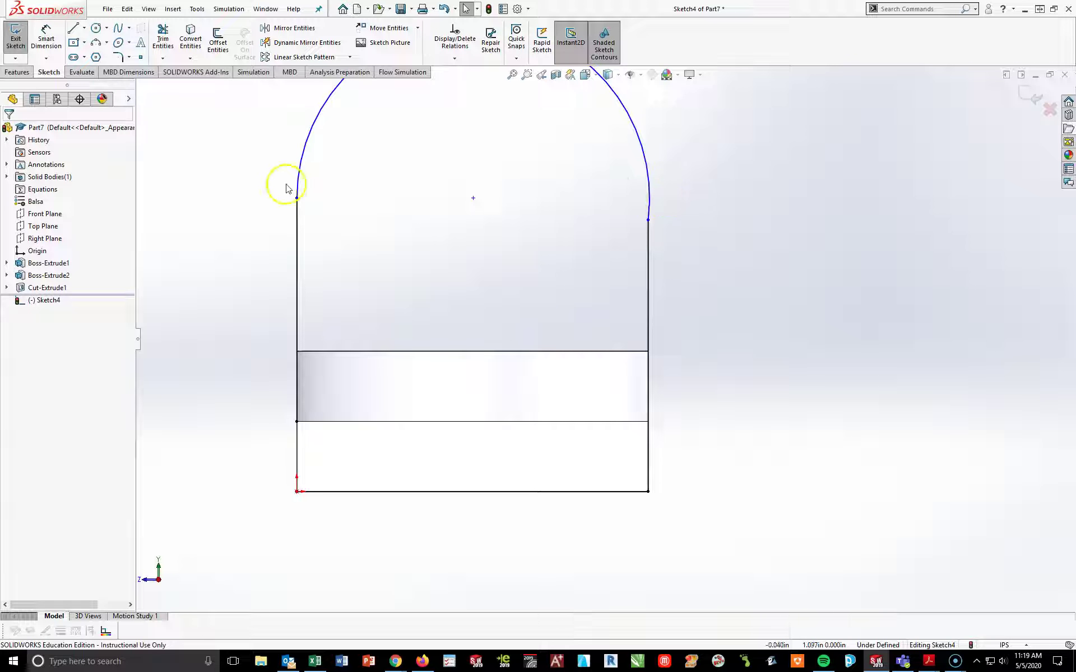
{"action": "left_click", "coordinate": [649, 244]}
{"action": "left_click", "coordinate": [648, 185]}
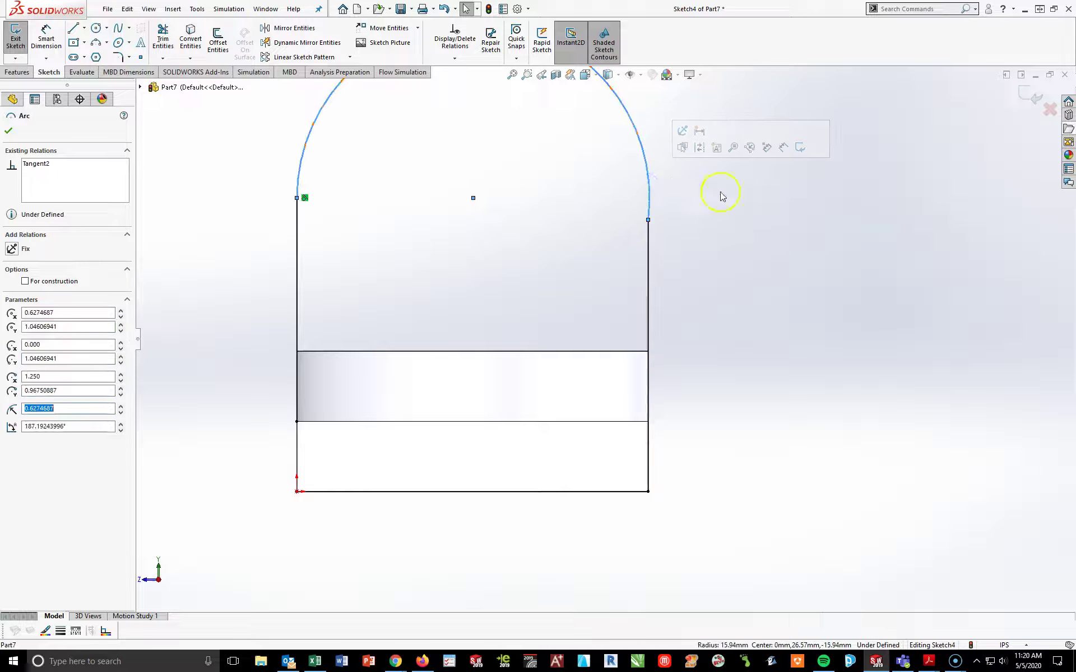
{"action": "left_click", "coordinate": [752, 313]}
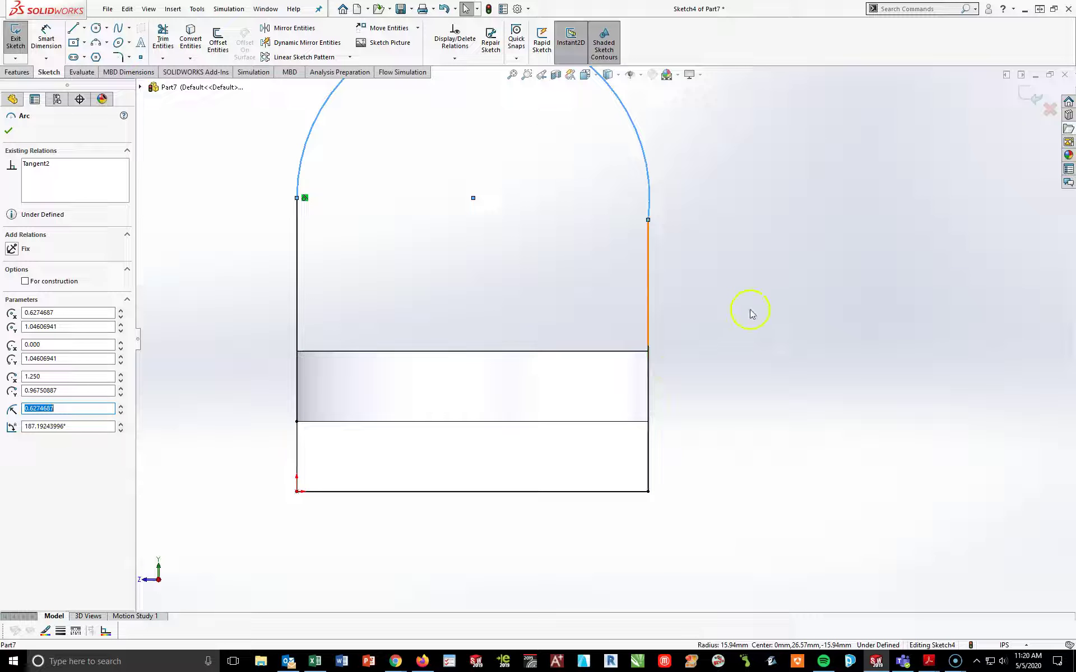
{"action": "left_click", "coordinate": [650, 259], "text": "ctrl"}
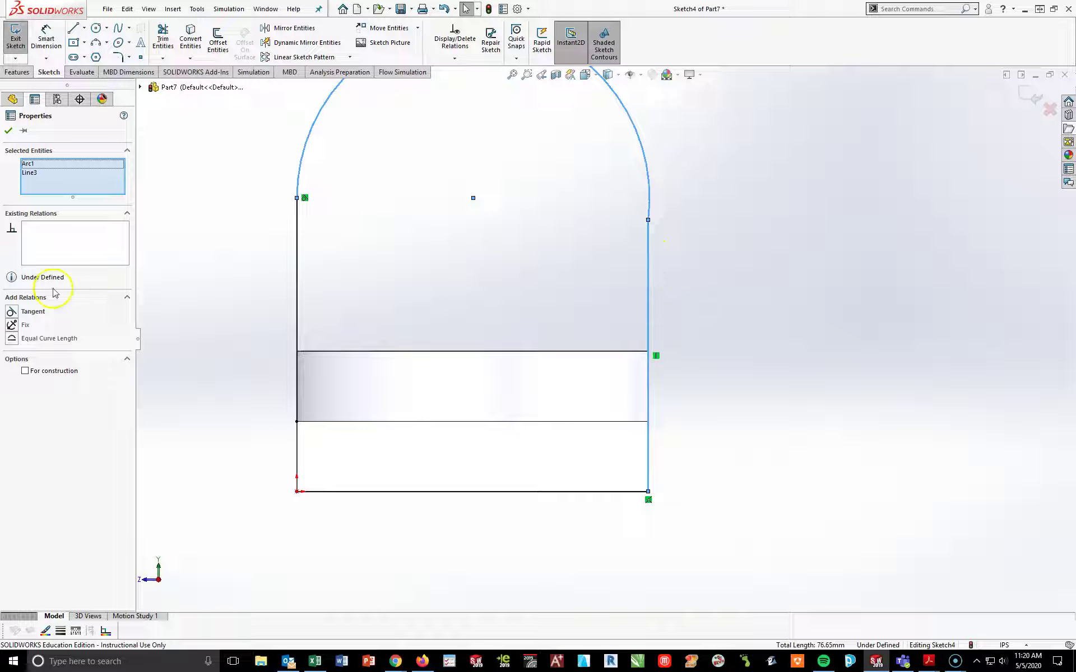
{"action": "left_click", "coordinate": [11, 312]}
{"action": "left_click", "coordinate": [757, 420]}
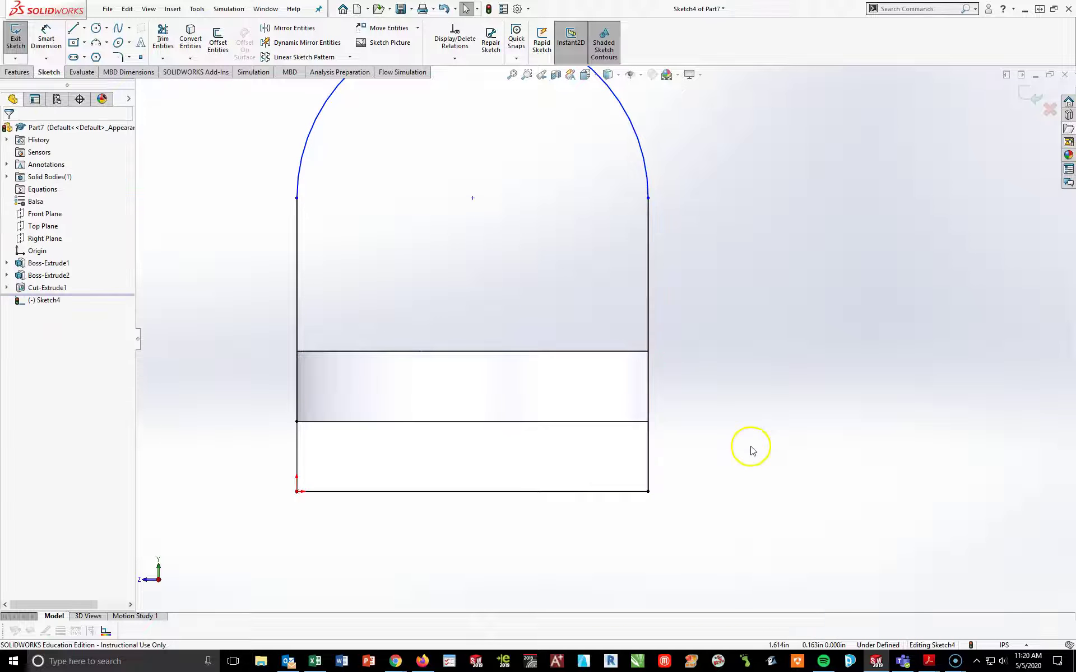
{"action": "left_click", "coordinate": [299, 174]}
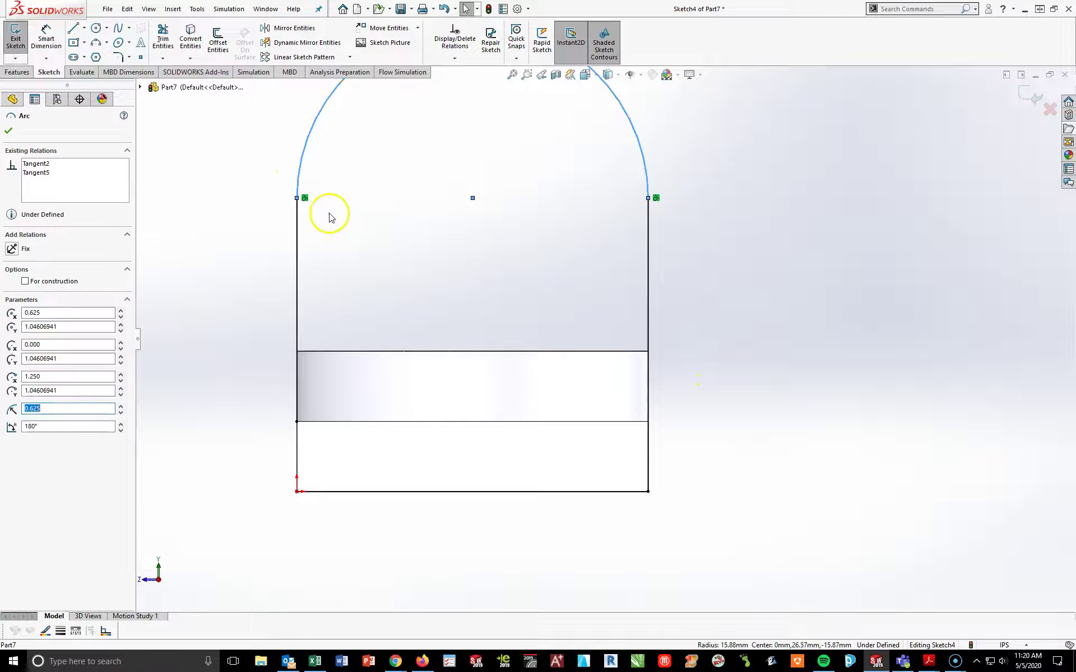
Deselect the arc and examine the plate's height dimensions on the bracket drawing in CSWA_Practice_Exam_2.pdf in Acrobat Reader.
{"action": "left_click", "coordinate": [461, 258]}
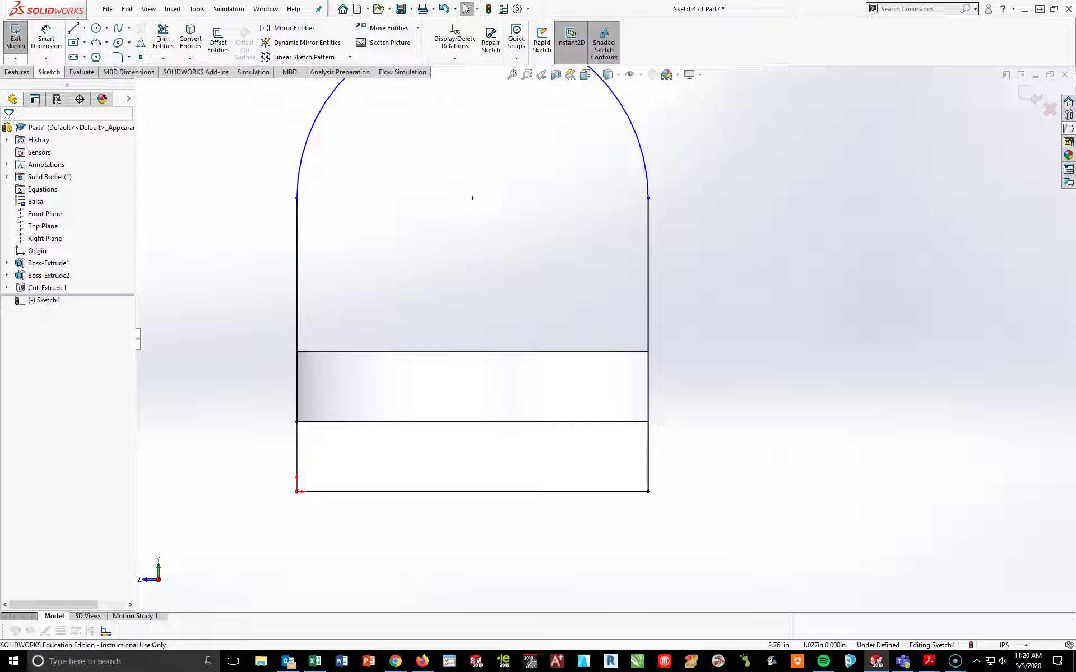
{"action": "left_click_drag", "start_coordinate": [1075, 96], "coordinate": [400, 11]}
{"action": "left_click", "coordinate": [675, 19]}
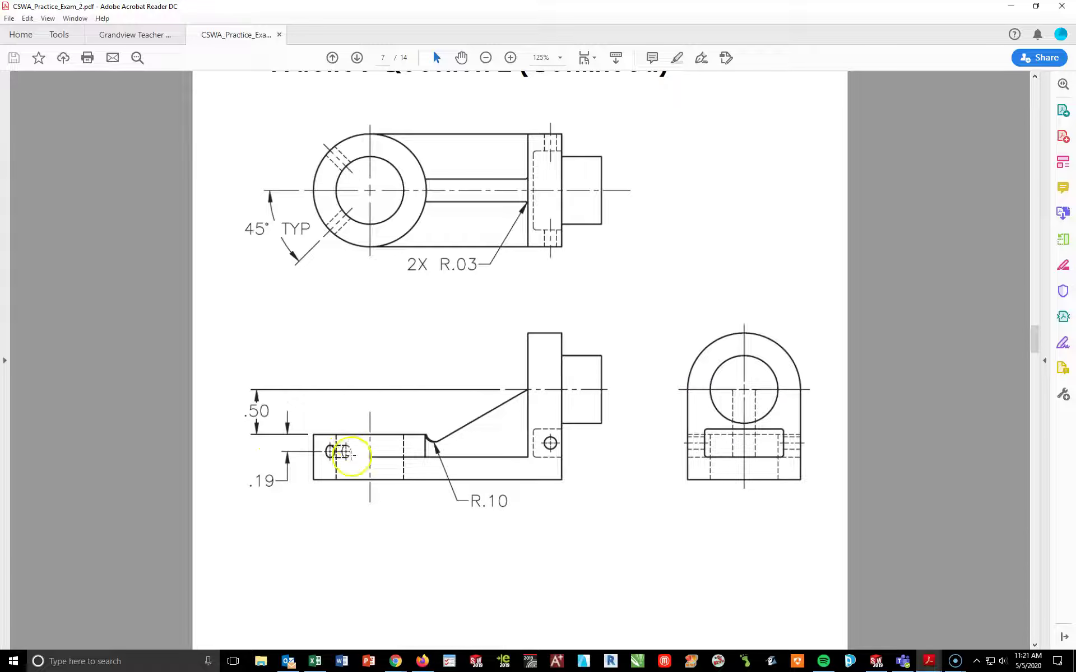
{"action": "left_click", "coordinate": [349, 454]}
{"action": "left_click", "coordinate": [564, 570]}
{"action": "key", "text": "alt+Tab"}
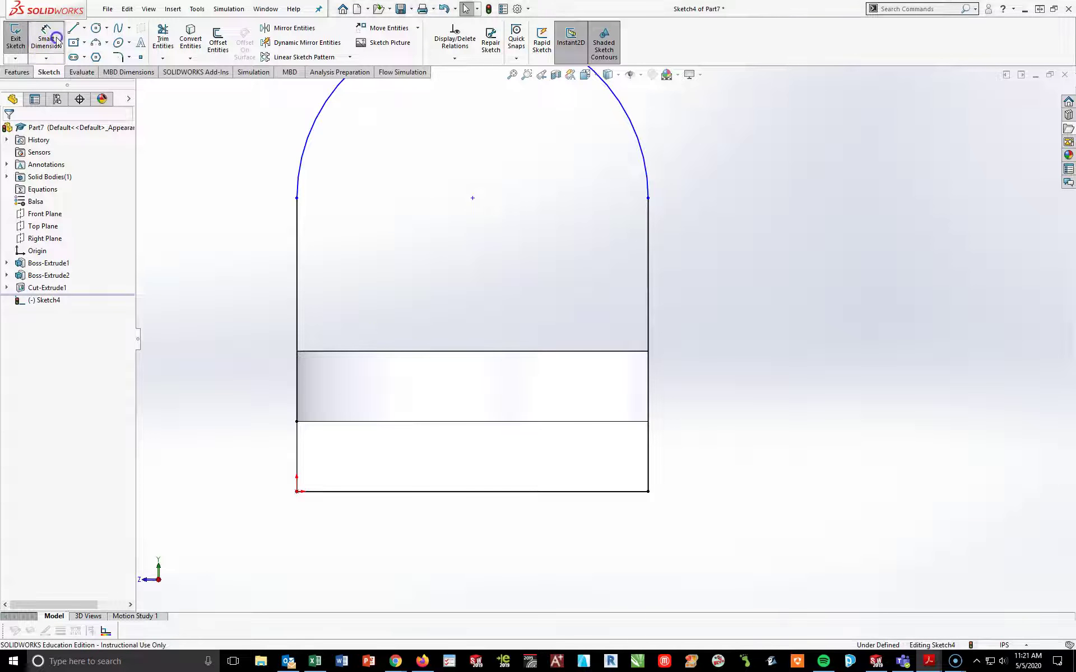
Dimension the arc's center 1 in above the sketch's bottom line and switch to an isometric view.
{"action": "left_click", "coordinate": [46, 37]}
{"action": "left_click", "coordinate": [473, 199]}
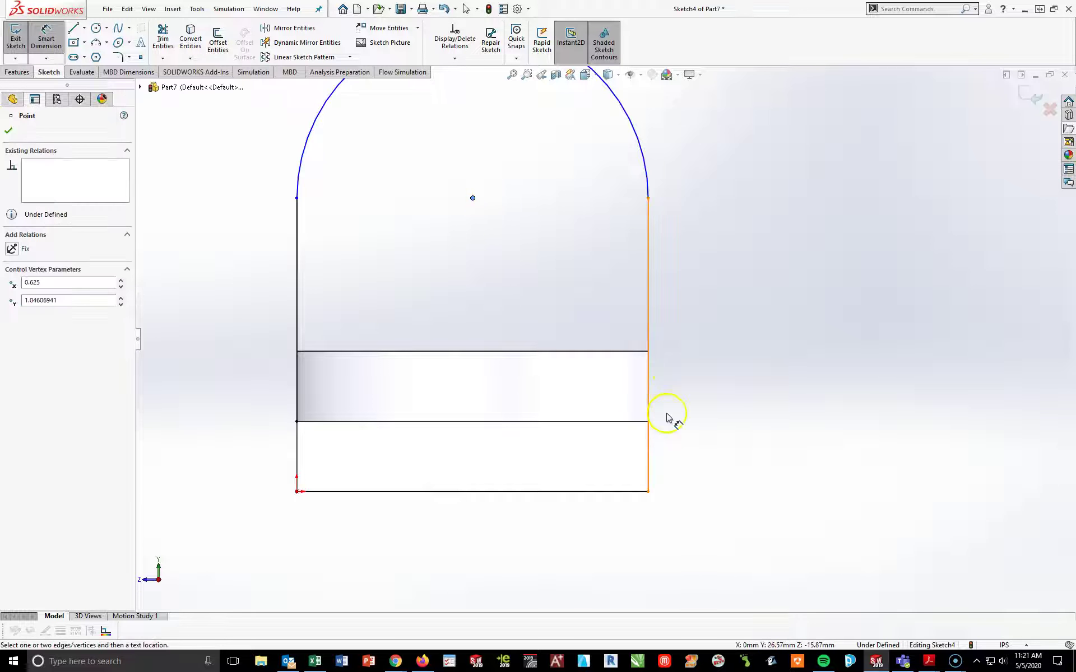
{"action": "left_click", "coordinate": [576, 492]}
{"action": "left_click", "coordinate": [758, 365]}
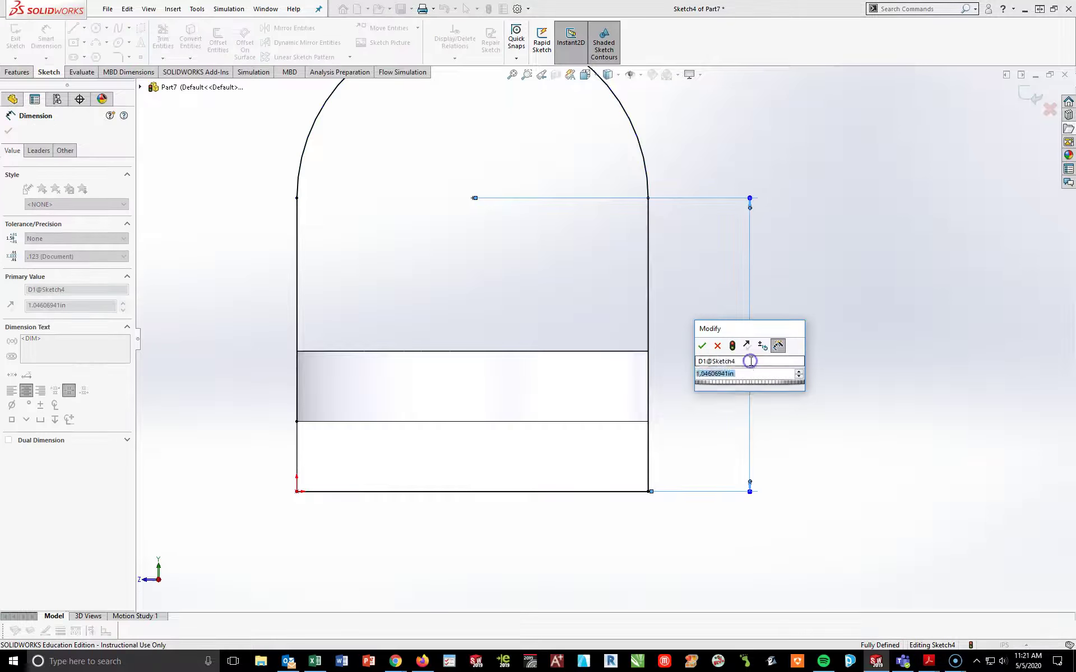
{"action": "type", "text": "1"}
{"action": "key", "text": "Return"}
{"action": "key", "text": "z"}
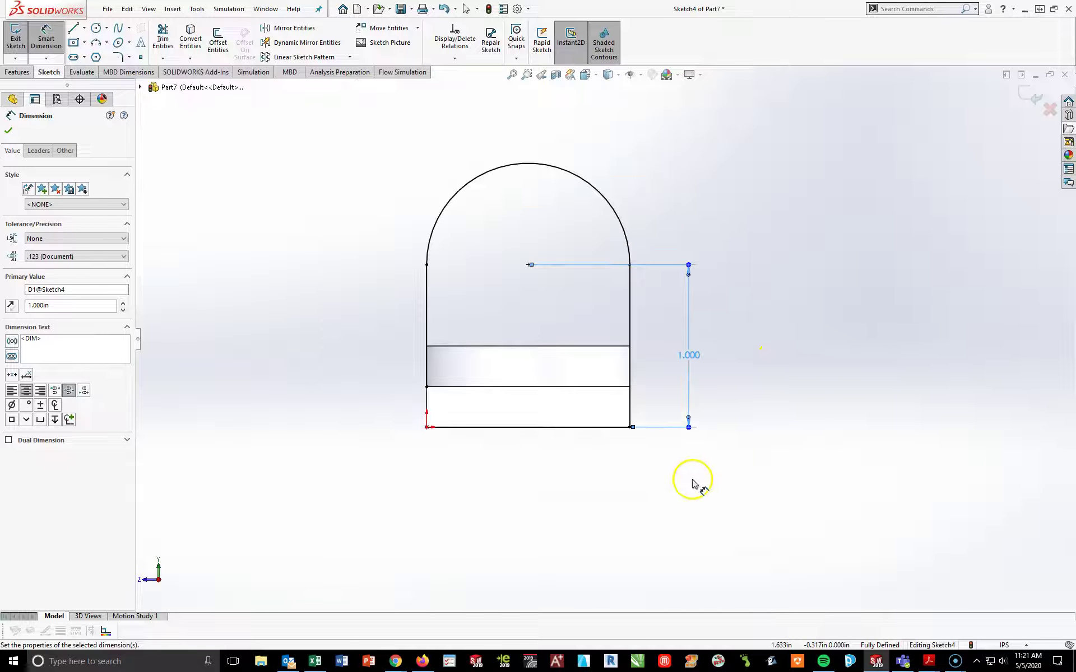
{"action": "left_click", "coordinate": [688, 486]}
{"action": "key", "text": "space"}
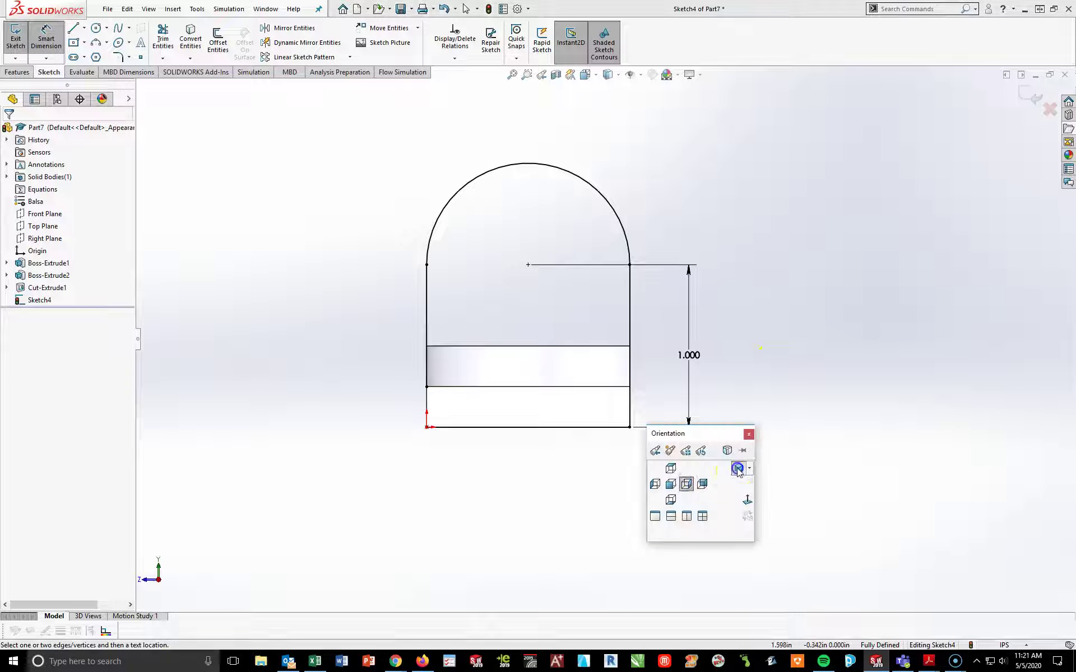
{"action": "left_click", "coordinate": [738, 469]}
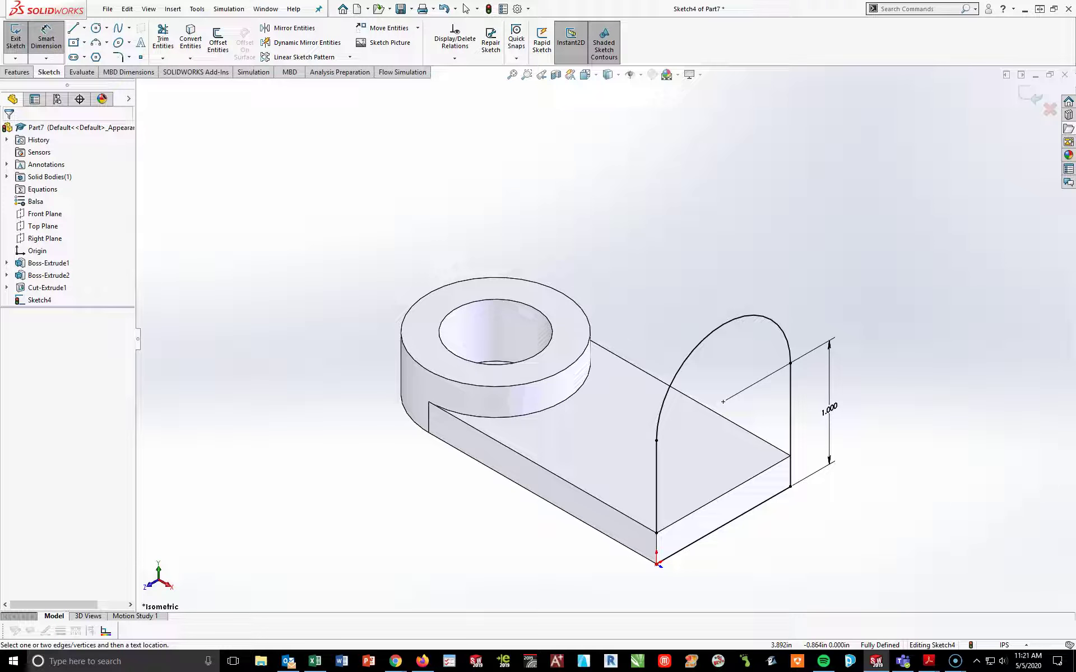
{"action": "left_click", "coordinate": [17, 72]}
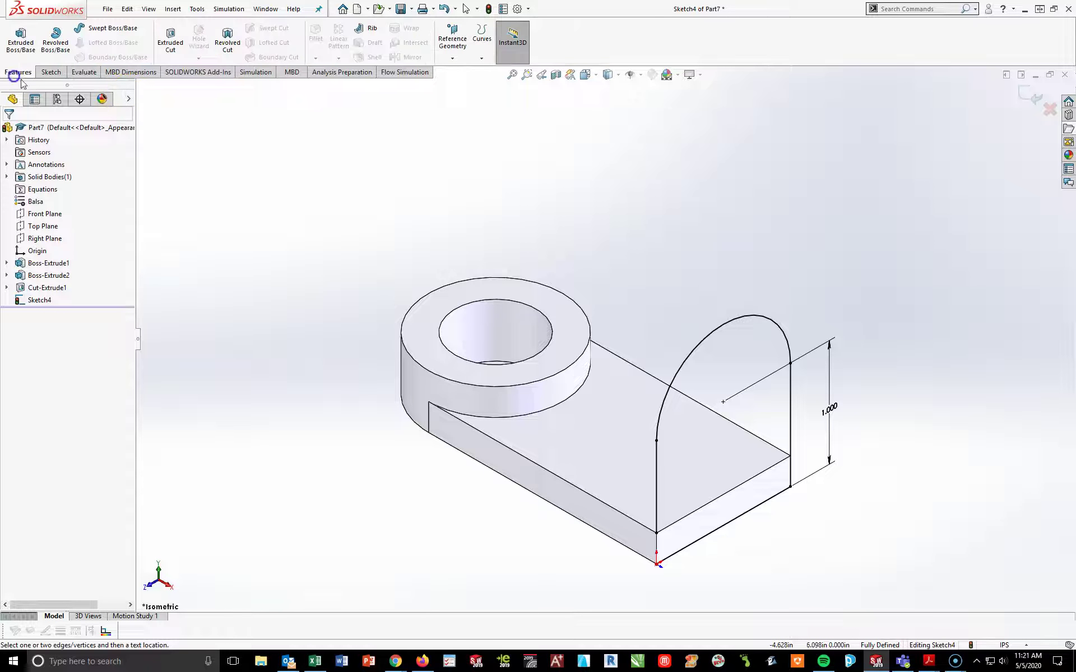
{"action": "left_click", "coordinate": [21, 38]}
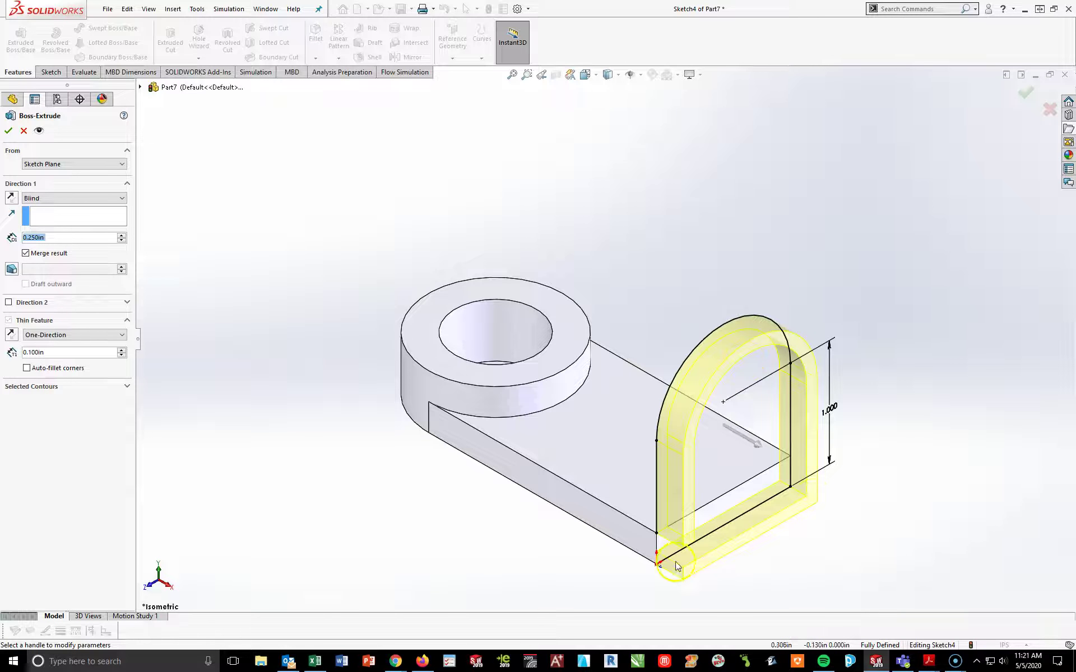
{"action": "key", "text": "Escape"}
Free the side line's lower endpoint from the slab's top corner and extend it down to the origin to close the profile.
{"action": "scroll", "coordinate": [677, 565], "scroll_direction": "down", "scroll_amount": 5}
{"action": "scroll", "coordinate": [642, 500], "scroll_direction": "down", "scroll_amount": 1}
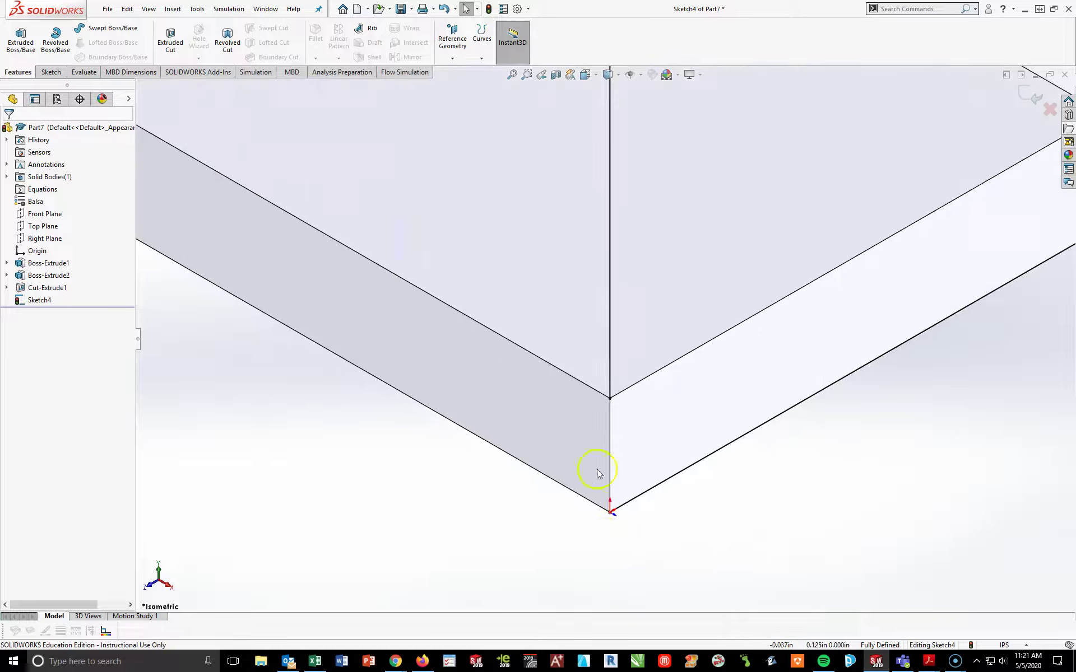
{"action": "left_click", "coordinate": [610, 398]}
{"action": "left_click", "coordinate": [609, 404]}
{"action": "key", "text": "Delete"}
{"action": "left_click_drag", "start_coordinate": [611, 399], "coordinate": [612, 511]}
{"action": "left_click", "coordinate": [856, 617]}
{"action": "scroll", "coordinate": [790, 521], "scroll_direction": "up", "scroll_amount": 5}
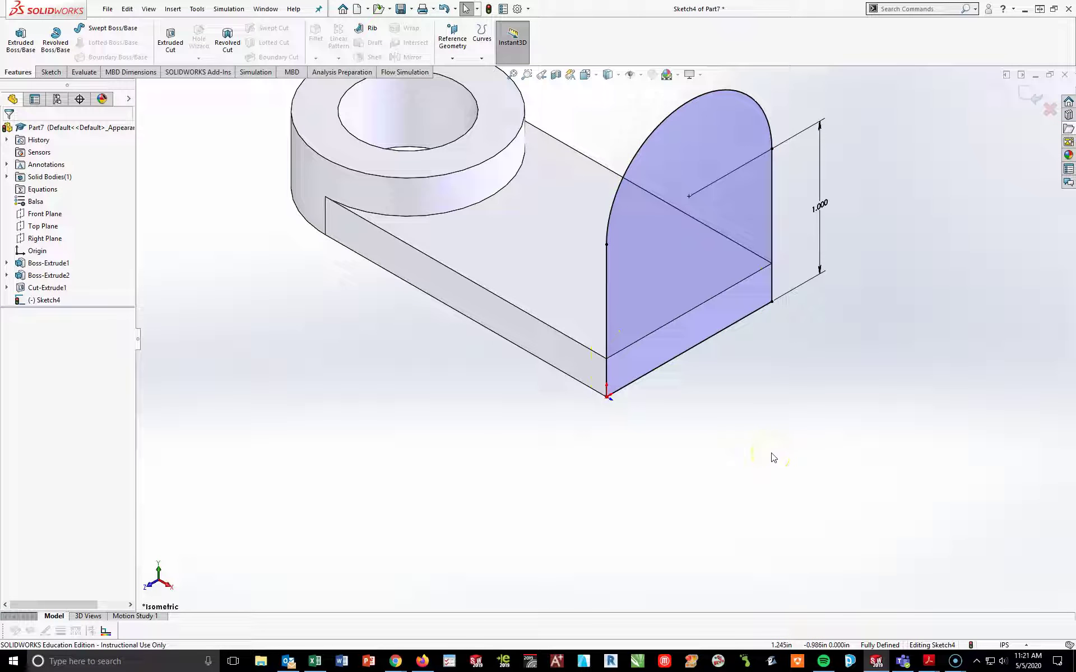
Extrude the round-topped profile 0.375 in with the direction reversed toward the bored boss, merging it with the slab.
{"action": "left_click", "coordinate": [21, 39]}
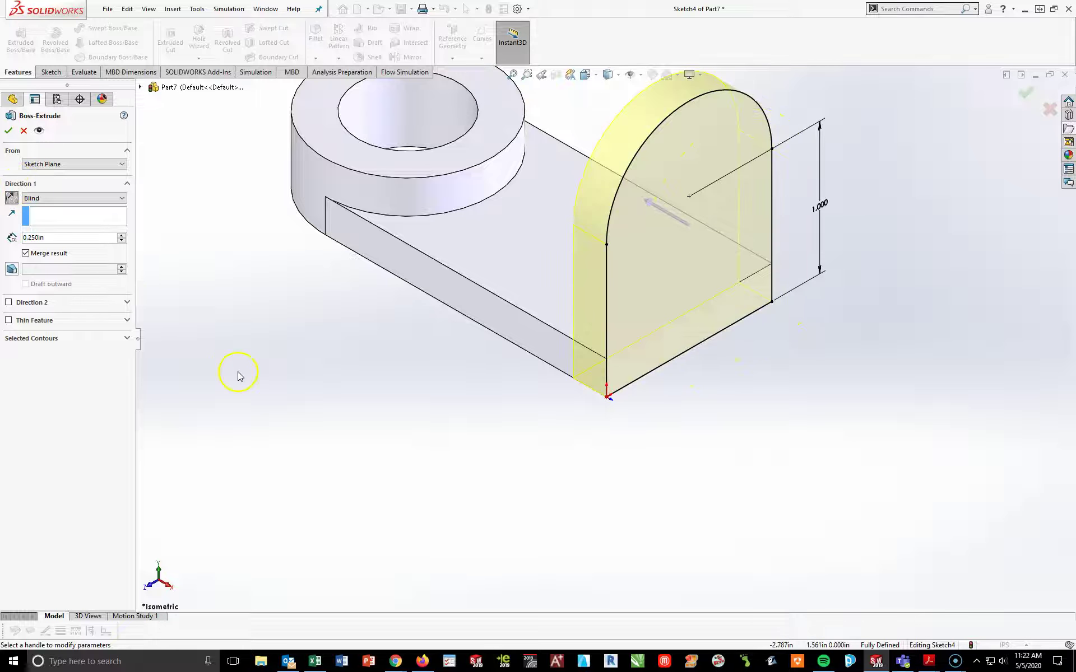
{"action": "scroll", "coordinate": [580, 393], "scroll_direction": "up", "scroll_amount": 3}
{"action": "scroll", "coordinate": [588, 235], "scroll_direction": "down", "scroll_amount": 2}
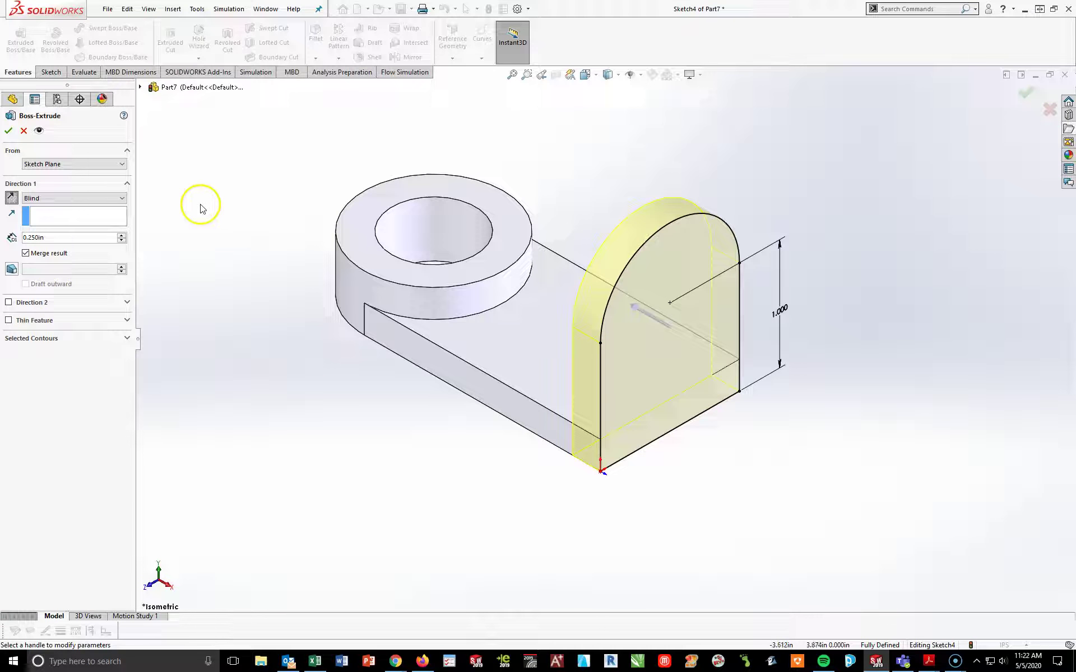
{"action": "left_click_drag", "start_coordinate": [58, 238], "coordinate": [8, 237]}
{"action": "type", "text": "0.375"}
{"action": "key", "text": "Return"}
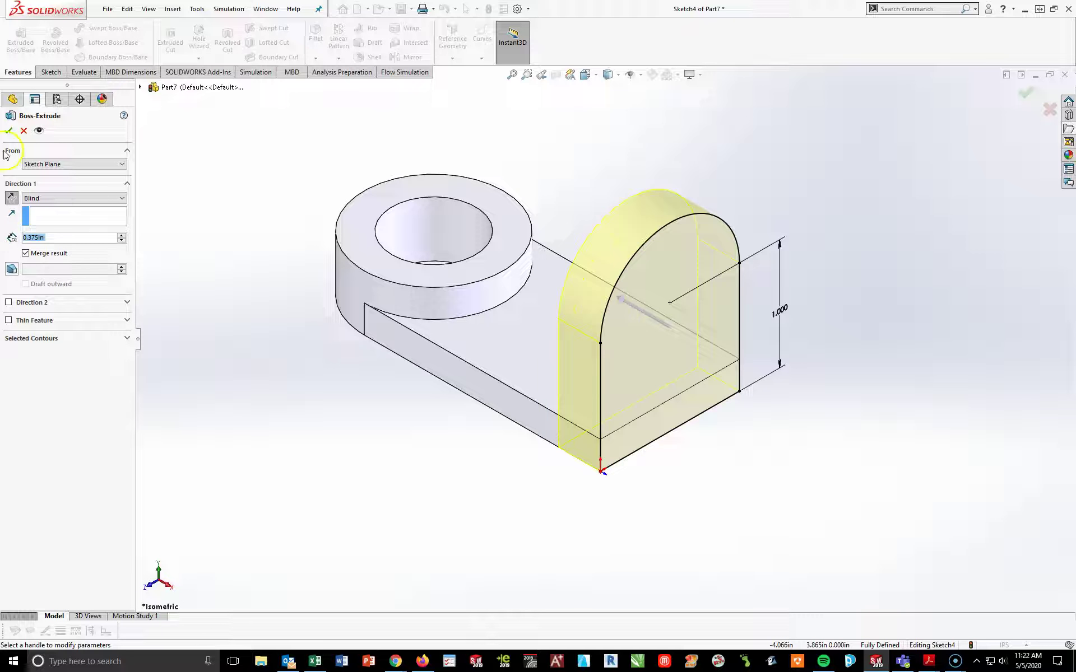
{"action": "left_click", "coordinate": [9, 130]}
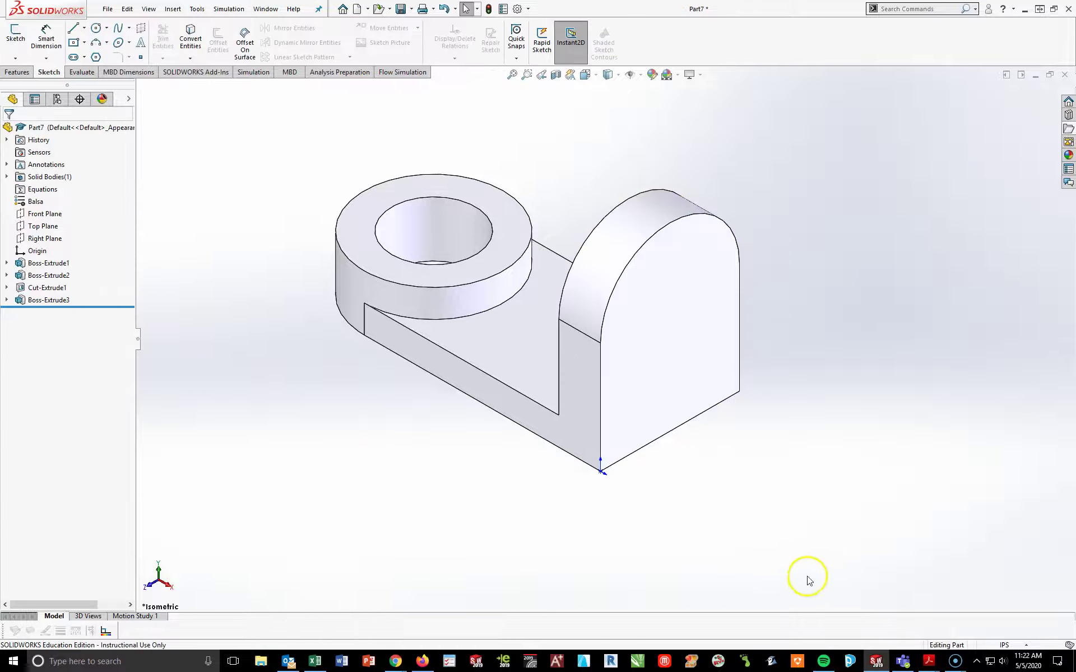
Start a sketch on the upright plate's outer face, viewed straight on, and draw a circle about 0.41 in in radius centered on the rounded top.
{"action": "left_click", "coordinate": [682, 271]}
{"action": "left_click", "coordinate": [16, 35]}
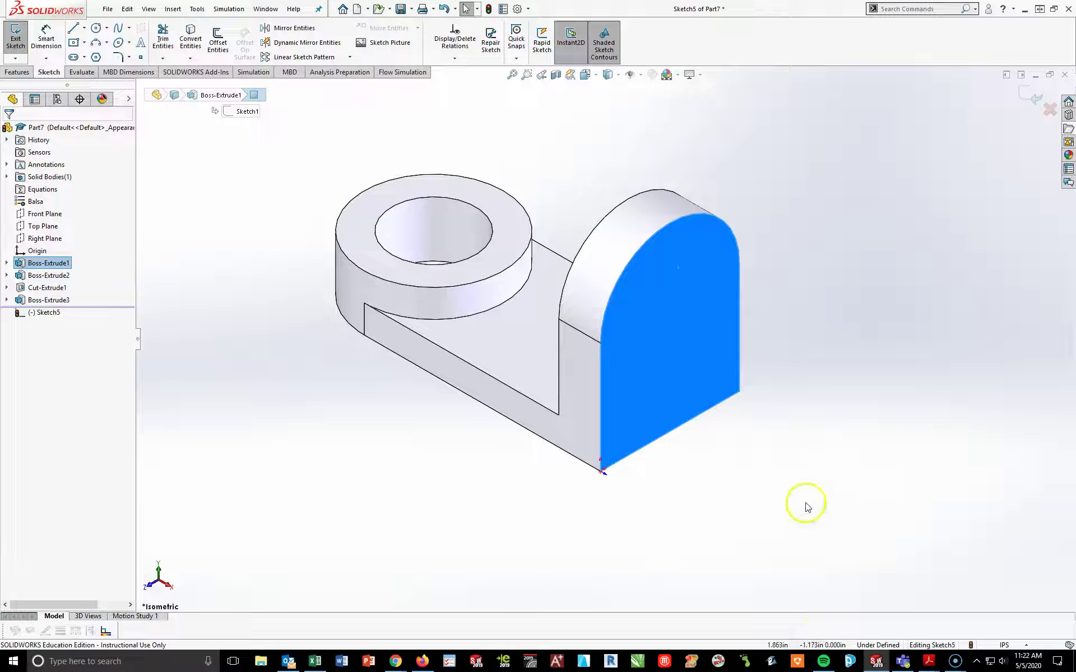
{"action": "key", "text": "space"}
{"action": "left_click", "coordinate": [798, 535]}
{"action": "left_click", "coordinate": [96, 27]}
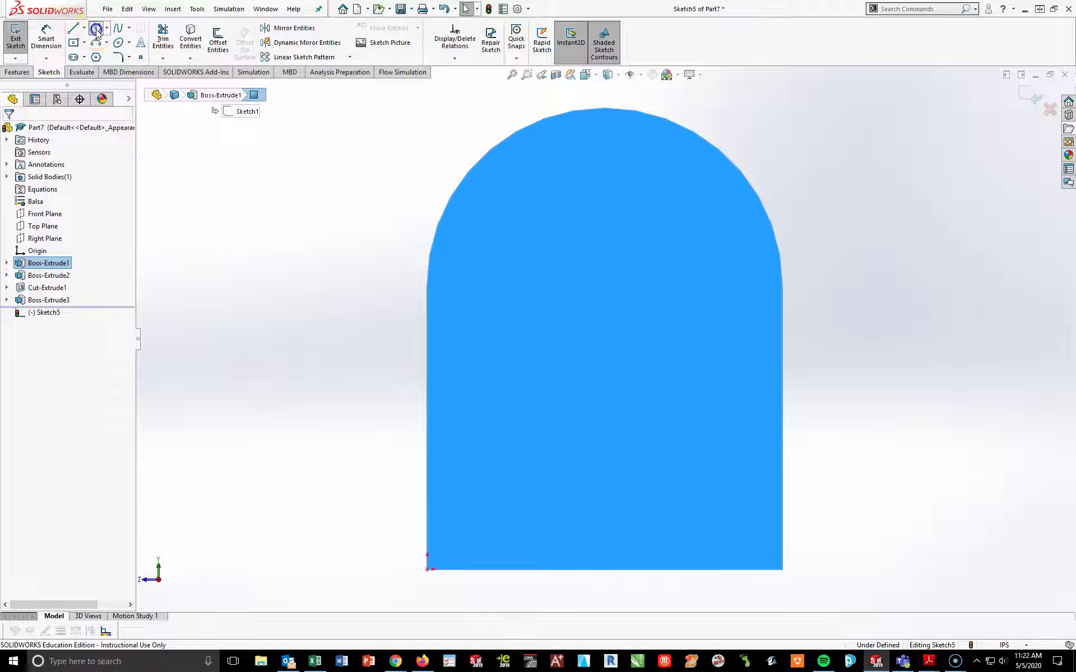
{"action": "left_click", "coordinate": [605, 285]}
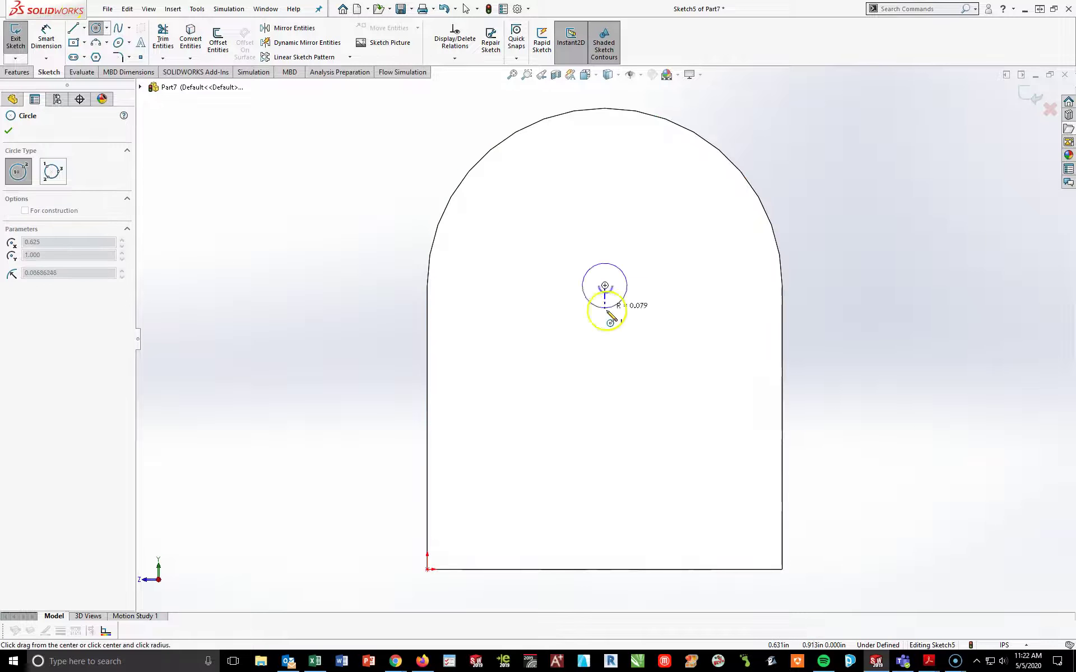
{"action": "left_click", "coordinate": [623, 400]}
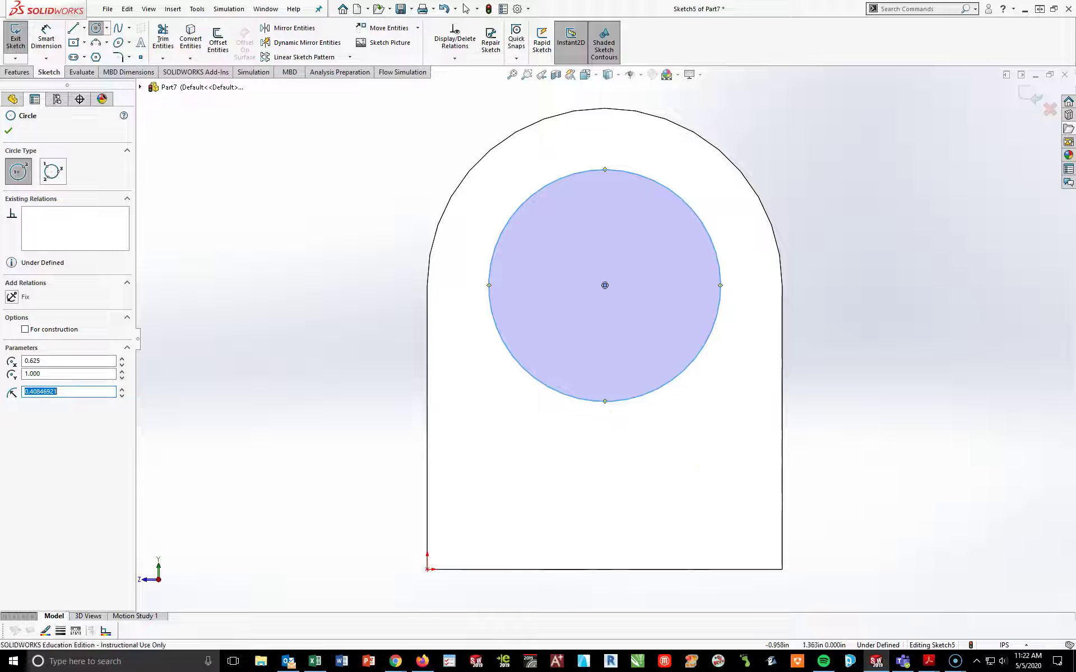
Dimension the circle on the plate's outer face to a 0.75 in diameter.
{"action": "left_click", "coordinate": [52, 38]}
{"action": "left_click", "coordinate": [705, 222]}
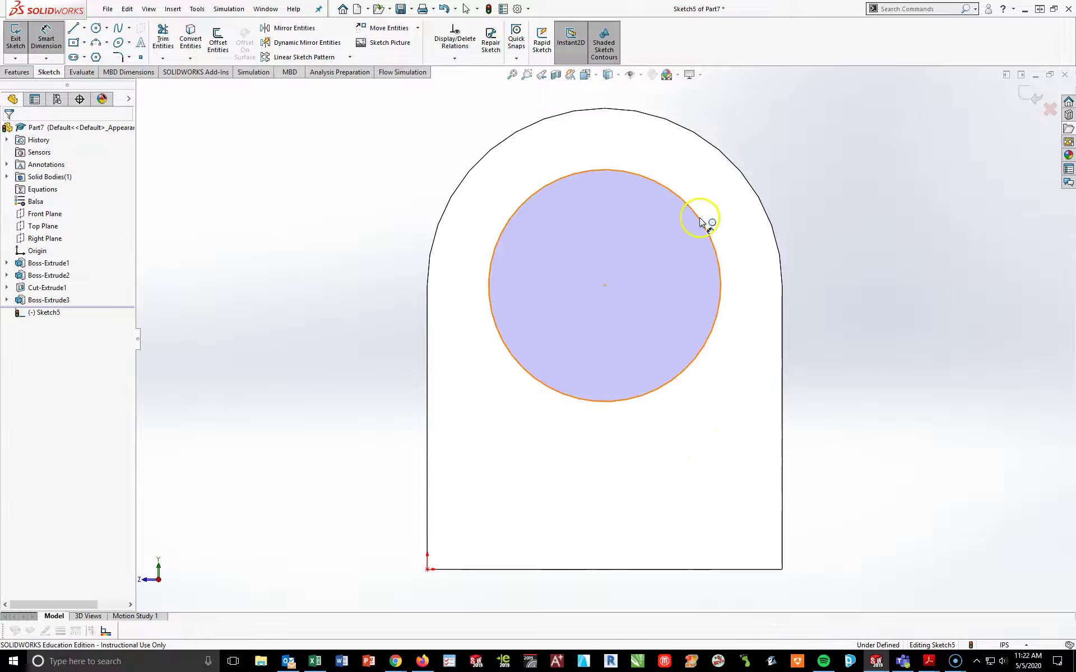
{"action": "left_click", "coordinate": [864, 122]}
{"action": "type", "text": ".75"}
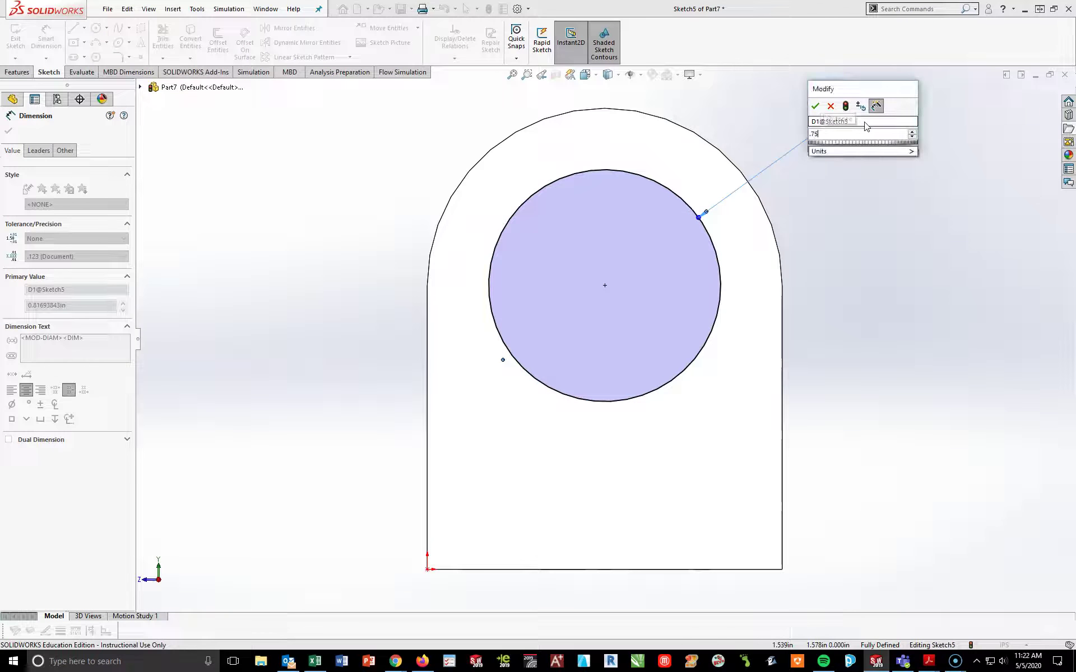
{"action": "key", "text": "Return"}
{"action": "left_click", "coordinate": [826, 268]}
Extrude the circle 0.44 in outward from the upright plate as a solid cylinder, in an isometric view.
{"action": "key", "text": "space"}
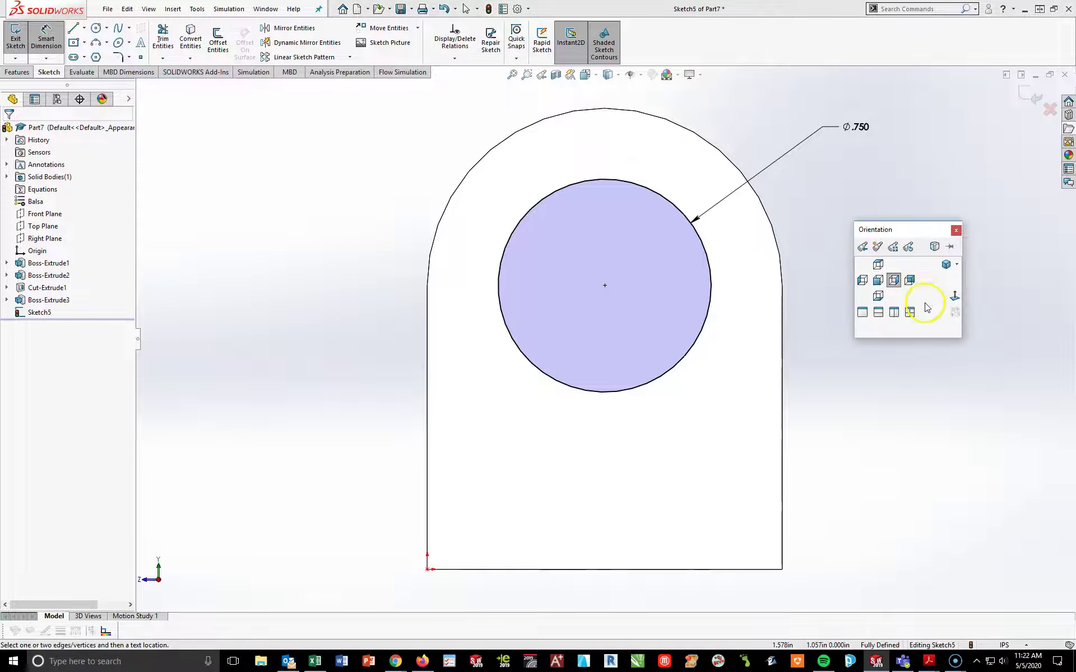
{"action": "left_click", "coordinate": [946, 260]}
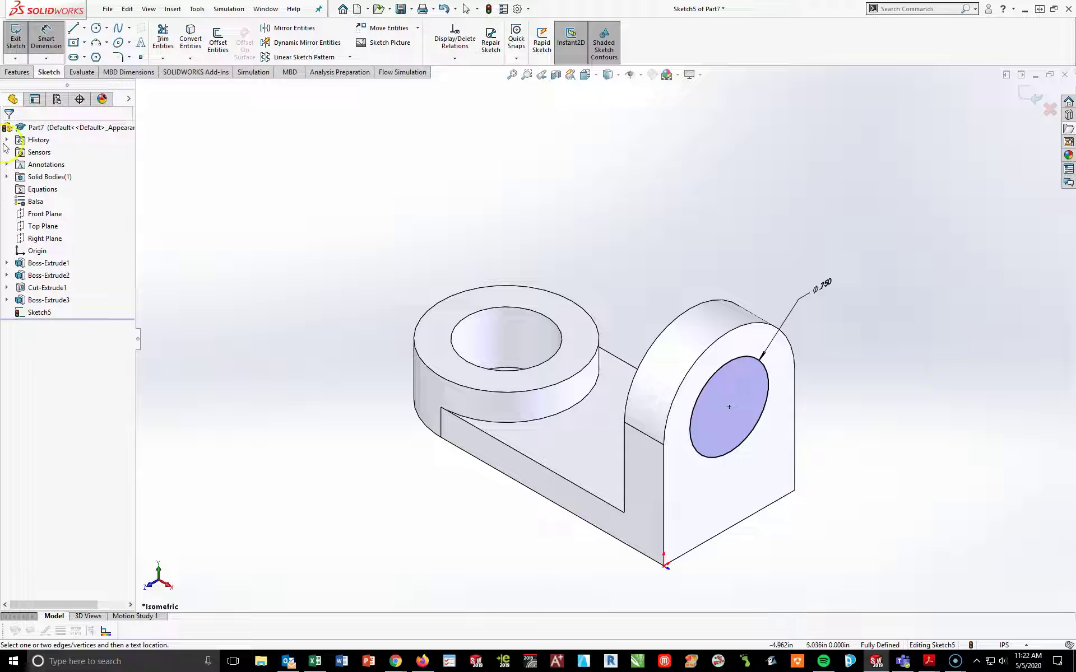
{"action": "left_click", "coordinate": [17, 72]}
{"action": "left_click", "coordinate": [19, 36]}
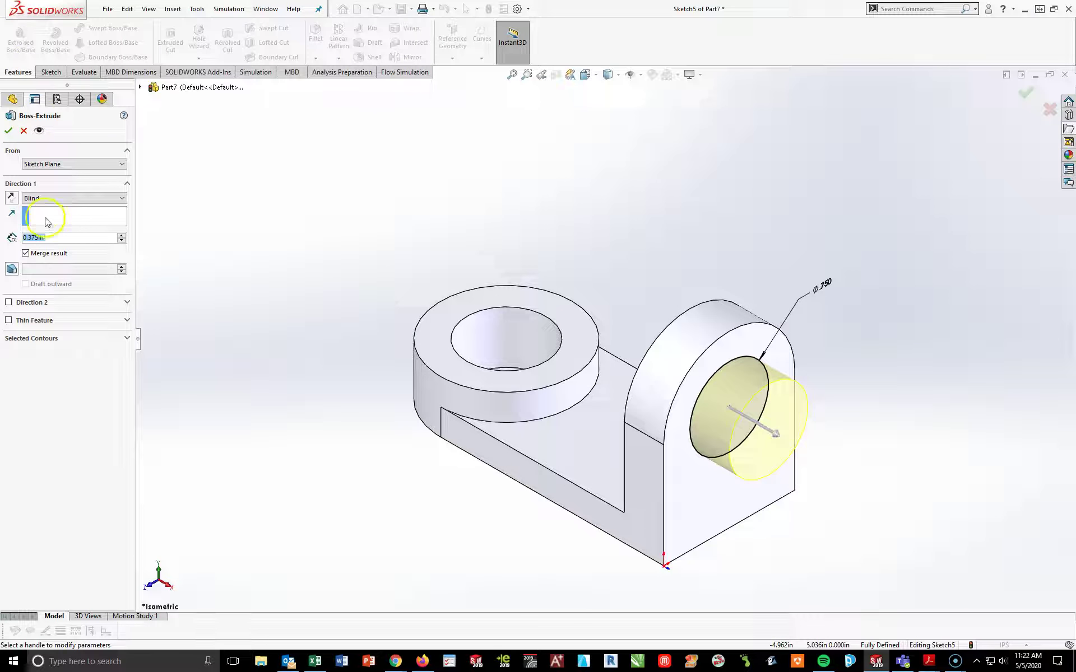
{"action": "type", "text": ".44"}
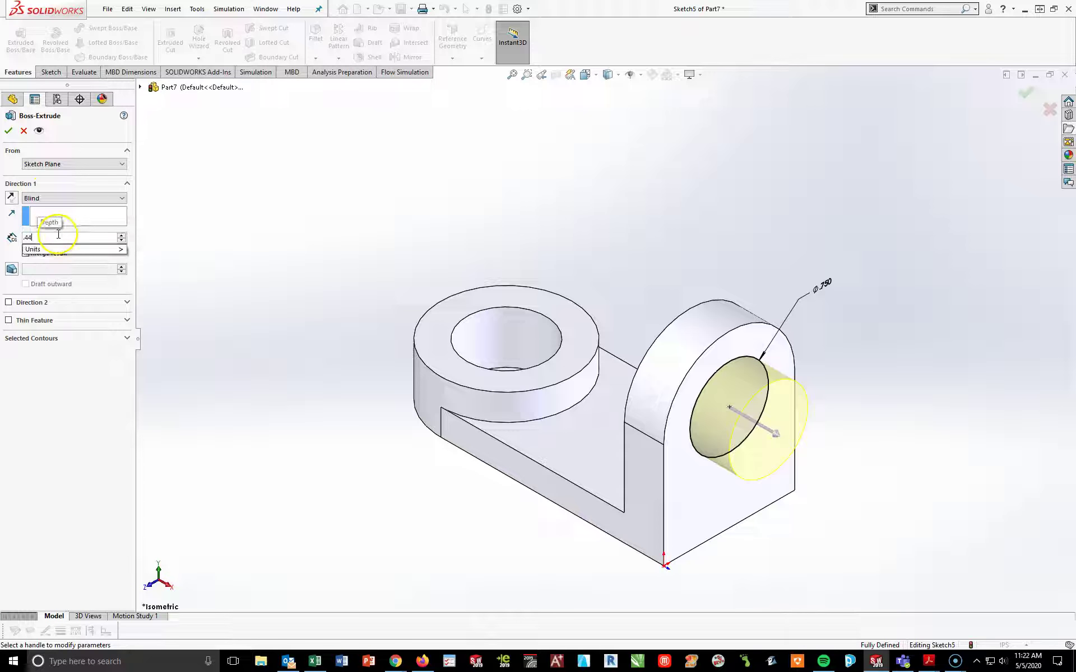
{"action": "key", "text": "Return"}
{"action": "left_click", "coordinate": [8, 131]}
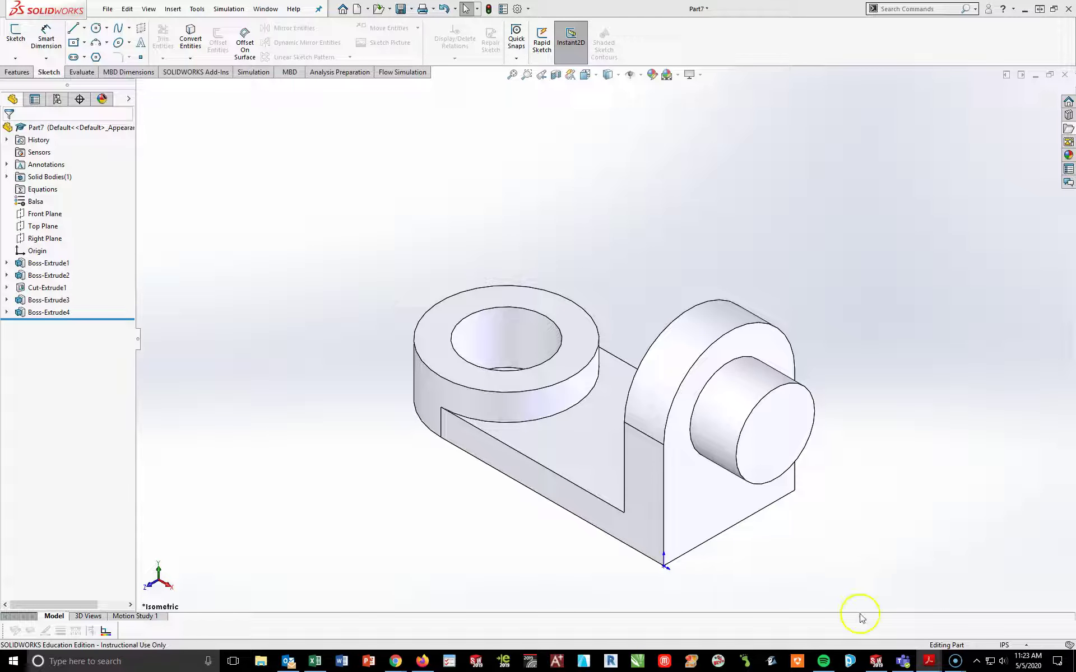
Change the part's material to Alloy Steel from the Steel category.
{"action": "right_click", "coordinate": [33, 203]}
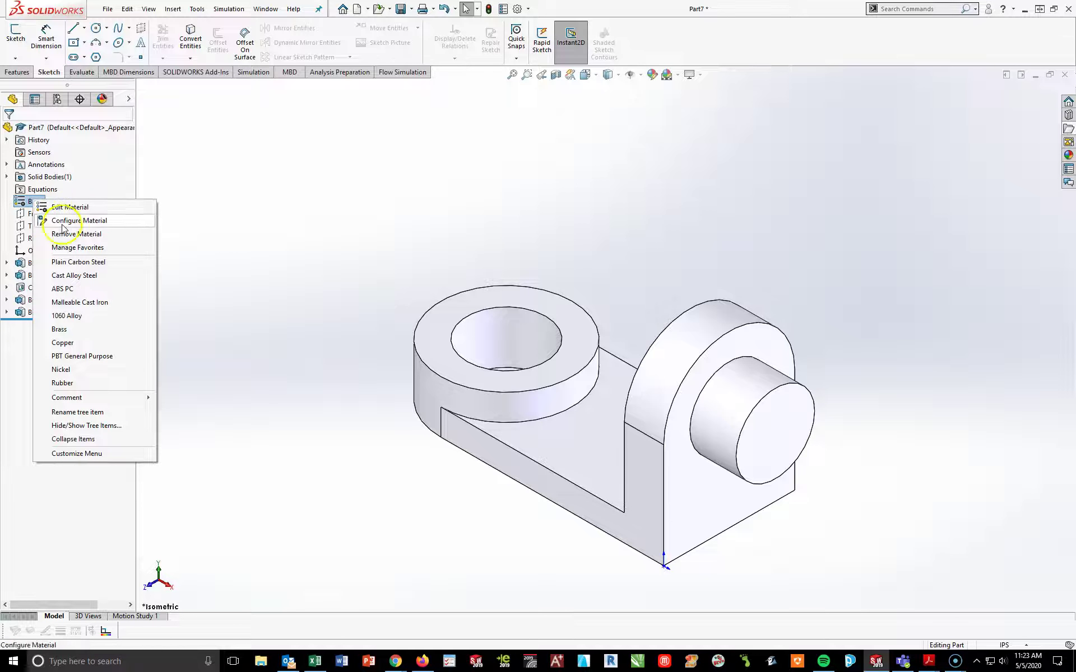
{"action": "left_click", "coordinate": [51, 207]}
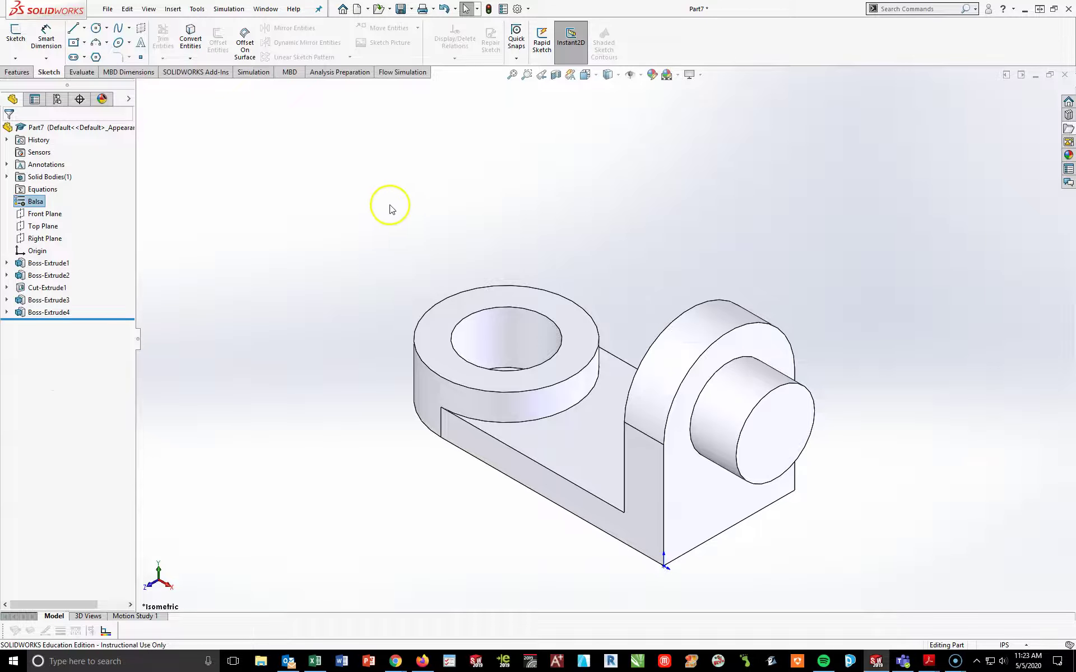
{"action": "left_click", "coordinate": [341, 196]}
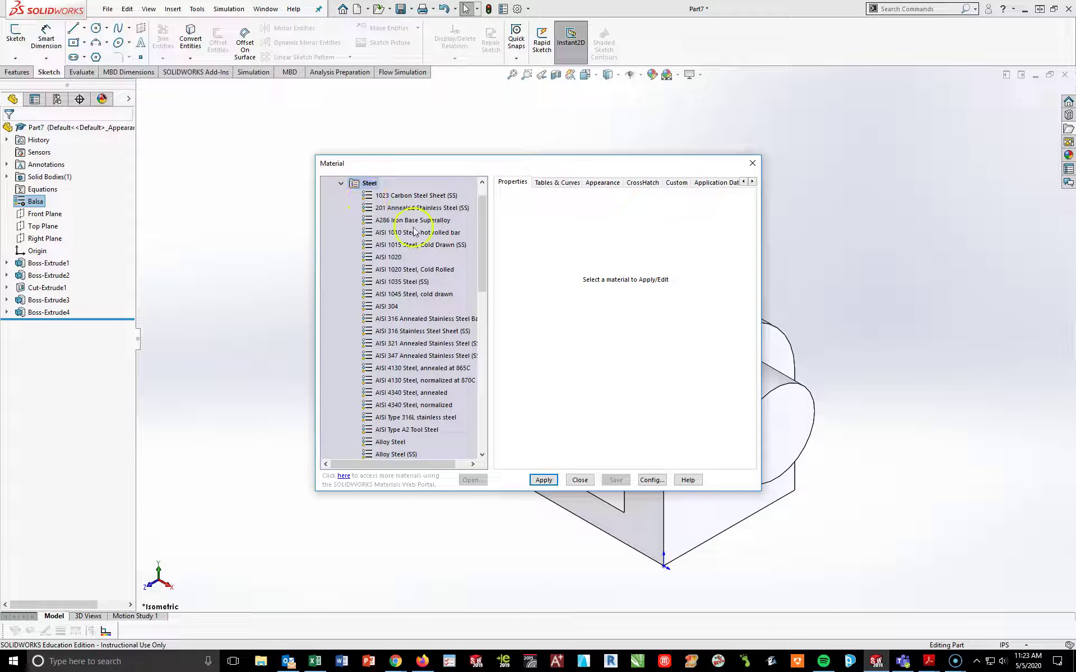
{"action": "left_click", "coordinate": [392, 443]}
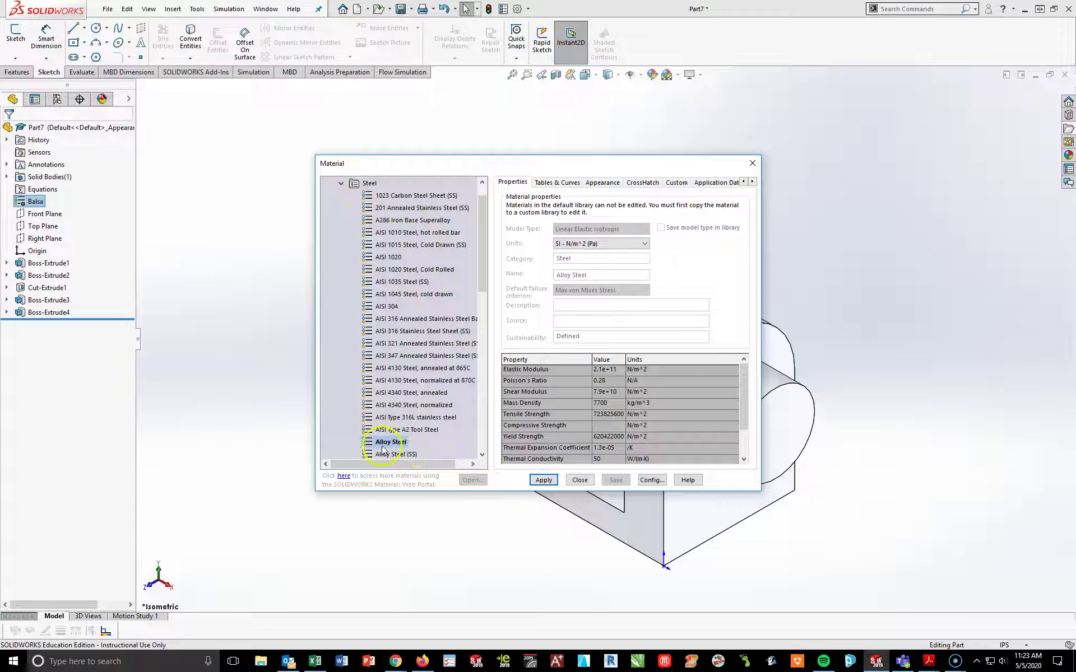
{"action": "left_click", "coordinate": [546, 481]}
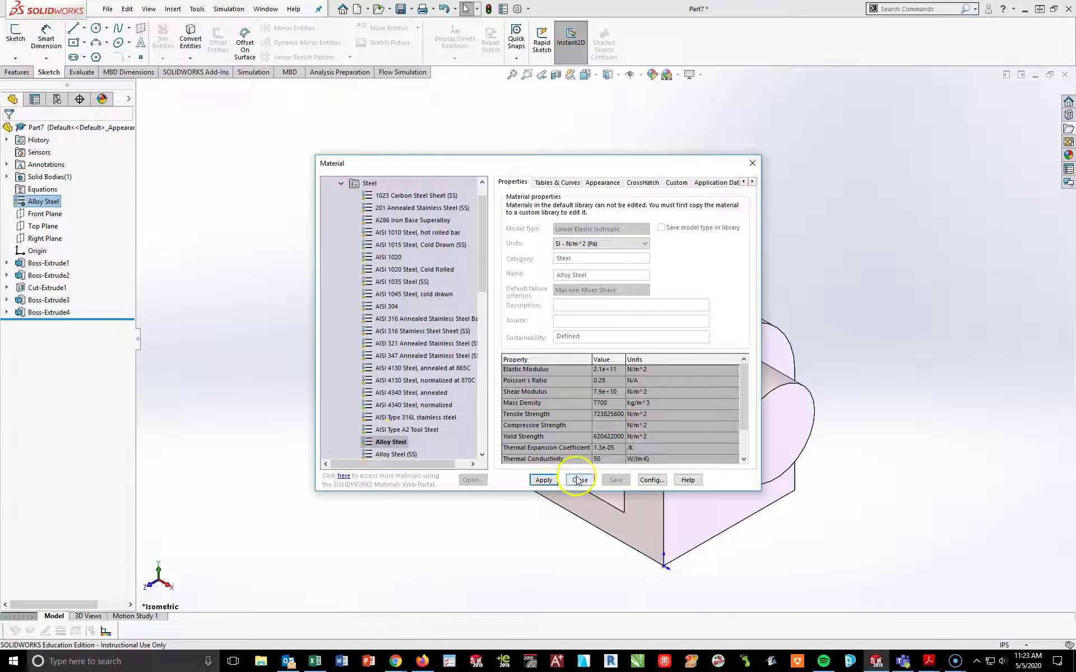
{"action": "left_click", "coordinate": [580, 480]}
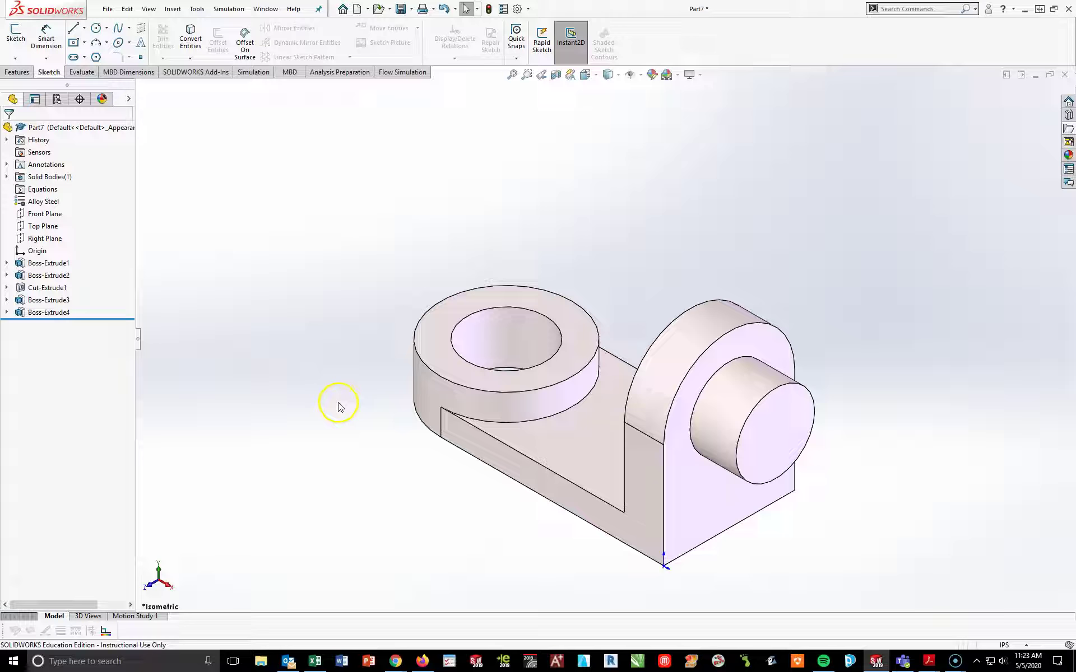
Save the part to the Desktop under the name "CSWA Practice Exam 2_Part 2_" followed by the author's surname.
{"action": "key", "text": "ctrl+s"}
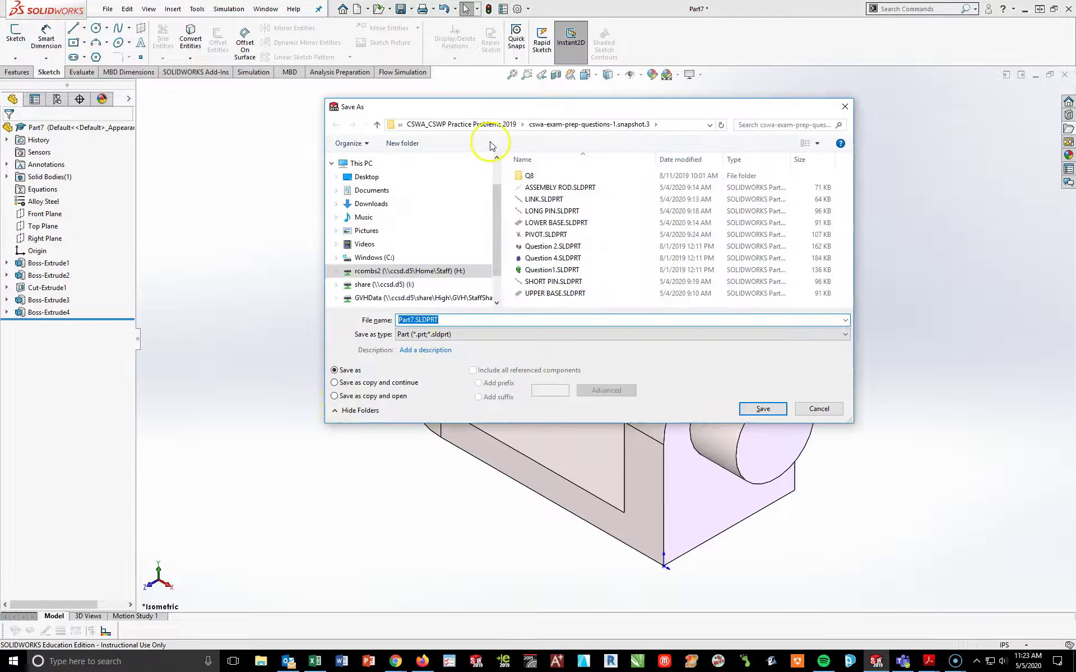
{"action": "left_click", "coordinate": [381, 177]}
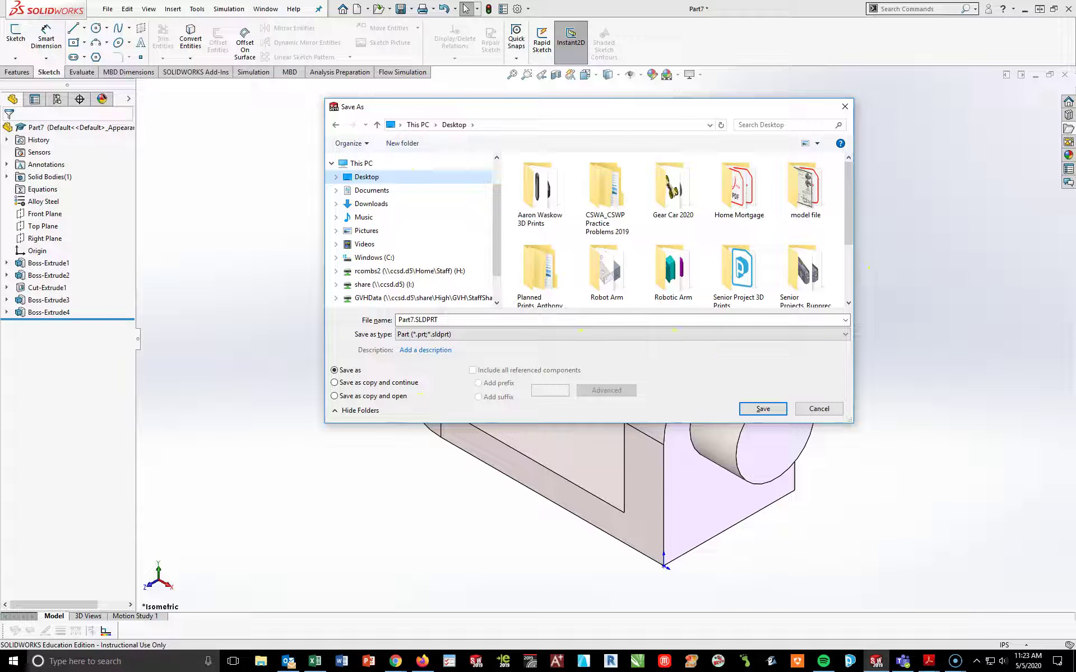
{"action": "left_click", "coordinate": [456, 320]}
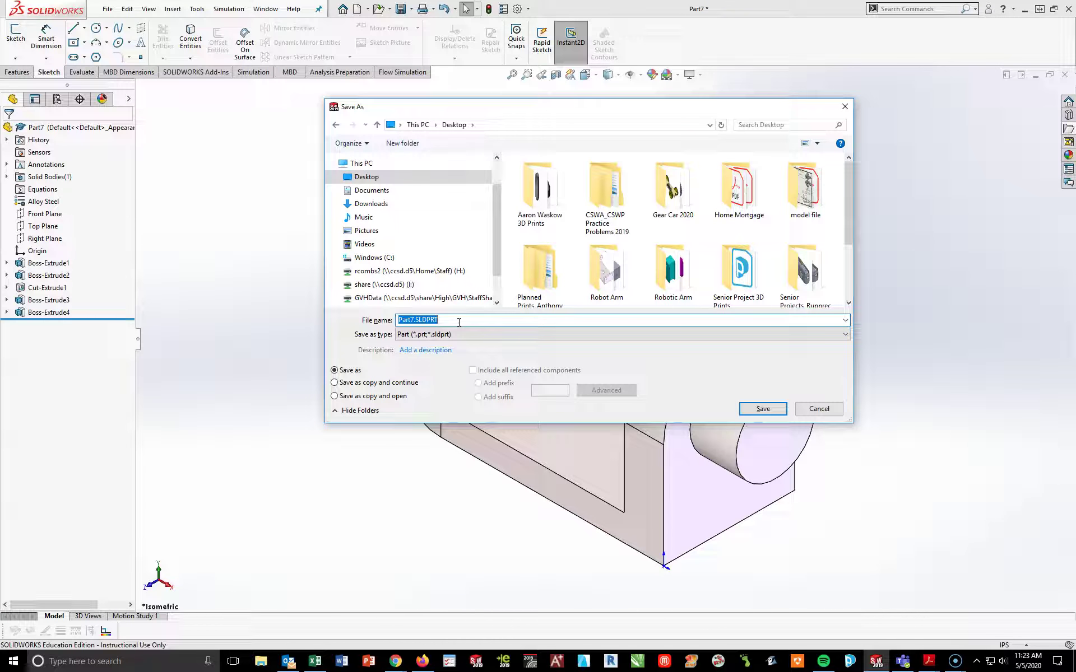
{"action": "type", "text": "CSWA "}
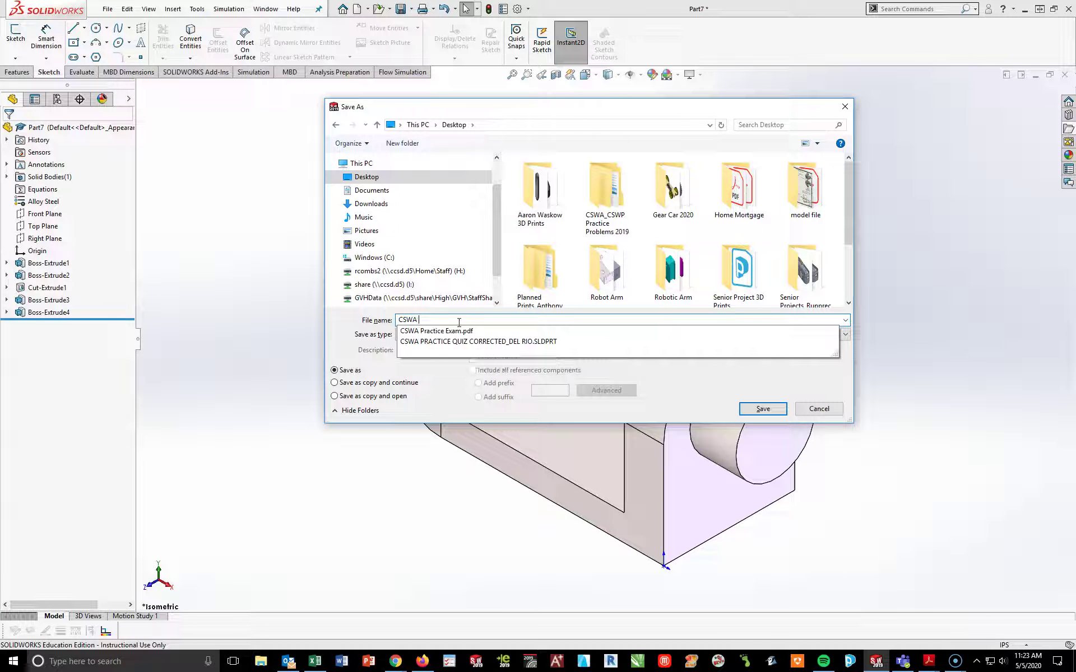
{"action": "type", "text": "Practice Ex"}
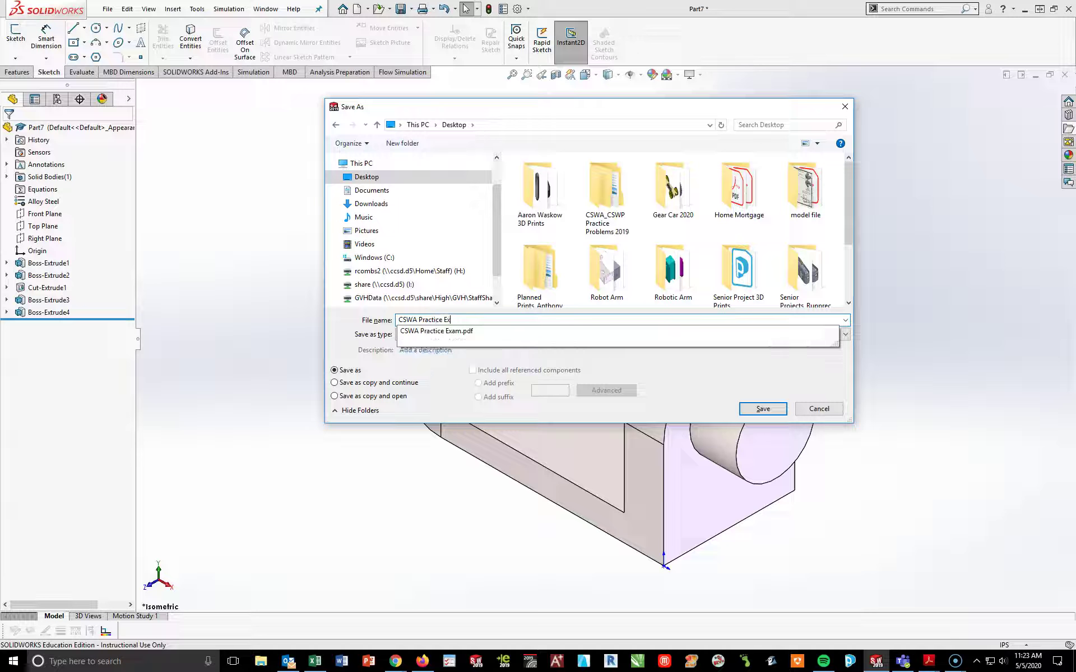
{"action": "type", "text": "am"}
{"action": "left_click", "coordinate": [459, 322]}
{"action": "type", "text": "2_Part 2_Combs"}
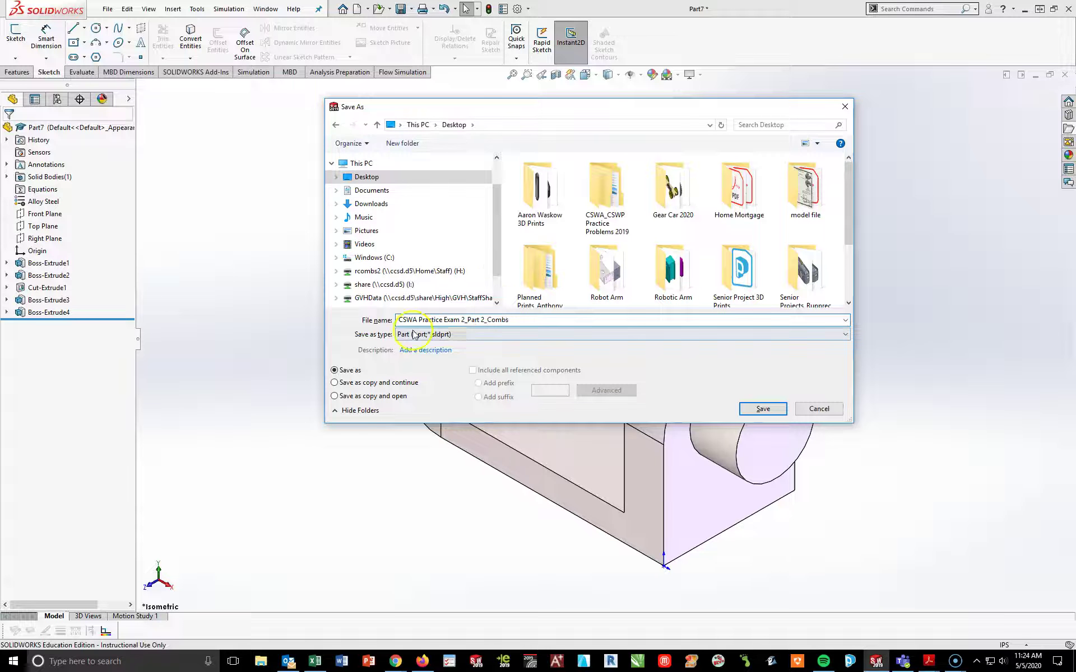
{"action": "left_click", "coordinate": [763, 409]}
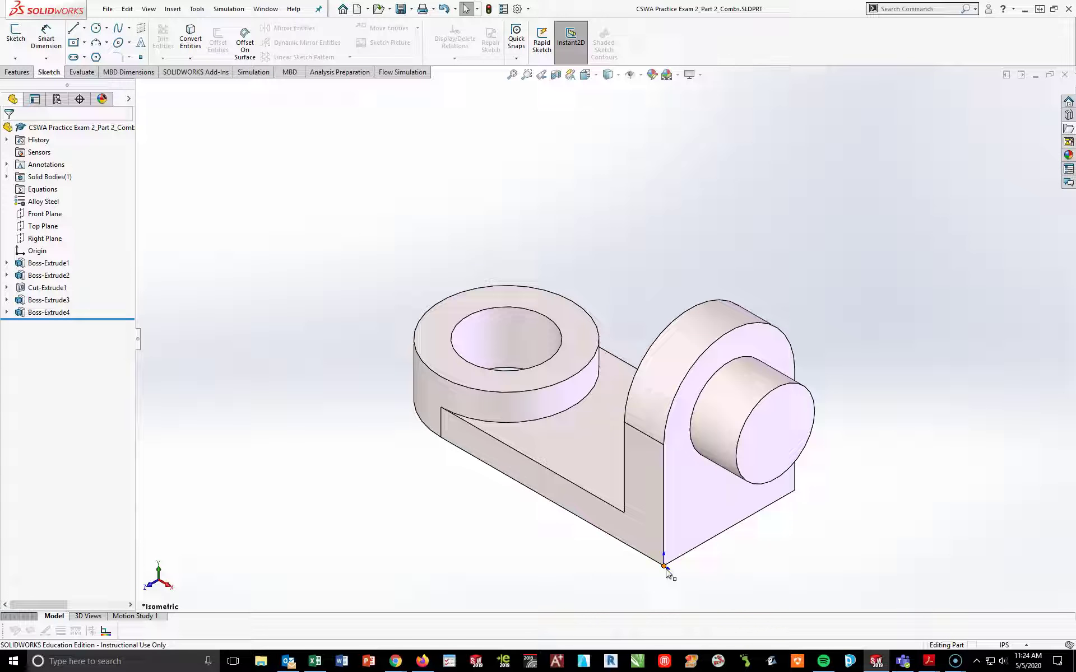
Examine the base slab's extrusion settings and the underlying sketch with its length and width dimensions.
{"action": "left_click", "coordinate": [22, 265]}
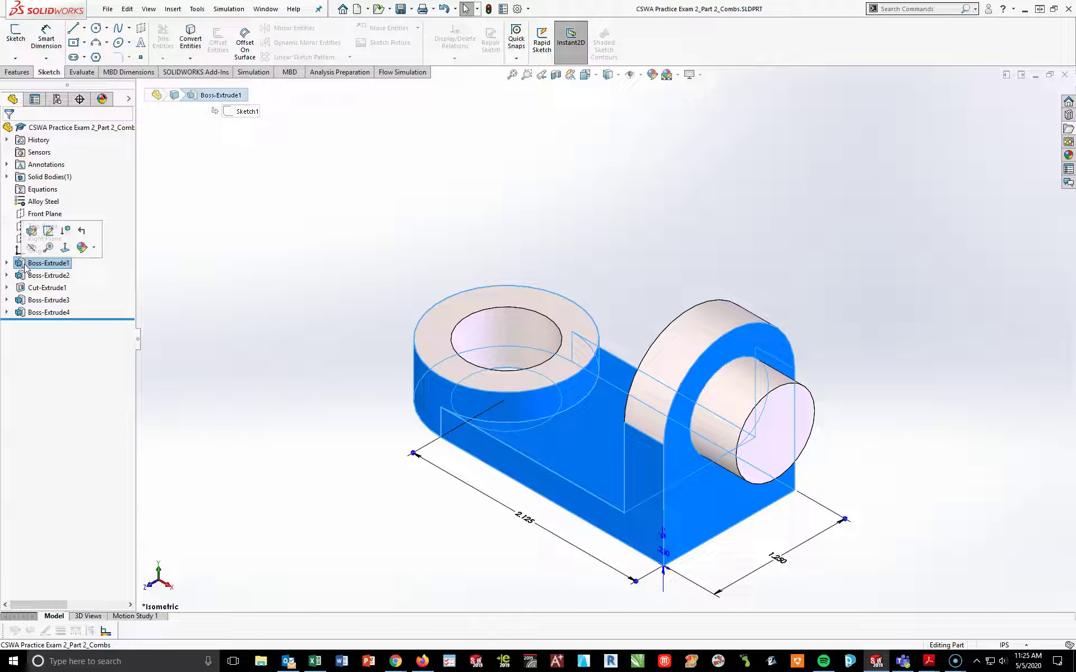
{"action": "left_click", "coordinate": [32, 232]}
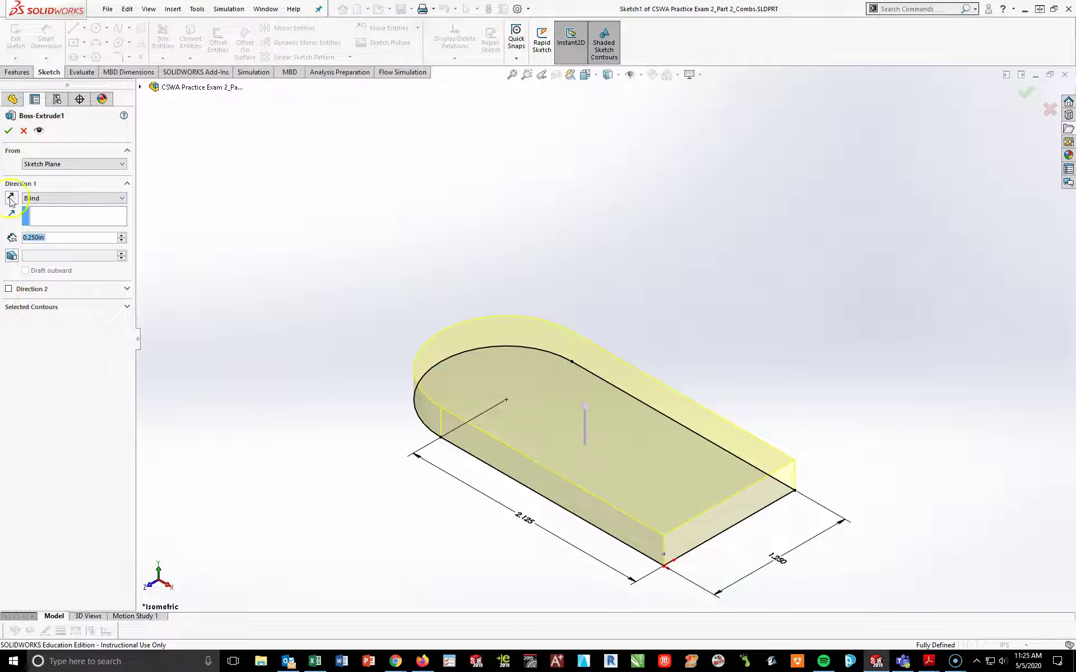
{"action": "left_click", "coordinate": [24, 131]}
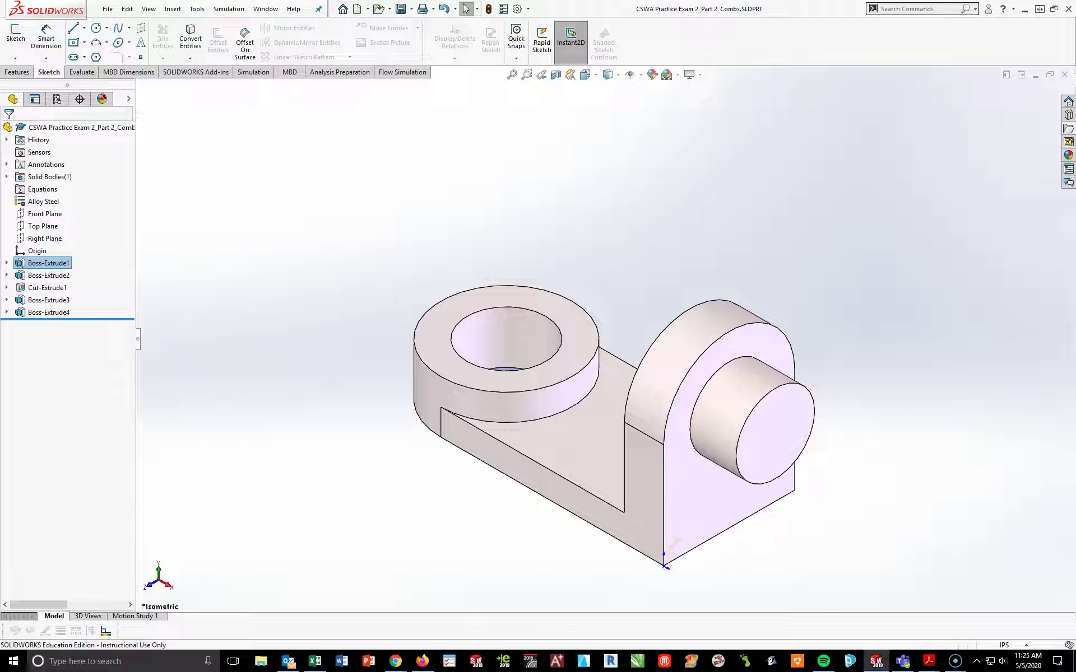
{"action": "left_click", "coordinate": [7, 262]}
{"action": "left_click", "coordinate": [52, 275]}
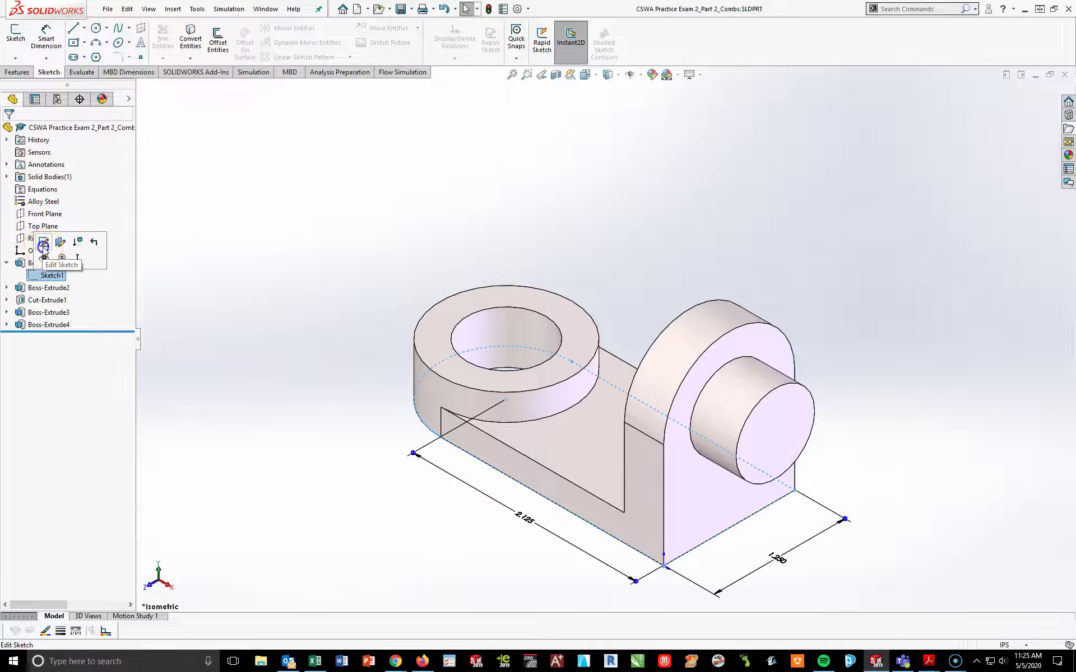
{"action": "left_click", "coordinate": [44, 243]}
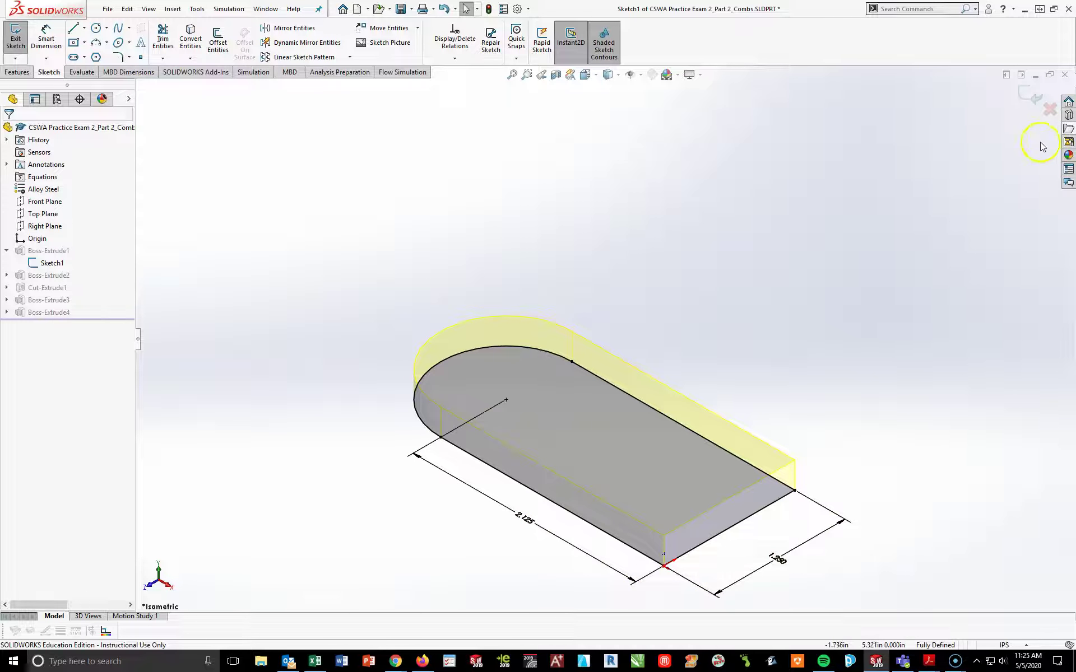
{"action": "left_click", "coordinate": [1033, 96]}
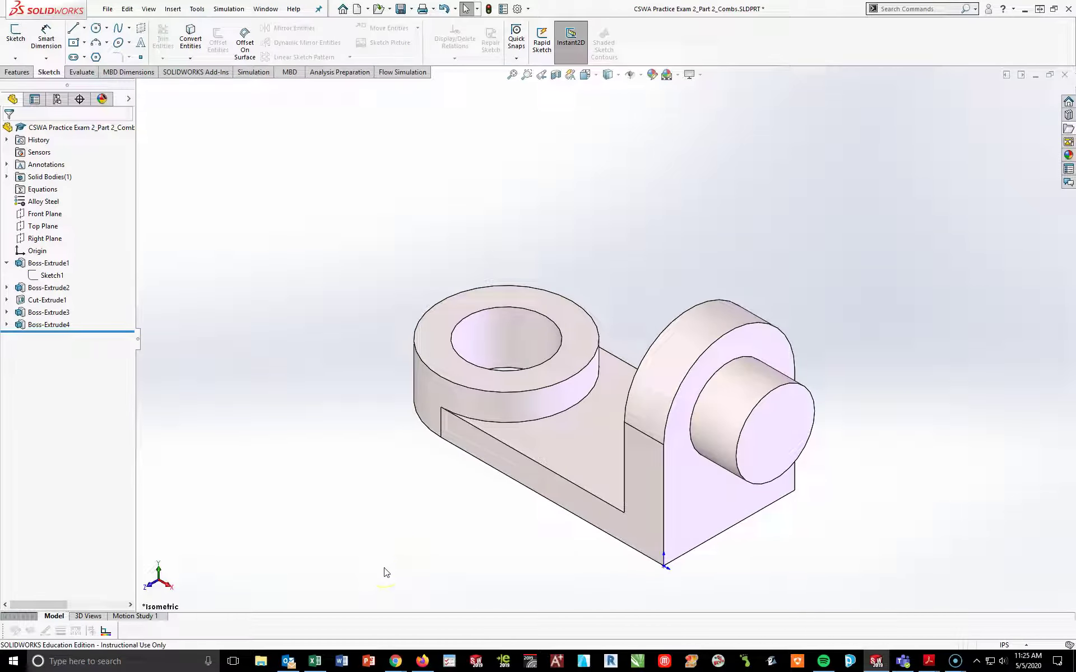
{"action": "left_click", "coordinate": [7, 263]}
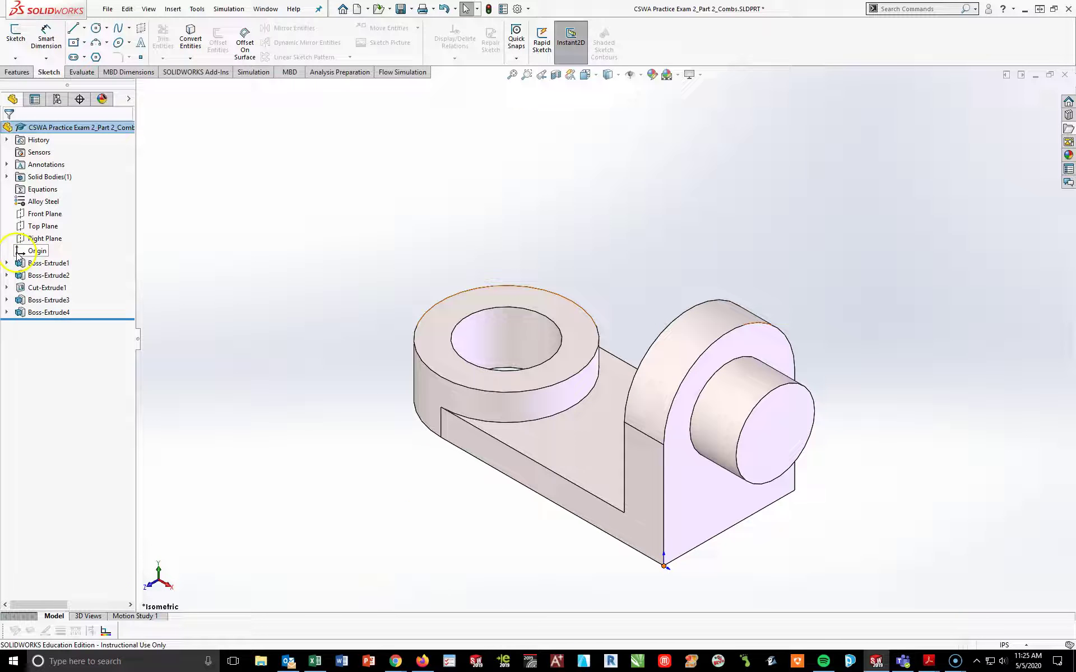
Create a reference plane offset 1.25/2 in (0.625 in) from the Front Plane, with the offset flipped into the part.
{"action": "left_click", "coordinate": [172, 9]}
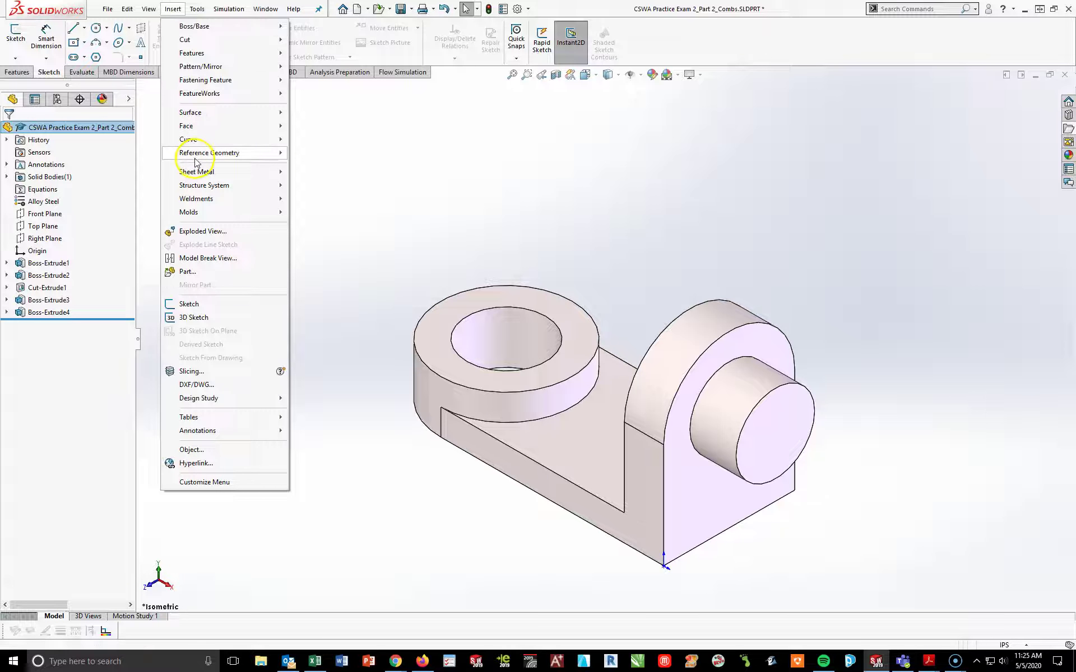
{"action": "mouse_move", "coordinate": [197, 157]}
{"action": "left_click", "coordinate": [298, 155]}
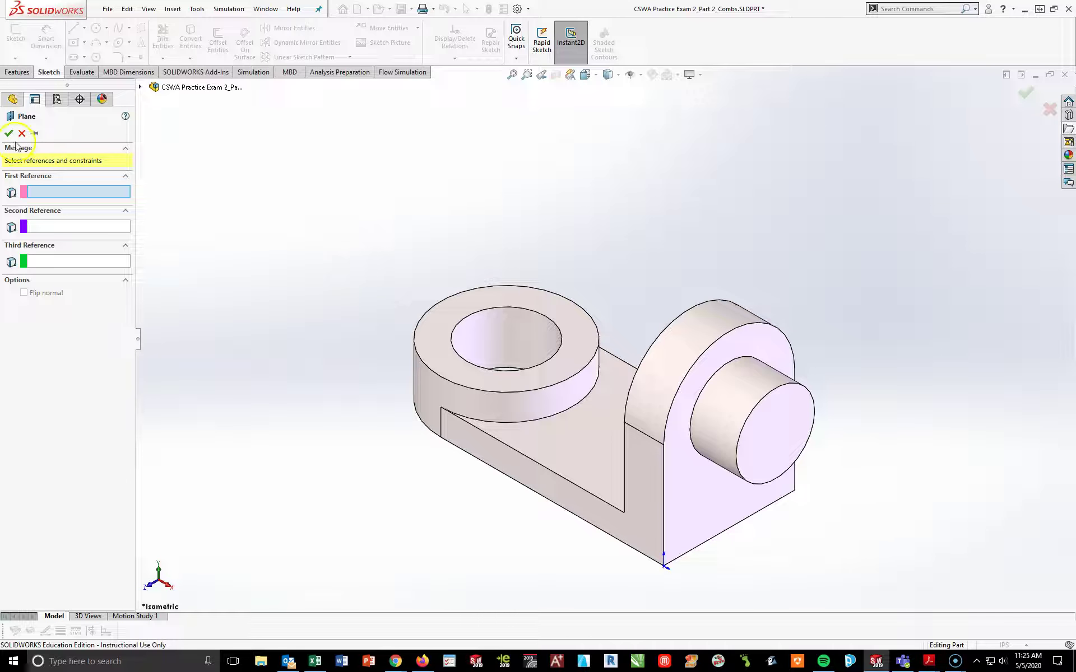
{"action": "left_click", "coordinate": [140, 87]}
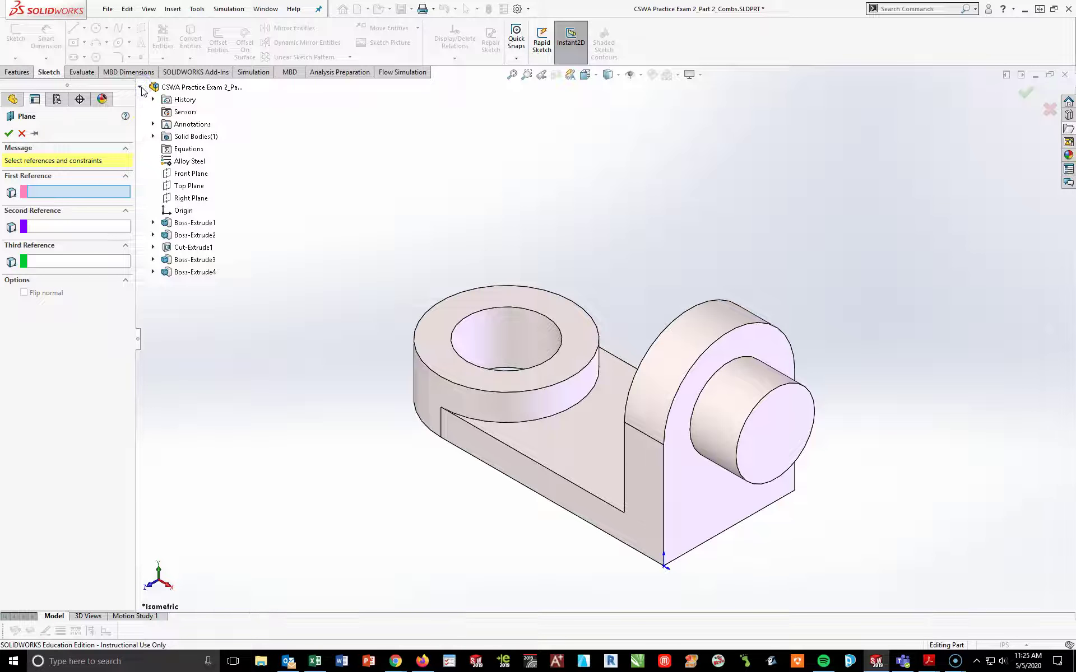
{"action": "left_click", "coordinate": [191, 174]}
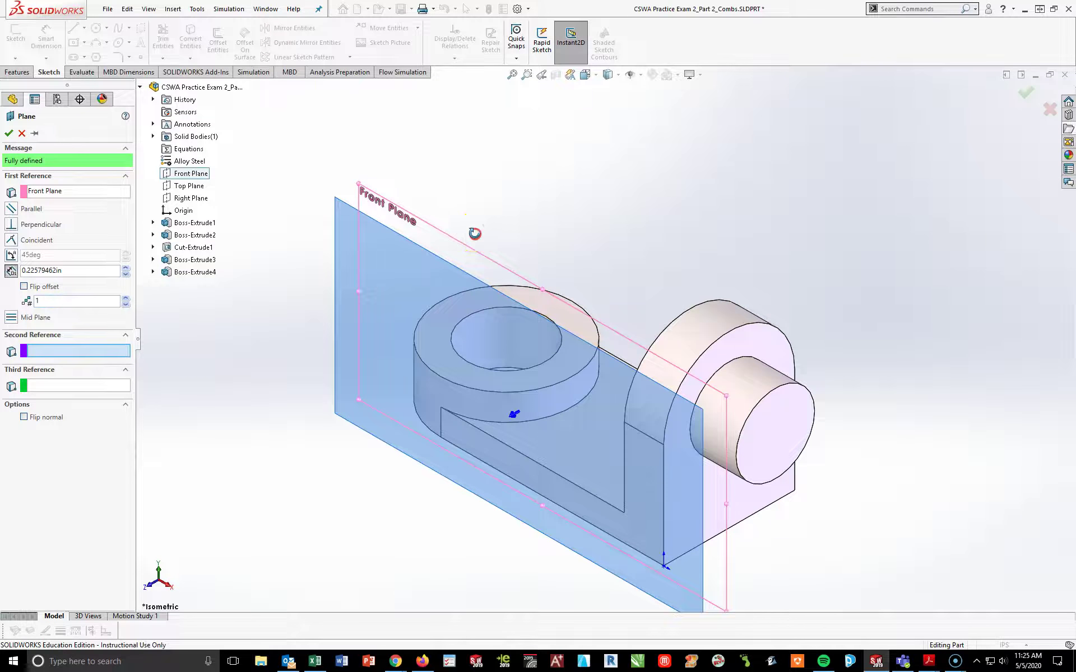
{"action": "middle_click_drag", "start_coordinate": [475, 233], "coordinate": [428, 240]}
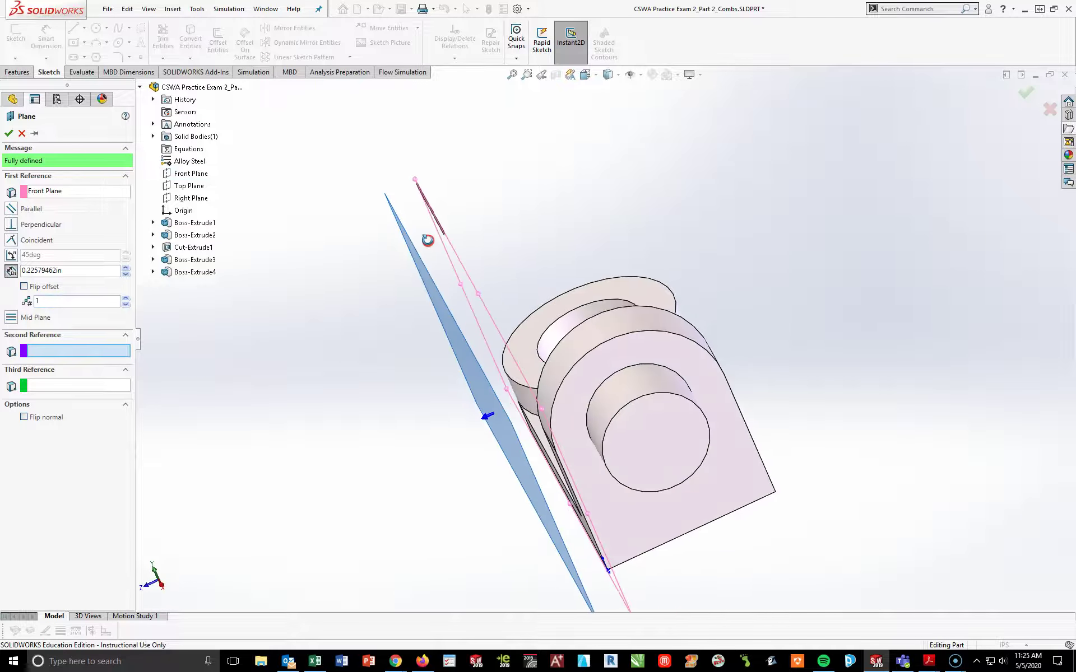
{"action": "left_click", "coordinate": [24, 287]}
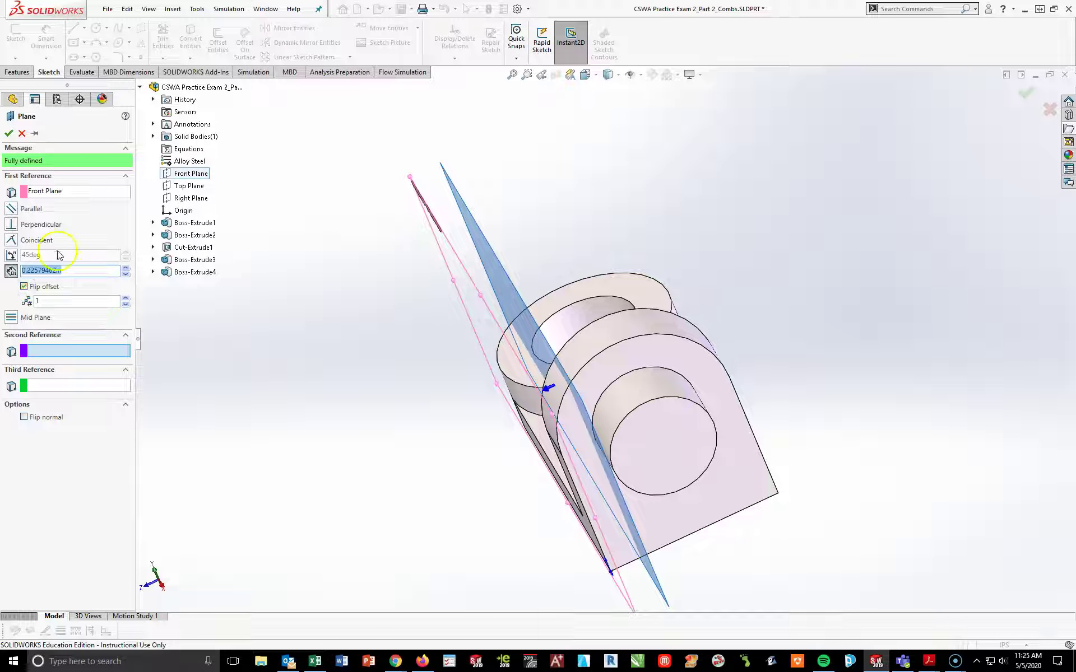
{"action": "left_click", "coordinate": [66, 269]}
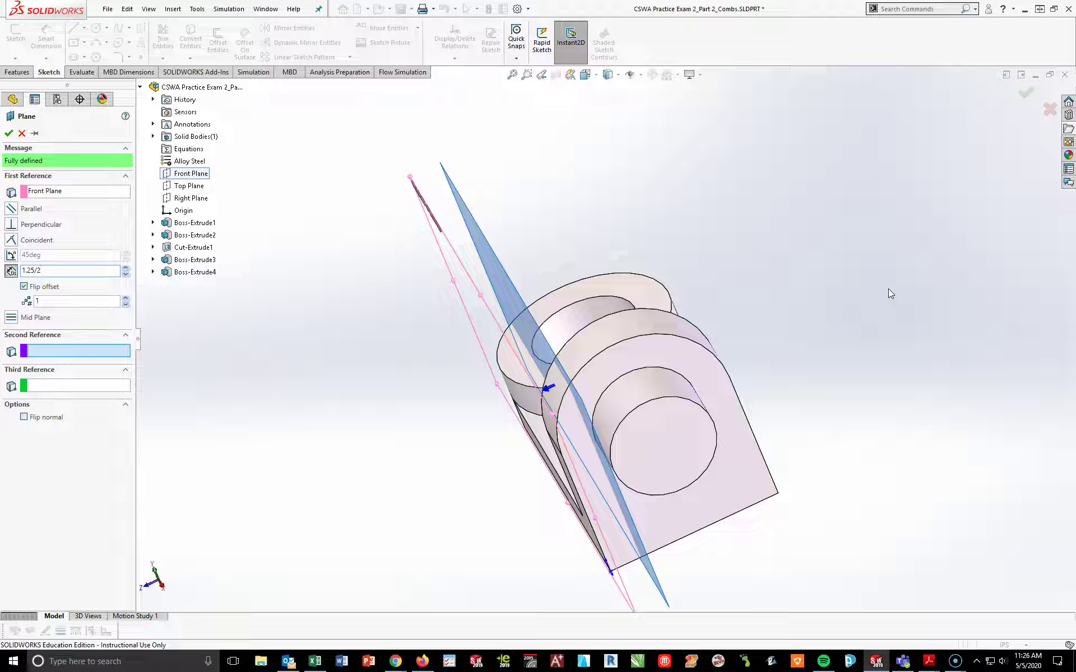
{"action": "key", "text": "Return"}
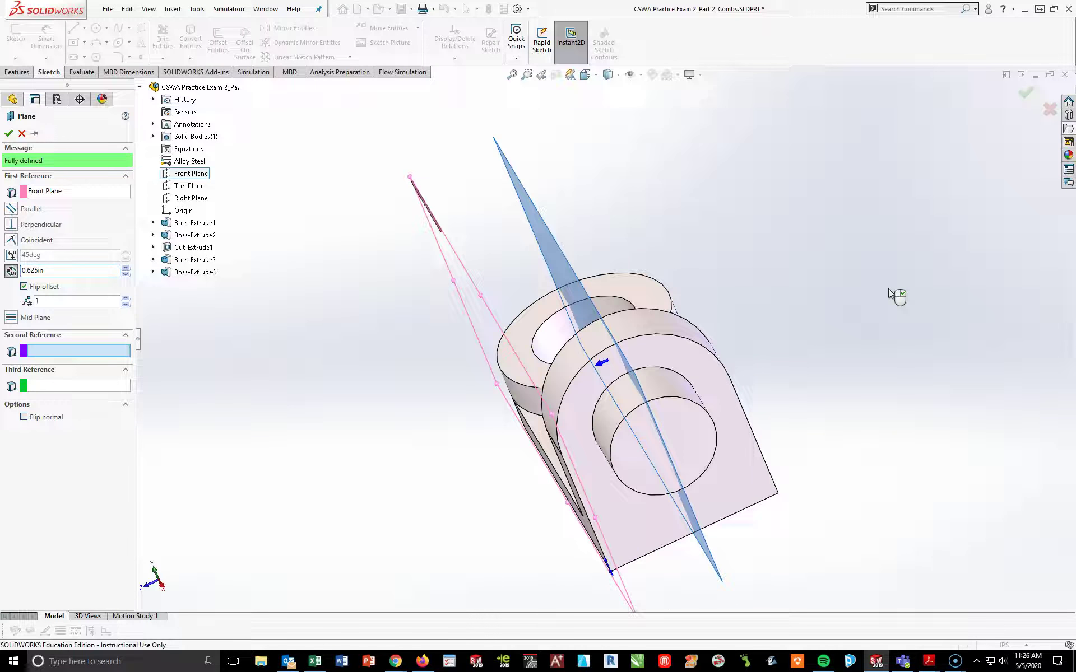
{"action": "middle_click_drag", "start_coordinate": [990, 332], "coordinate": [878, 470]}
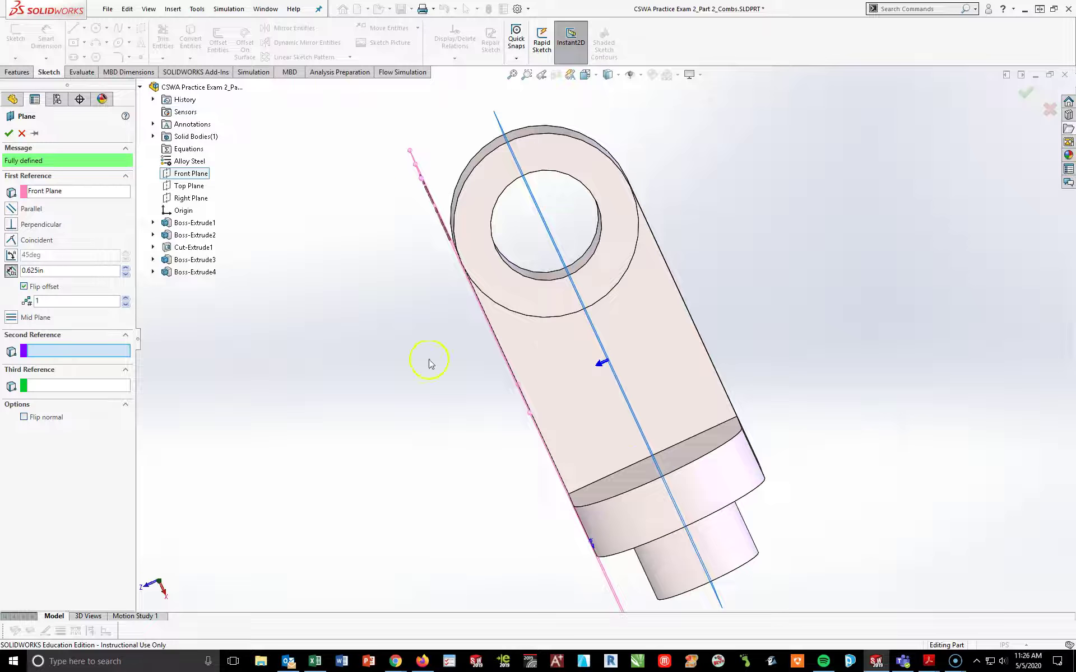
{"action": "left_click", "coordinate": [9, 133]}
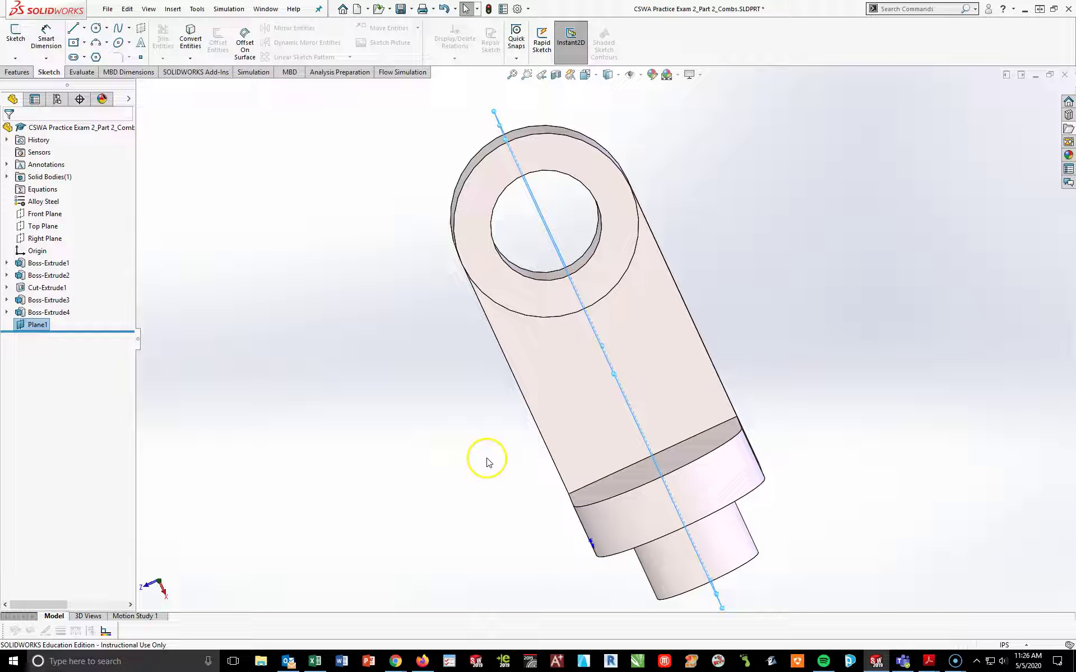
Start a sketch on the new offset plane, viewed straight on, and draw a sloped line from the upright plate's inner edge to the boss's side midpoint.
{"action": "key", "text": "space"}
{"action": "left_click", "coordinate": [583, 524]}
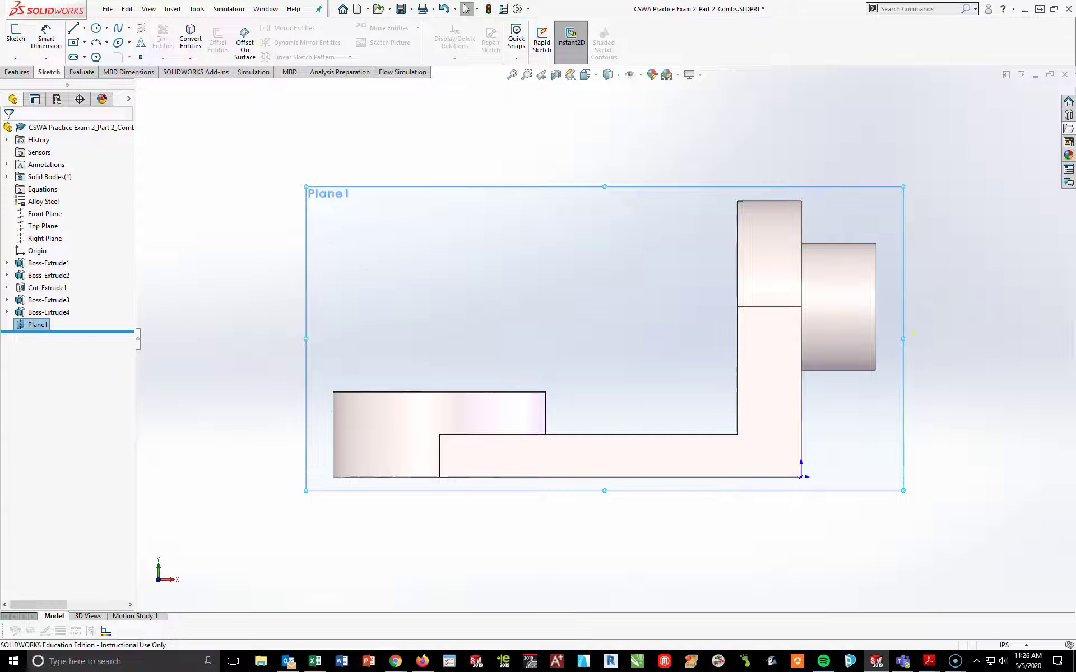
{"action": "left_click", "coordinate": [16, 39]}
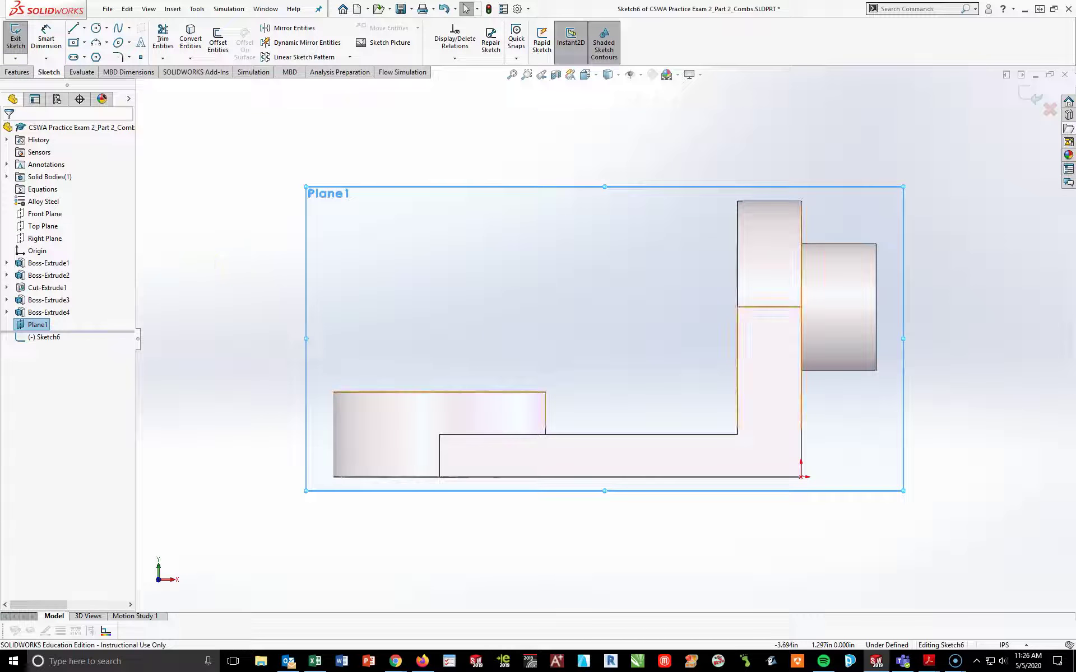
{"action": "left_click", "coordinate": [73, 27]}
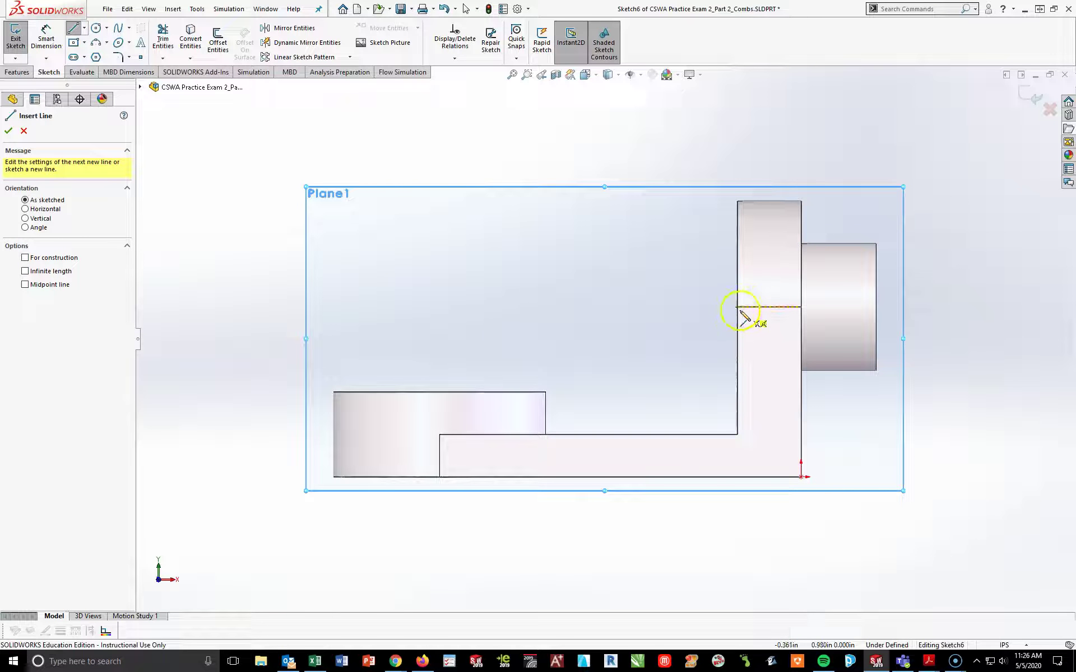
{"action": "left_click", "coordinate": [738, 307]}
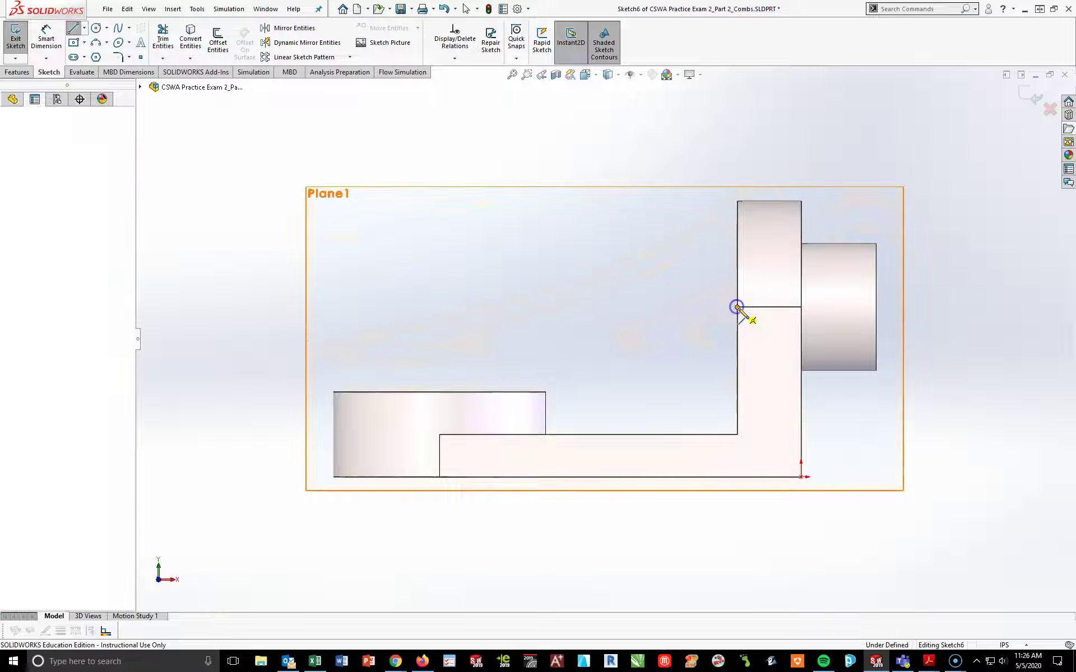
{"action": "left_click", "coordinate": [547, 413]}
{"action": "key", "text": "Escape"}
Move the sloped line's lower endpoint off the midpoint and down the boss's side edge to about 0.29 in above the origin.
{"action": "scroll", "coordinate": [552, 421], "scroll_direction": "down", "scroll_amount": 3}
{"action": "left_click", "coordinate": [546, 413]}
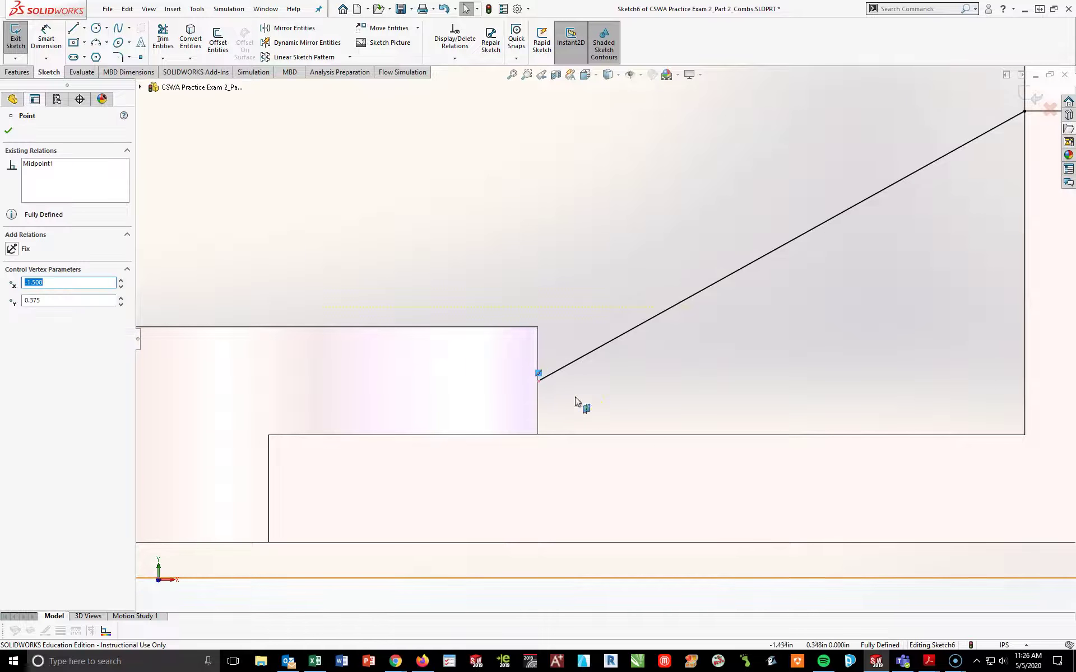
{"action": "left_click_drag", "start_coordinate": [539, 375], "coordinate": [539, 419]}
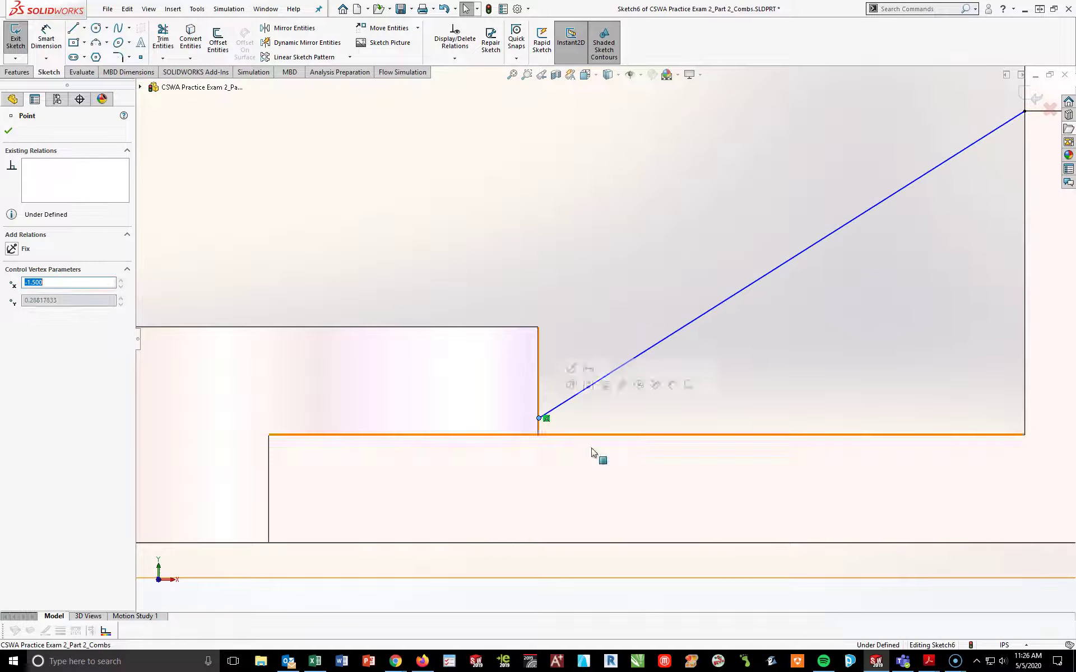
{"action": "key", "text": "f"}
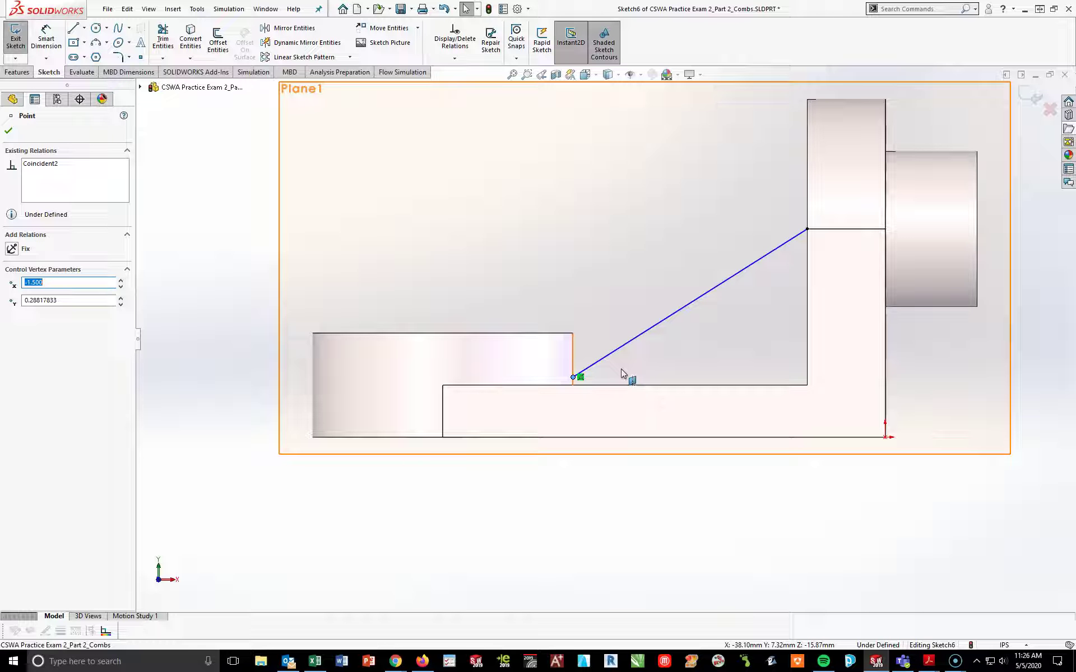
Switch to the CSWA_Practice_Exam_2 PDF in Adobe Acrobat Reader and examine the rib's upper endpoint, slope angle, fillet radius and thickness.
{"action": "key", "text": "alt+Tab"}
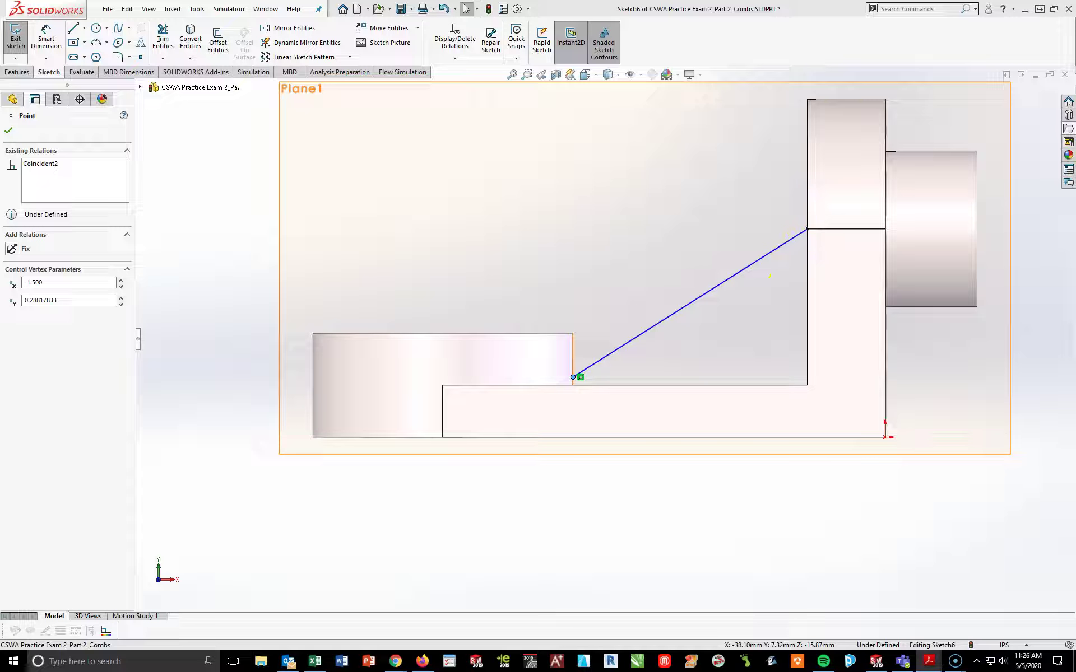
{"action": "left_click_drag", "start_coordinate": [1075, 16], "coordinate": [511, 121]}
{"action": "left_click", "coordinate": [754, 127]}
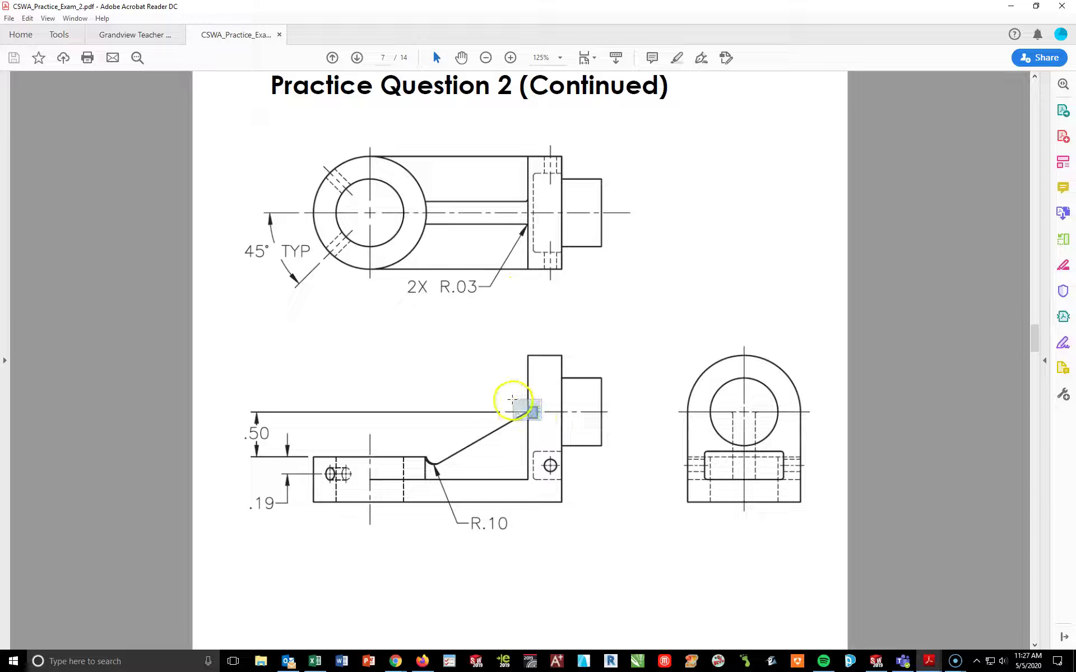
{"action": "left_click_drag", "start_coordinate": [513, 397], "coordinate": [543, 420]}
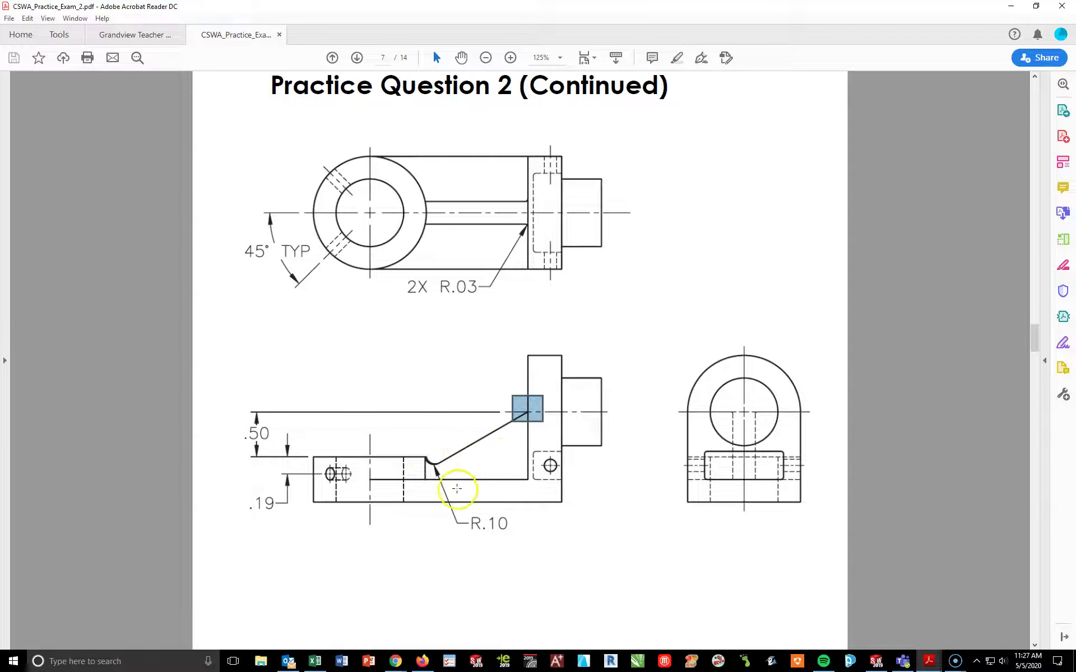
{"action": "scroll", "coordinate": [617, 149], "scroll_direction": "up", "scroll_amount": 10}
{"action": "scroll", "coordinate": [624, 113], "scroll_direction": "up", "scroll_amount": 3}
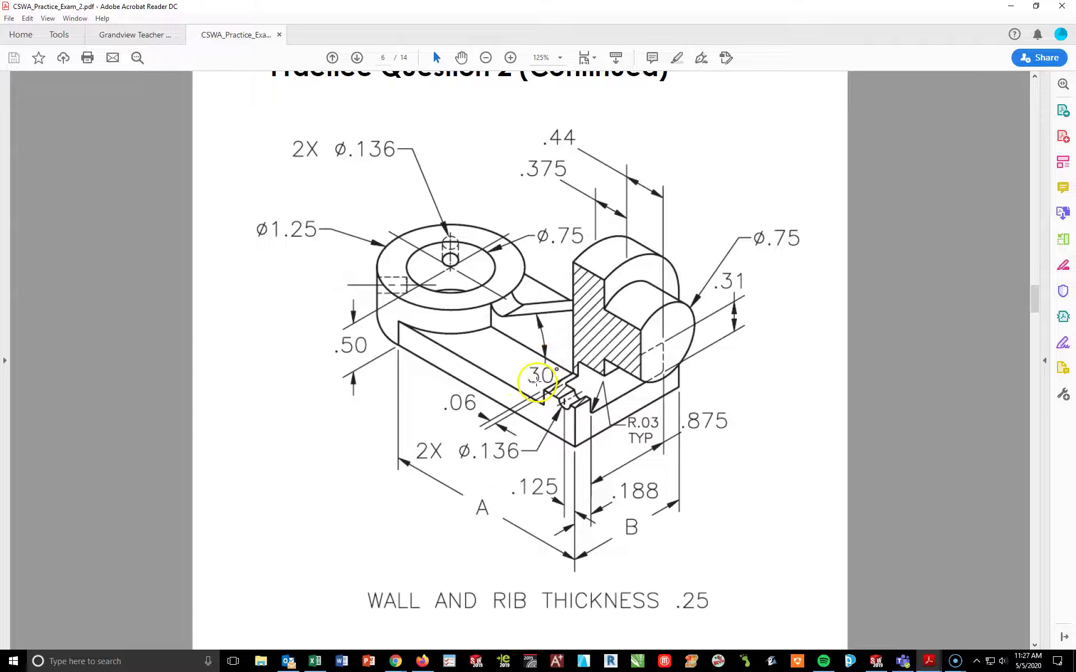
Switch back to SOLIDWORKS and dimension the angle between the sloped line and the base plate's top edge as 30 degrees.
{"action": "left_click", "coordinate": [541, 370]}
{"action": "left_click", "coordinate": [968, 385]}
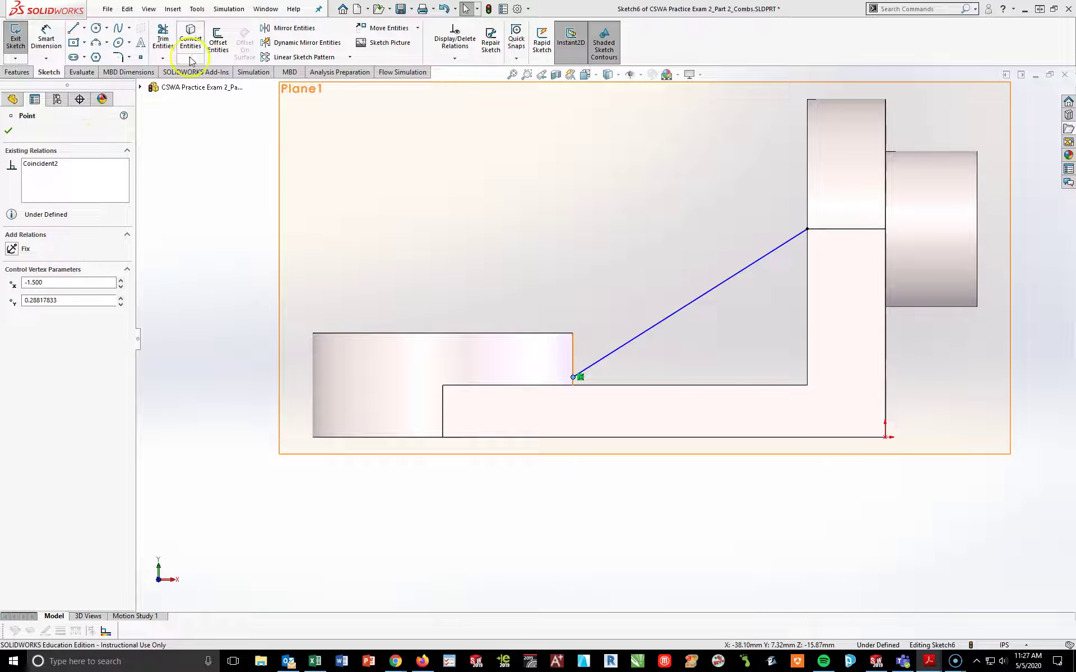
{"action": "left_click", "coordinate": [46, 39]}
{"action": "left_click", "coordinate": [622, 349]}
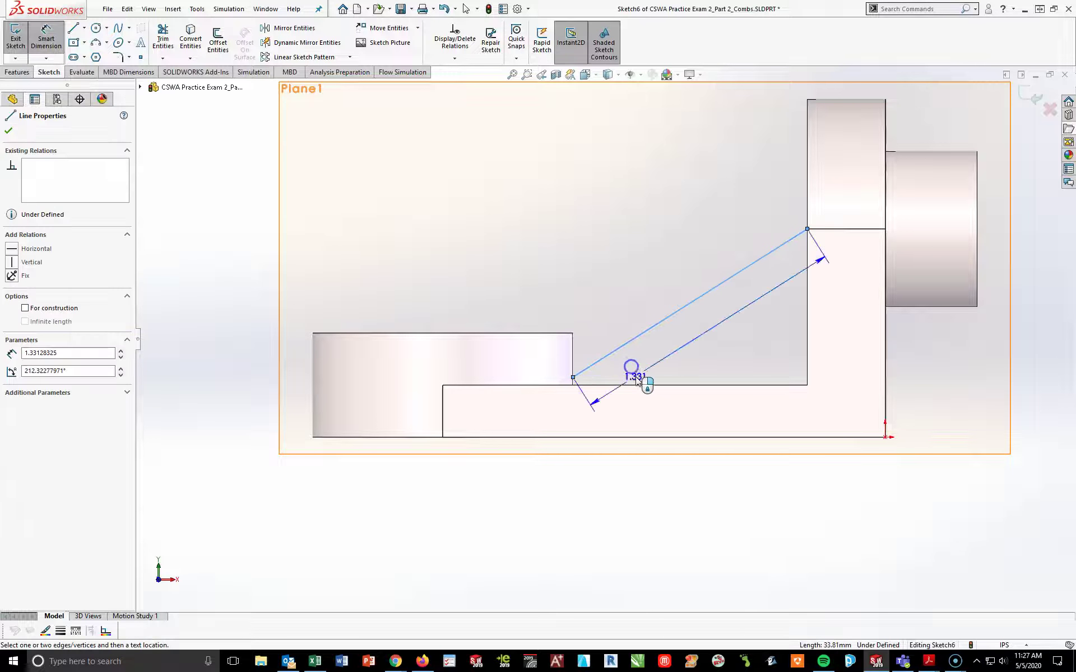
{"action": "left_click", "coordinate": [639, 385]}
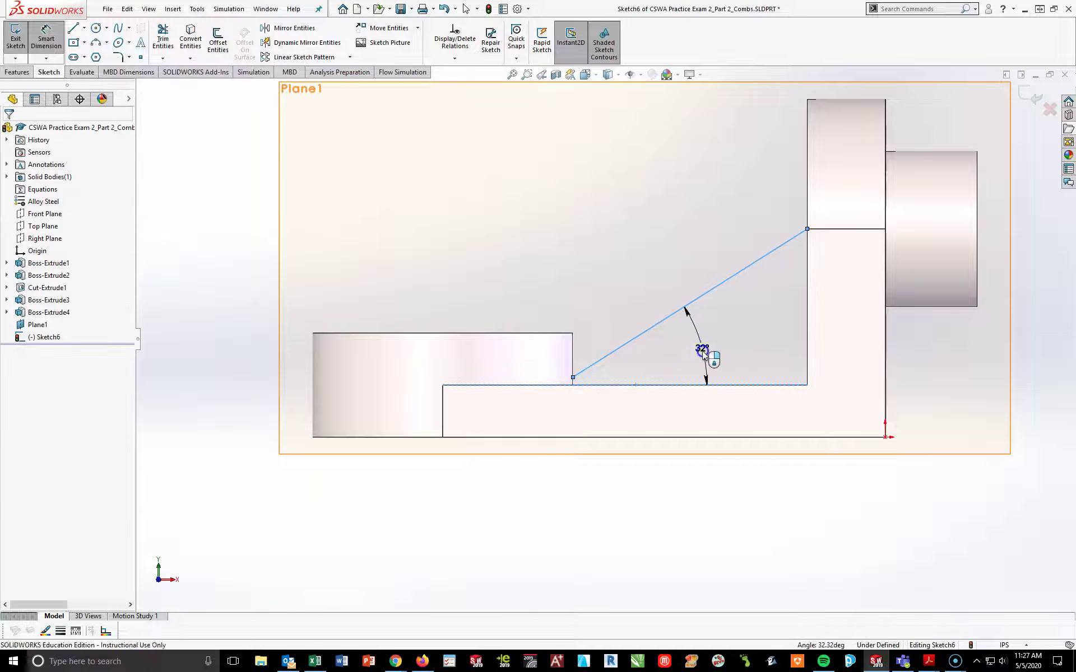
{"action": "left_click", "coordinate": [702, 353]}
{"action": "type", "text": "30"}
{"action": "key", "text": "Return"}
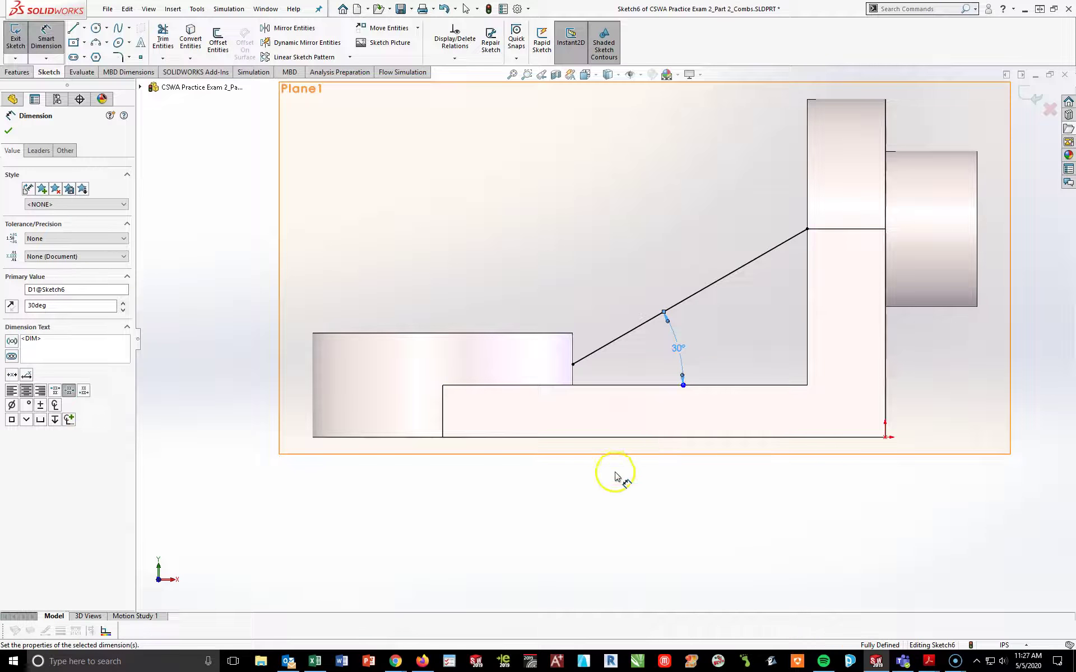
{"action": "left_click", "coordinate": [614, 476]}
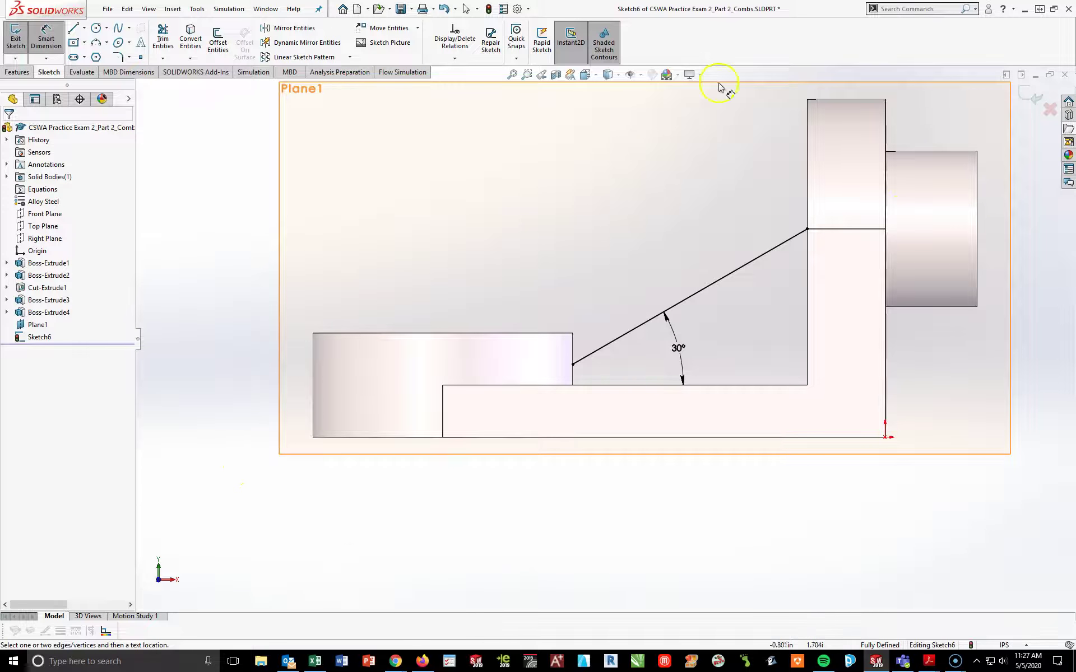
Hide the offset reference plane Plane1 while keeping the sloped line's sketch open.
{"action": "right_click", "coordinate": [32, 329]}
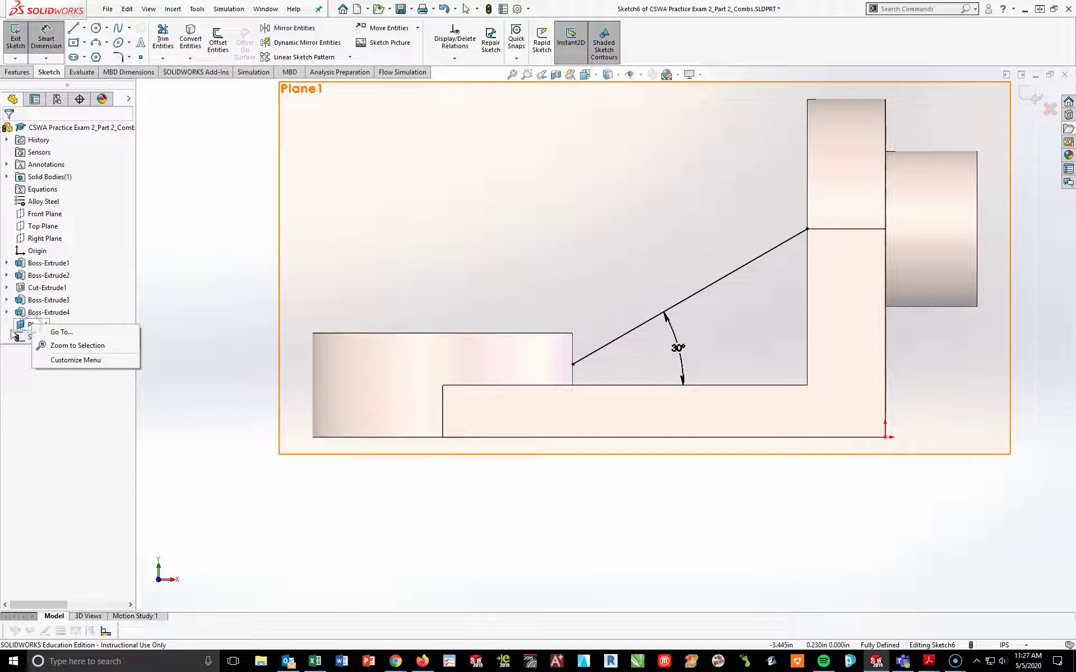
{"action": "left_click", "coordinate": [19, 326]}
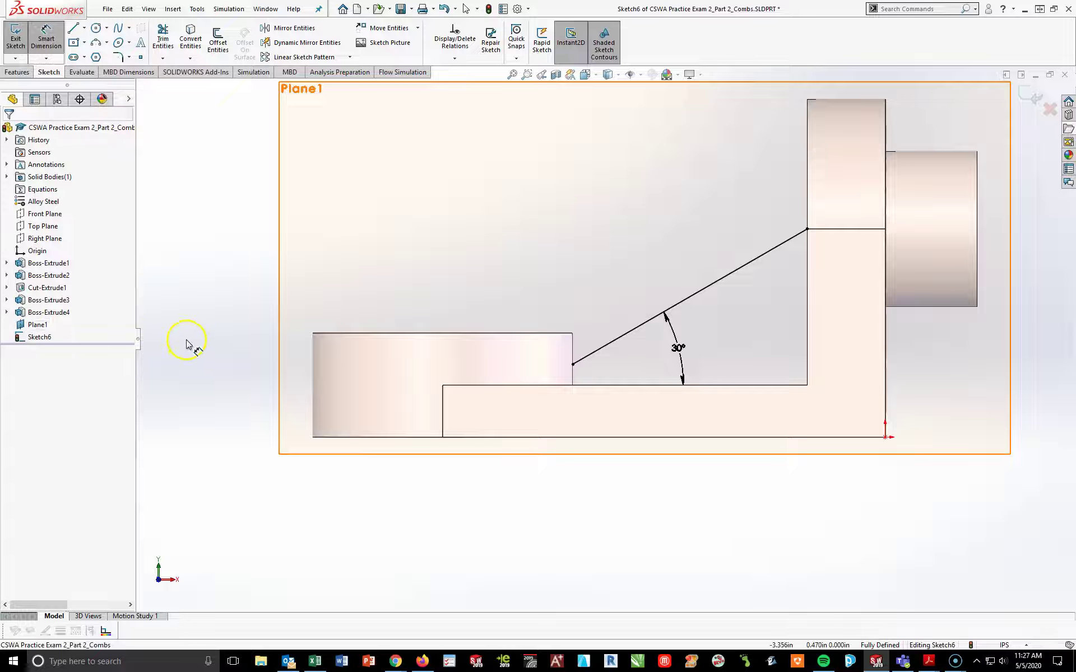
{"action": "key", "text": "Escape"}
{"action": "right_click", "coordinate": [36, 326]}
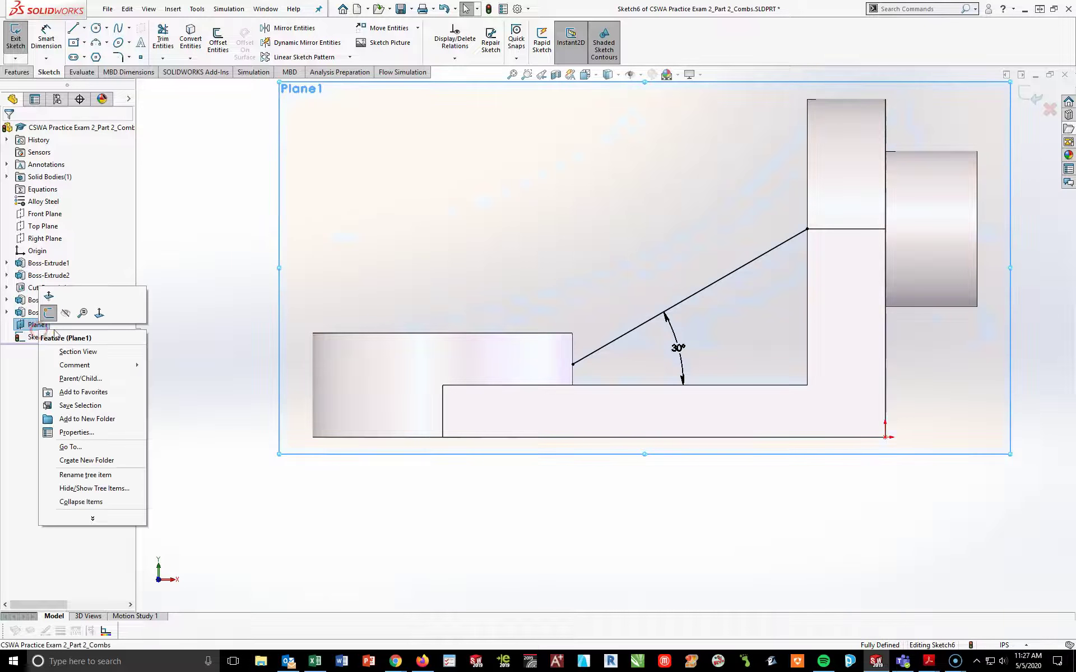
{"action": "left_click", "coordinate": [68, 316]}
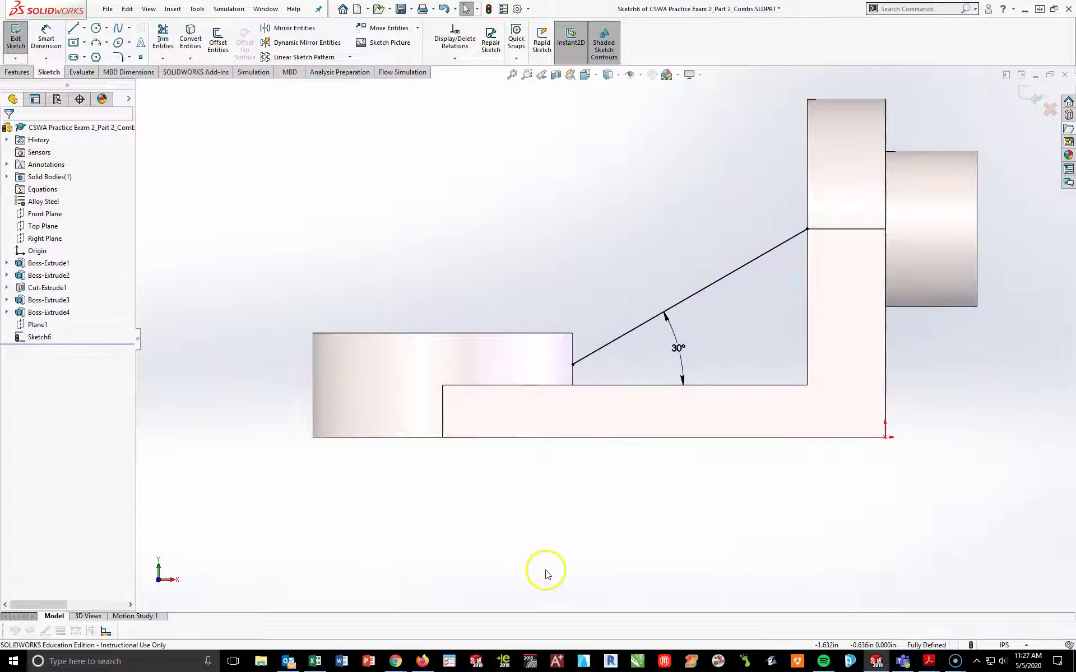
Start a Rib feature from the sloped line and apply its thickness to both sides of the sketch.
{"action": "middle_click_drag", "start_coordinate": [648, 413], "coordinate": [708, 552]}
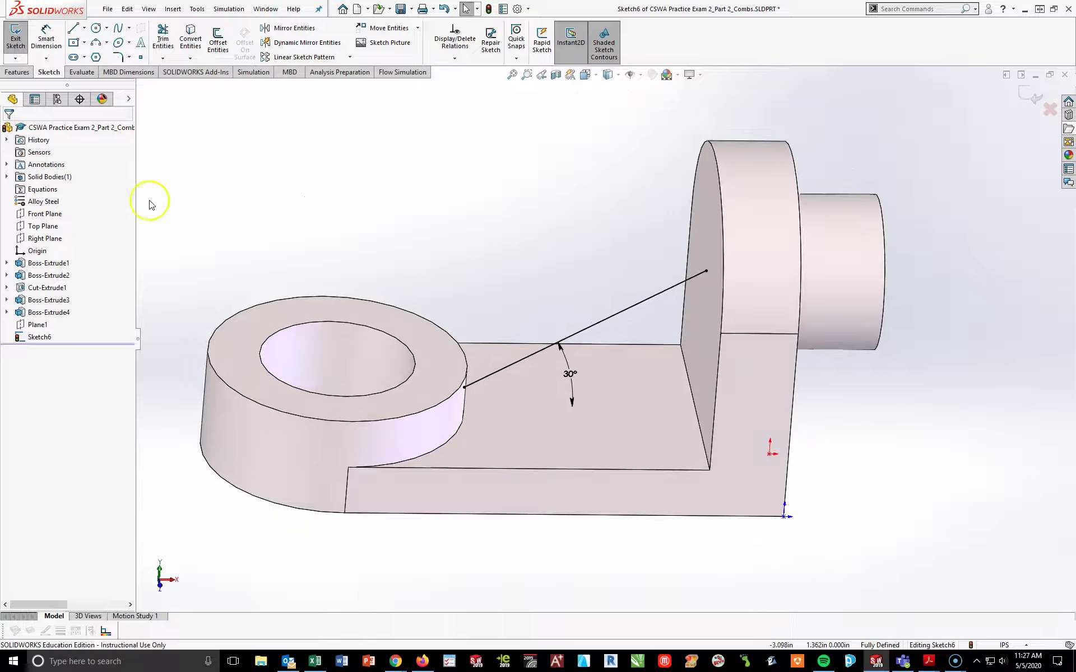
{"action": "left_click", "coordinate": [16, 72]}
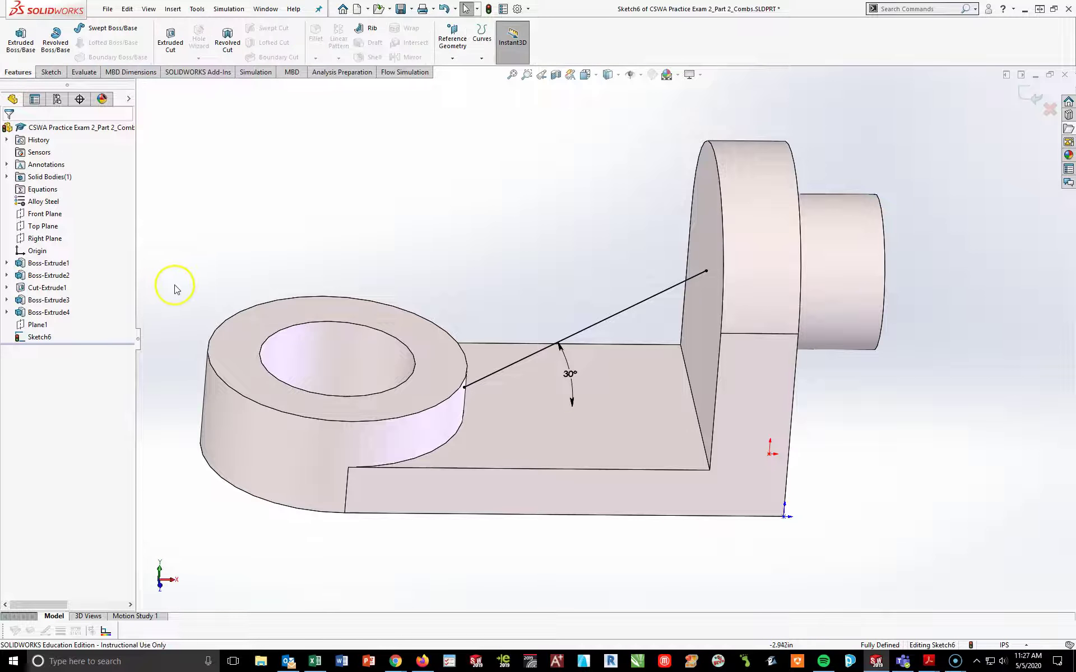
{"action": "left_click", "coordinate": [357, 32]}
{"action": "middle_click_drag", "start_coordinate": [549, 357], "coordinate": [541, 408]}
{"action": "left_click", "coordinate": [49, 171]}
{"action": "left_click", "coordinate": [28, 173]}
{"action": "middle_click_drag", "start_coordinate": [468, 337], "coordinate": [687, 324]}
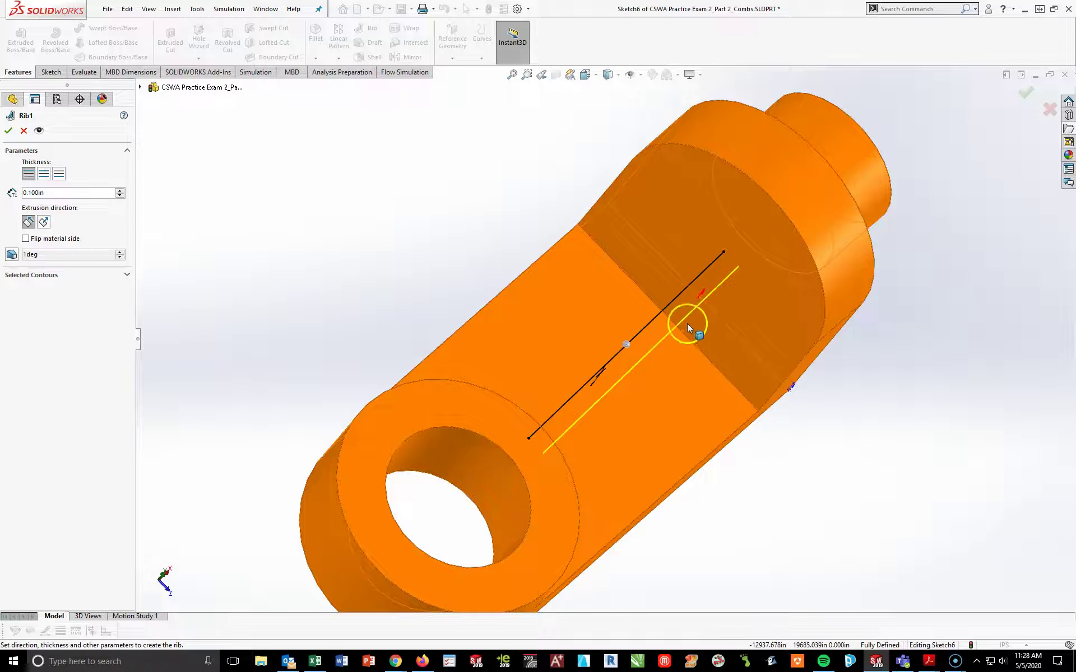
{"action": "left_click", "coordinate": [58, 174]}
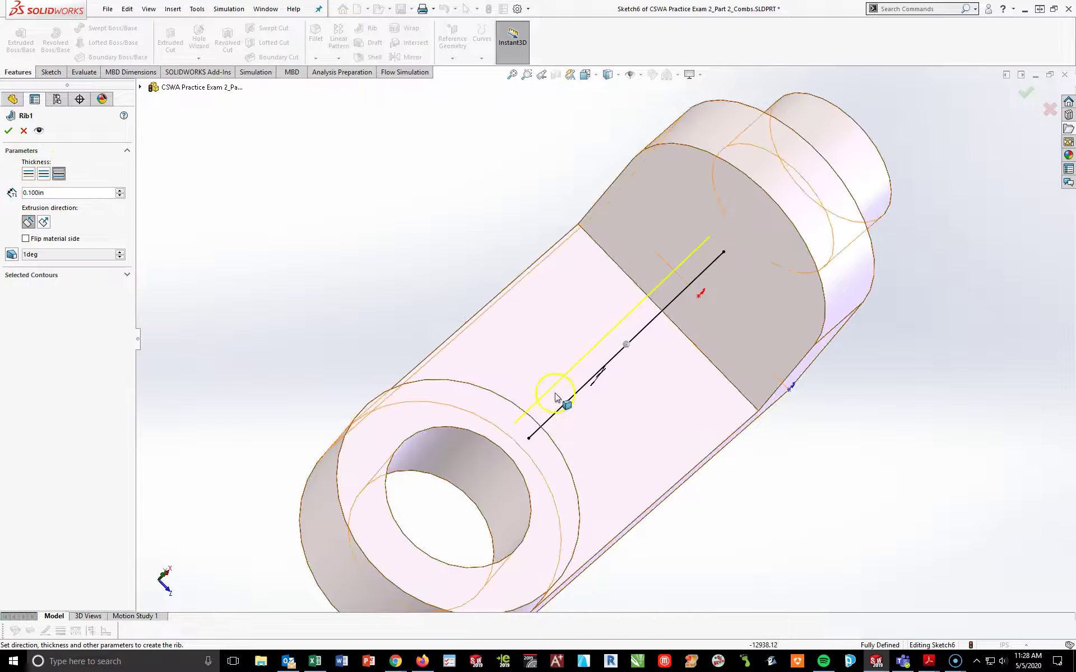
{"action": "left_click", "coordinate": [41, 177]}
{"action": "middle_click_drag", "start_coordinate": [809, 410], "coordinate": [745, 332]}
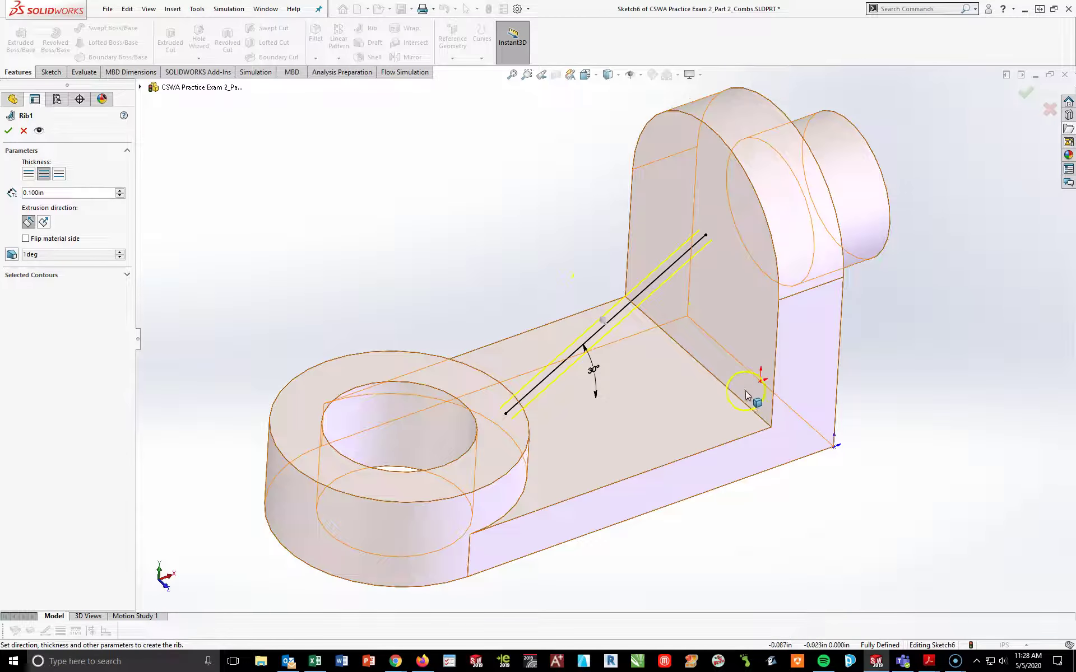
Flip the rib's material side toward the base plate, set its thickness to 0.25 in and create the rib.
{"action": "middle_click_drag", "start_coordinate": [721, 472], "coordinate": [711, 382]}
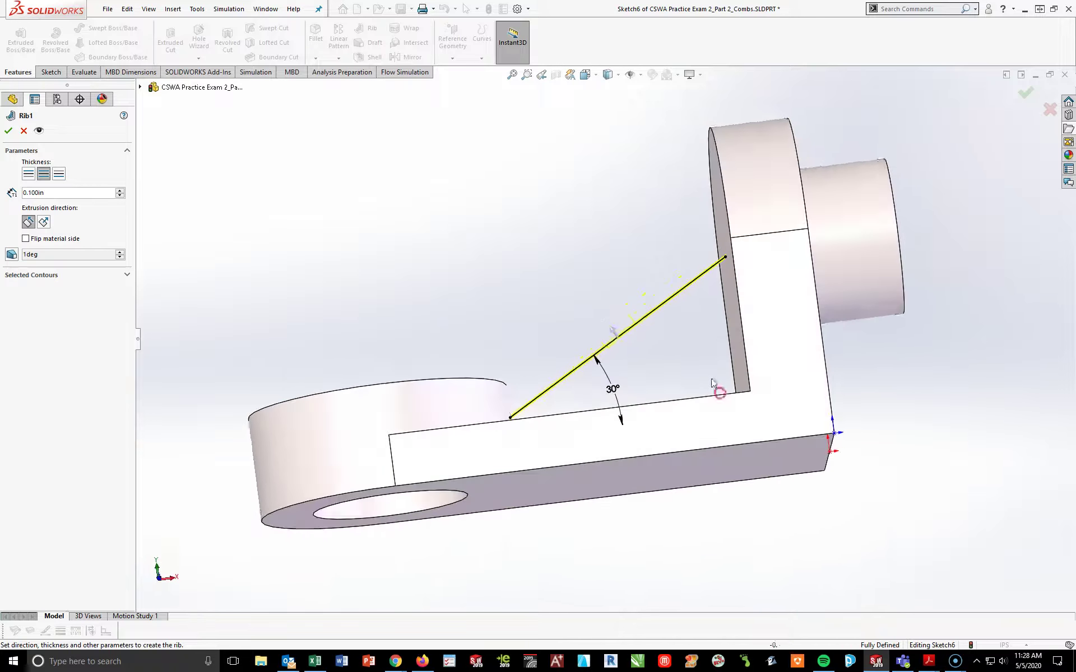
{"action": "scroll", "coordinate": [652, 352], "scroll_direction": "down", "scroll_amount": 5}
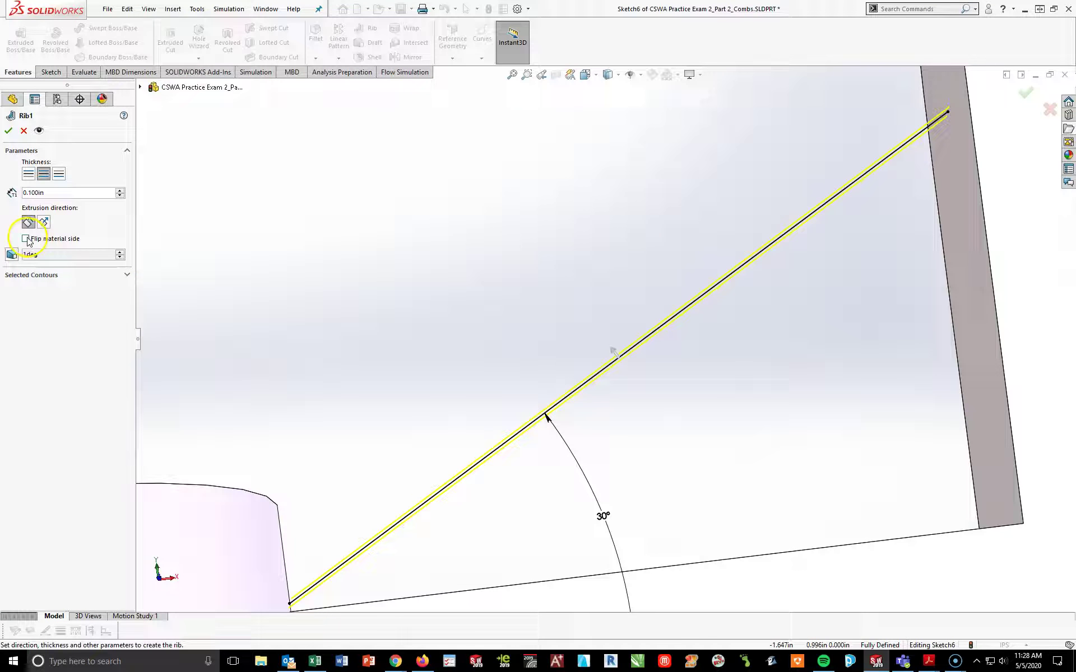
{"action": "middle_click_drag", "start_coordinate": [476, 331], "coordinate": [595, 323]}
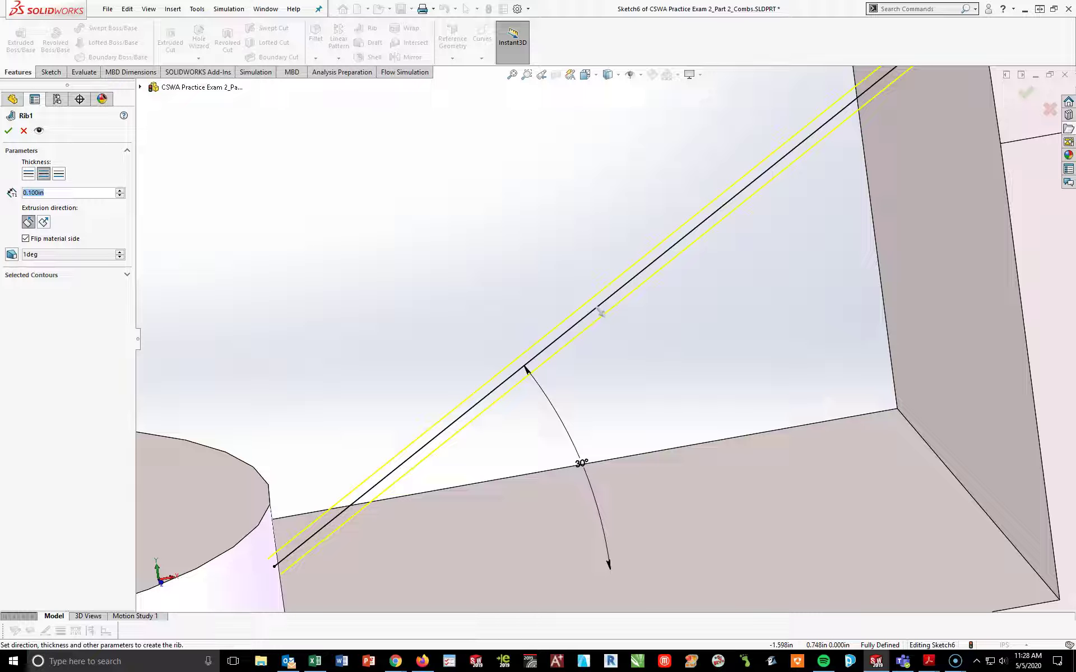
{"action": "type", "text": "25"}
{"action": "key", "text": "Return"}
{"action": "middle_click_drag", "start_coordinate": [623, 257], "coordinate": [601, 301]}
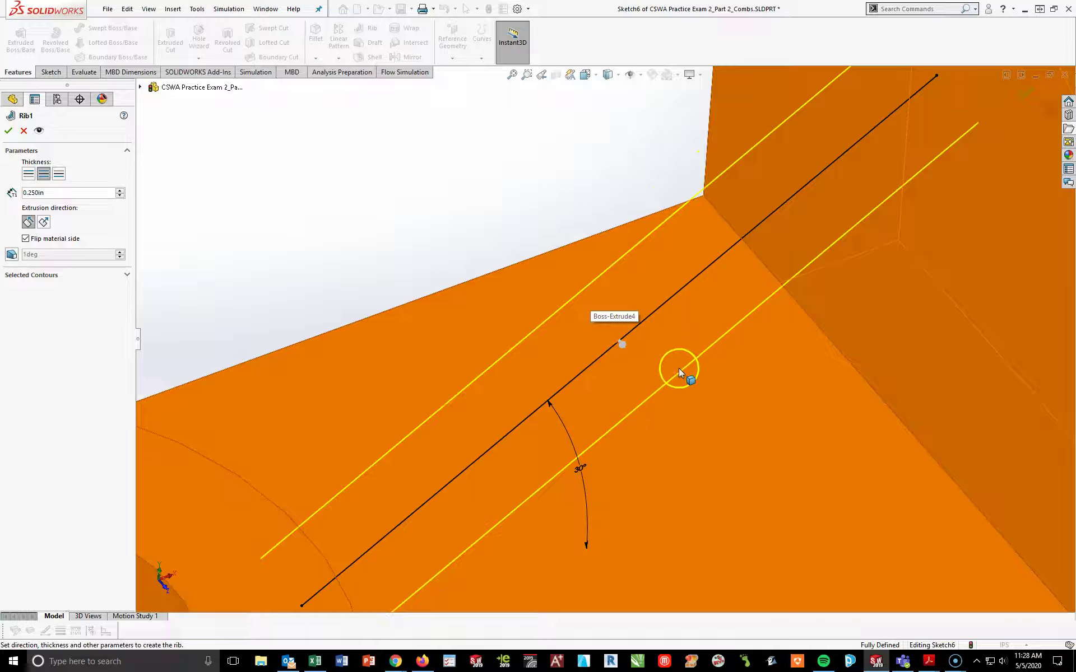
{"action": "scroll", "coordinate": [681, 367], "scroll_direction": "up", "scroll_amount": 3}
{"action": "mouse_move", "coordinate": [679, 366]}
{"action": "middle_mouse_down"}
{"action": "mouse_move", "coordinate": [648, 366]}
{"action": "mouse_move", "coordinate": [625, 318]}
{"action": "middle_mouse_up"}
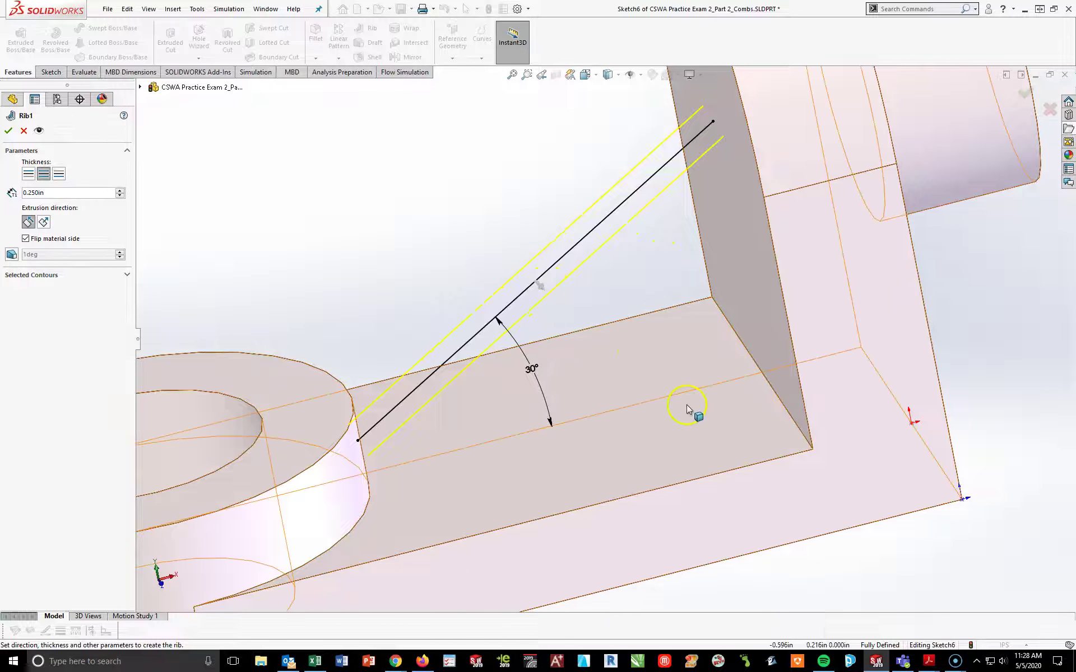
{"action": "left_click", "coordinate": [687, 404]}
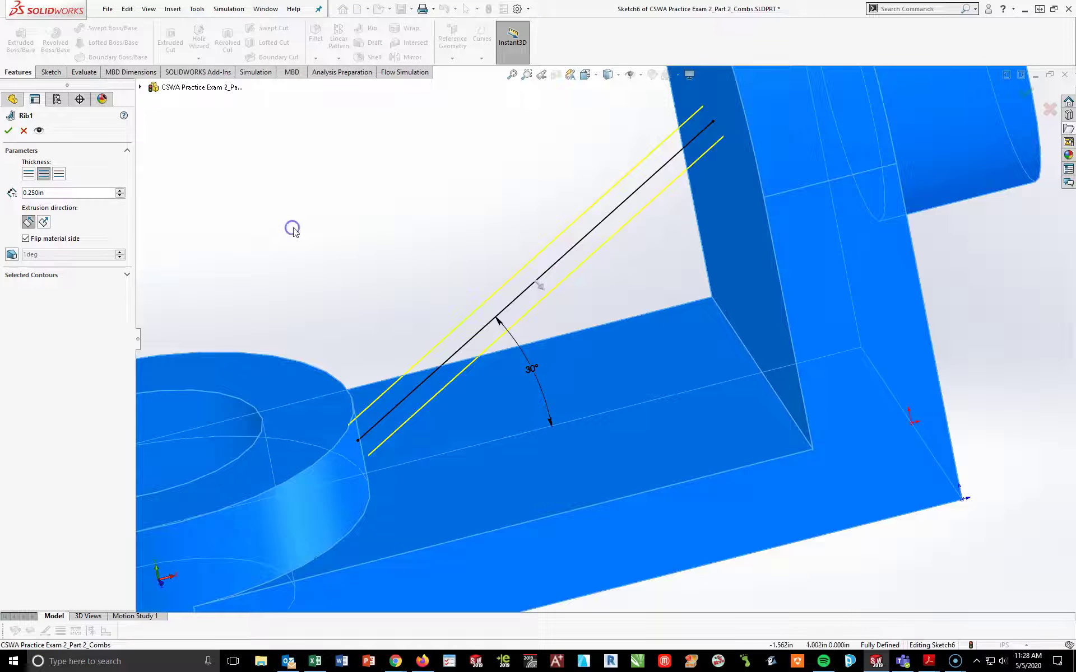
{"action": "left_click", "coordinate": [9, 132]}
Examine how the rib joins the boss and upright plate from several angles and in the front view.
{"action": "middle_click_drag", "start_coordinate": [492, 560], "coordinate": [558, 374]}
{"action": "left_click", "coordinate": [769, 510]}
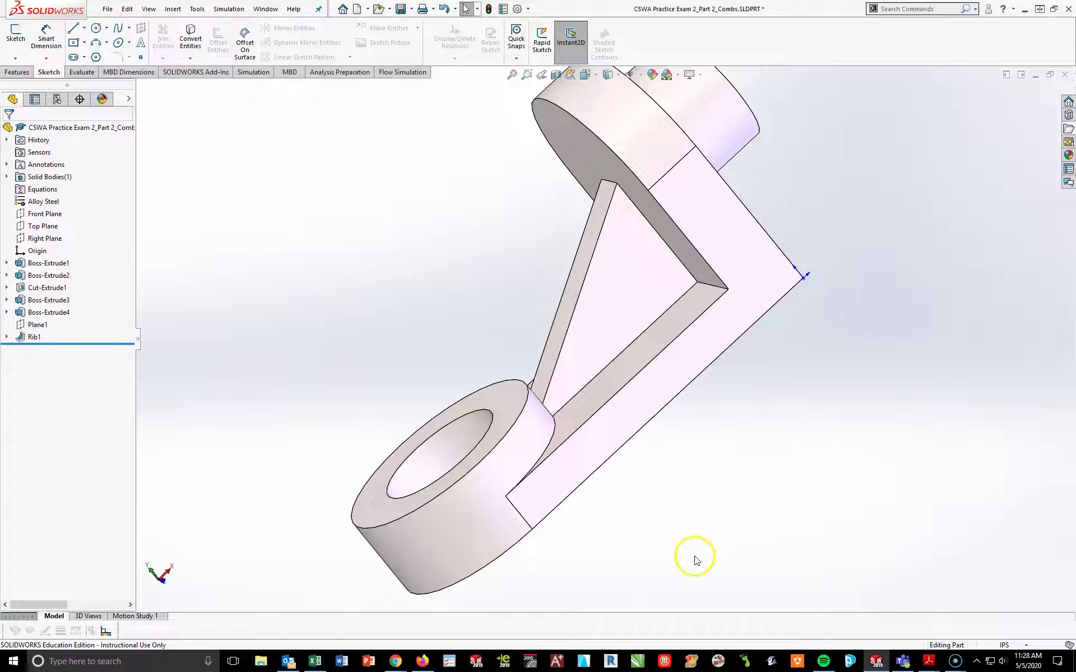
{"action": "middle_click_drag", "start_coordinate": [701, 439], "coordinate": [691, 477]}
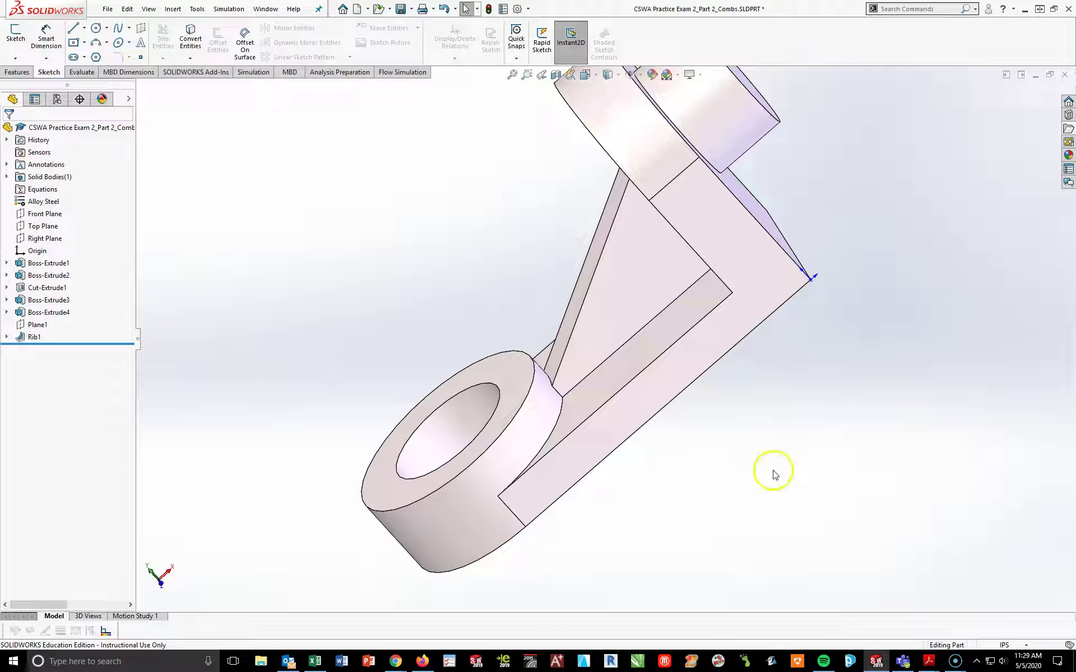
{"action": "middle_click_drag", "start_coordinate": [537, 349], "coordinate": [583, 404]}
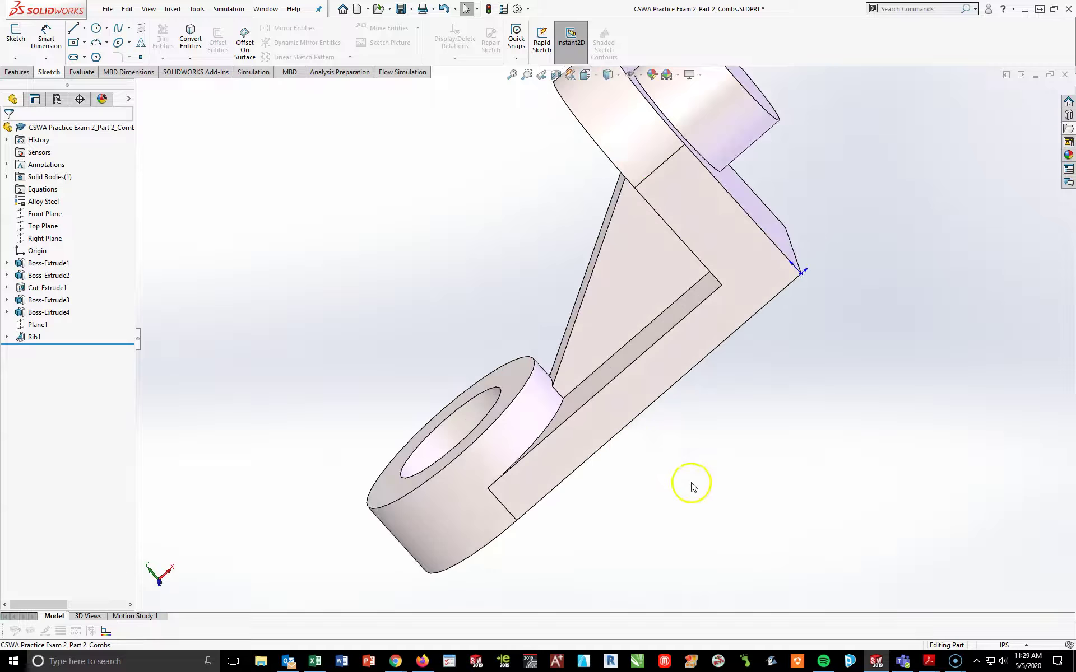
{"action": "key", "text": "space"}
{"action": "left_click", "coordinate": [717, 573]}
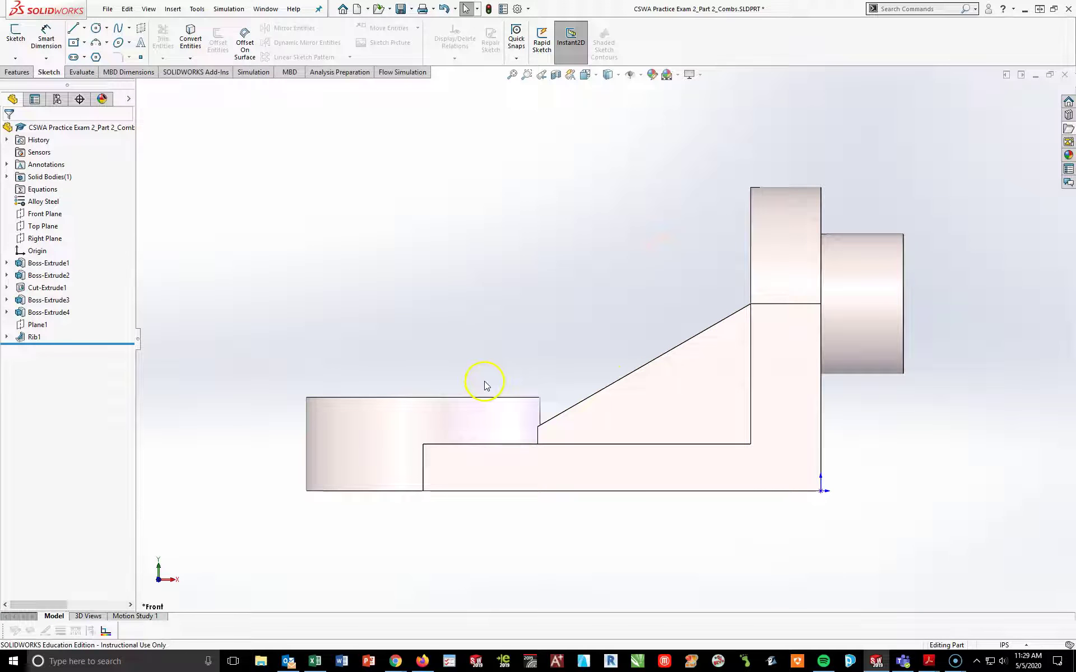
Fillet the edge where the rib's sloped face meets the boss's cylindrical side with a 0.1 in radius.
{"action": "left_click", "coordinate": [19, 73]}
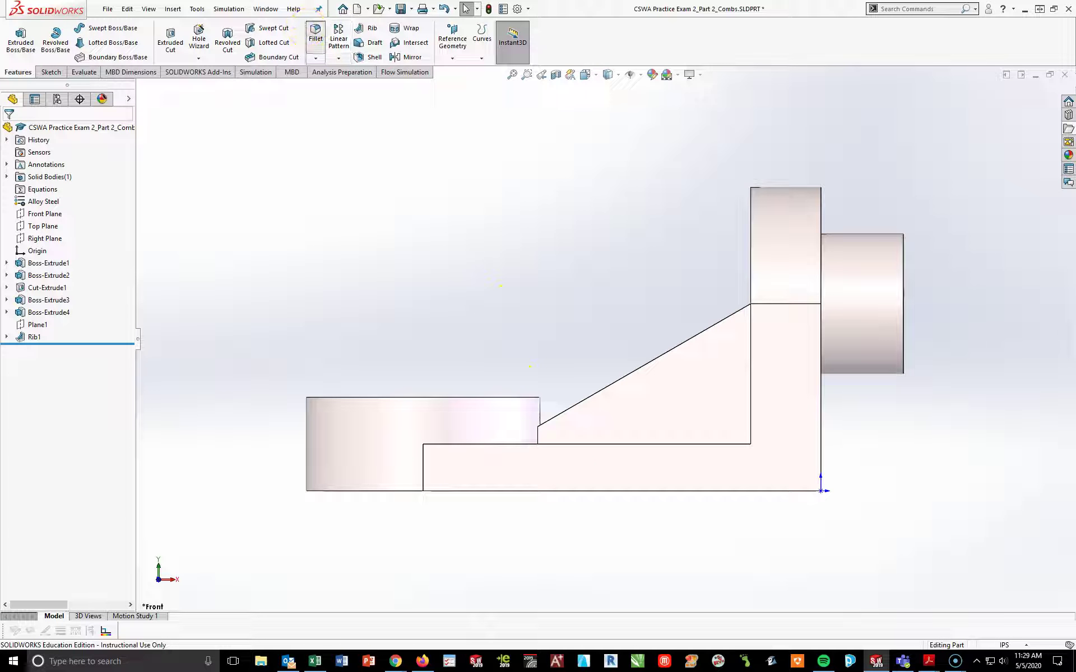
{"action": "left_click", "coordinate": [316, 34]}
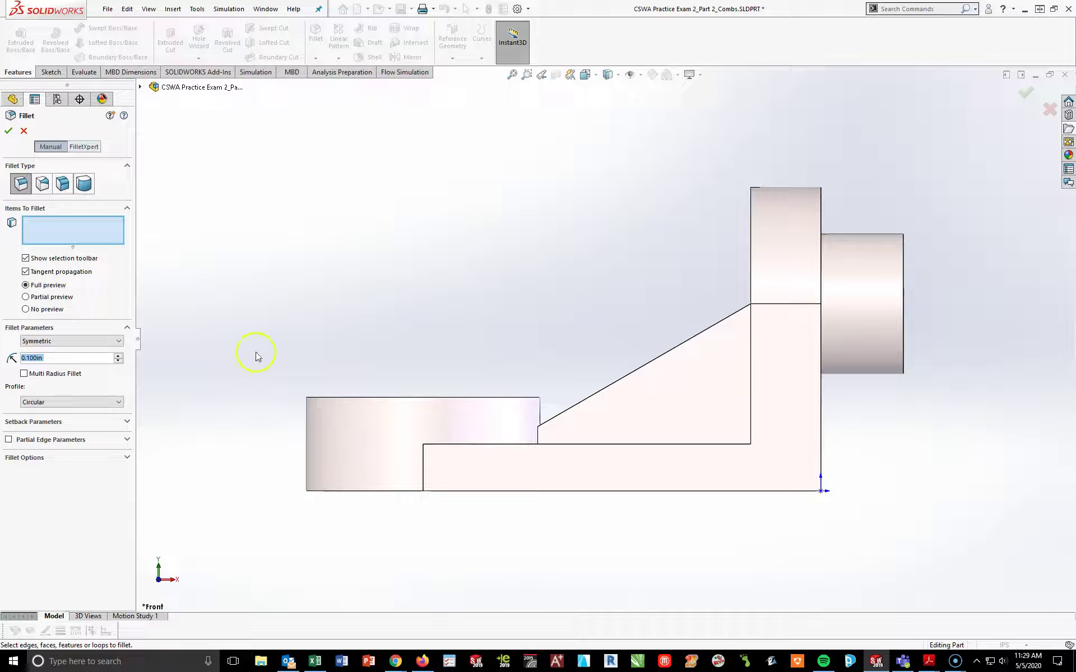
{"action": "middle_click_drag", "start_coordinate": [599, 348], "coordinate": [560, 439]}
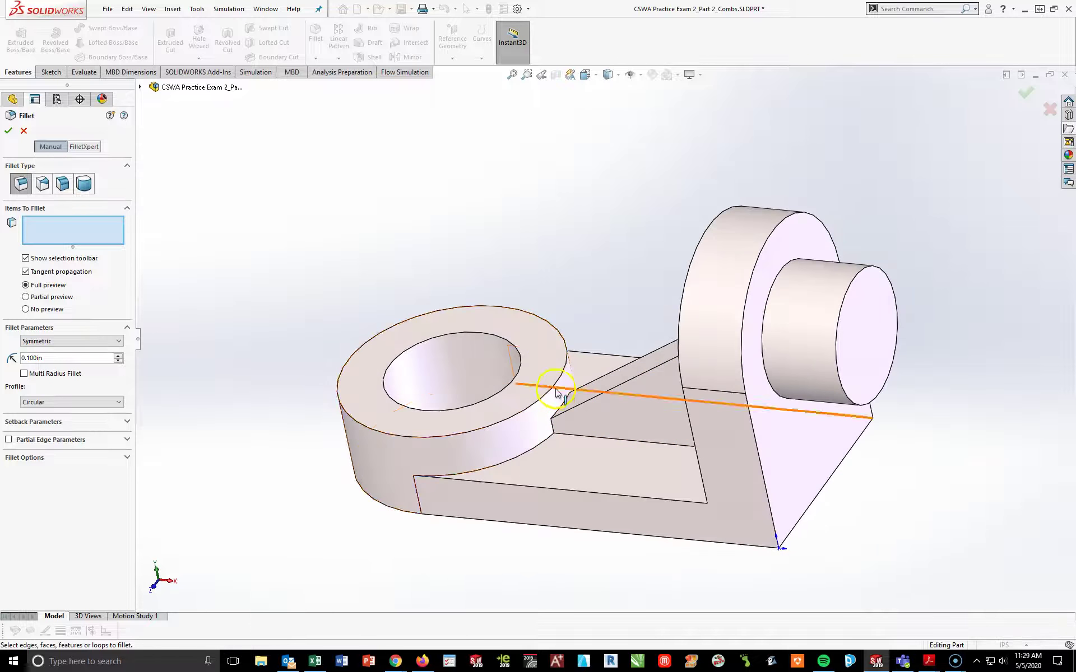
{"action": "scroll", "coordinate": [608, 436], "scroll_direction": "down", "scroll_amount": 5}
{"action": "left_click", "coordinate": [592, 428]}
{"action": "middle_click_drag", "start_coordinate": [593, 428], "coordinate": [608, 473]}
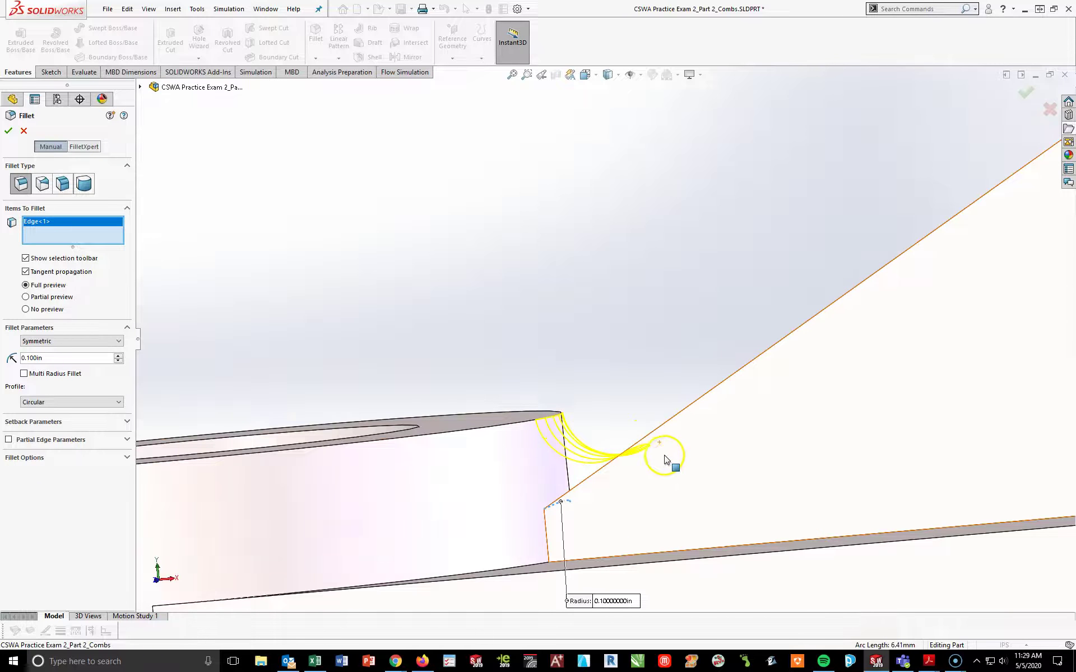
{"action": "scroll", "coordinate": [667, 454], "scroll_direction": "up", "scroll_amount": 5}
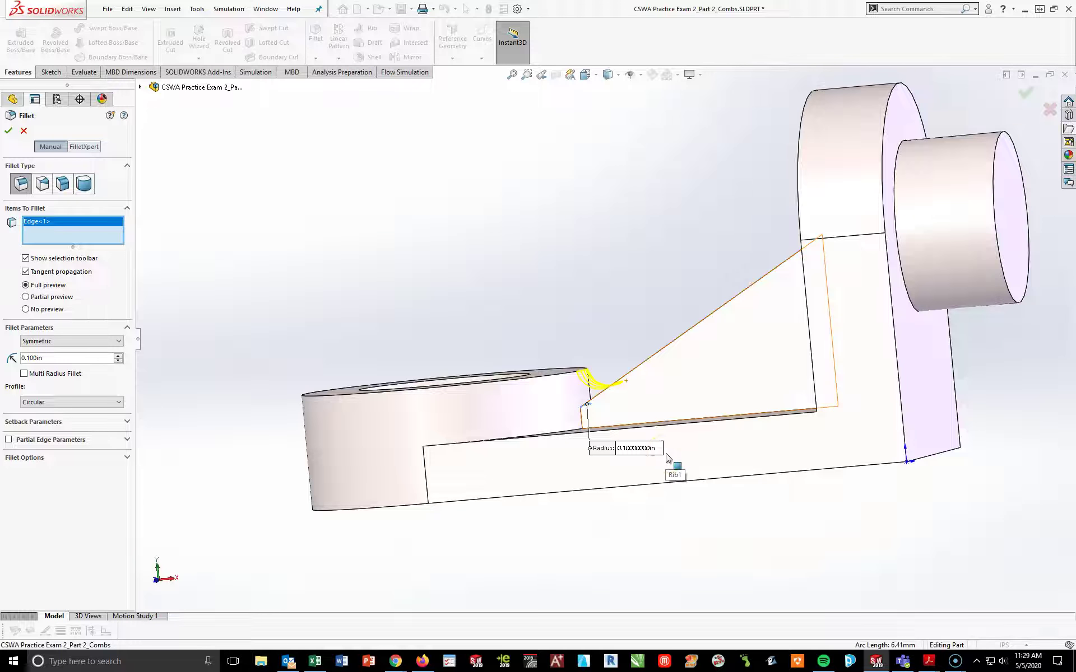
{"action": "left_click", "coordinate": [8, 131]}
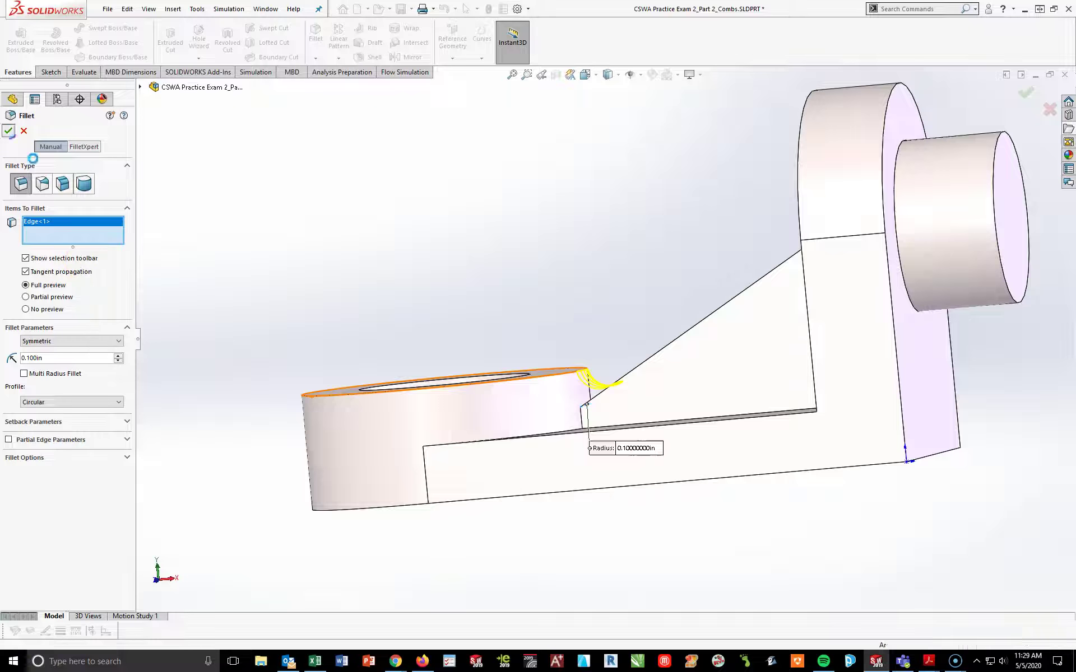
Check the filleted rib in the front view, show the part in isometric view and save it.
{"action": "key", "text": "space"}
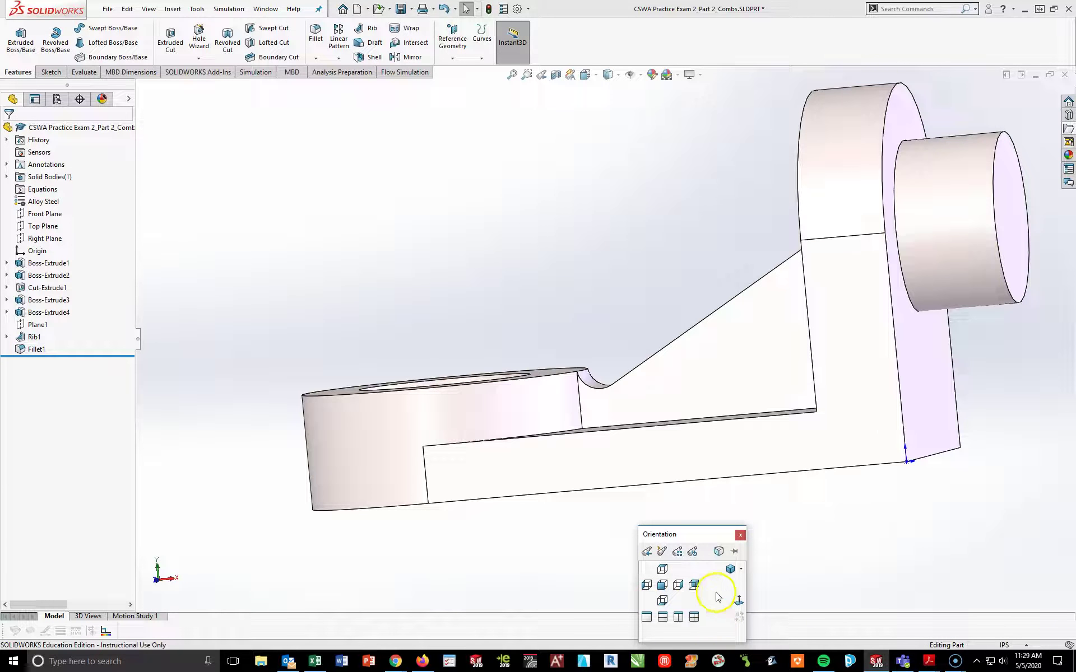
{"action": "left_click", "coordinate": [662, 584]}
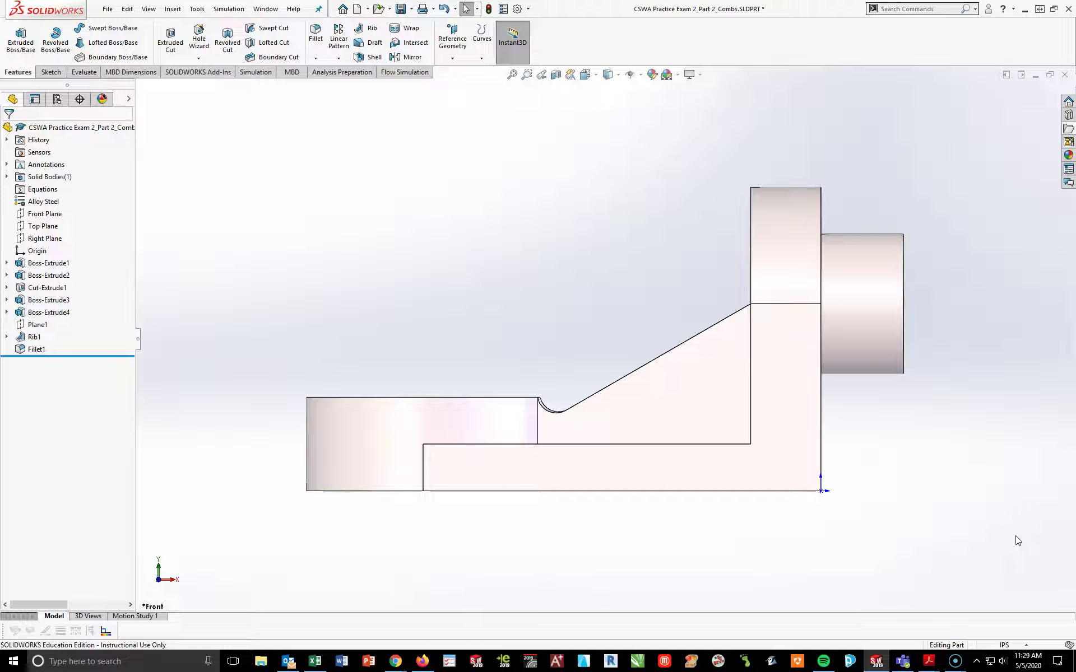
{"action": "left_click", "coordinate": [915, 321]}
{"action": "key", "text": "space"}
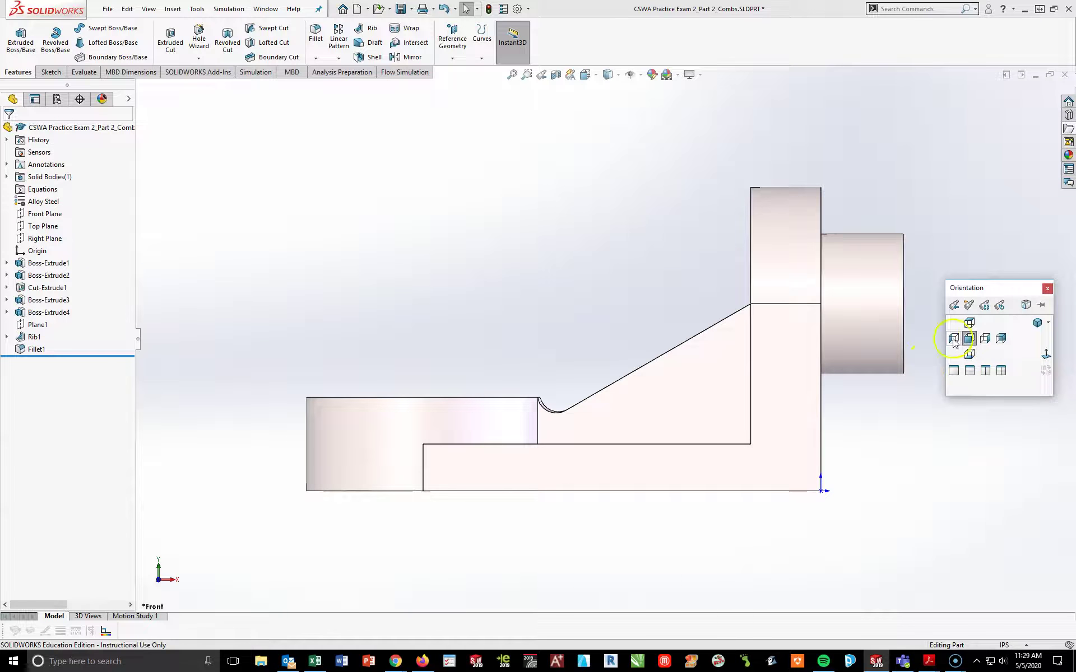
{"action": "left_click", "coordinate": [1035, 322]}
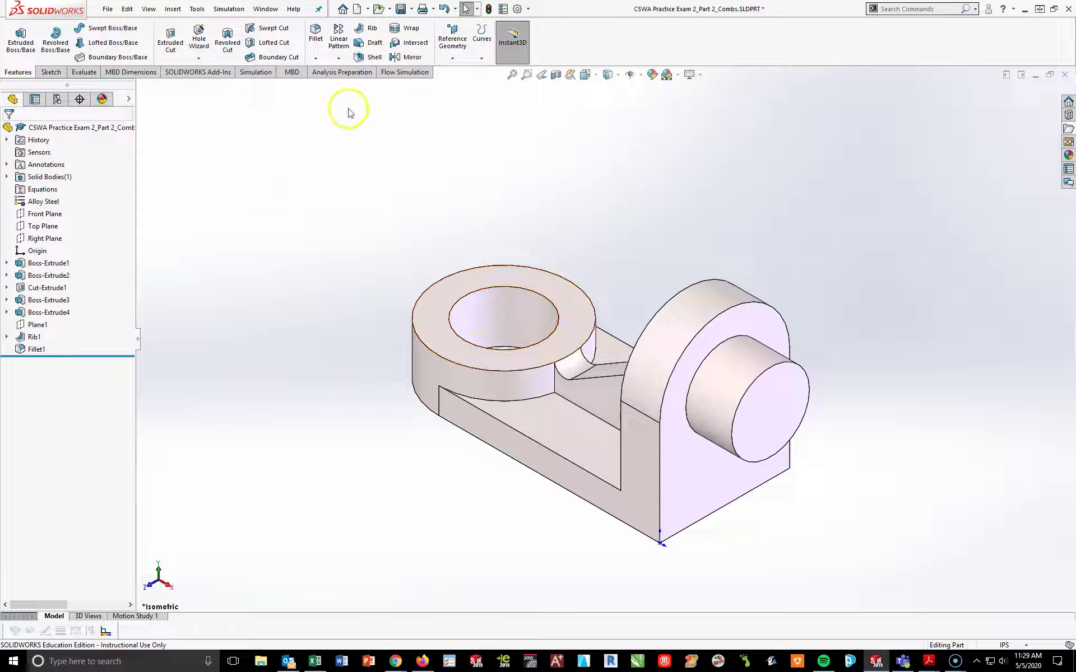
{"action": "left_click", "coordinate": [402, 8]}
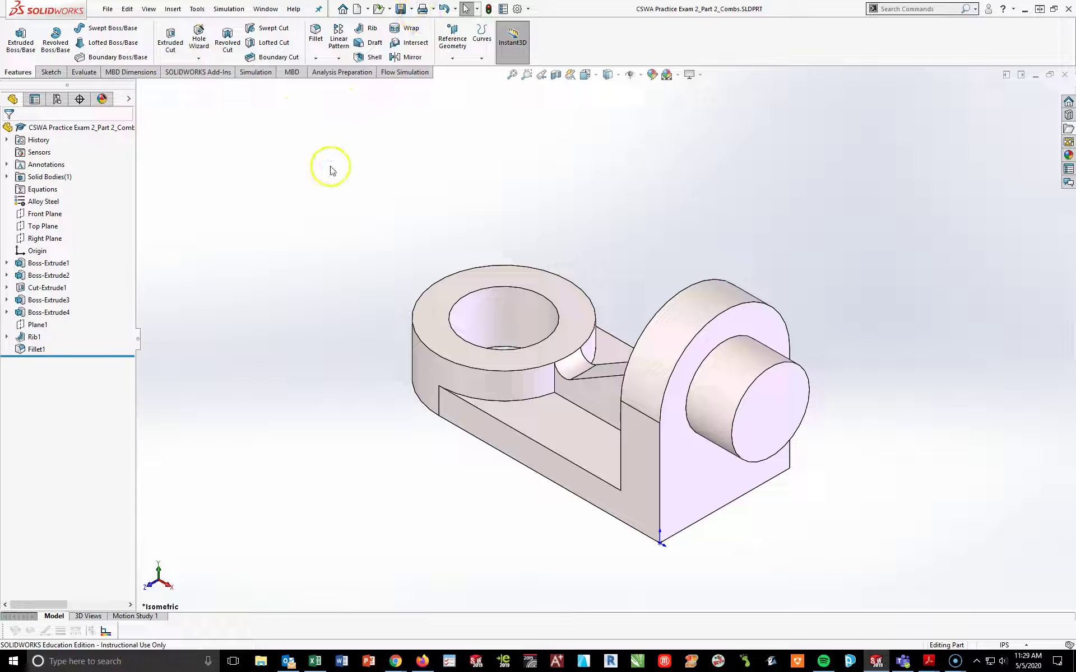
Sketch a corner rectangle about 1.03 by 0.30 in on the upright plate's outer face, below the cylindrical boss.
{"action": "left_click", "coordinate": [722, 480]}
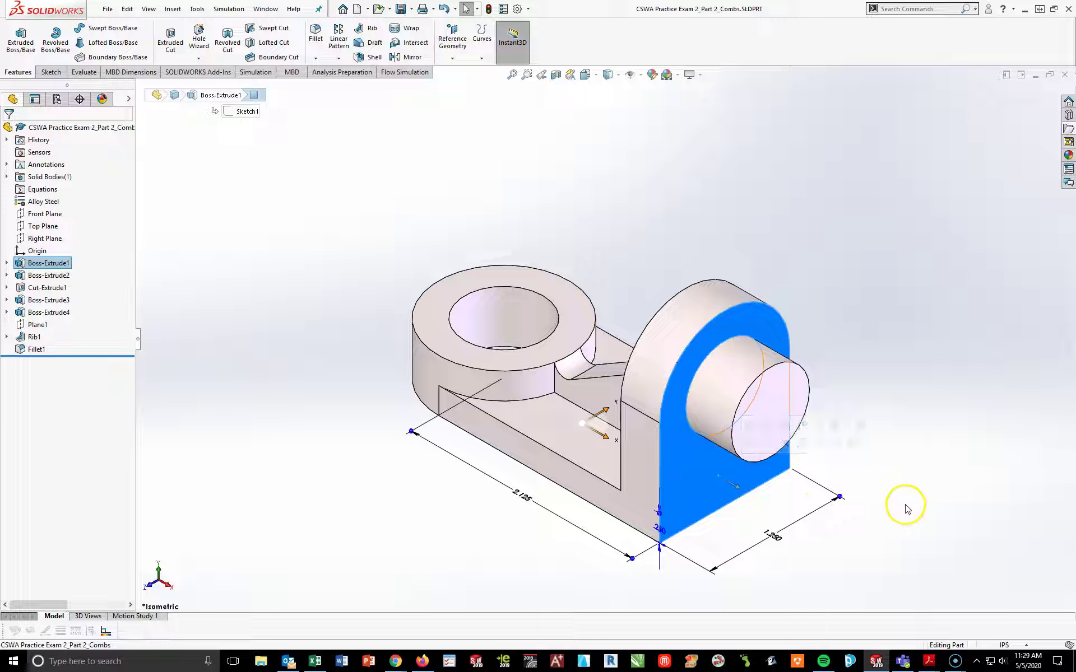
{"action": "key", "text": "space"}
{"action": "left_click", "coordinate": [571, 476]}
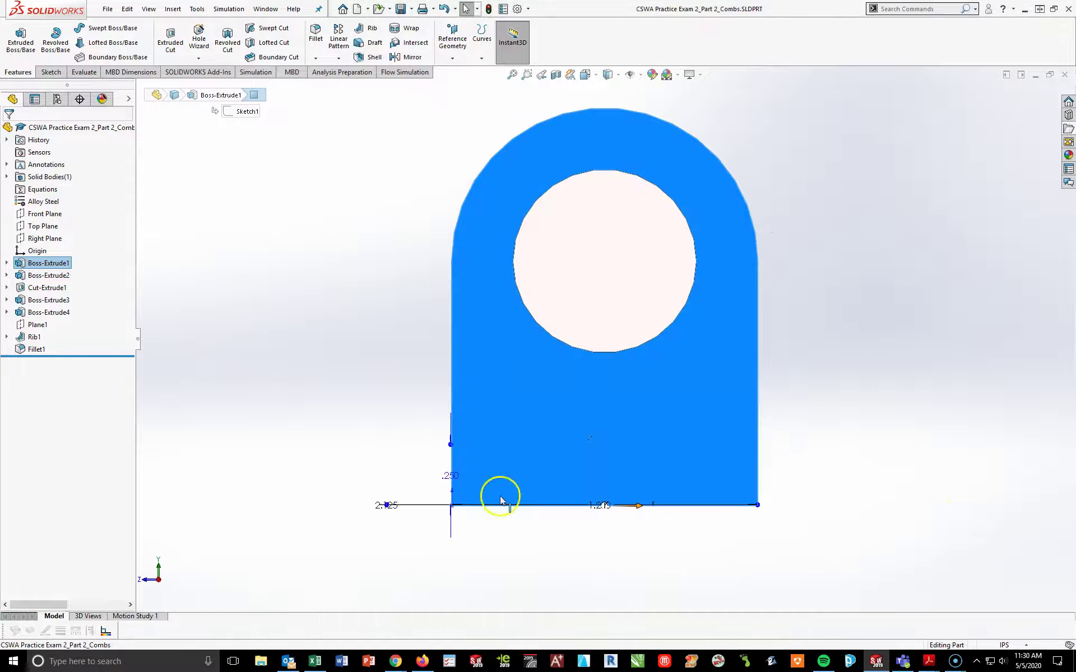
{"action": "left_click", "coordinate": [49, 72]}
{"action": "left_click", "coordinate": [15, 38]}
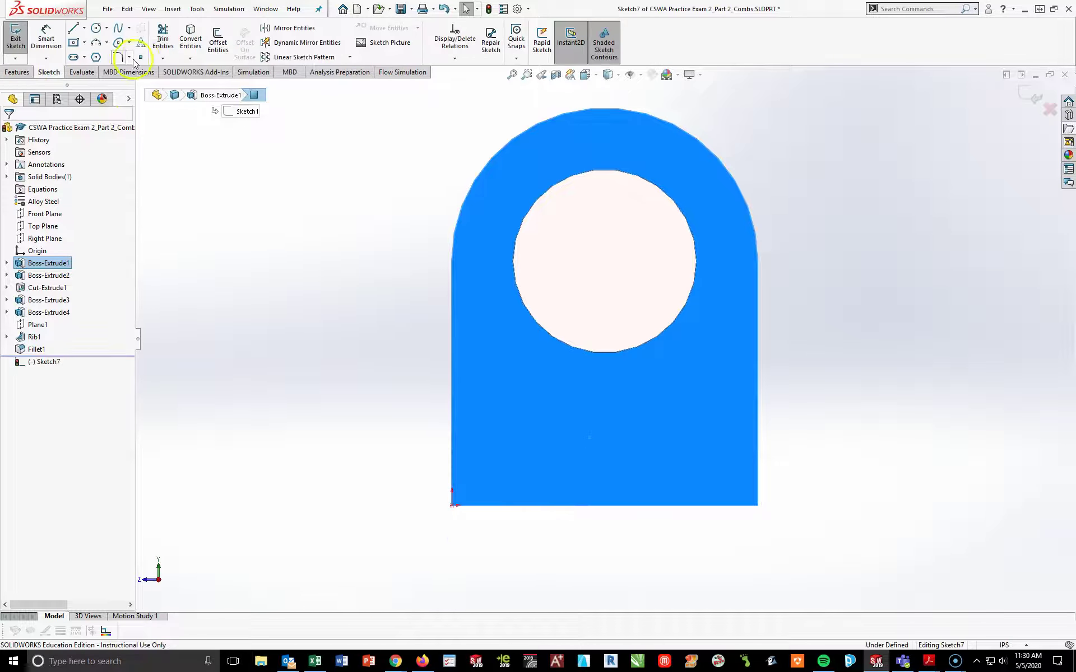
{"action": "left_click", "coordinate": [85, 43]}
{"action": "left_click", "coordinate": [76, 57]}
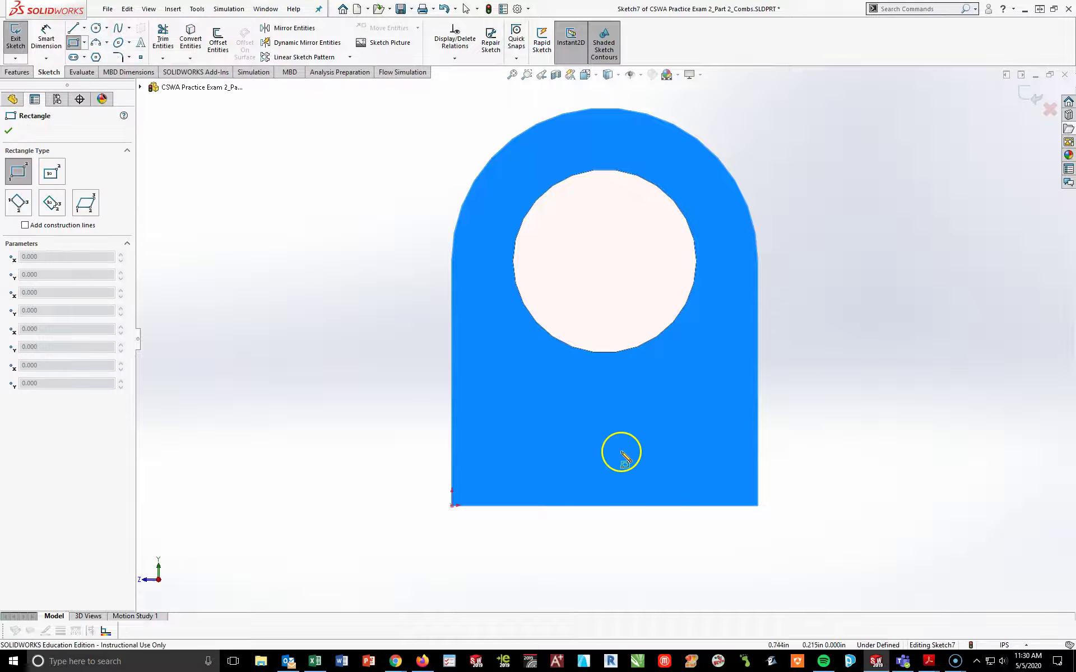
{"action": "left_click", "coordinate": [476, 395]}
{"action": "left_click", "coordinate": [730, 469]}
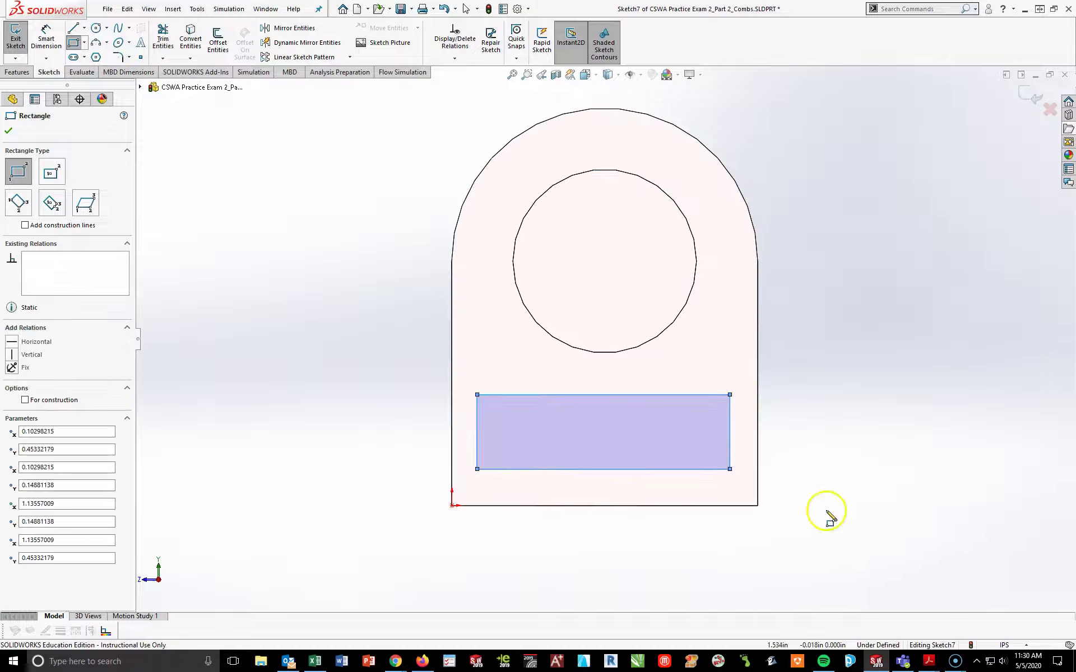
{"action": "key", "text": "Escape"}
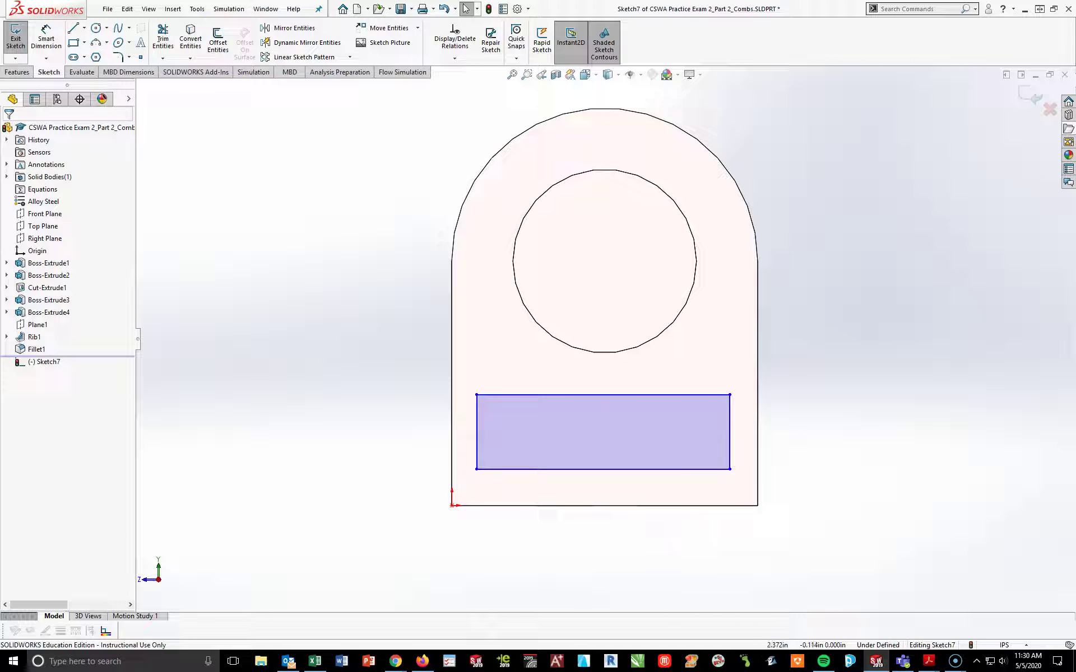
Switch to the exam PDF and check the pocket's outline in the front and side views, and return to the part.
{"action": "left_click_drag", "start_coordinate": [1075, 100], "coordinate": [683, 73]}
{"action": "left_click", "coordinate": [860, 66]}
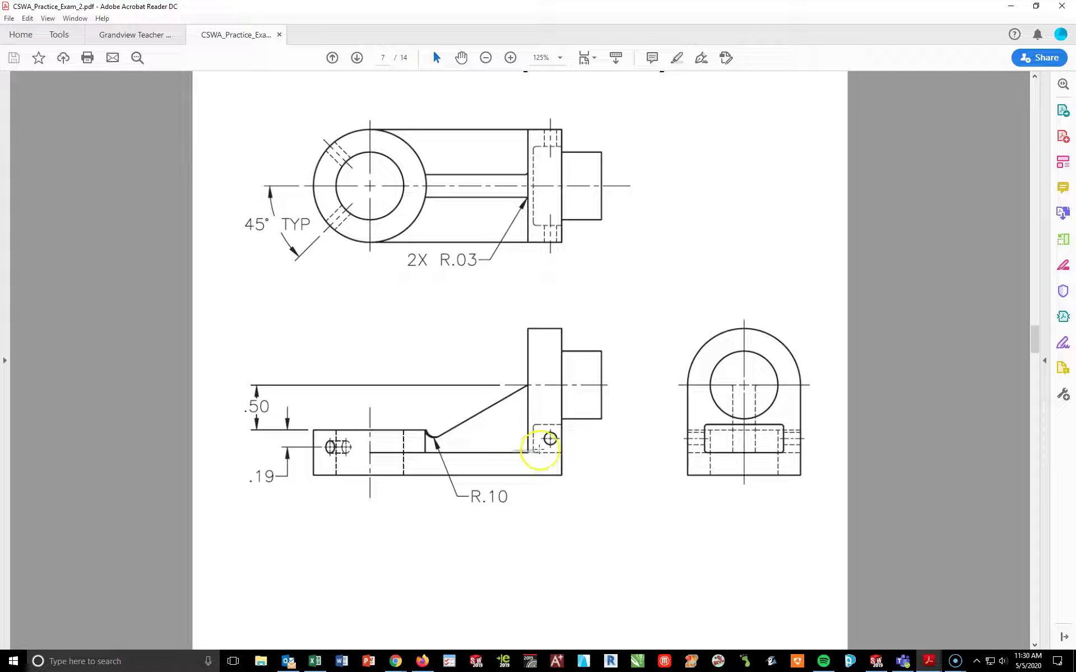
{"action": "left_click", "coordinate": [553, 452]}
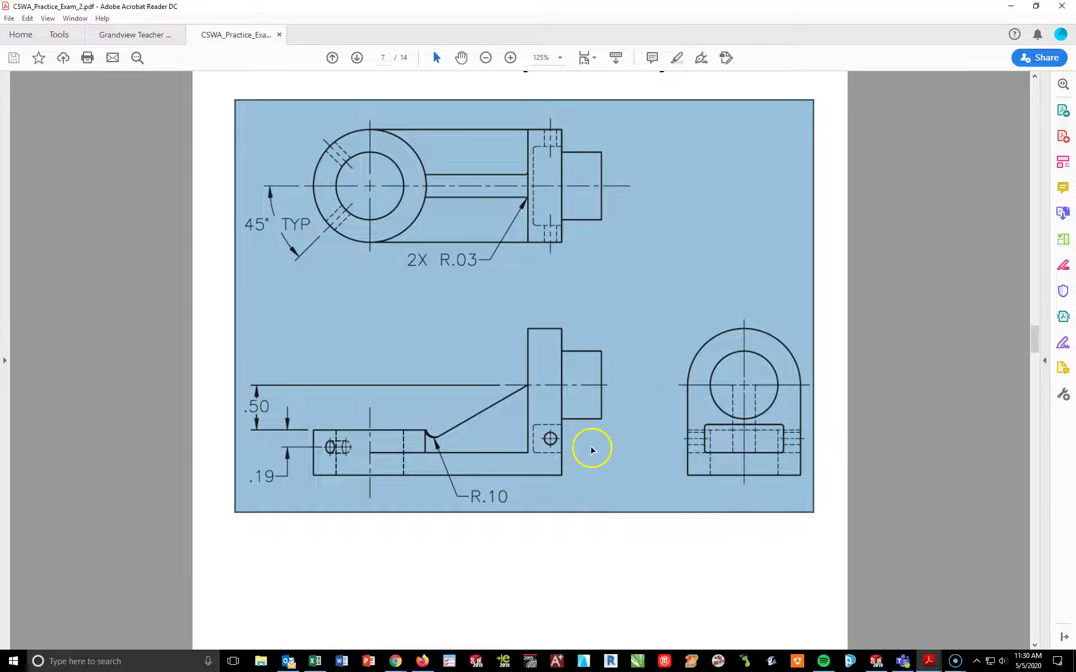
{"action": "left_click", "coordinate": [589, 451]}
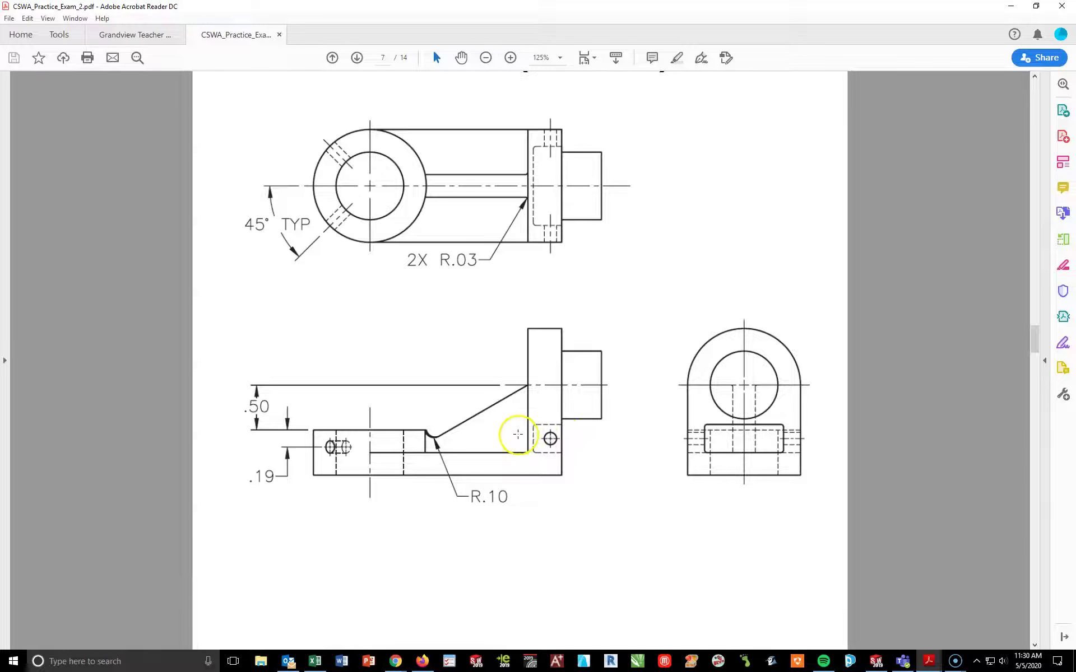
{"action": "double_click", "coordinate": [569, 12]}
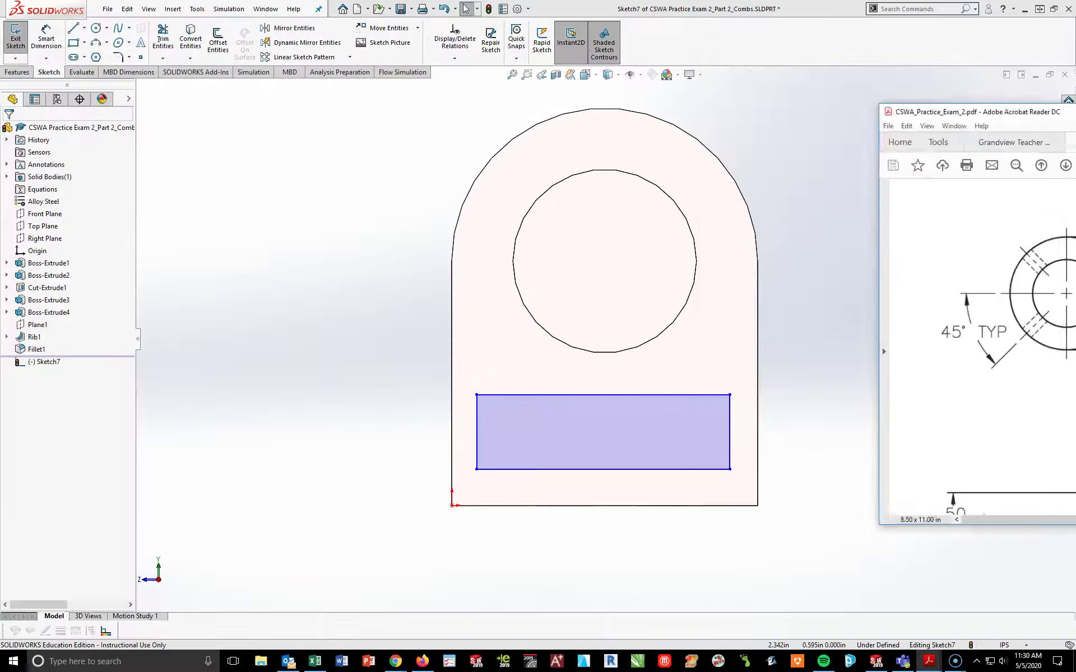
{"action": "left_click_drag", "start_coordinate": [1070, 111], "coordinate": [1075, 112]}
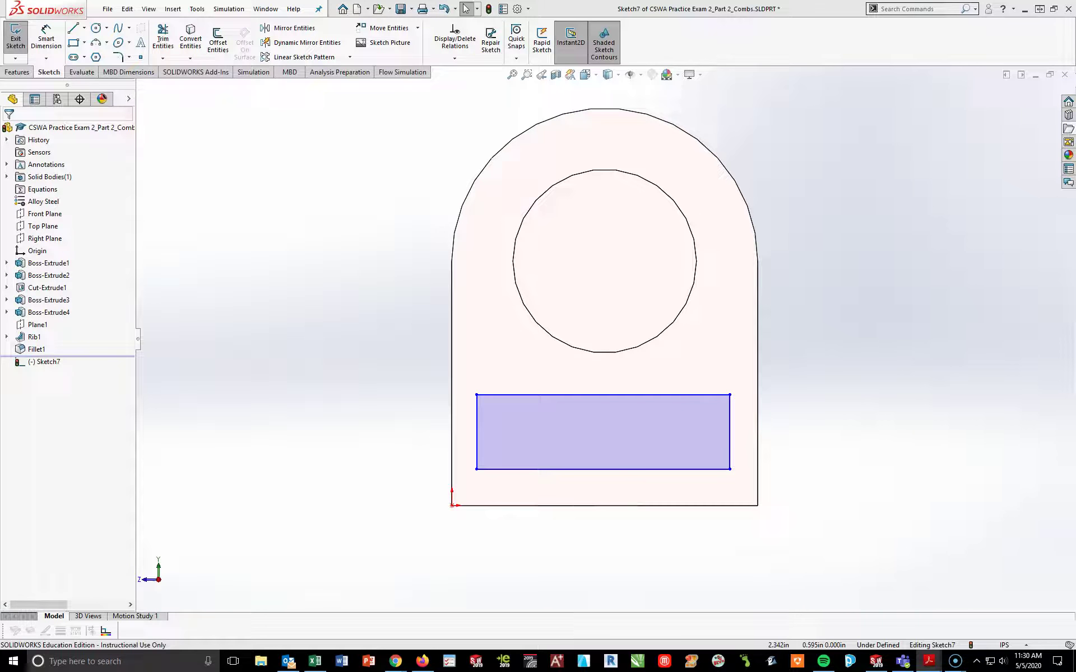
Dimension the rectangle's bottom corner 0.25 in above the origin and set the rectangle's height to 0.31 in.
{"action": "left_click", "coordinate": [50, 41]}
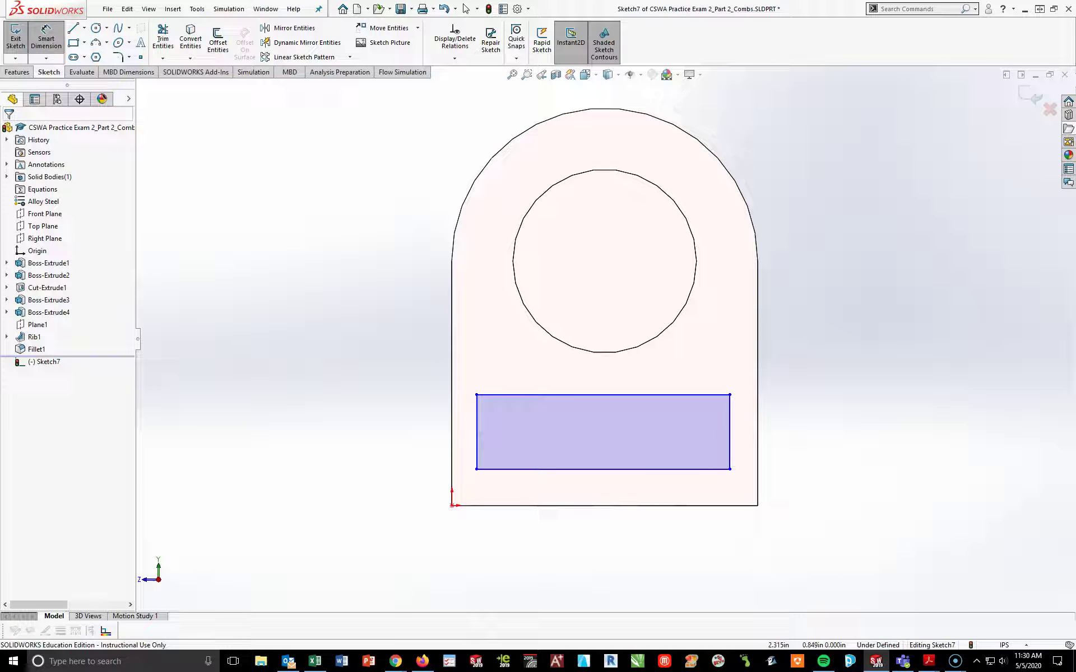
{"action": "left_click", "coordinate": [621, 469]}
{"action": "left_click", "coordinate": [477, 469]}
{"action": "left_click", "coordinate": [407, 494]}
{"action": "type", "text": ".2"}
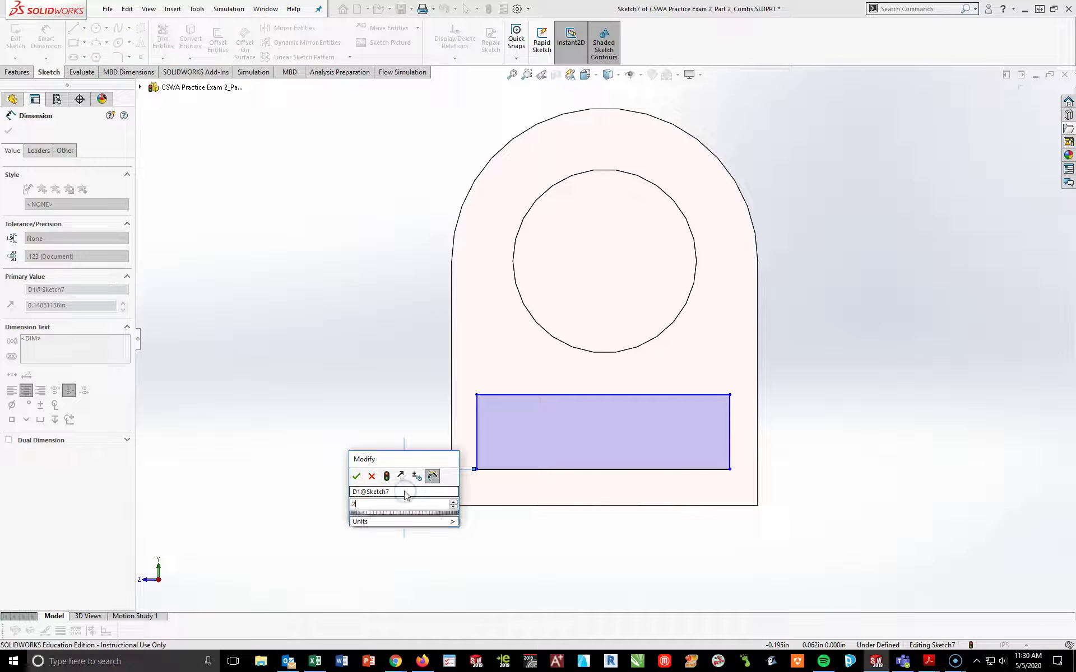
{"action": "type", "text": "5"}
{"action": "key", "text": "Return"}
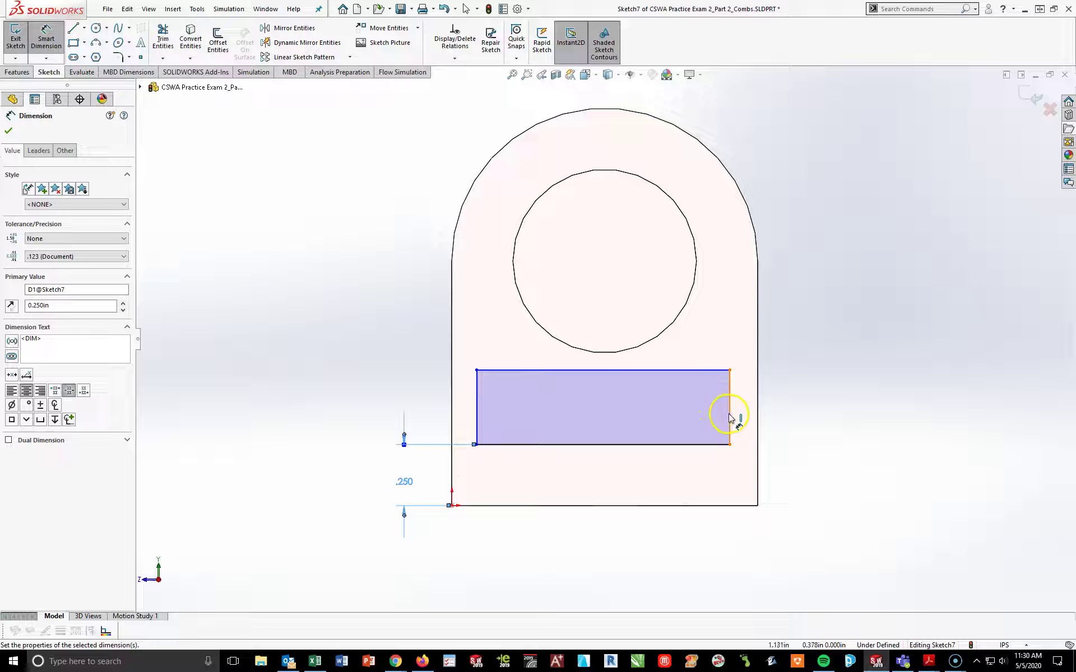
{"action": "left_click", "coordinate": [730, 418]}
{"action": "left_click", "coordinate": [840, 424]}
{"action": "type", "text": ".31"}
{"action": "key", "text": "Return"}
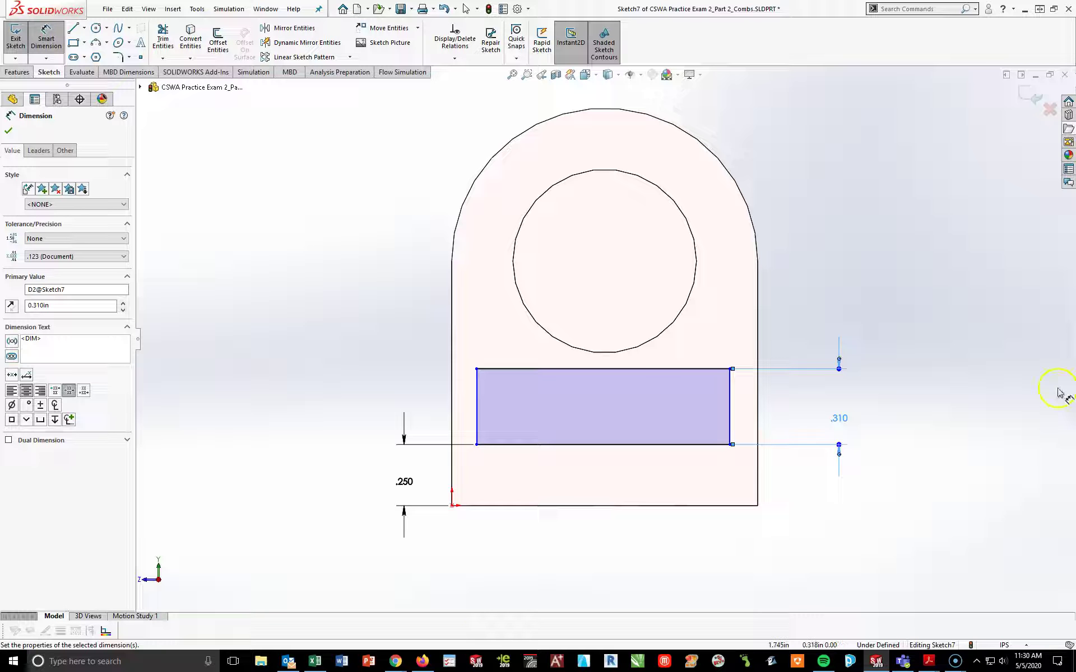
Dimension the rectangle's bottom line and set its width to 0.975 in.
{"action": "left_click", "coordinate": [571, 445]}
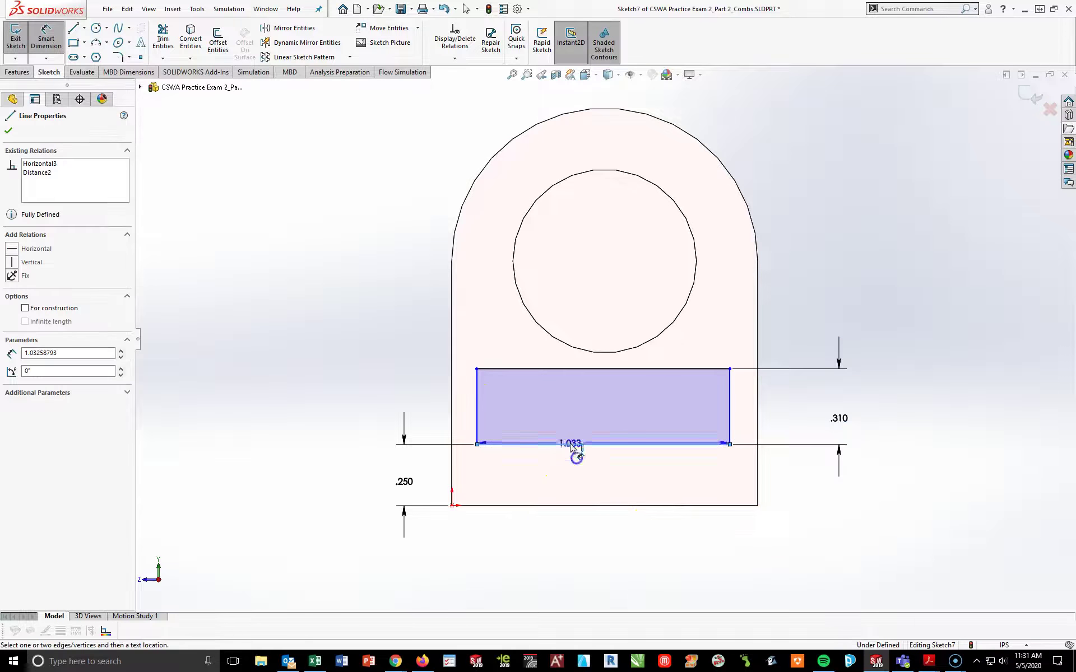
{"action": "left_click", "coordinate": [608, 560]}
{"action": "type", "text": ".975"}
{"action": "key", "text": "Return"}
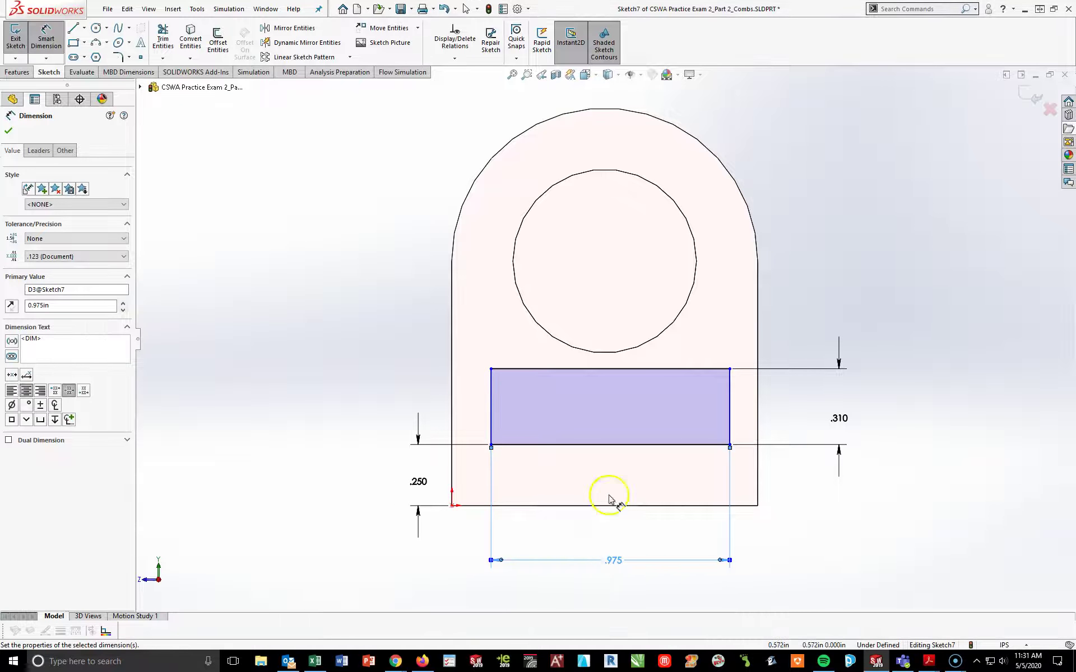
Dimension the rectangle's left side 0.188 in from the upright plate's left vertical edge.
{"action": "left_click", "coordinate": [452, 435]}
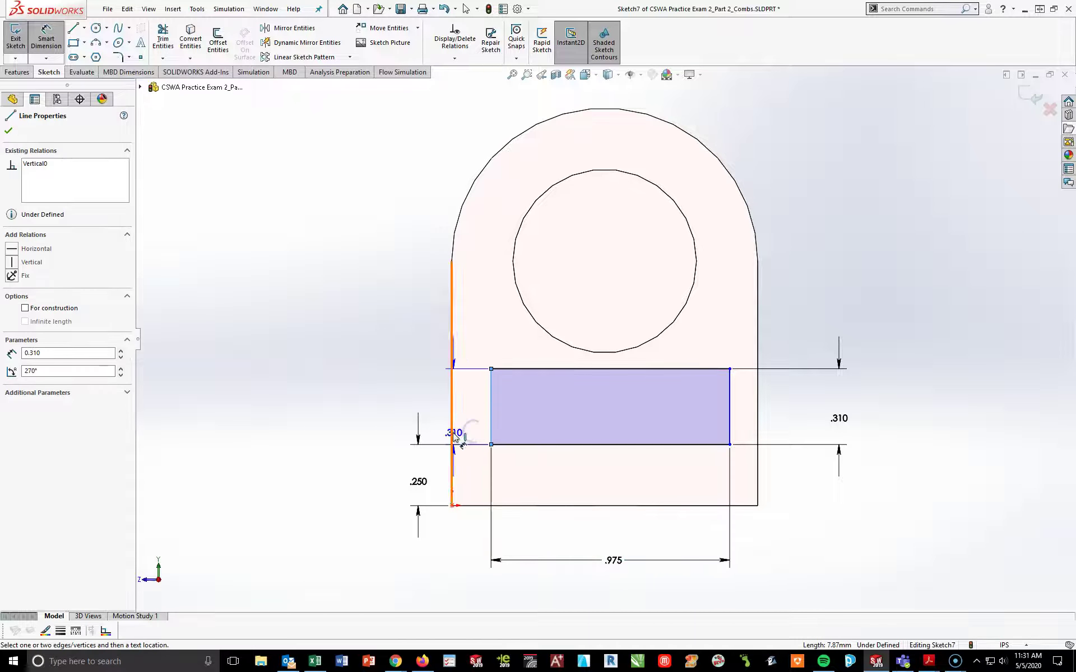
{"action": "left_click", "coordinate": [491, 445]}
{"action": "left_click", "coordinate": [520, 561]}
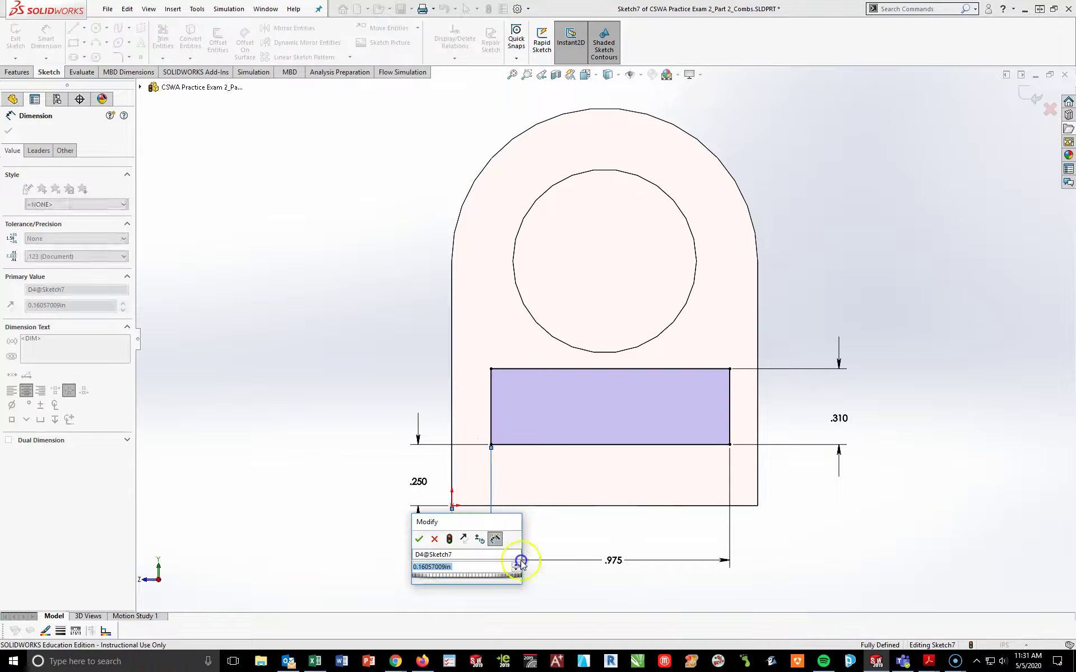
{"action": "type", "text": ".188"}
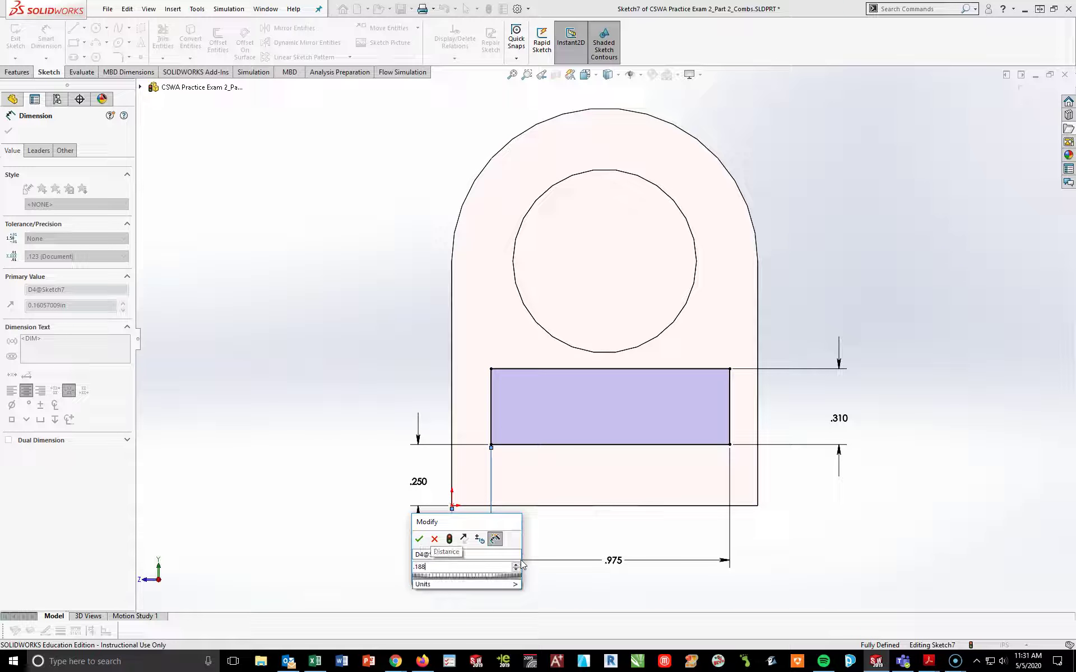
{"action": "key", "text": "Return"}
{"action": "left_click", "coordinate": [697, 580]}
Change the rectangle's width dimension to 0.875 in and finish dimensioning.
{"action": "left_click", "coordinate": [619, 562]}
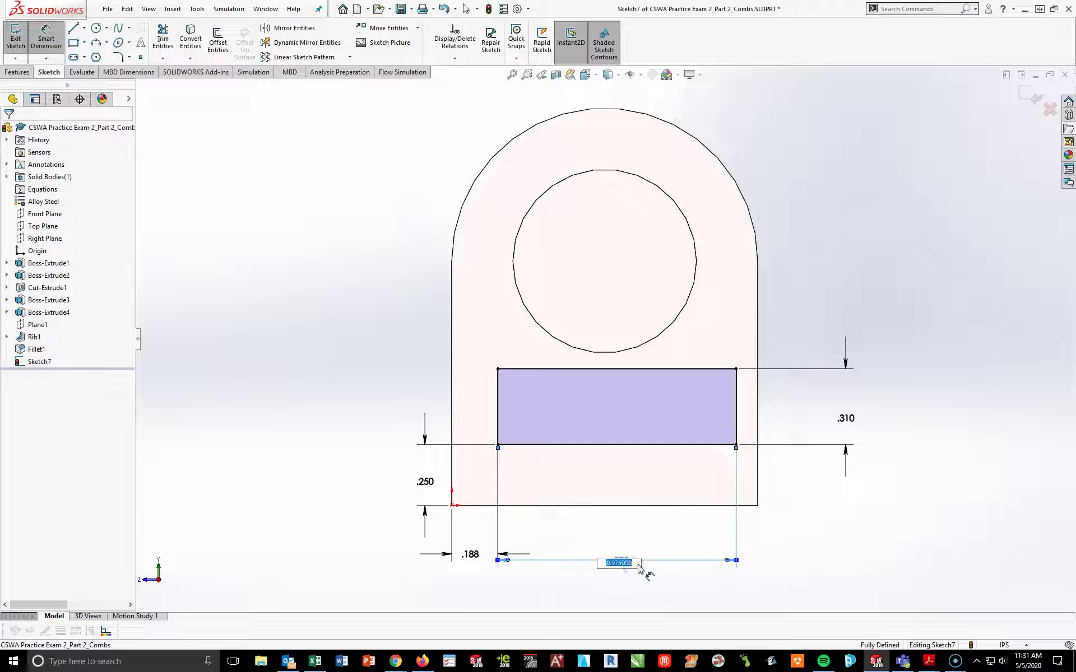
{"action": "type", "text": ".875"}
{"action": "key", "text": "Return"}
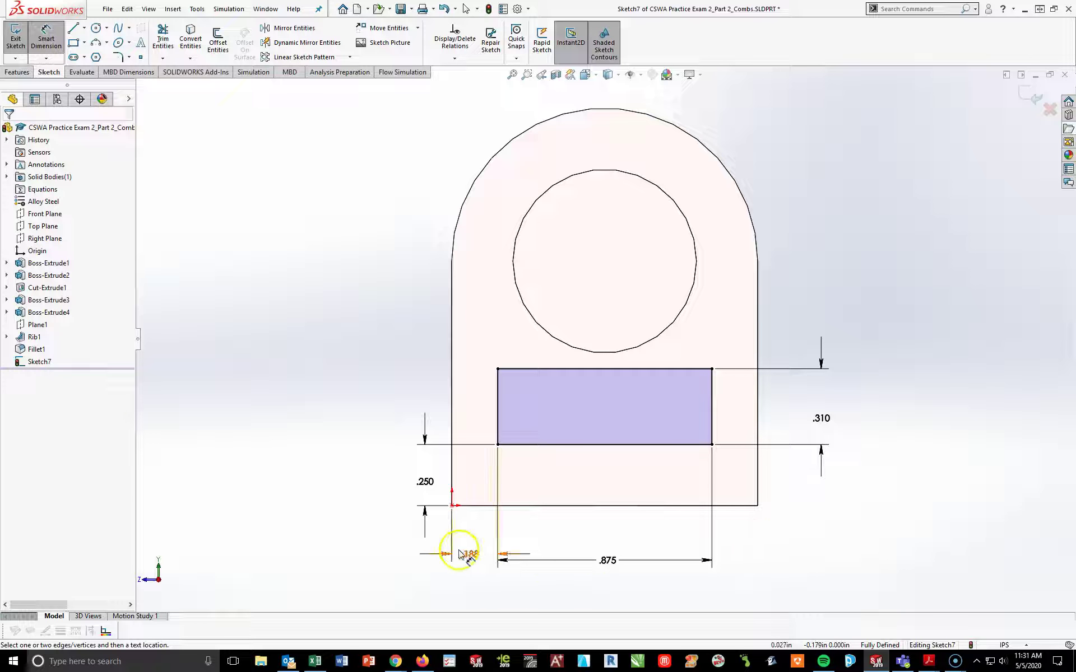
{"action": "mouse_move", "coordinate": [384, 486]}
{"action": "middle_mouse_down"}
{"action": "mouse_move", "coordinate": [360, 487]}
{"action": "mouse_move", "coordinate": [404, 521]}
{"action": "mouse_move", "coordinate": [552, 488]}
{"action": "middle_mouse_up"}
{"action": "key", "text": "Escape"}
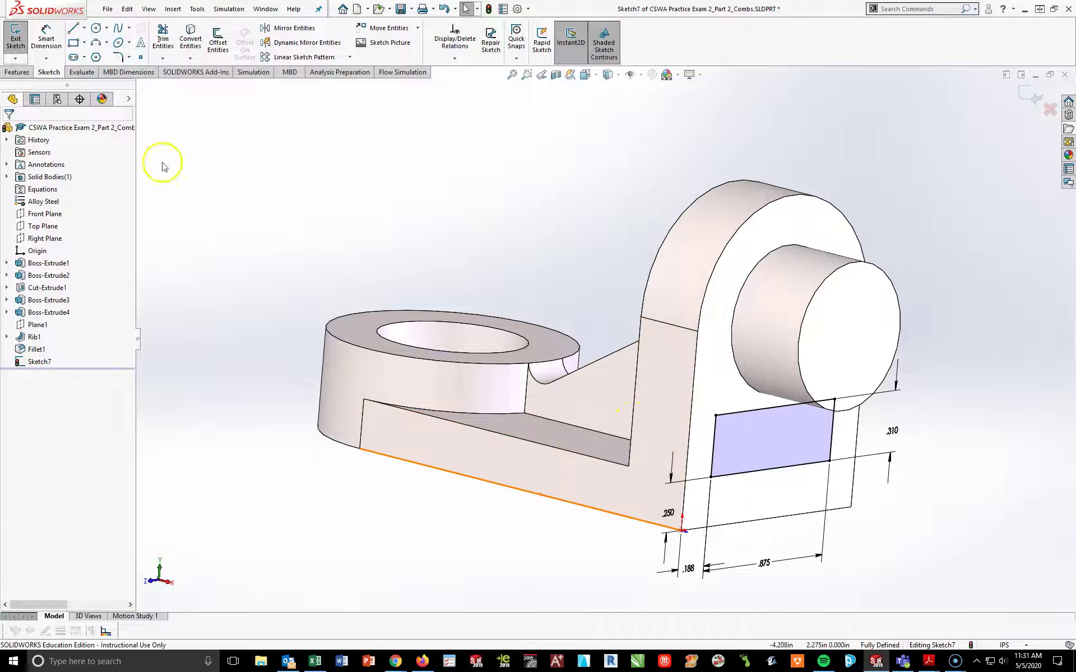
Start an Extruded Cut of the rectangle with the Offset From Surface end condition, referencing the upright plate's face on the rib side.
{"action": "left_click", "coordinate": [14, 73]}
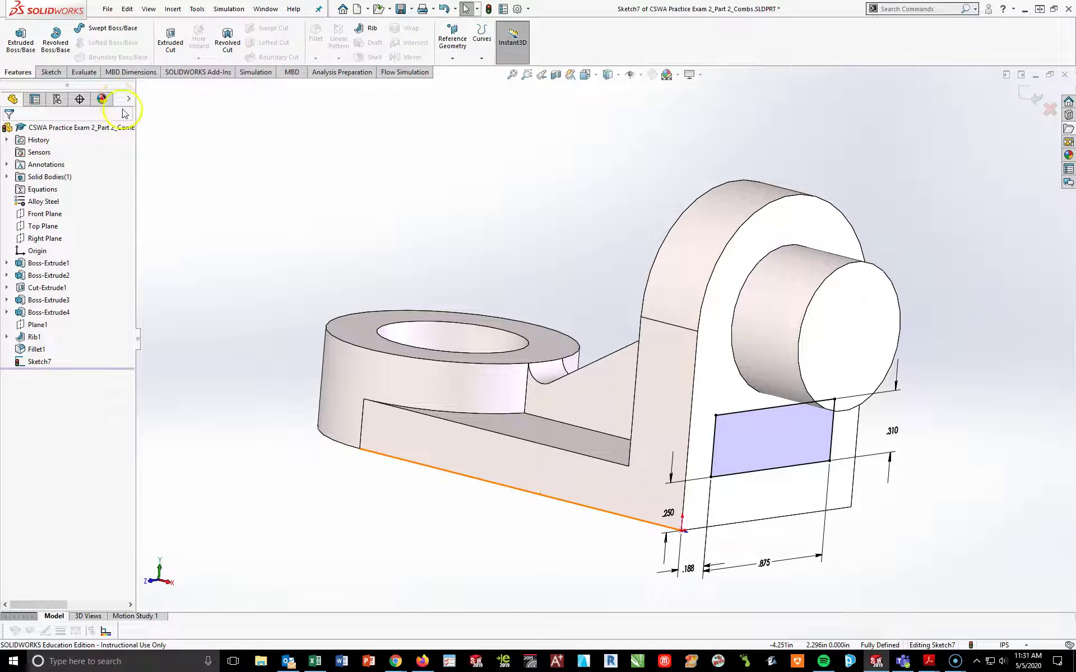
{"action": "left_click", "coordinate": [170, 45]}
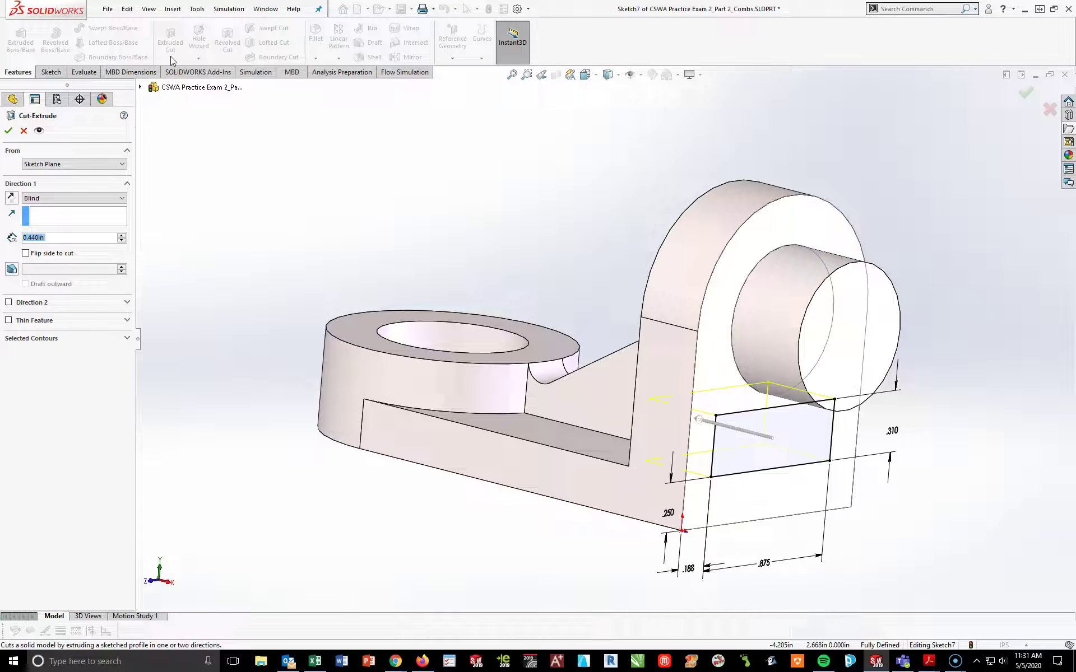
{"action": "left_click", "coordinate": [53, 199]}
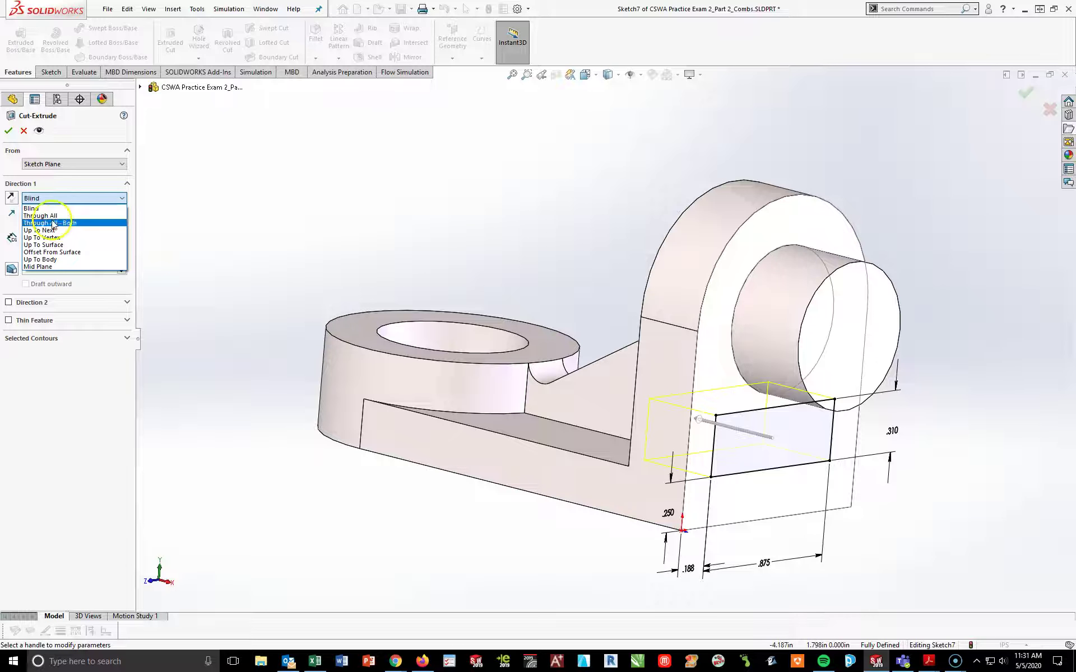
{"action": "left_click", "coordinate": [56, 253]}
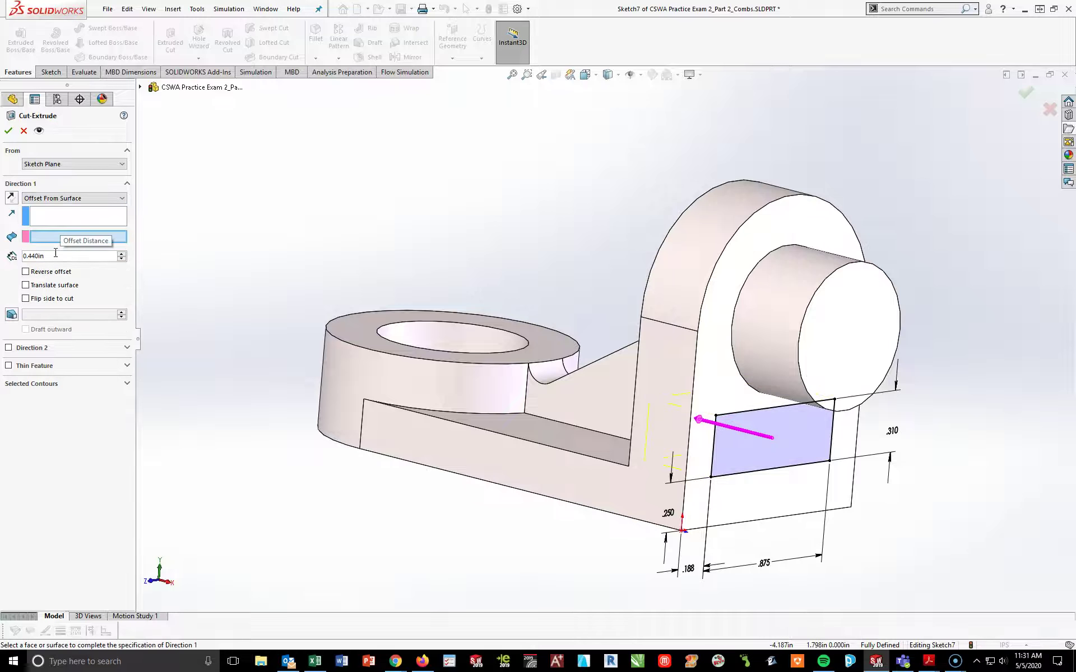
{"action": "left_click", "coordinate": [90, 319]}
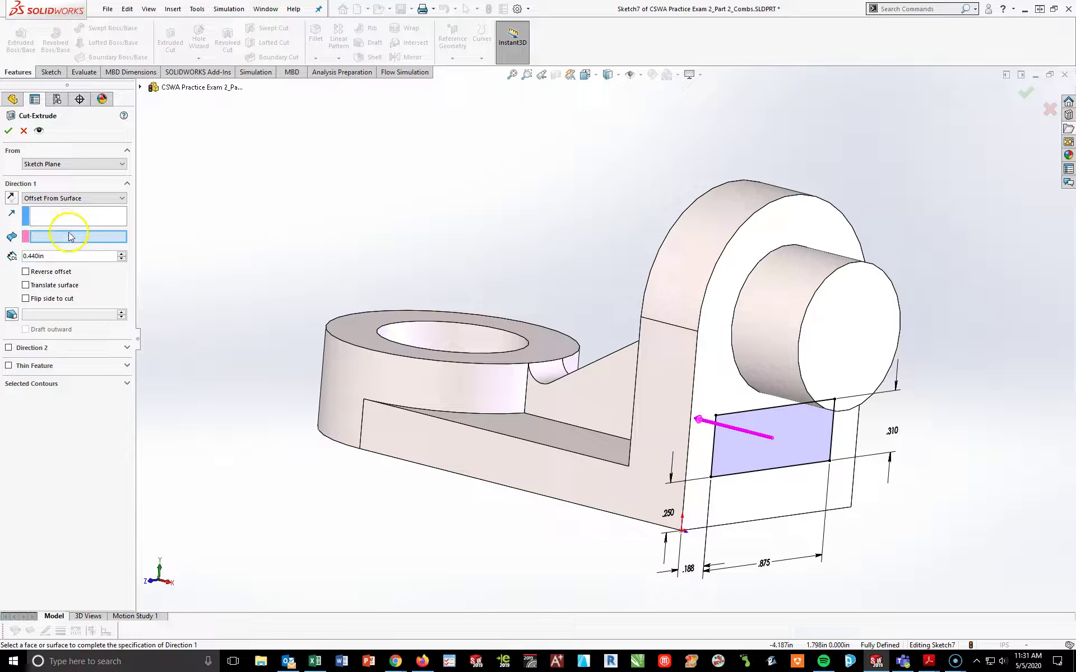
{"action": "middle_click_drag", "start_coordinate": [290, 336], "coordinate": [461, 432]}
{"action": "left_click", "coordinate": [749, 405]}
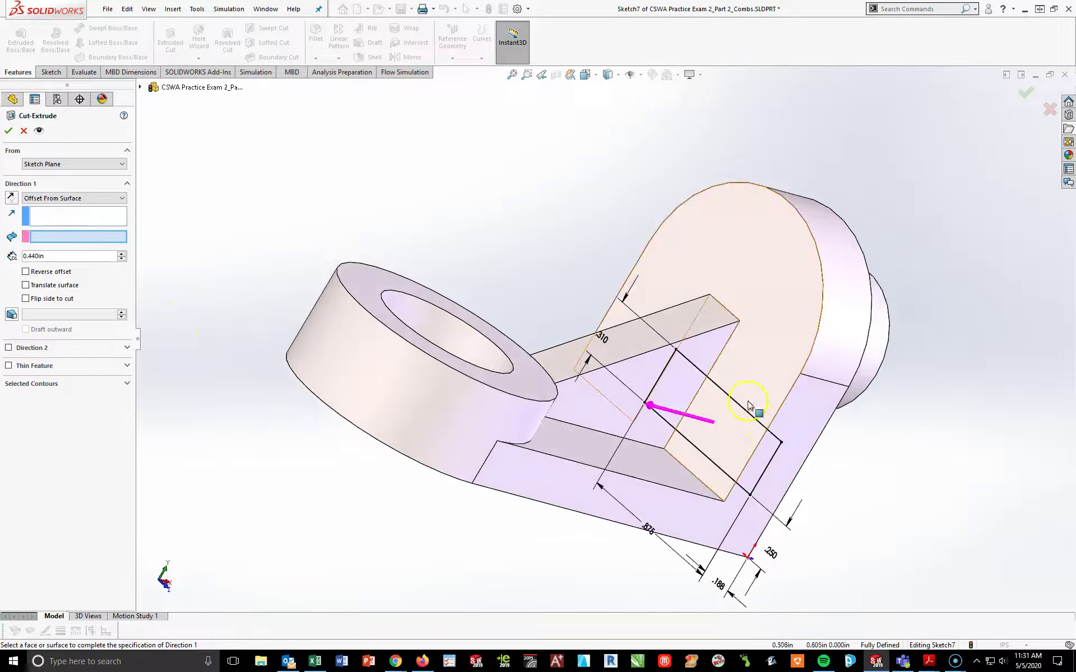
{"action": "middle_click_drag", "start_coordinate": [611, 582], "coordinate": [486, 551]}
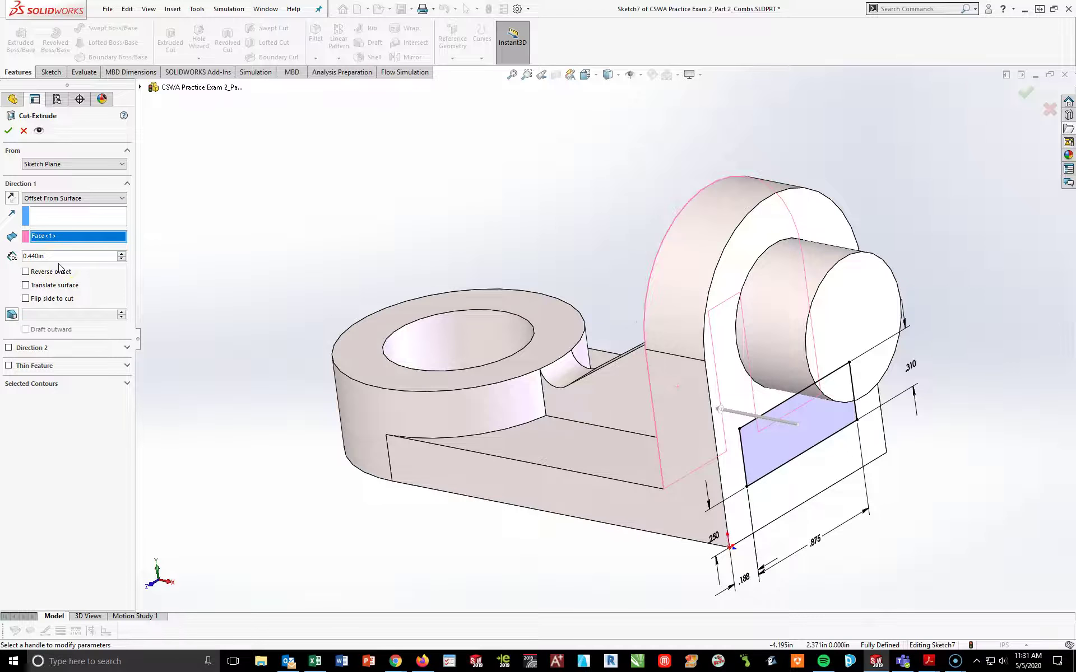
Set the cut's offset distance to 0.06 in and inspect the cut preview from the plate's side.
{"action": "double_click", "coordinate": [56, 255]}
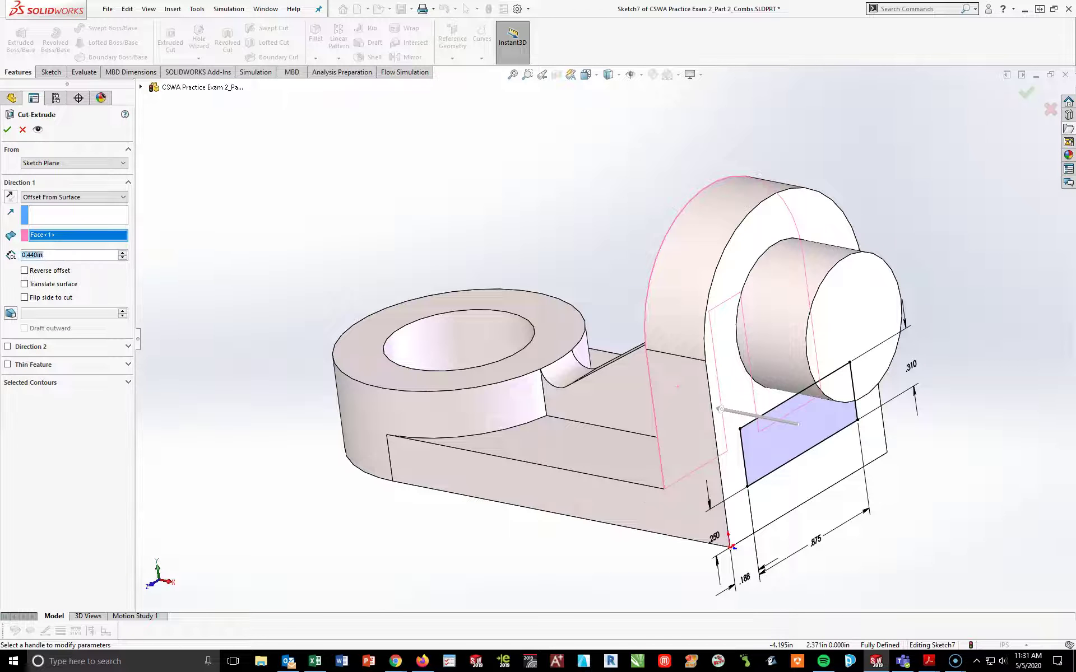
{"action": "type", "text": ".06"}
{"action": "key", "text": "Return"}
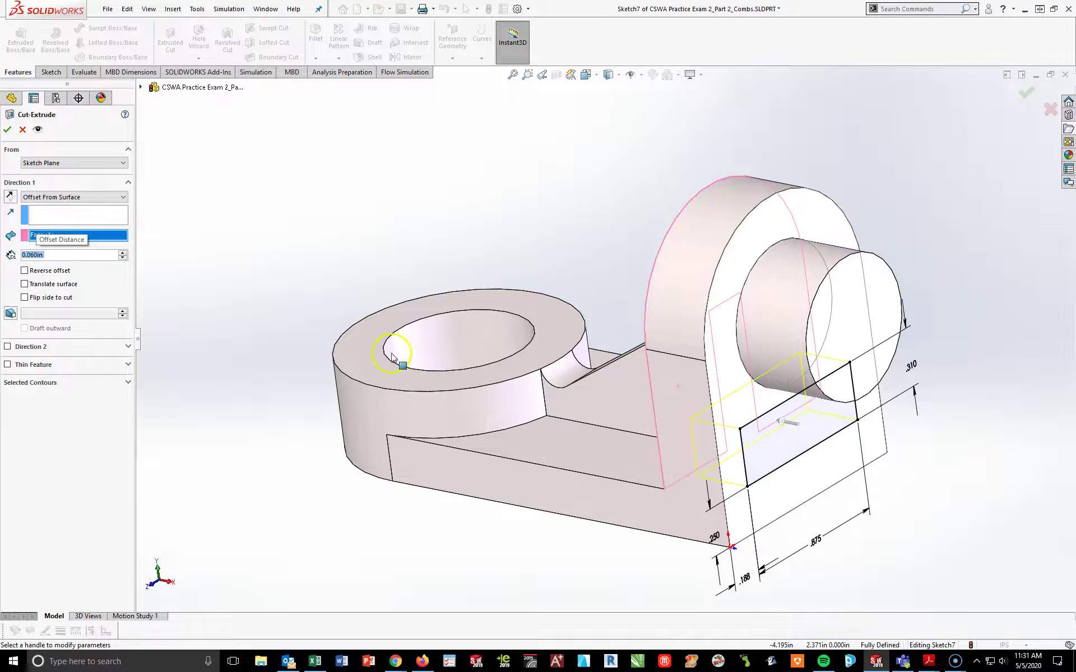
{"action": "mouse_move", "coordinate": [797, 508]}
{"action": "middle_mouse_down"}
{"action": "mouse_move", "coordinate": [840, 471]}
{"action": "mouse_move", "coordinate": [715, 423]}
{"action": "mouse_move", "coordinate": [810, 447]}
{"action": "middle_mouse_up"}
{"action": "scroll", "coordinate": [803, 413], "scroll_direction": "down", "scroll_amount": 6}
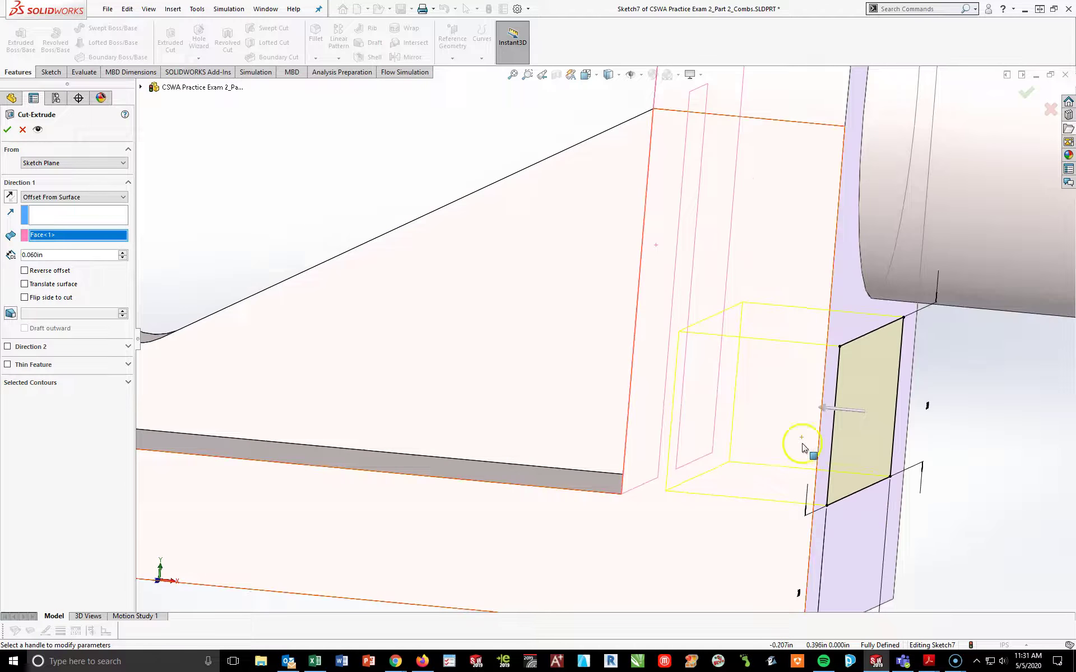
{"action": "middle_click_drag", "start_coordinate": [696, 397], "coordinate": [720, 415]}
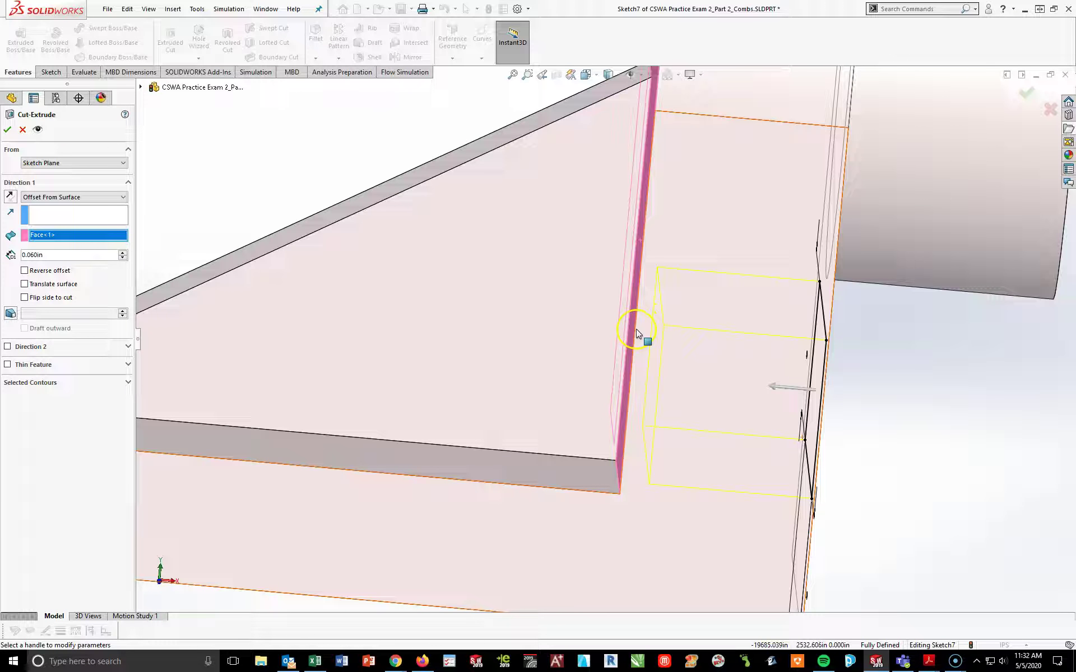
{"action": "scroll", "coordinate": [785, 505], "scroll_direction": "up", "scroll_amount": 5}
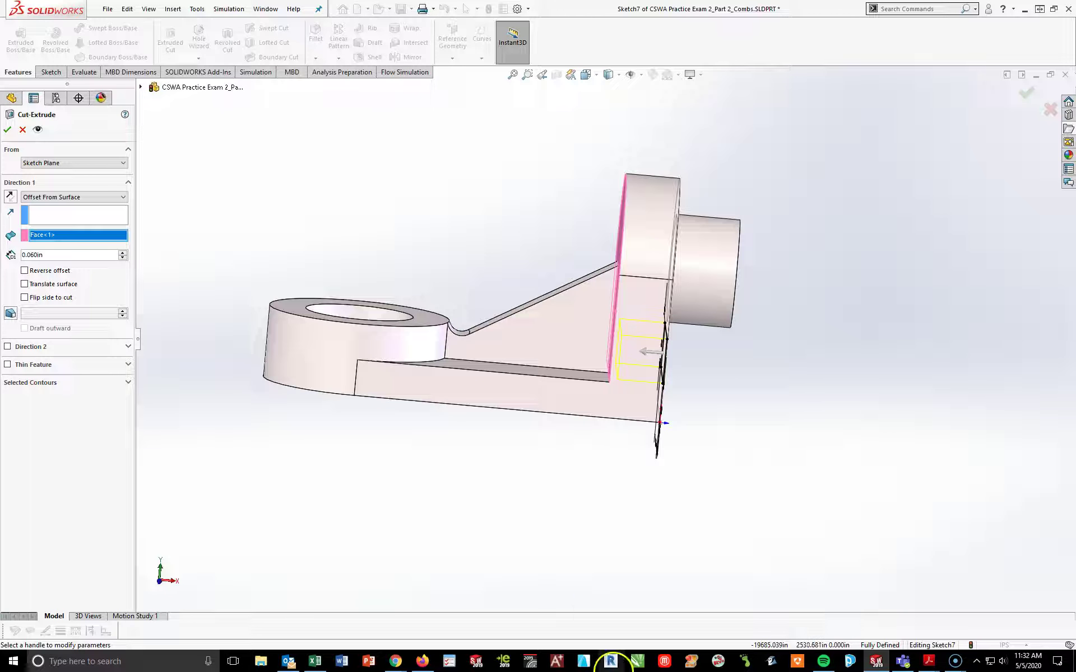
Complete the offset pocket cut in the upright plate and clear the selection.
{"action": "left_click", "coordinate": [7, 130]}
{"action": "middle_click_drag", "start_coordinate": [769, 492], "coordinate": [714, 527]}
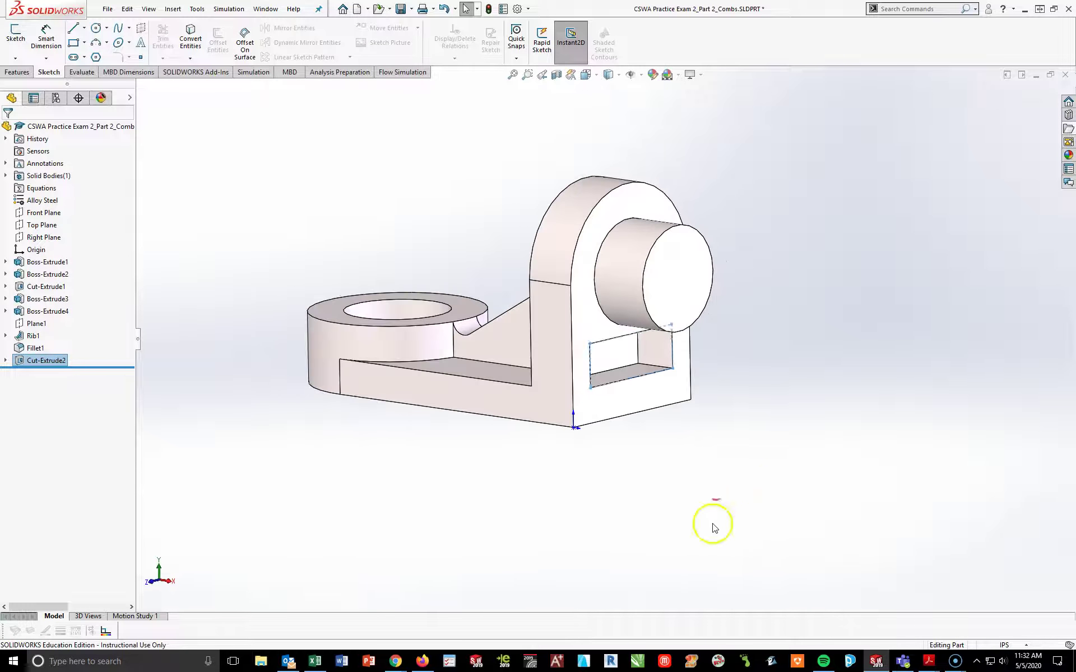
{"action": "left_click", "coordinate": [724, 518]}
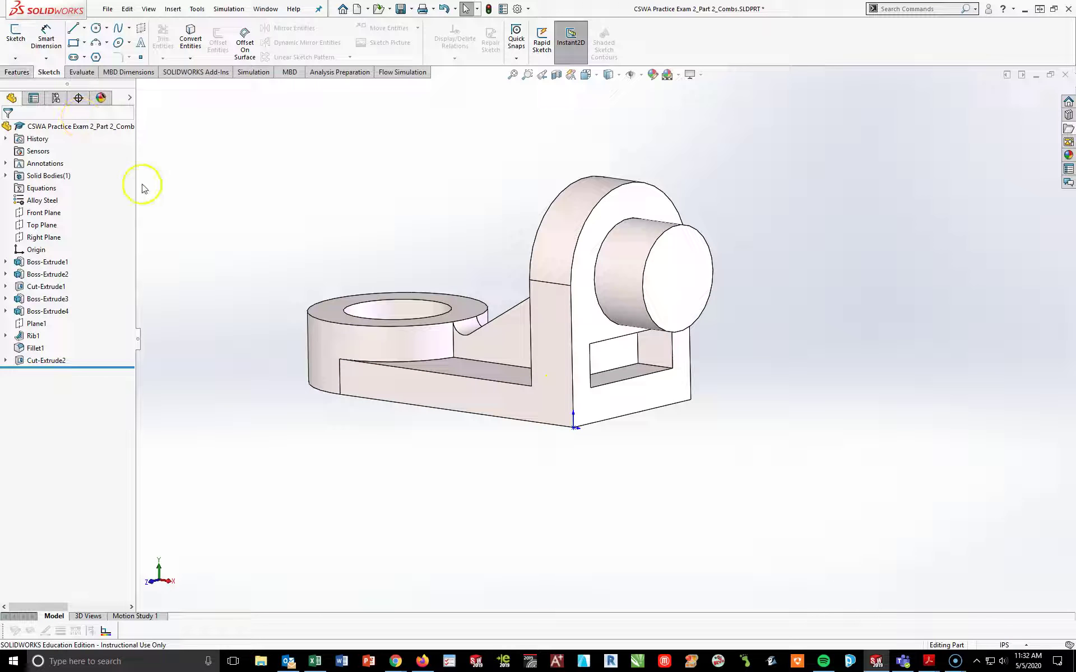
Start a sketch on the bracket's L-shaped side face and draw a circle about 0.17 in in diameter in the upright portion.
{"action": "left_click", "coordinate": [37, 323]}
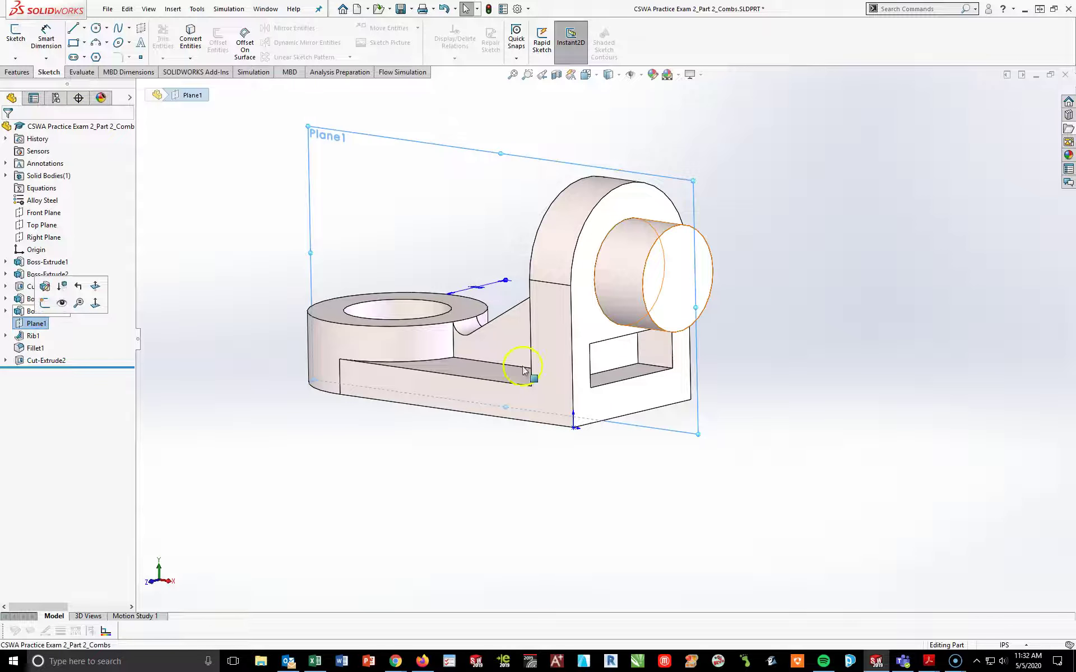
{"action": "left_click", "coordinate": [563, 362]}
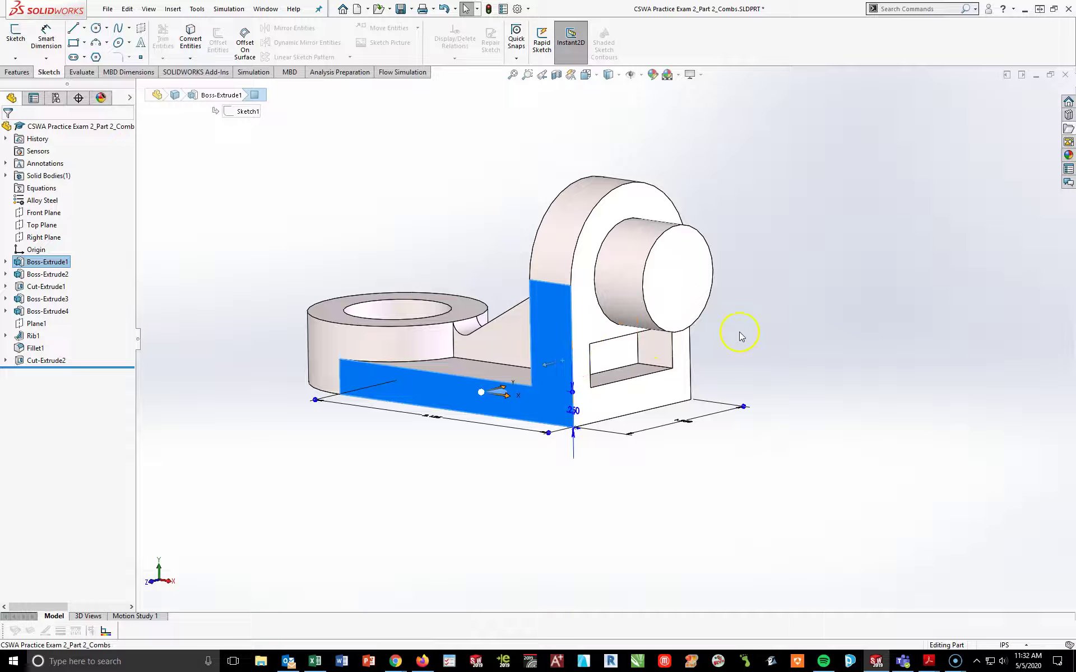
{"action": "left_click", "coordinate": [16, 33]}
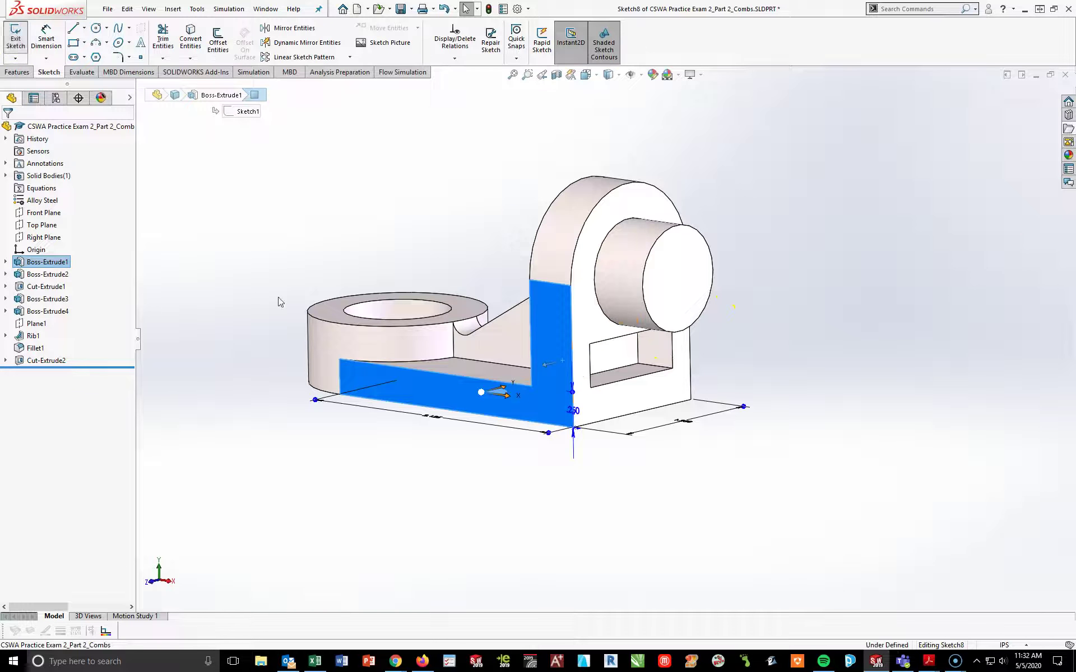
{"action": "key", "text": "space"}
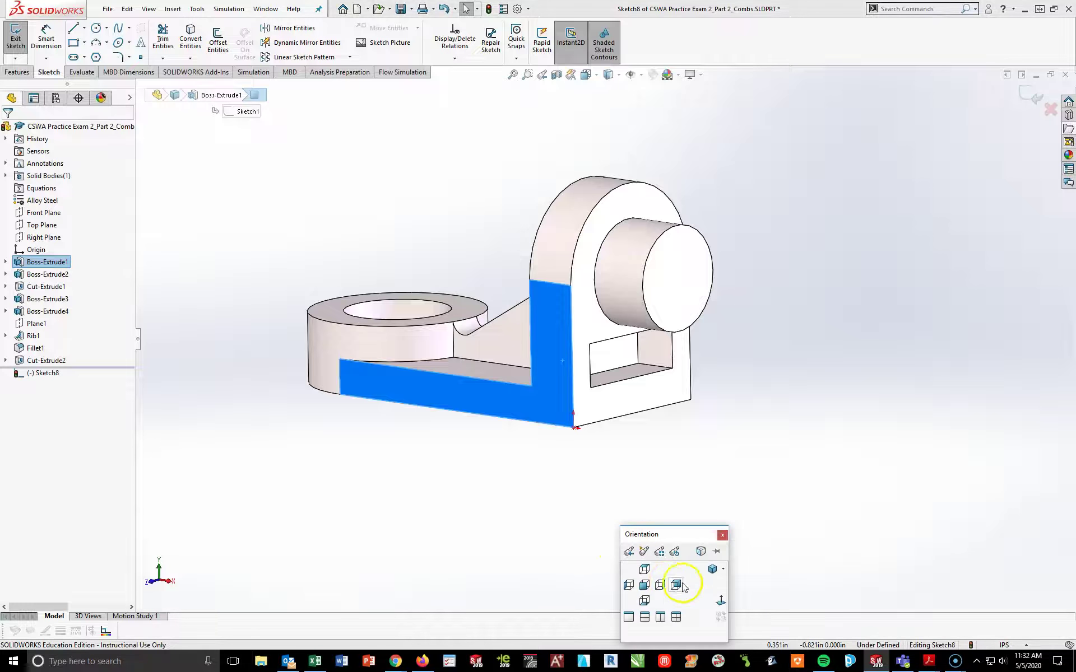
{"action": "left_click", "coordinate": [707, 605]}
{"action": "left_click", "coordinate": [97, 27]}
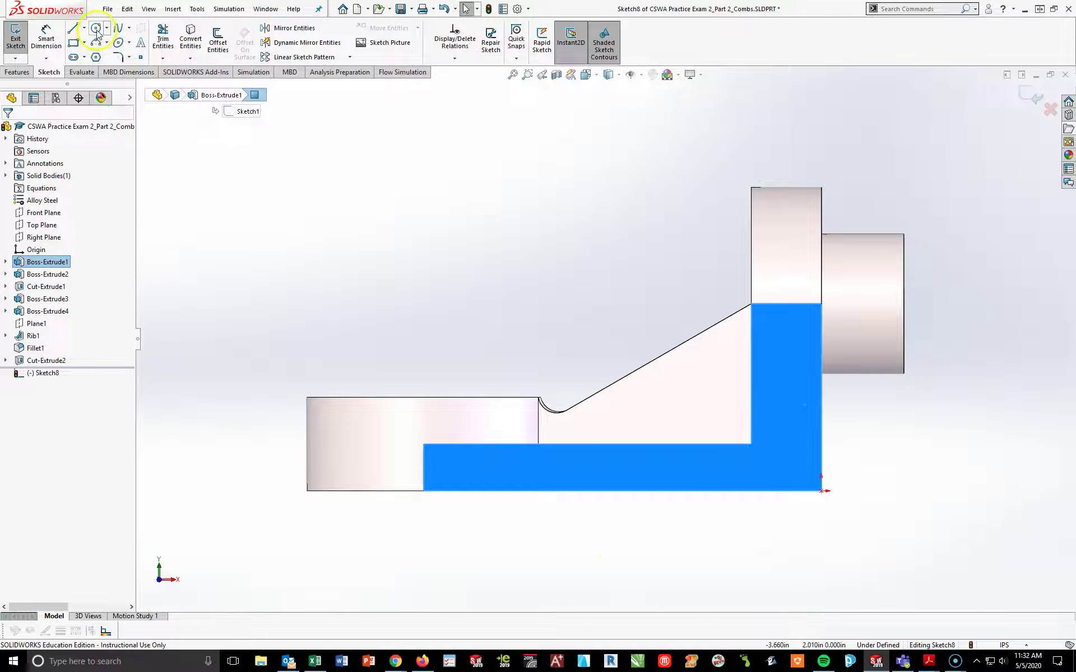
{"action": "left_click_drag", "start_coordinate": [786, 421], "coordinate": [800, 429]}
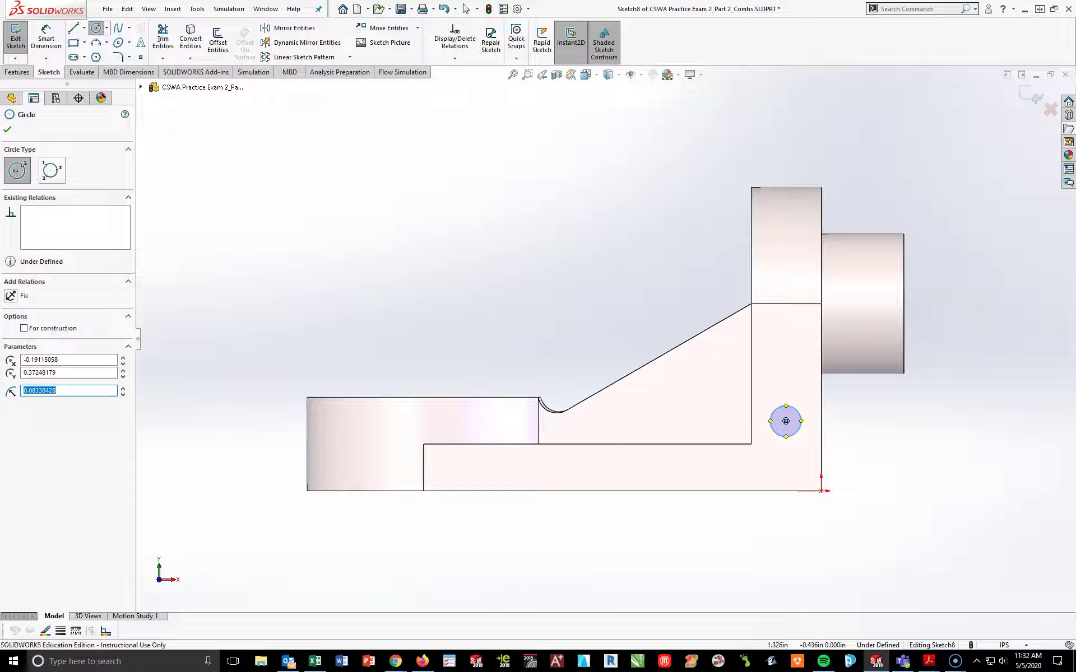
Dimension the circle's diameter as 0.136 in.
{"action": "left_click", "coordinate": [48, 36]}
{"action": "left_click", "coordinate": [802, 426]}
{"action": "left_click", "coordinate": [919, 511]}
{"action": "type", "text": ".136"}
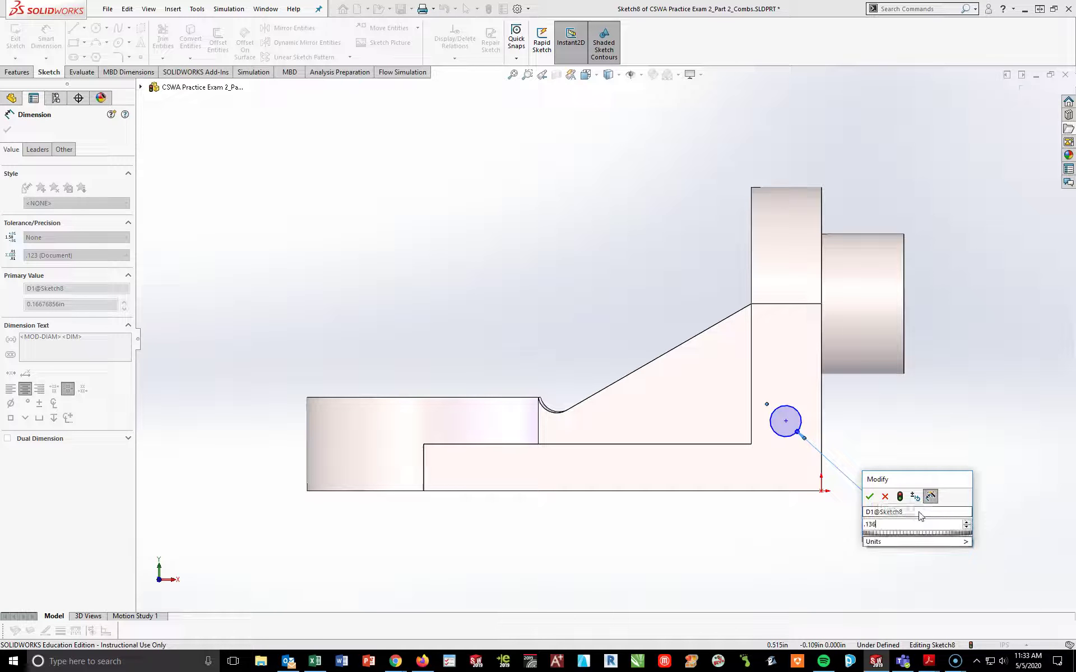
{"action": "key", "text": "Return"}
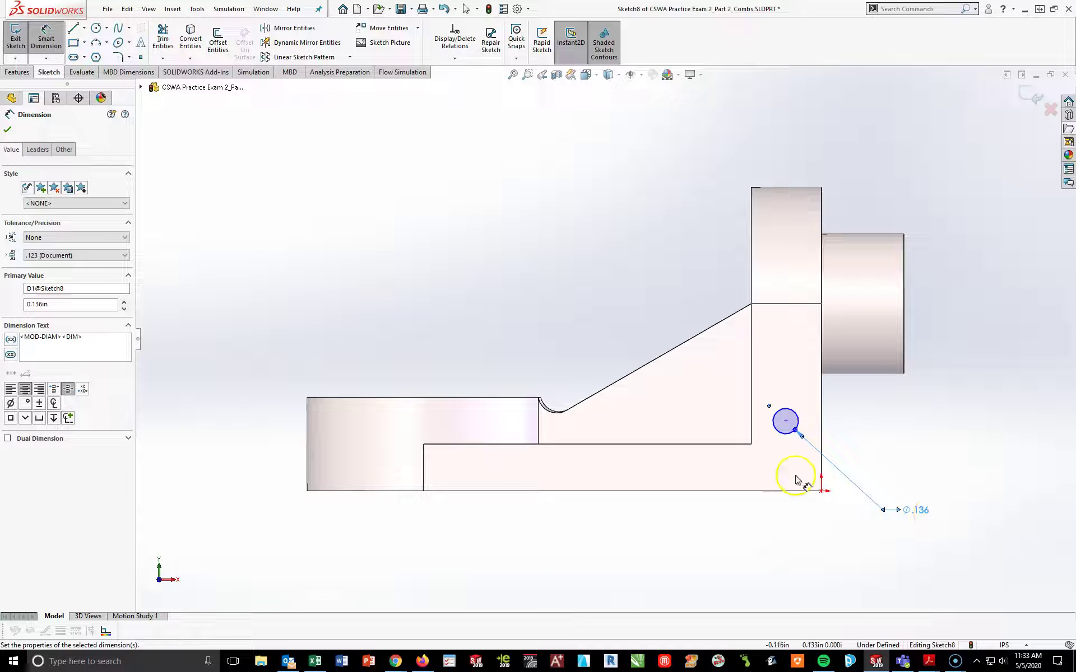
Dimension the circle's center 0.125 in from the upright plate's vertical edge on the round boss side and finish dimensioning.
{"action": "left_click", "coordinate": [786, 422]}
{"action": "left_click", "coordinate": [821, 443]}
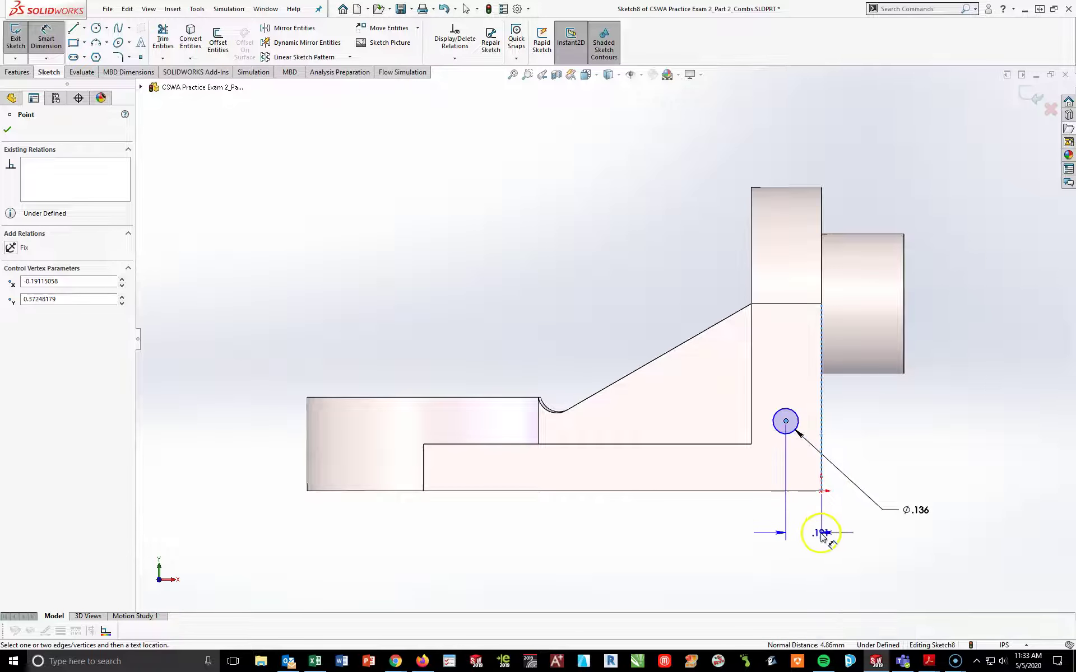
{"action": "left_click", "coordinate": [807, 532]}
{"action": "type", "text": ".125"}
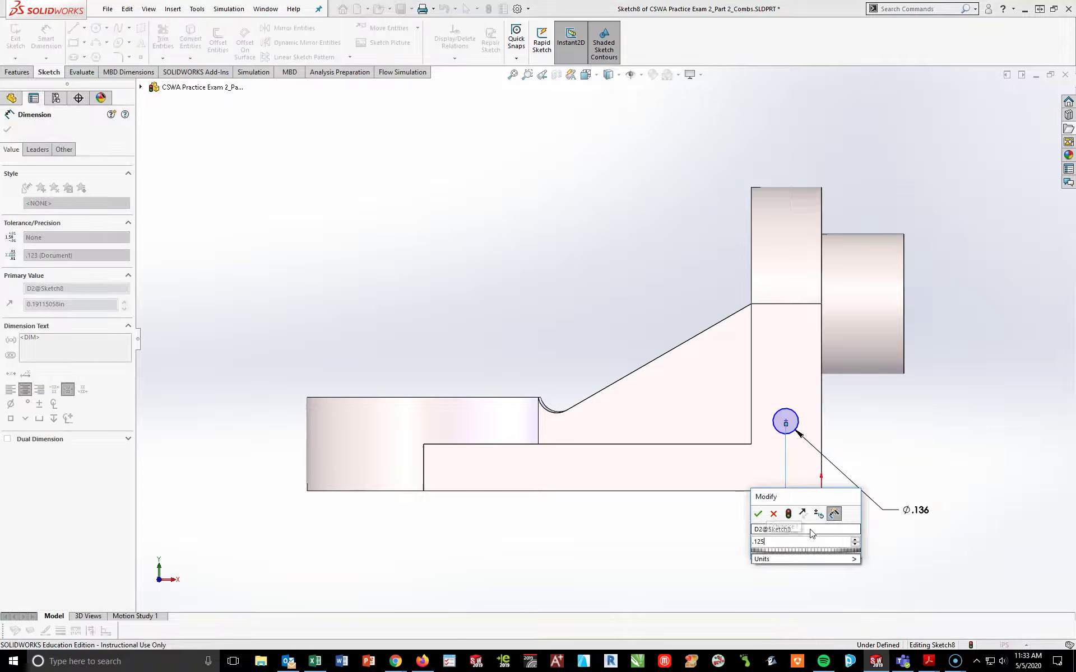
{"action": "key", "text": "Return"}
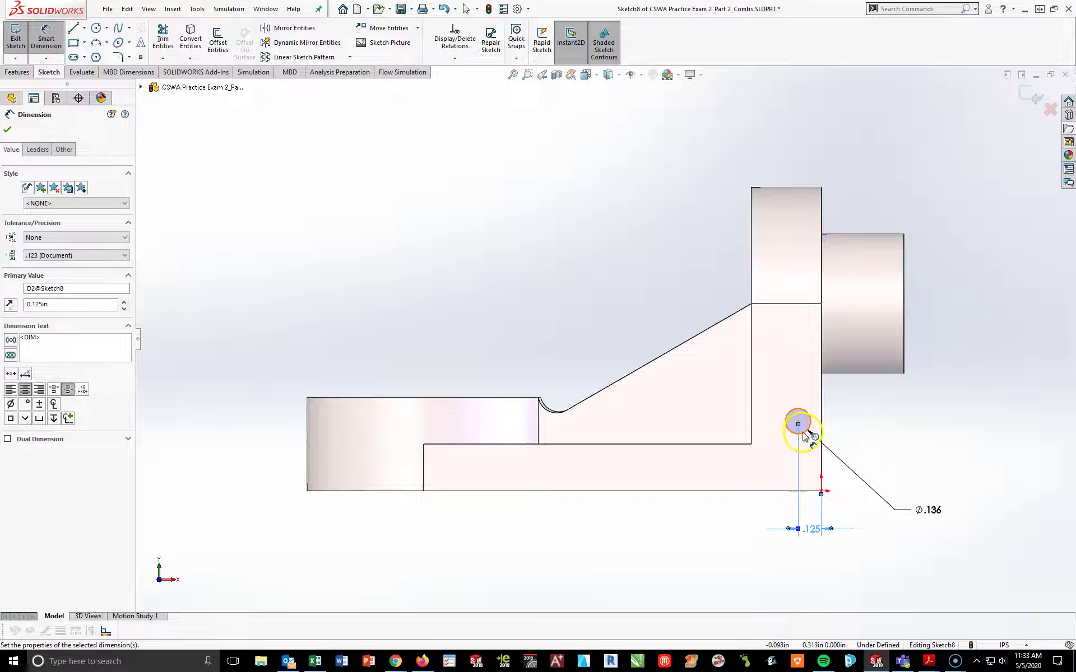
{"action": "left_click", "coordinate": [841, 448]}
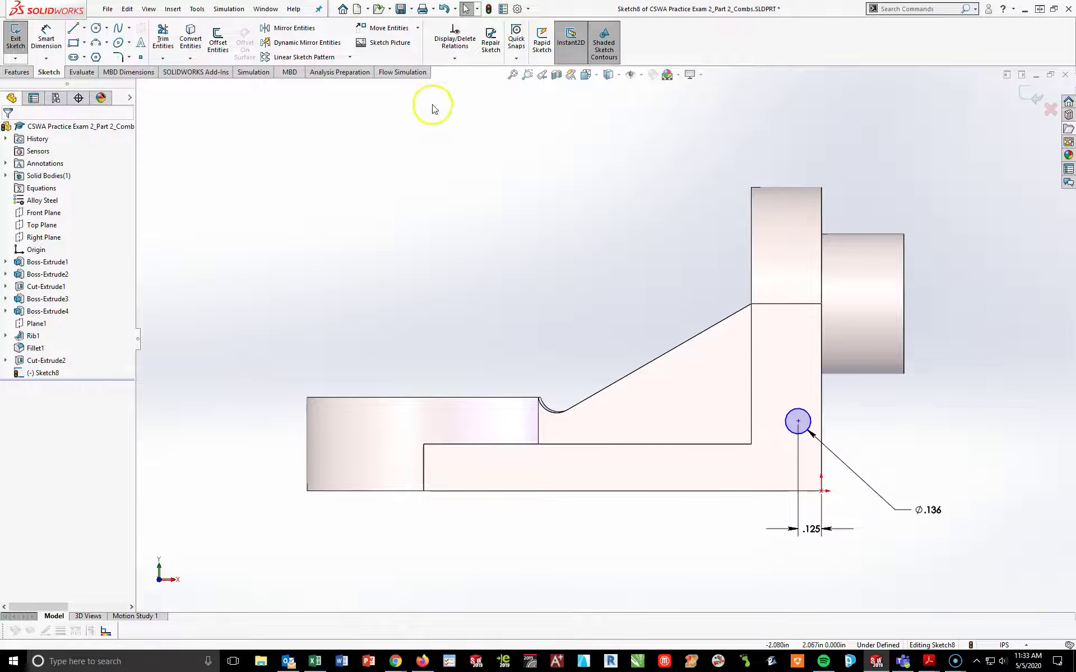
Display hidden lines and make the circle's center horizontal with the midpoint of the pocket's hidden inner vertical edge.
{"action": "left_click", "coordinate": [616, 76]}
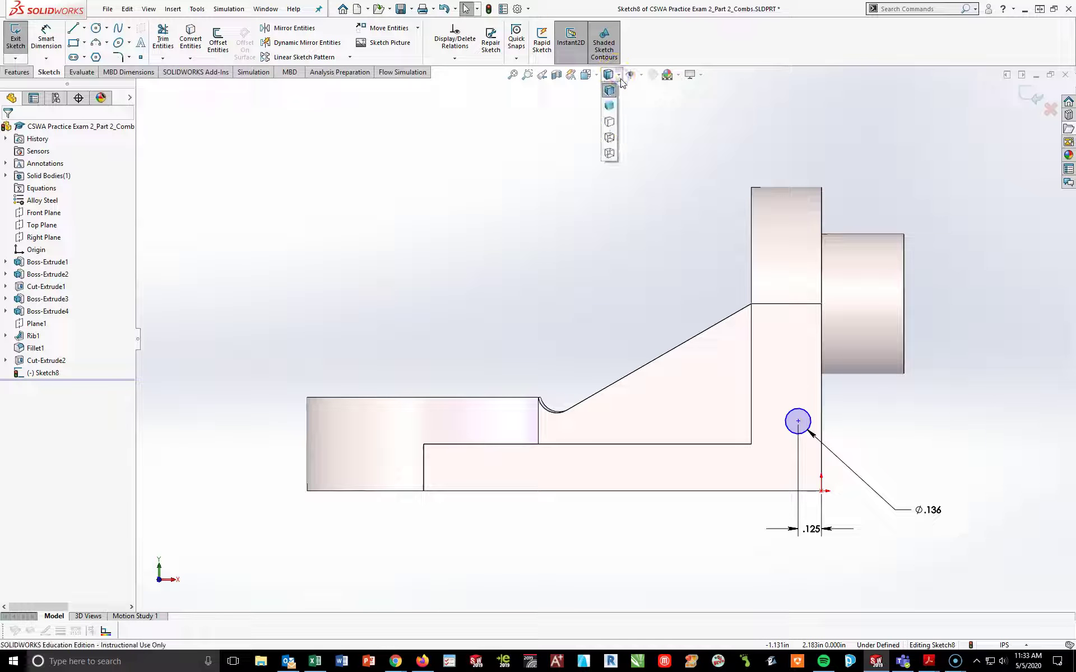
{"action": "left_click", "coordinate": [610, 136]}
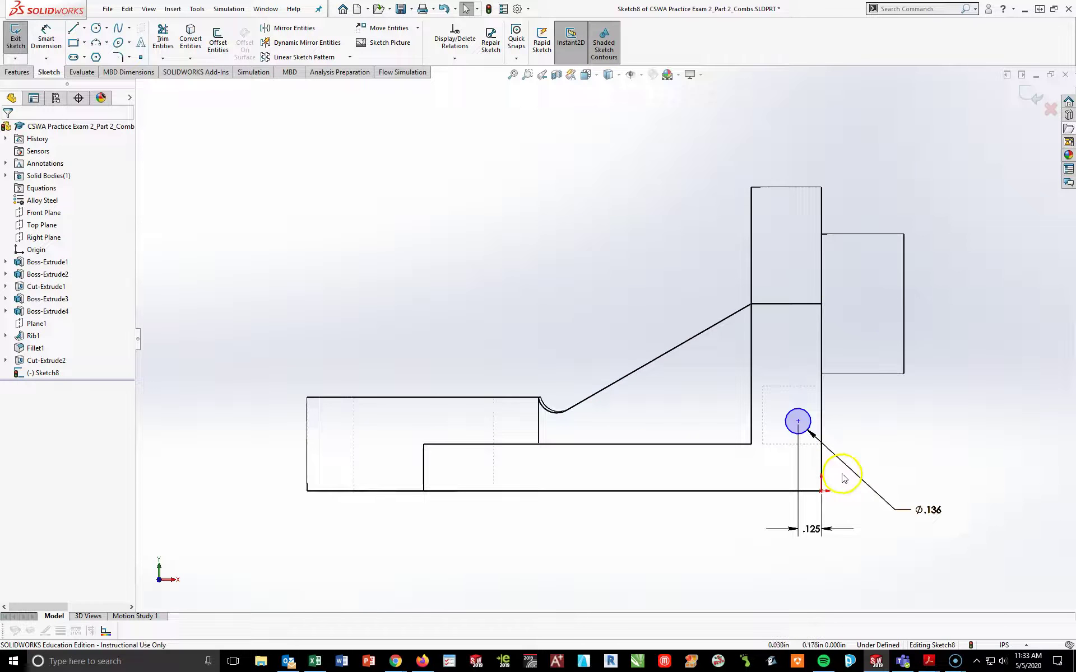
{"action": "left_click", "coordinate": [763, 416]}
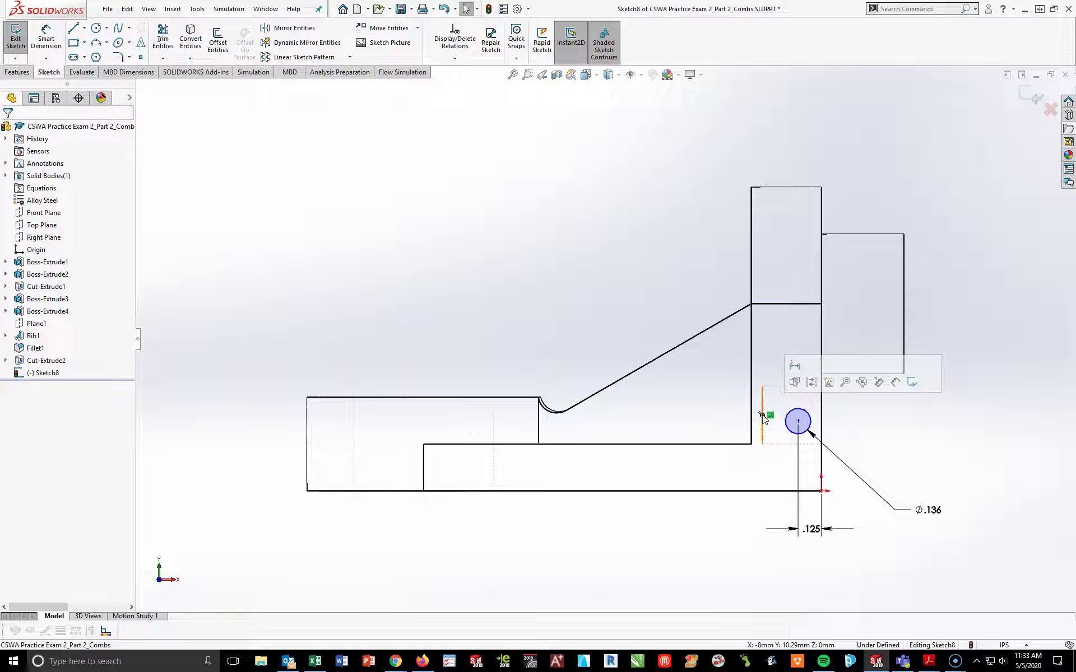
{"action": "left_click", "coordinate": [798, 423], "text": "ctrl"}
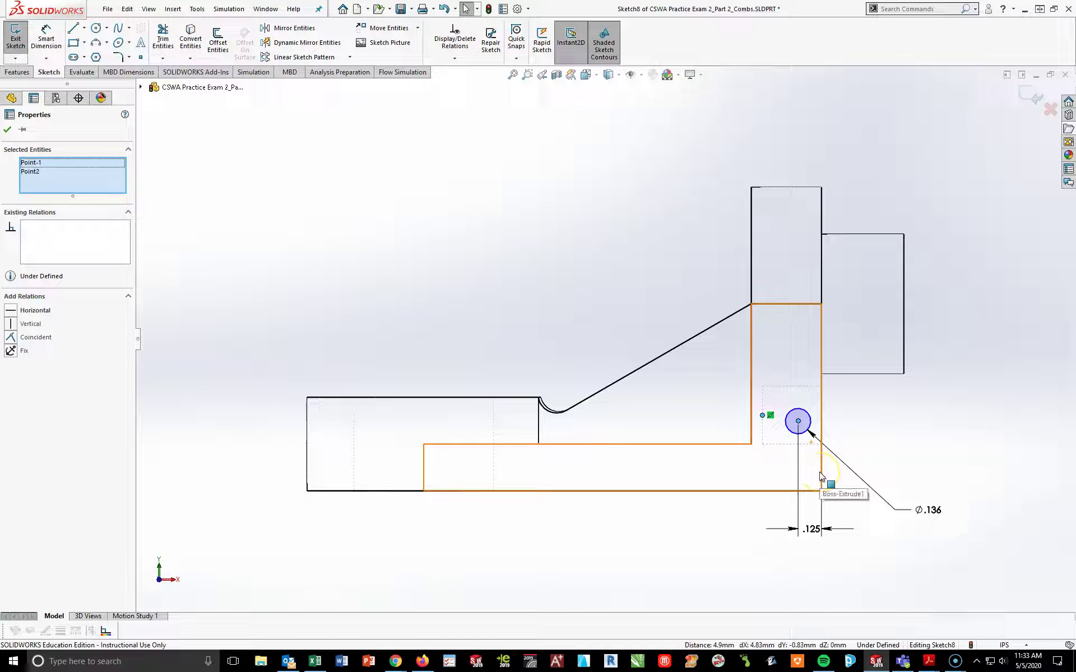
{"action": "left_click", "coordinate": [11, 311]}
{"action": "left_click", "coordinate": [954, 444]}
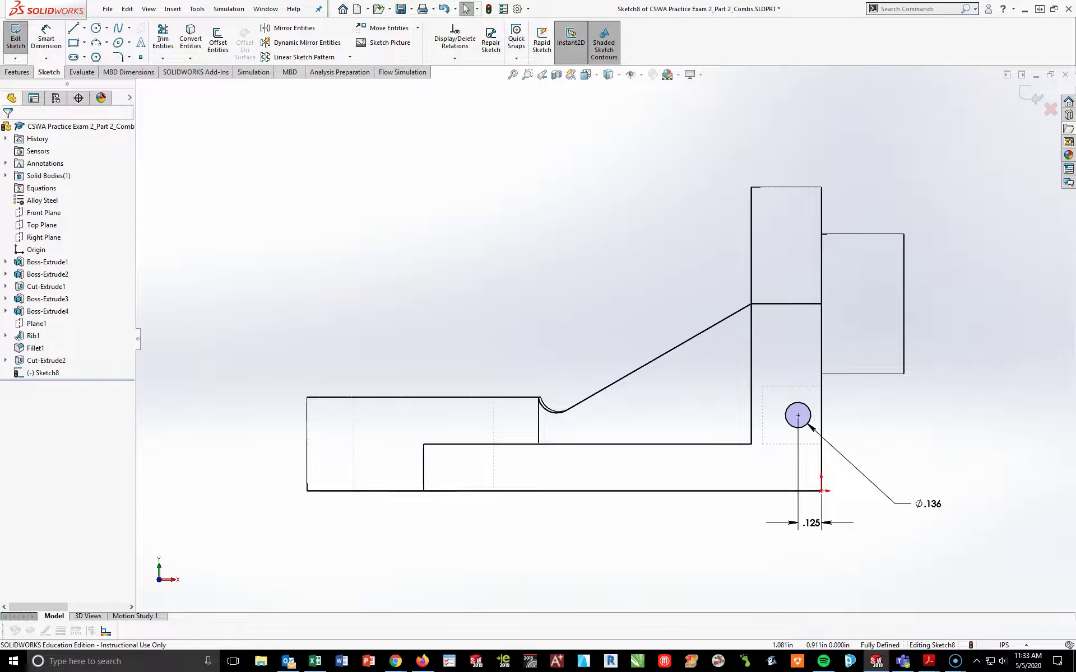
Switch to the exam PDF in Adobe Acrobat Reader and examine how the cross hole aligns with the pocket, then minimize it.
{"action": "key", "text": "alt+Tab"}
{"action": "left_click_drag", "start_coordinate": [807, 65], "coordinate": [529, 91]}
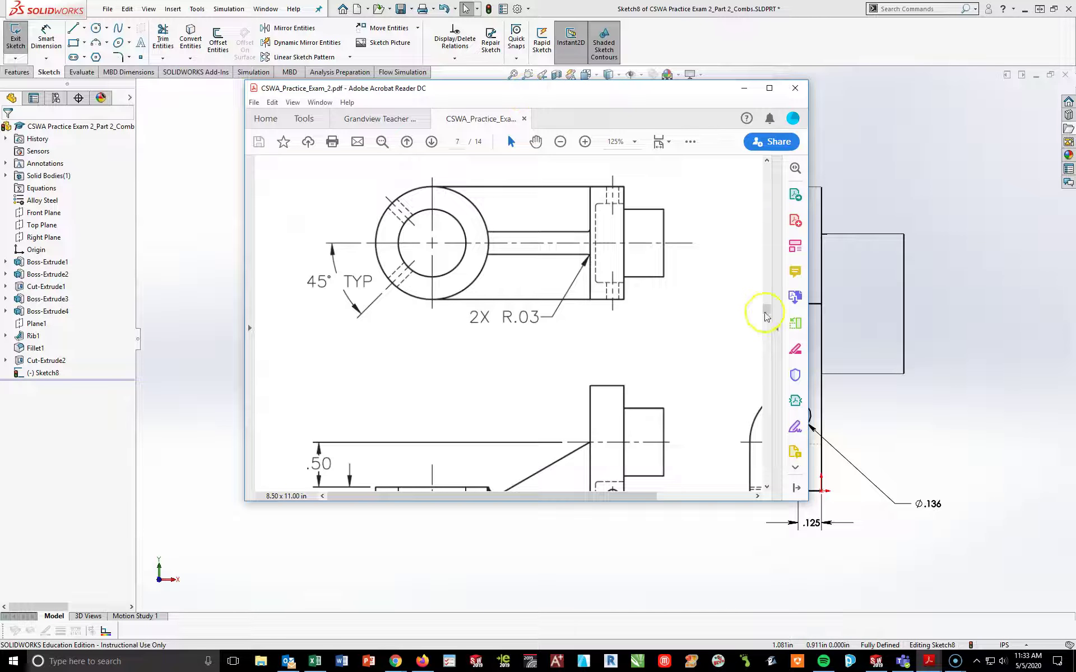
{"action": "left_click_drag", "start_coordinate": [765, 309], "coordinate": [765, 316]}
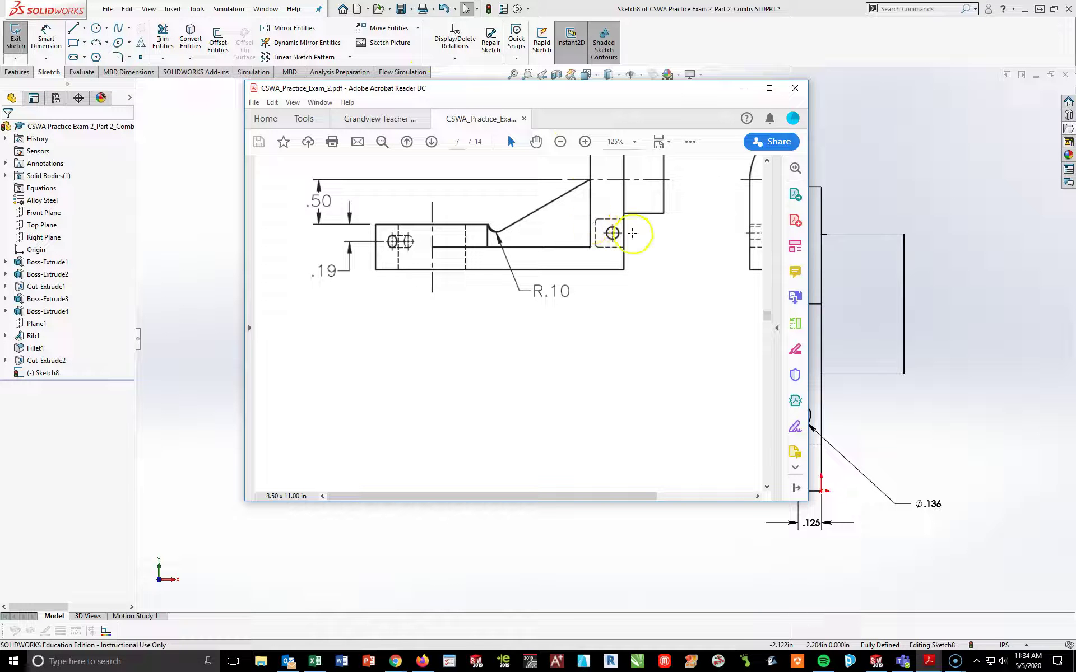
{"action": "left_click_drag", "start_coordinate": [589, 91], "coordinate": [596, 94]}
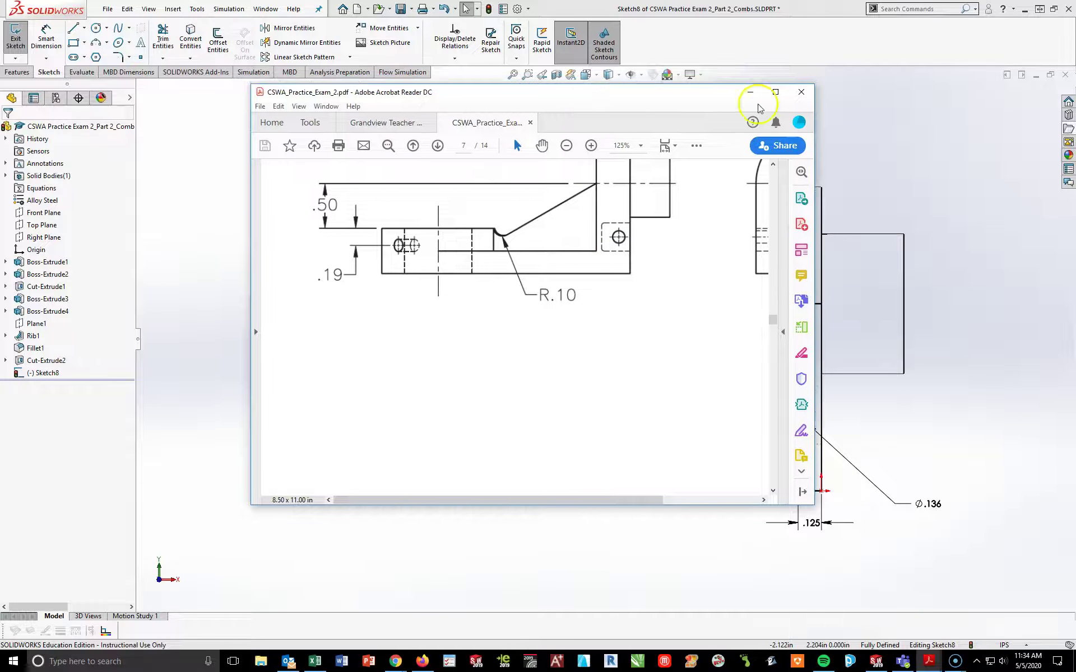
{"action": "left_click", "coordinate": [752, 92]}
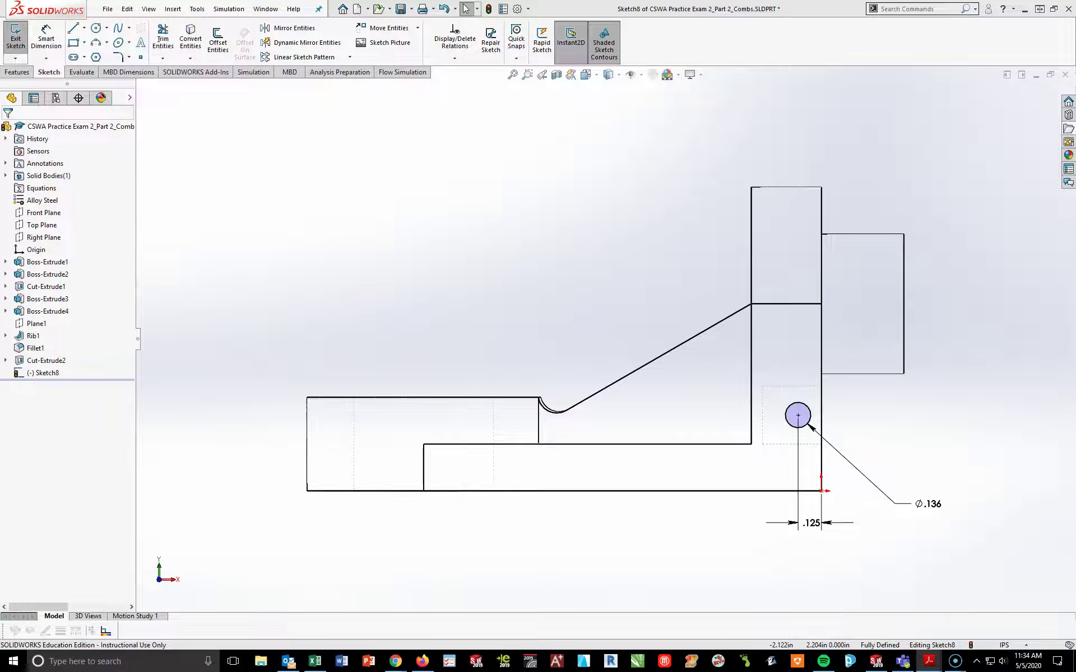
Restore the Shaded With Edges display and cut the circle with an Extruded Cut set to Through All.
{"action": "left_click", "coordinate": [619, 77]}
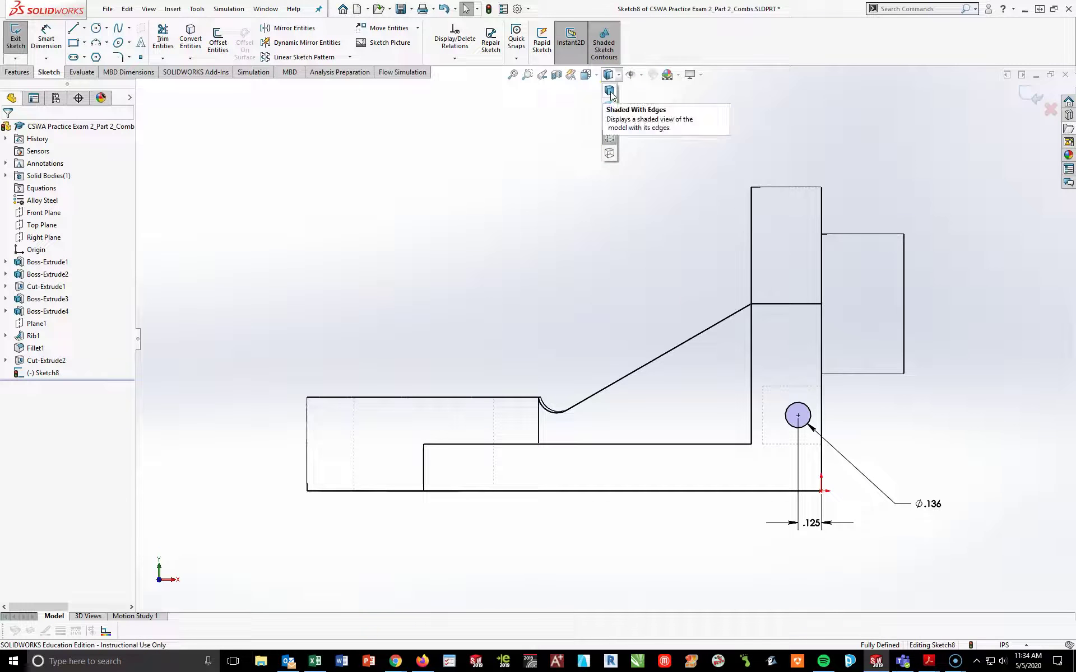
{"action": "left_click", "coordinate": [610, 91]}
{"action": "middle_click_drag", "start_coordinate": [980, 427], "coordinate": [917, 434]}
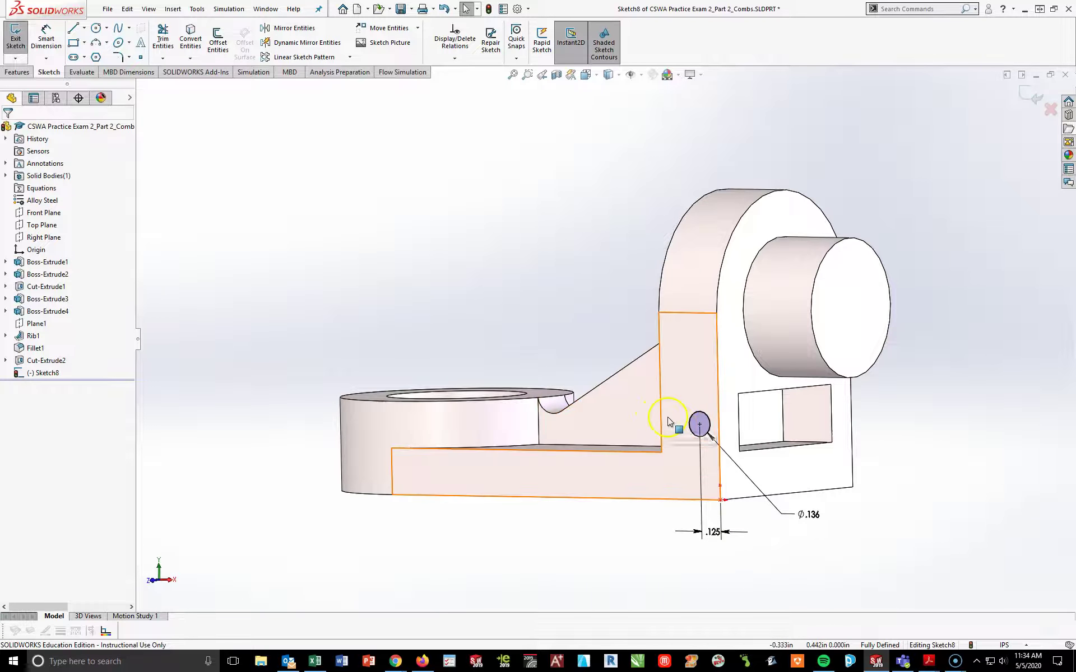
{"action": "left_click", "coordinate": [16, 72]}
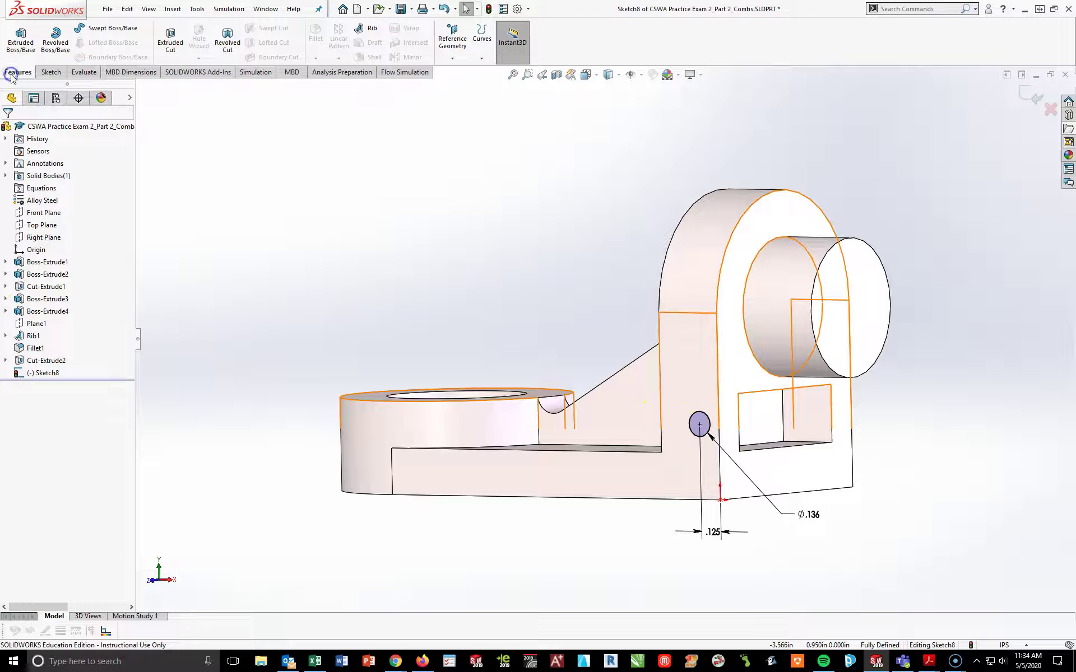
{"action": "left_click", "coordinate": [170, 39]}
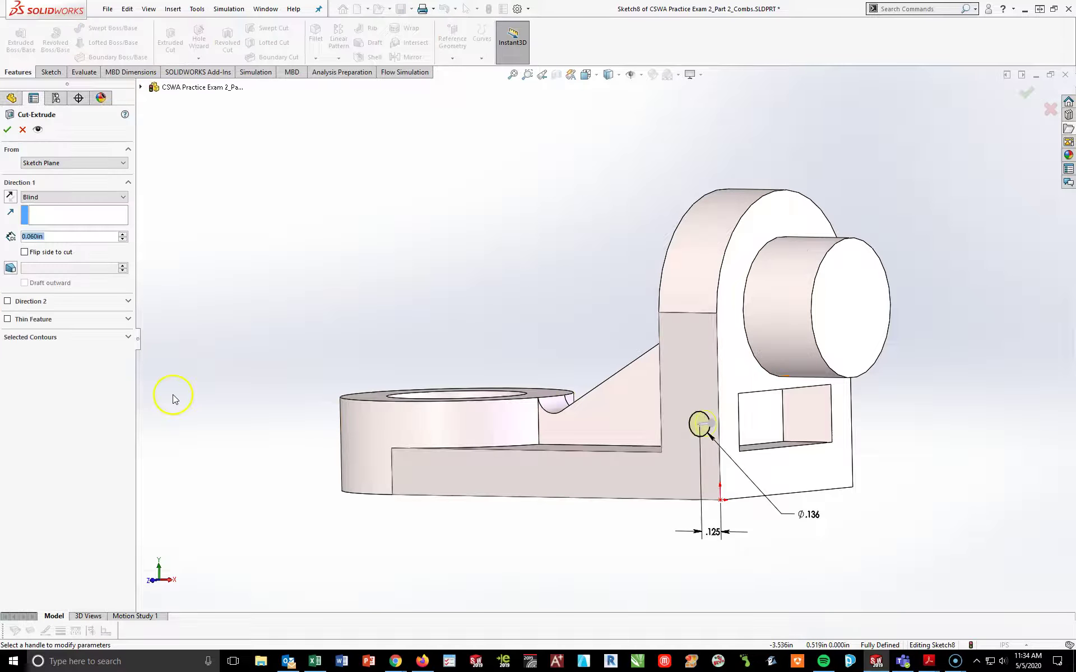
{"action": "left_click", "coordinate": [34, 197]}
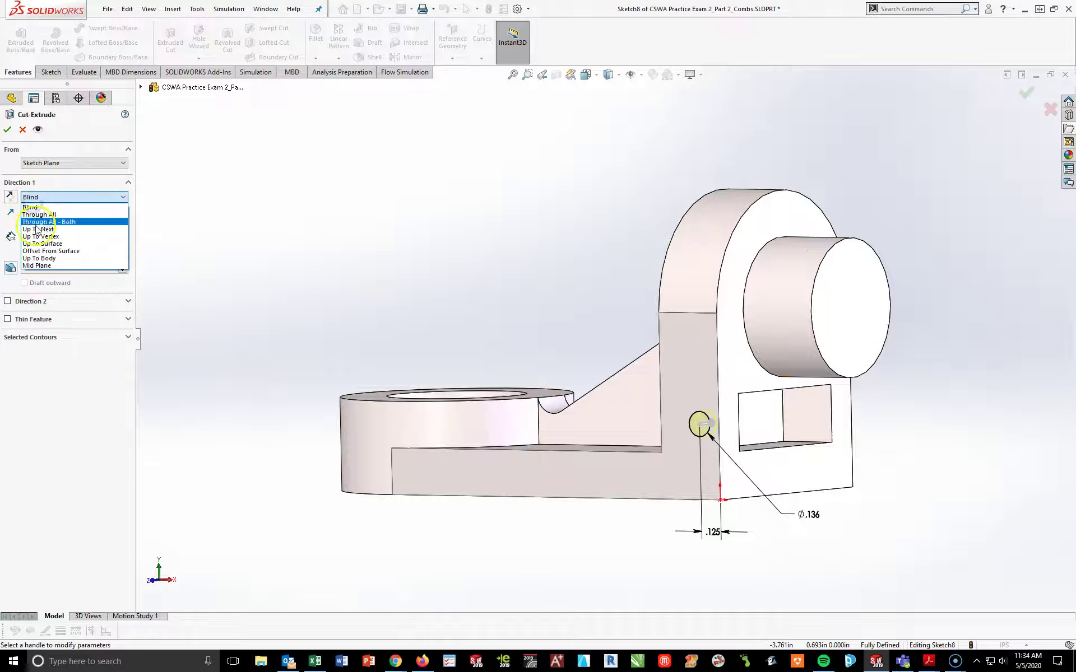
{"action": "left_click", "coordinate": [39, 212]}
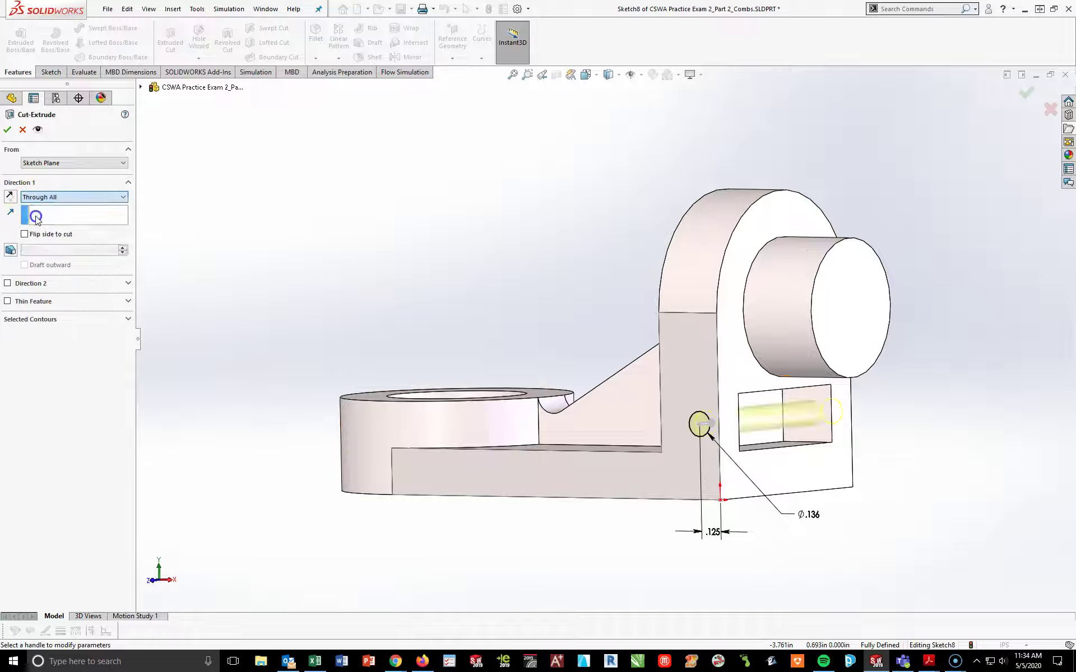
{"action": "left_click", "coordinate": [8, 130]}
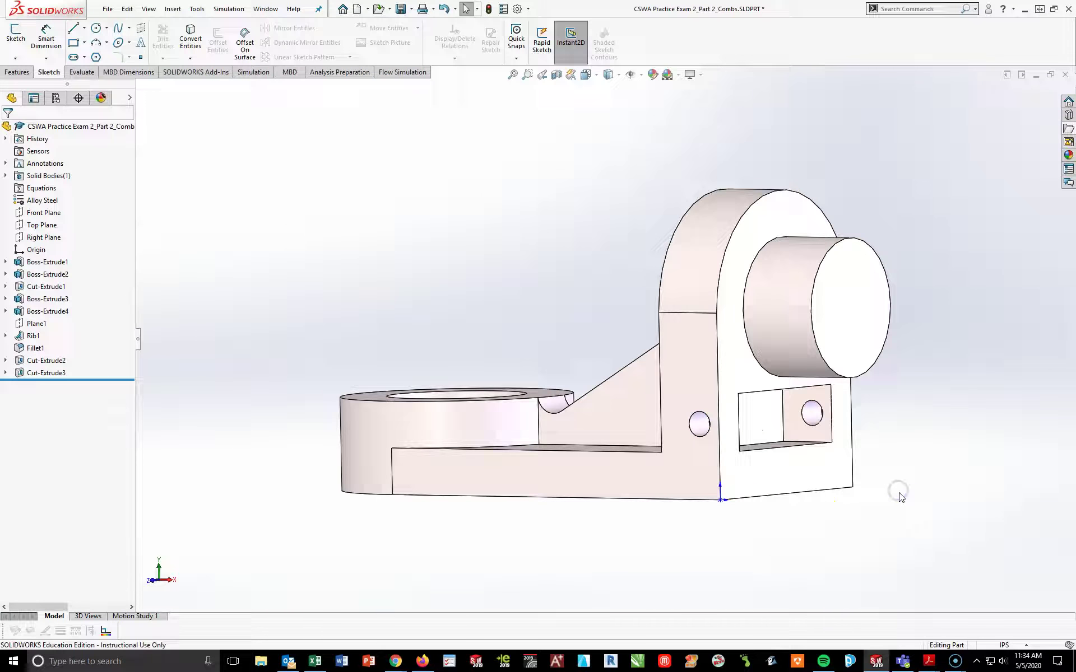
Return the part to the isometric orientation and start a constant-size fillet with a 0.03 in radius.
{"action": "key", "text": "space"}
{"action": "left_click", "coordinate": [991, 527]}
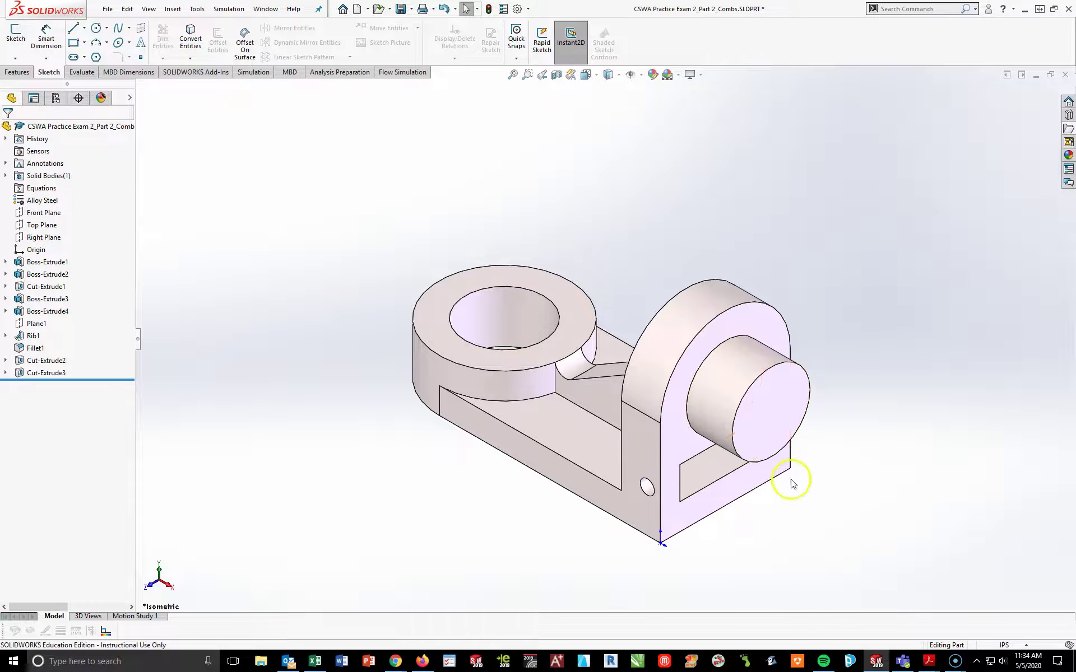
{"action": "middle_click_drag", "start_coordinate": [644, 480], "coordinate": [716, 480]}
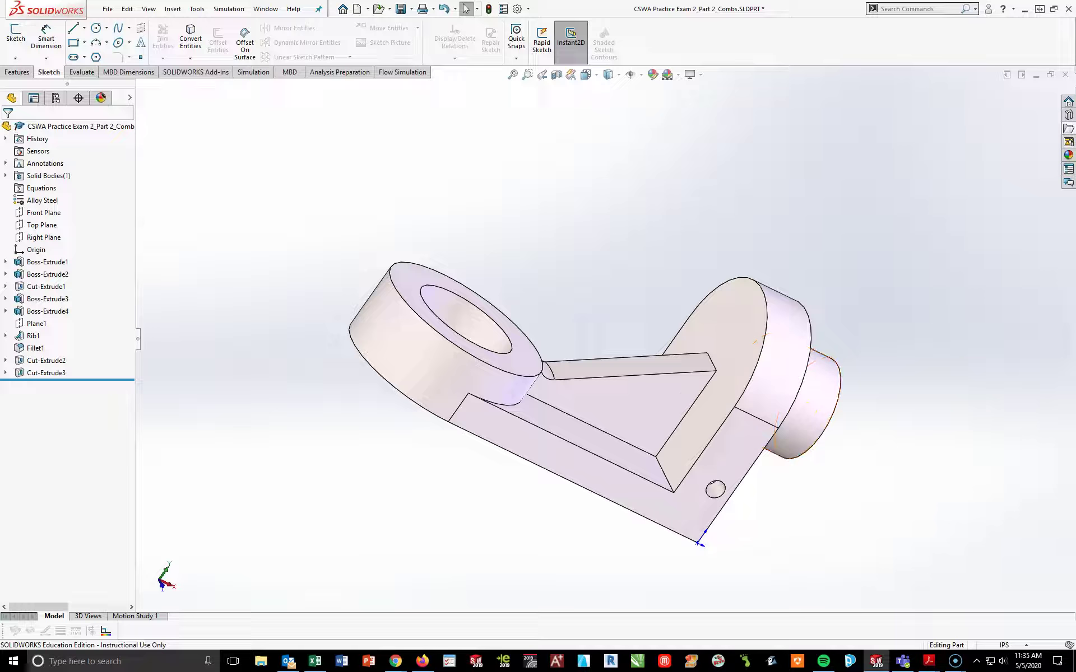
{"action": "left_click", "coordinate": [9, 72]}
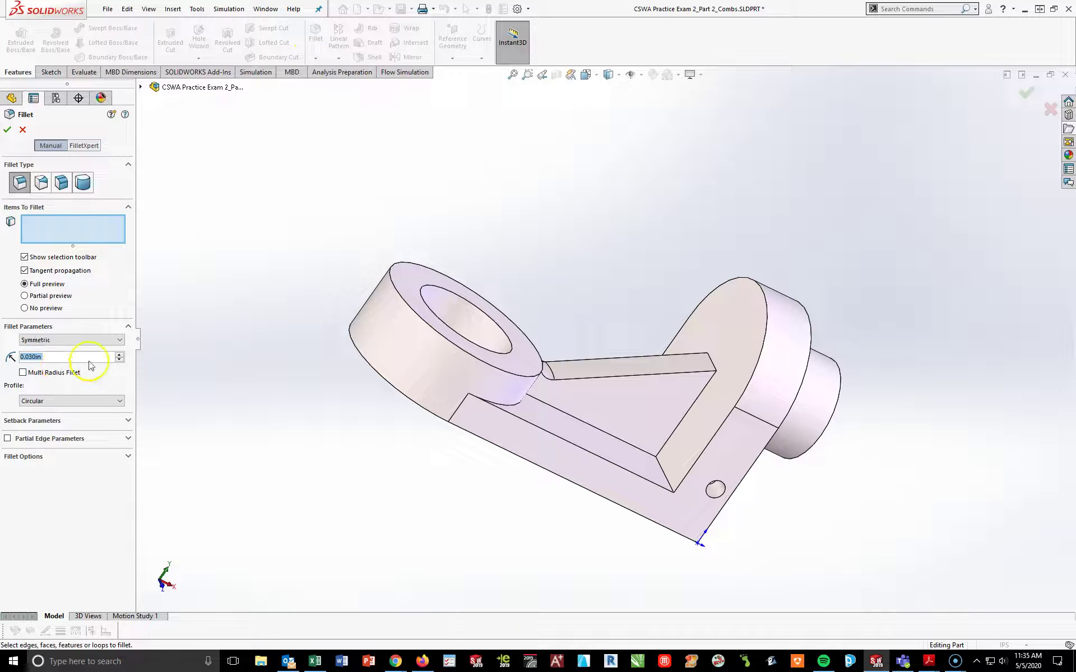
{"action": "left_click", "coordinate": [695, 414]}
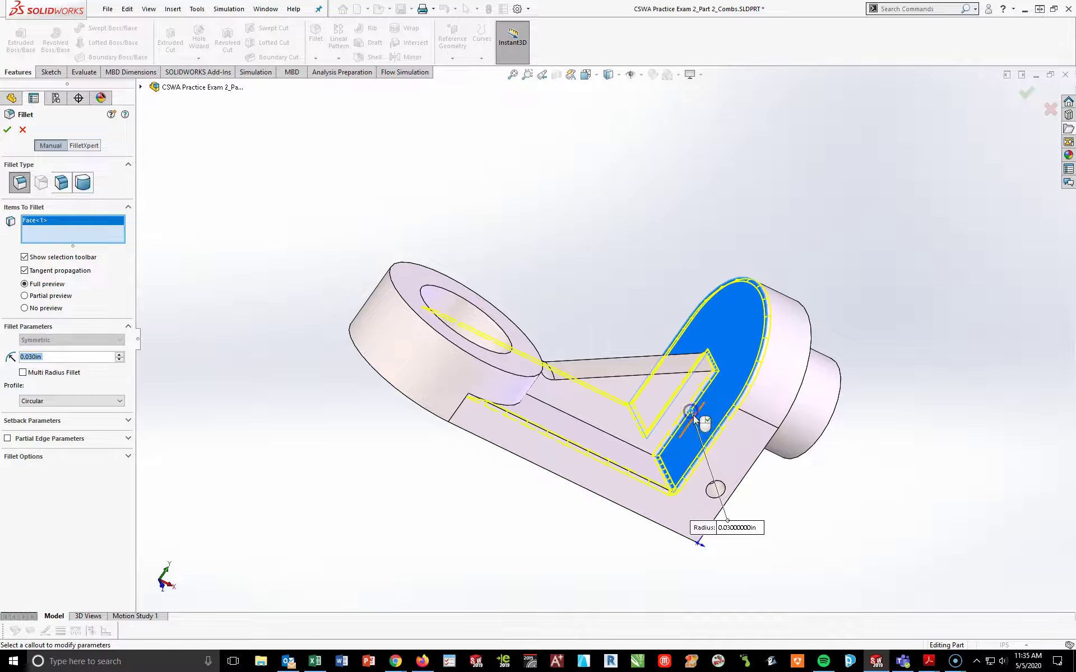
{"action": "left_click", "coordinate": [728, 384]}
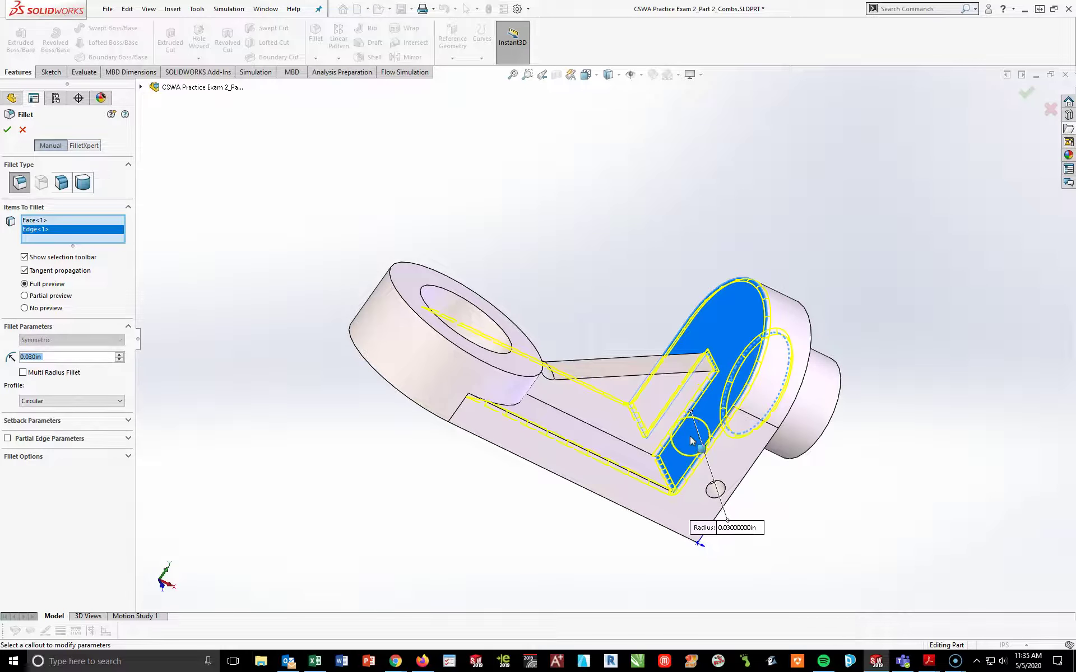
{"action": "left_click", "coordinate": [713, 419]}
{"action": "left_click", "coordinate": [726, 406]}
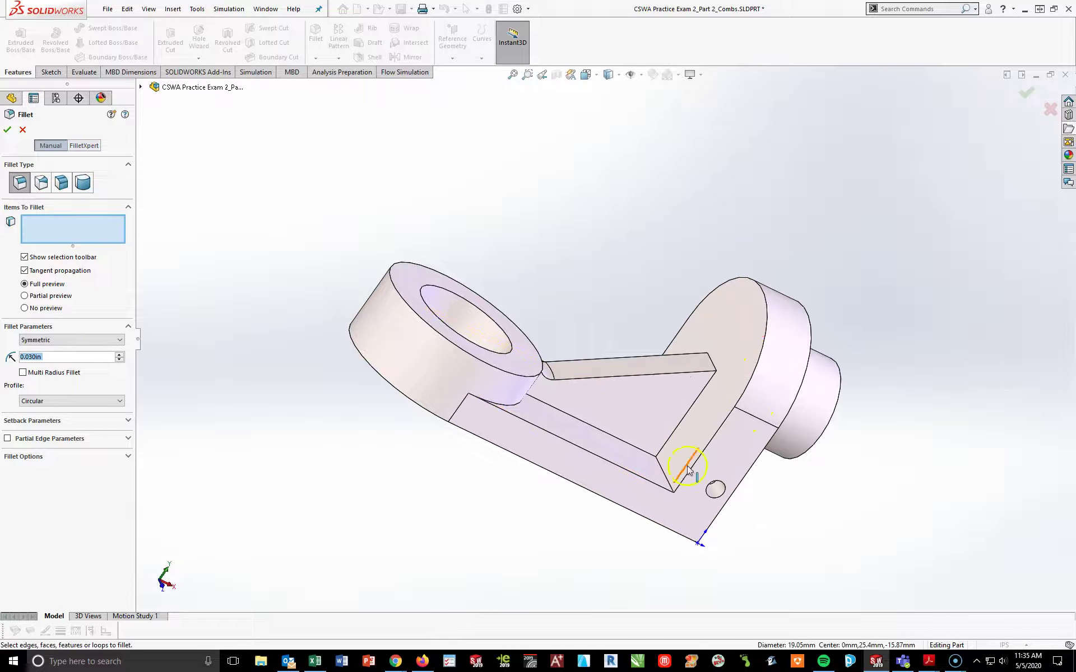
Select the two edges where the rib's sides meet the upright plate as items for the 0.03 in fillet.
{"action": "scroll", "coordinate": [672, 418], "scroll_direction": "down", "scroll_amount": 3}
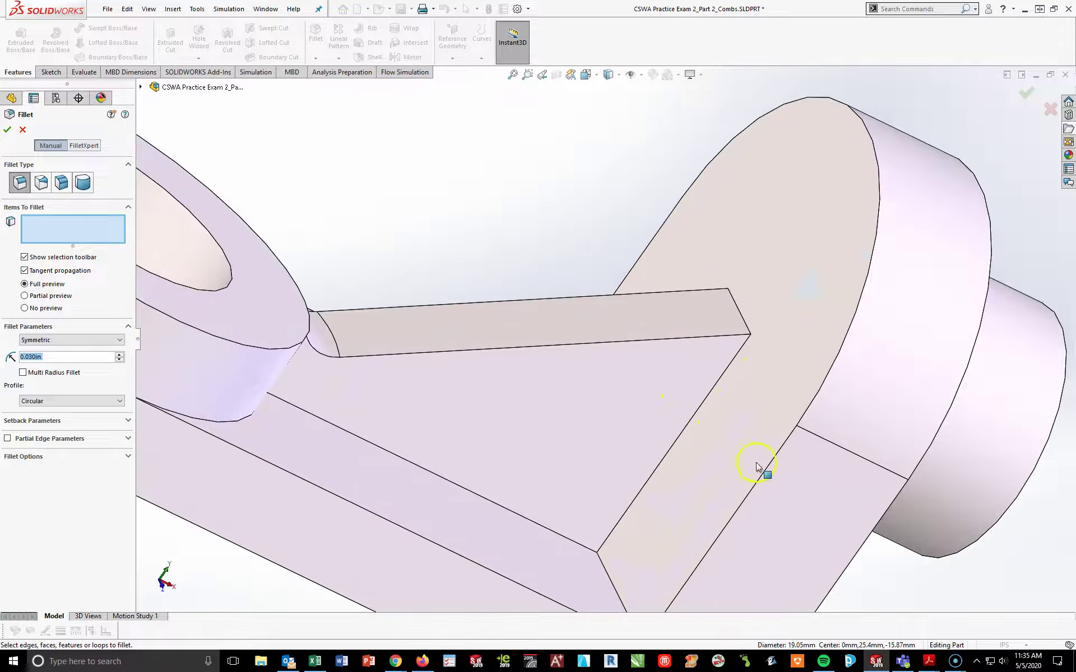
{"action": "left_click", "coordinate": [705, 405]}
{"action": "middle_click_drag", "start_coordinate": [694, 341], "coordinate": [723, 510]}
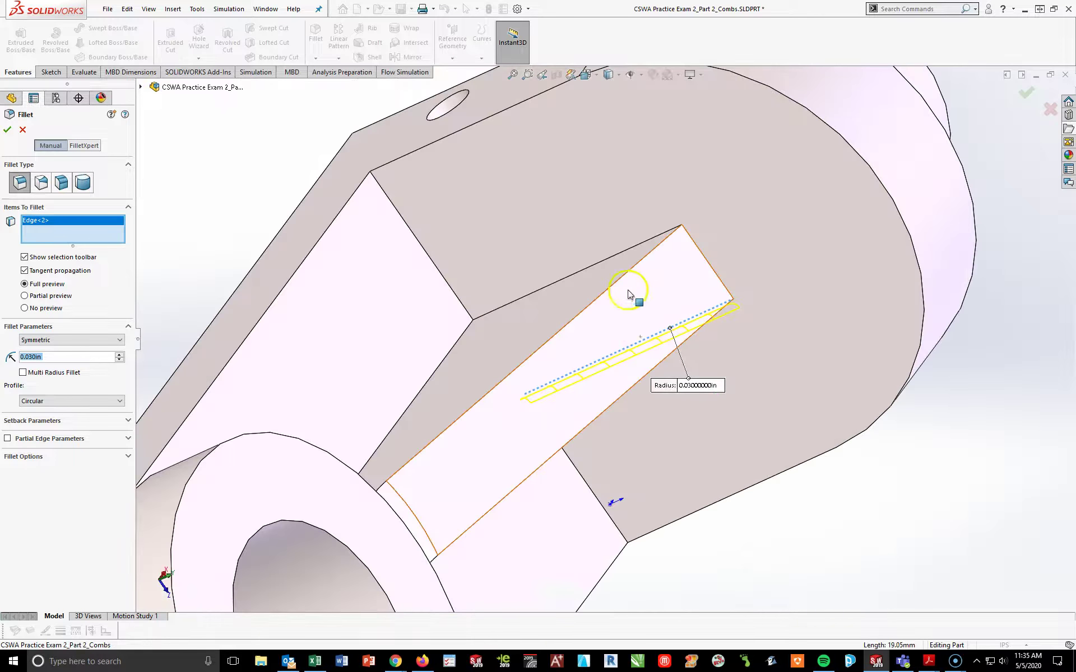
{"action": "left_click", "coordinate": [620, 250]}
Add the pocket's four inner corner edges to the 0.03 in fillet, apply it, and return to the isometric view.
{"action": "scroll", "coordinate": [878, 458], "scroll_direction": "up", "scroll_amount": 3}
{"action": "scroll", "coordinate": [866, 452], "scroll_direction": "up", "scroll_amount": 2}
{"action": "middle_click_drag", "start_coordinate": [819, 428], "coordinate": [630, 558]}
{"action": "middle_click_drag", "start_coordinate": [728, 357], "coordinate": [692, 401]}
{"action": "scroll", "coordinate": [572, 328], "scroll_direction": "down", "scroll_amount": 5}
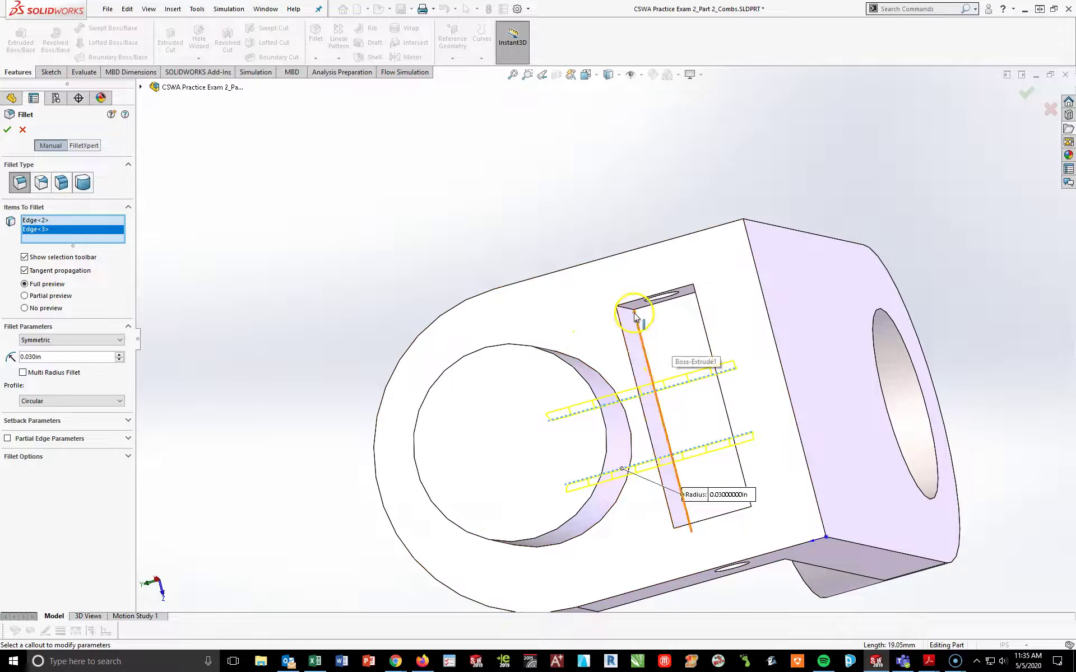
{"action": "left_click", "coordinate": [653, 329]}
{"action": "middle_click_drag", "start_coordinate": [653, 328], "coordinate": [716, 291]}
{"action": "left_click", "coordinate": [822, 336]}
{"action": "middle_click_drag", "start_coordinate": [898, 342], "coordinate": [706, 504]}
{"action": "left_click", "coordinate": [737, 479]}
{"action": "middle_click_drag", "start_coordinate": [745, 476], "coordinate": [816, 461]}
{"action": "left_click", "coordinate": [816, 460]}
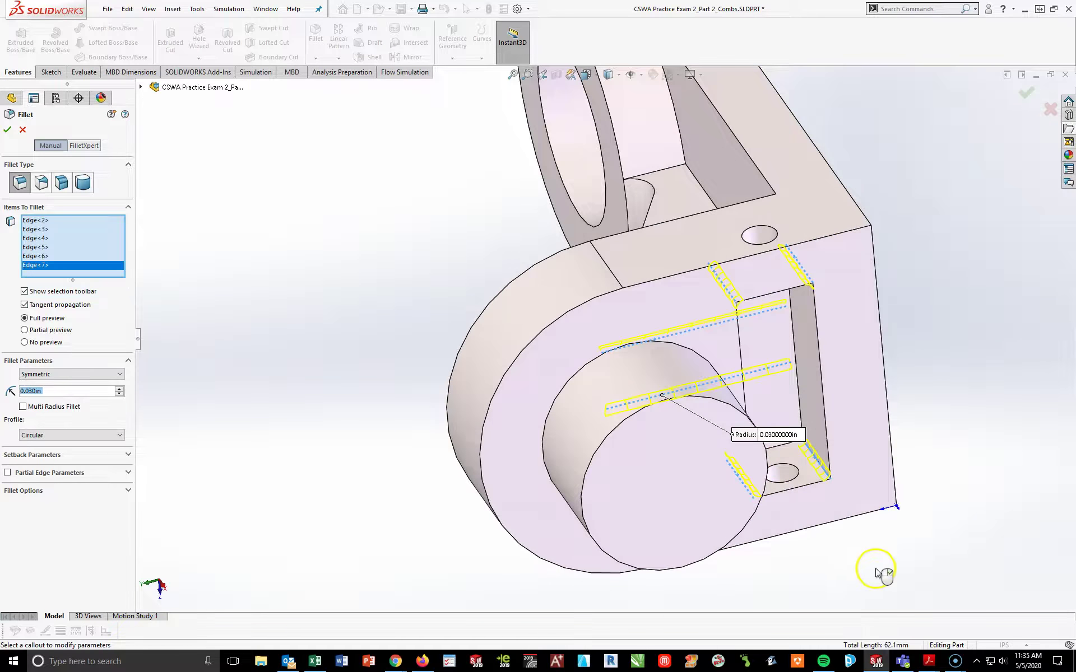
{"action": "middle_click_drag", "start_coordinate": [889, 514], "coordinate": [834, 338]}
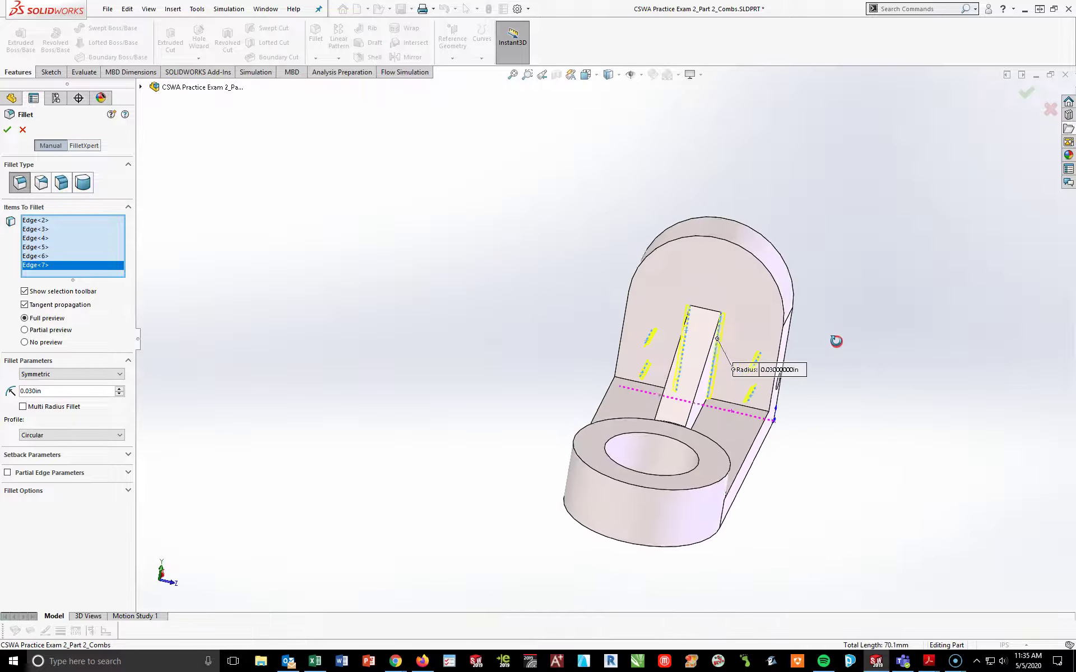
{"action": "left_click", "coordinate": [1028, 96]}
{"action": "key", "text": "space"}
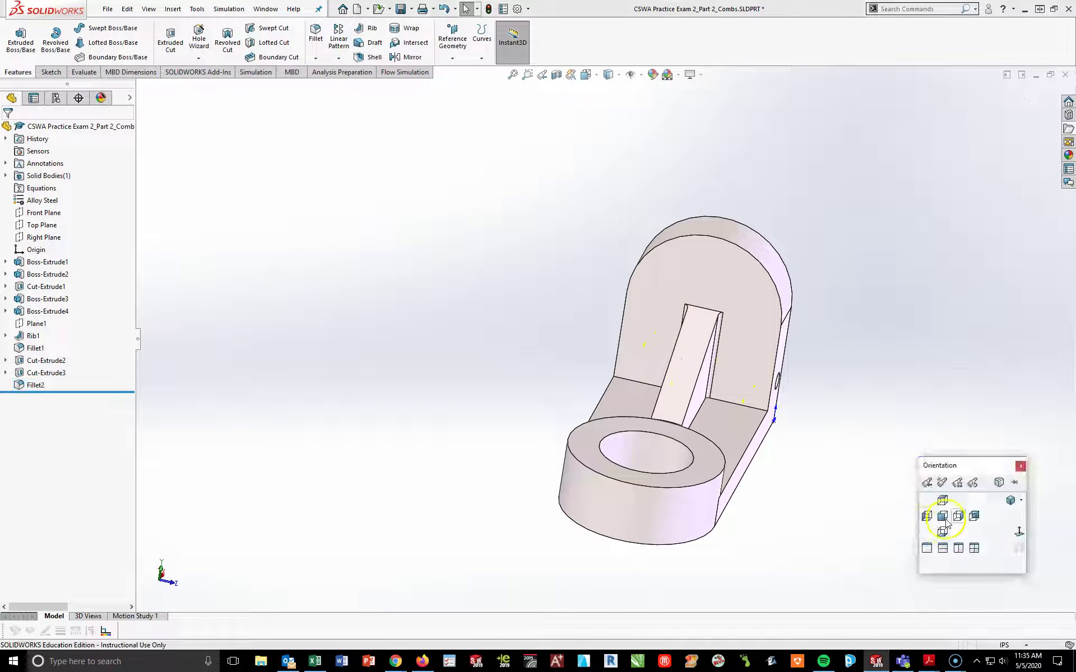
{"action": "left_click", "coordinate": [1010, 502]}
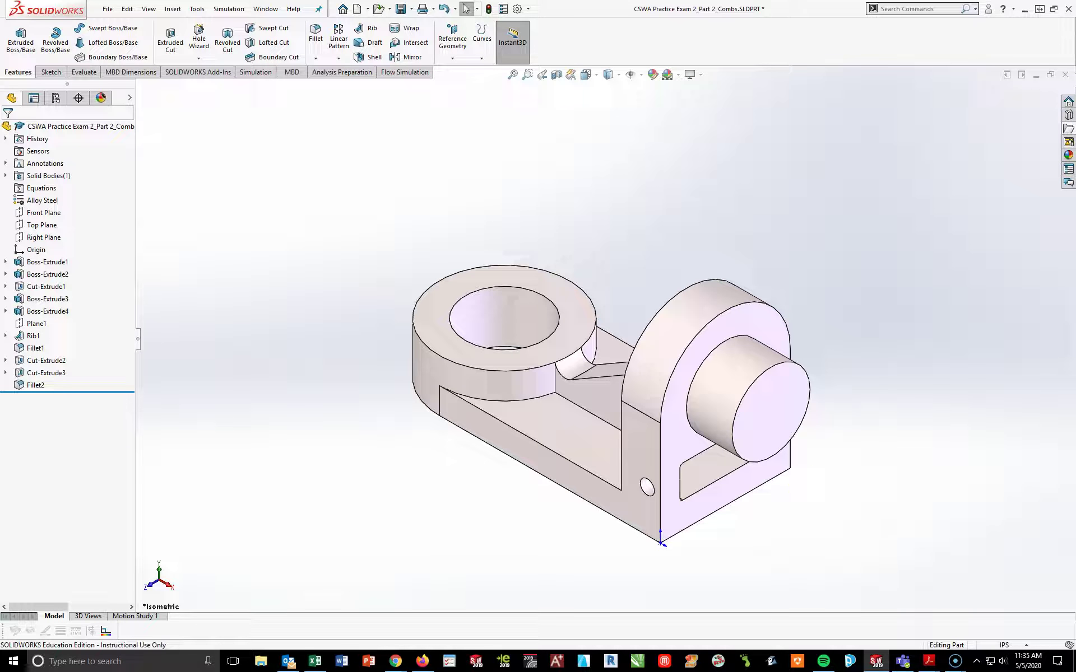
Examine the ring's 45° typical hole layout in the exam PDF in Adobe Acrobat Reader, return to SOLIDWORKS, and save the part.
{"action": "left_click_drag", "start_coordinate": [1075, 40], "coordinate": [667, 65]}
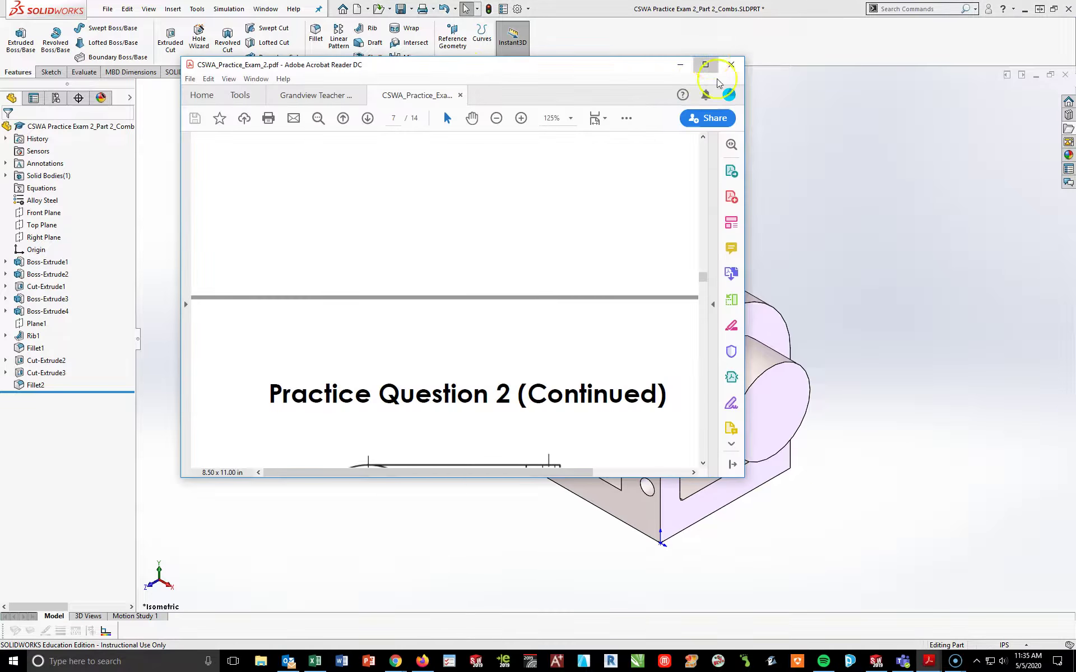
{"action": "left_click", "coordinate": [709, 66]}
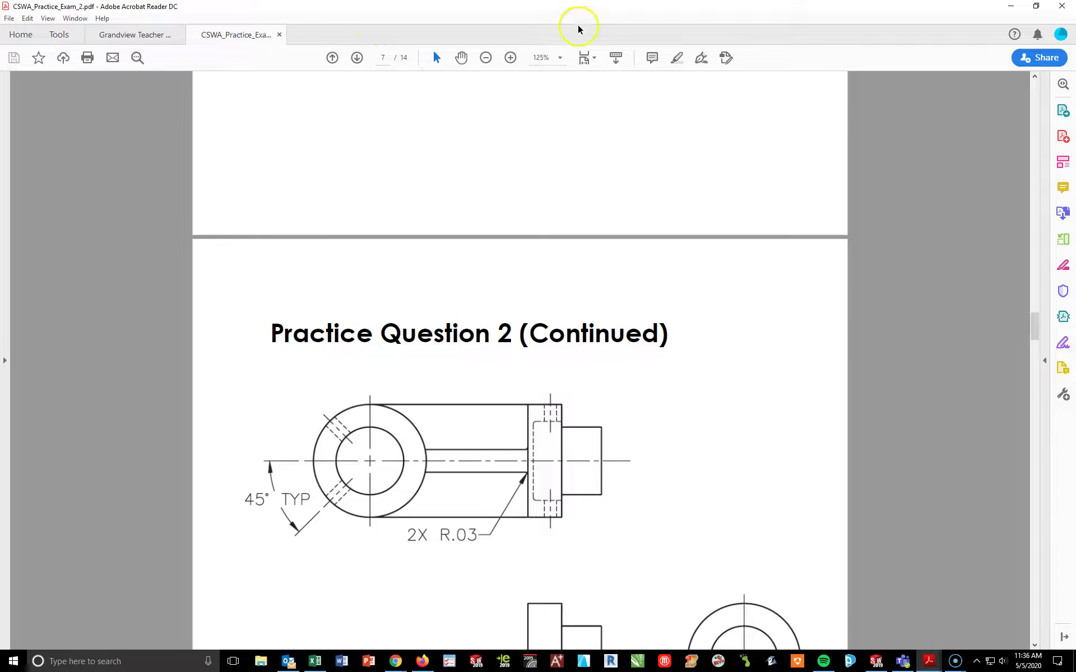
{"action": "left_click_drag", "start_coordinate": [608, 6], "coordinate": [611, 0]}
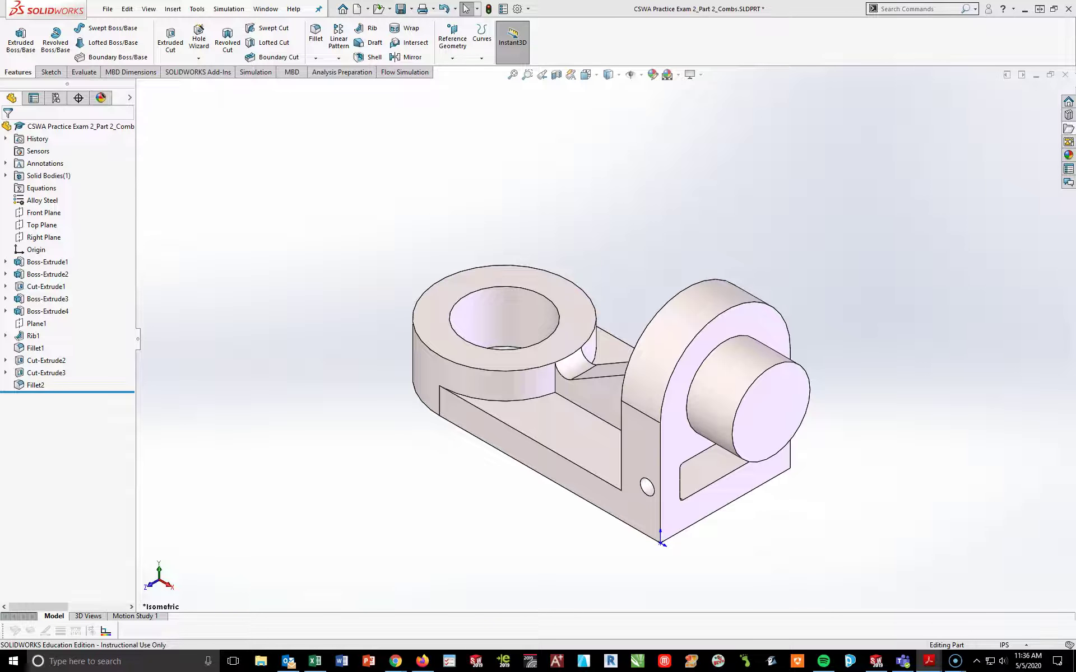
{"action": "left_click", "coordinate": [407, 11]}
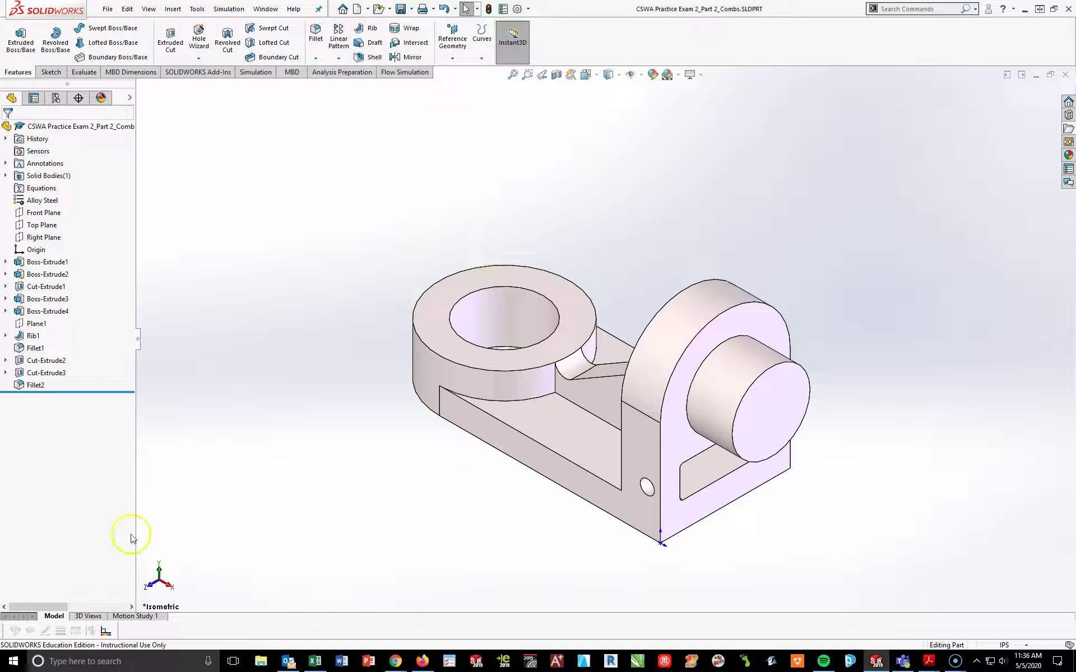
Start a reference plane with Plane1 as the first reference and an angle of 45 degrees.
{"action": "left_click", "coordinate": [19, 327]}
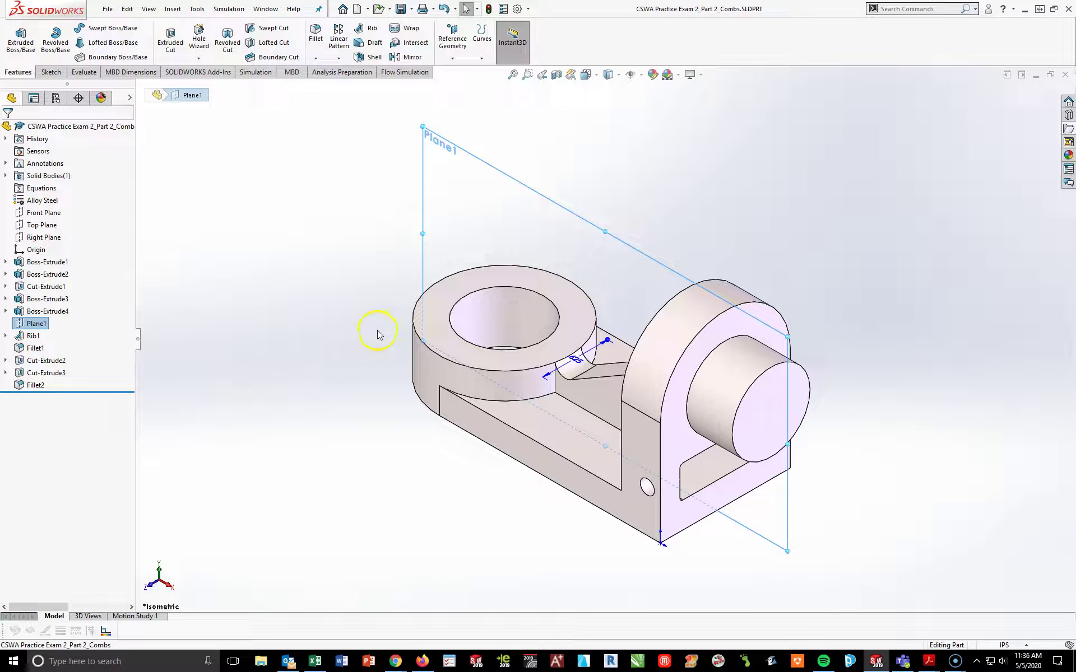
{"action": "left_click", "coordinate": [172, 9]}
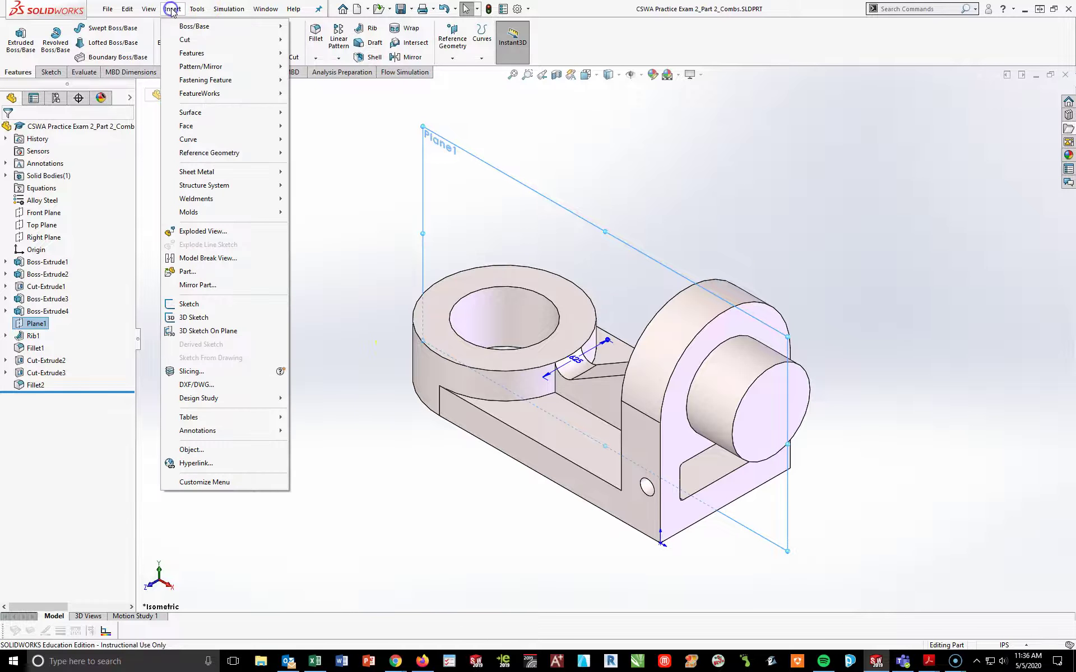
{"action": "left_click", "coordinate": [223, 153]}
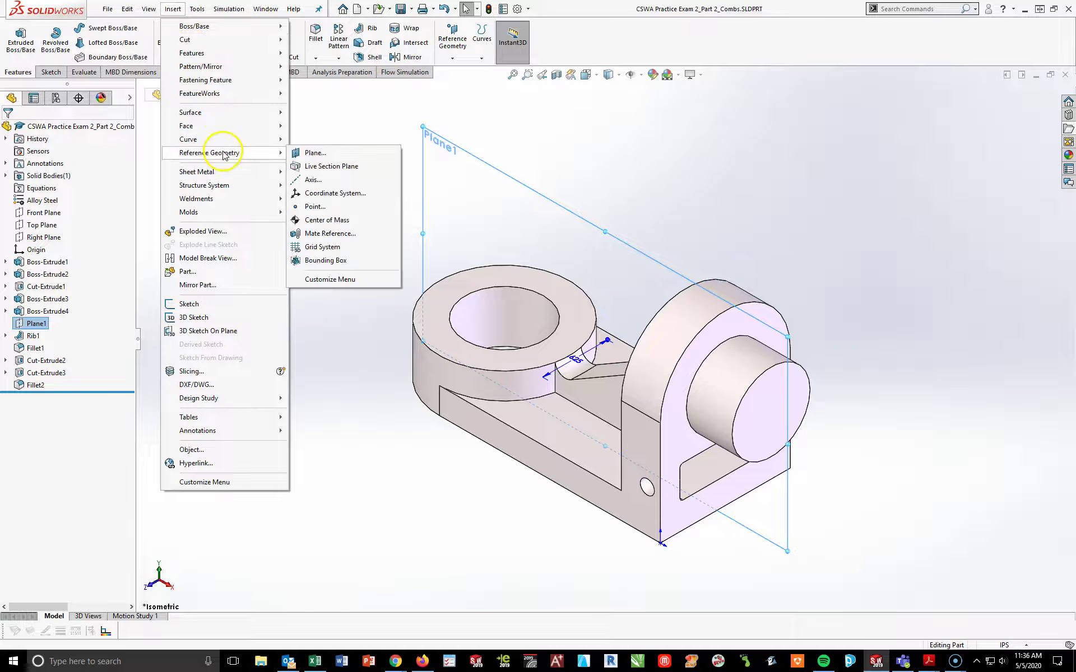
{"action": "left_click", "coordinate": [314, 153]}
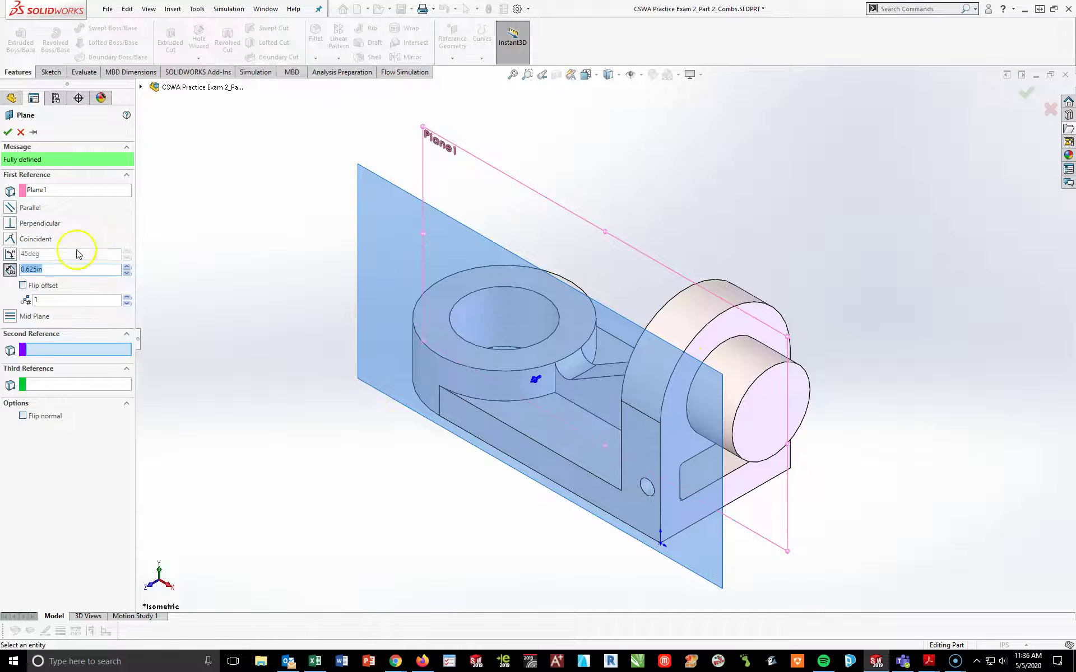
{"action": "left_click", "coordinate": [10, 254]}
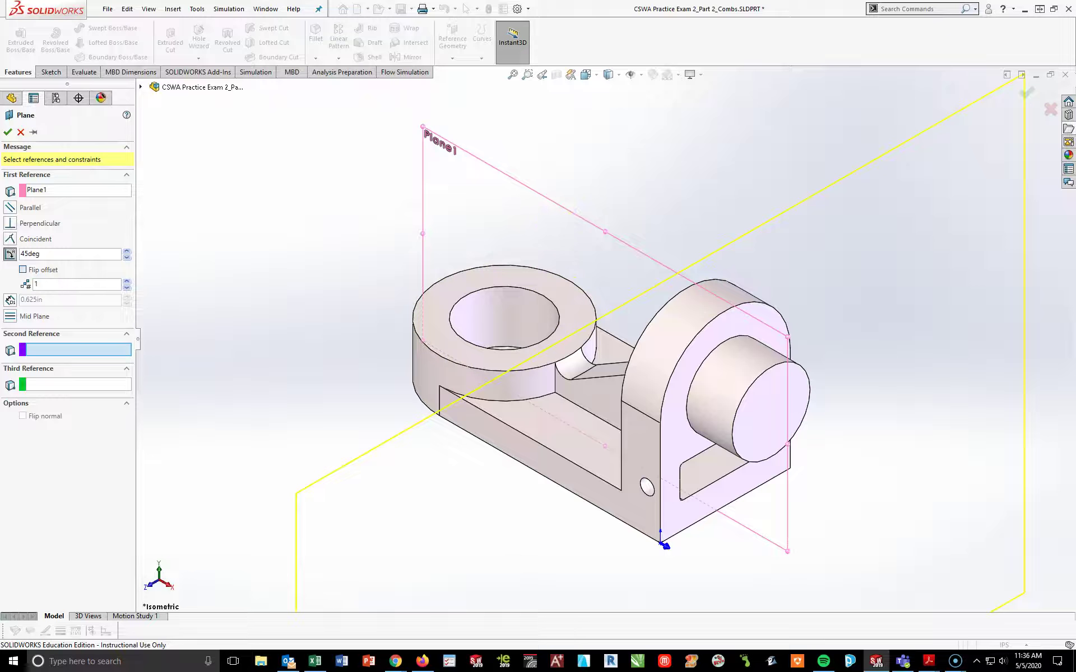
{"action": "left_click", "coordinate": [7, 133]}
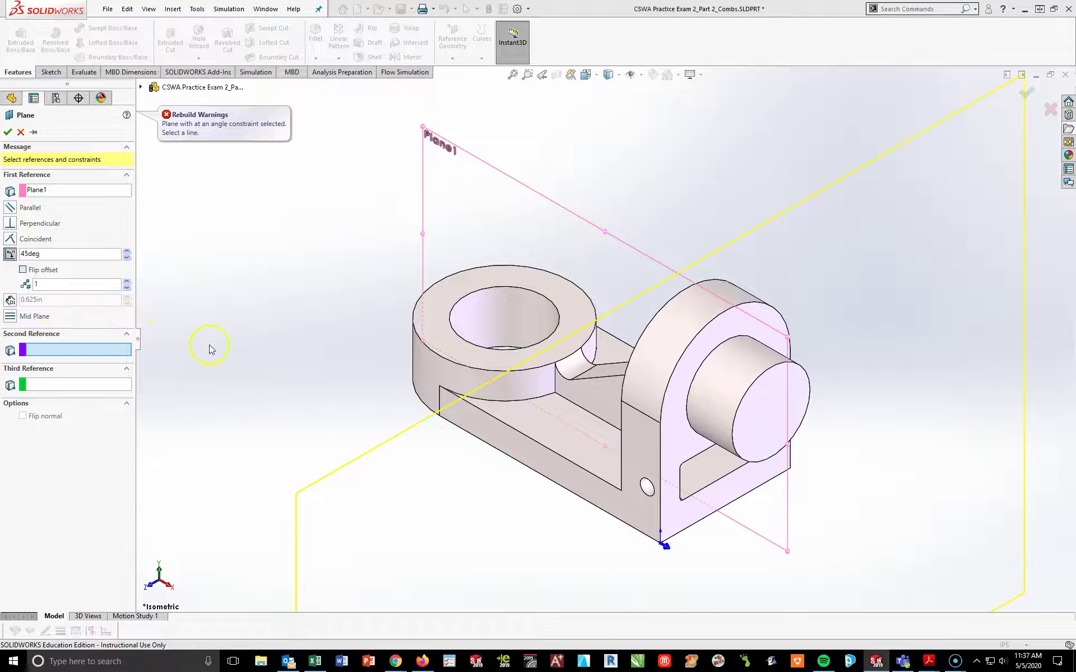
{"action": "middle_click_drag", "start_coordinate": [355, 365], "coordinate": [401, 335]}
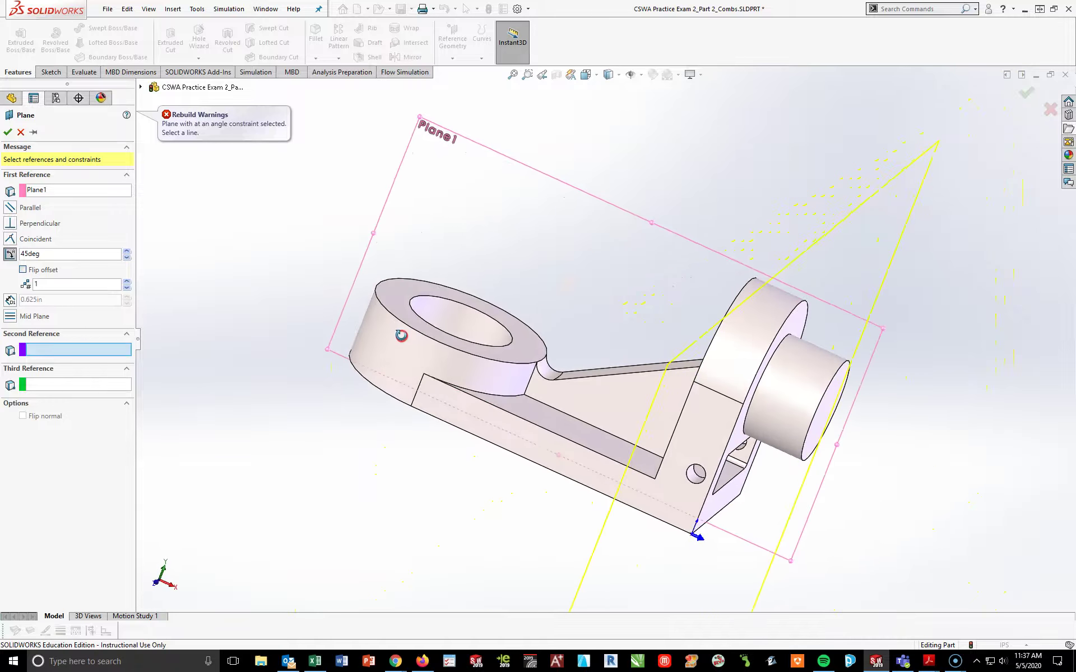
{"action": "left_click", "coordinate": [668, 449]}
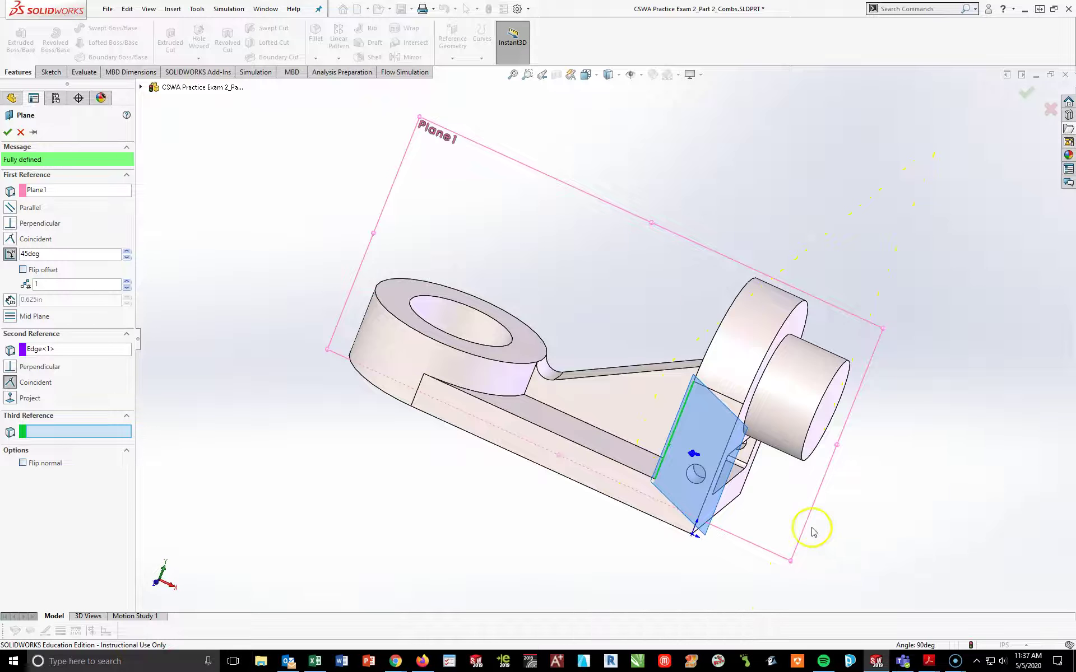
{"action": "left_click", "coordinate": [672, 445]}
Turn on the display of temporary axes for the part's cylindrical features.
{"action": "scroll", "coordinate": [681, 393], "scroll_direction": "up", "scroll_amount": 5}
{"action": "middle_click_drag", "start_coordinate": [612, 192], "coordinate": [552, 162]}
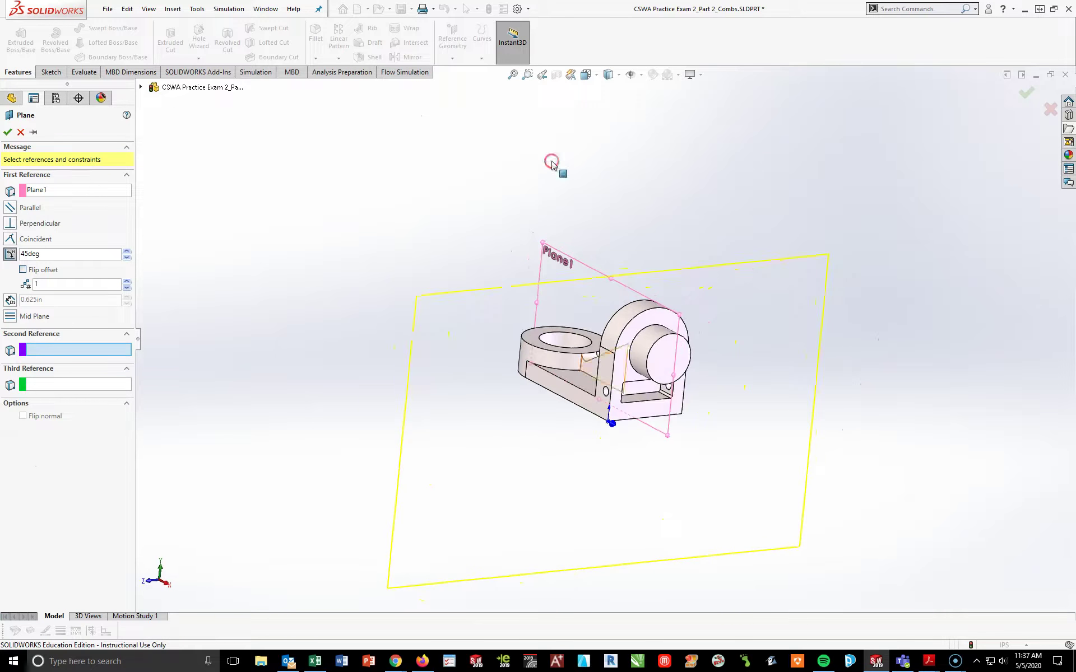
{"action": "left_click", "coordinate": [642, 77]}
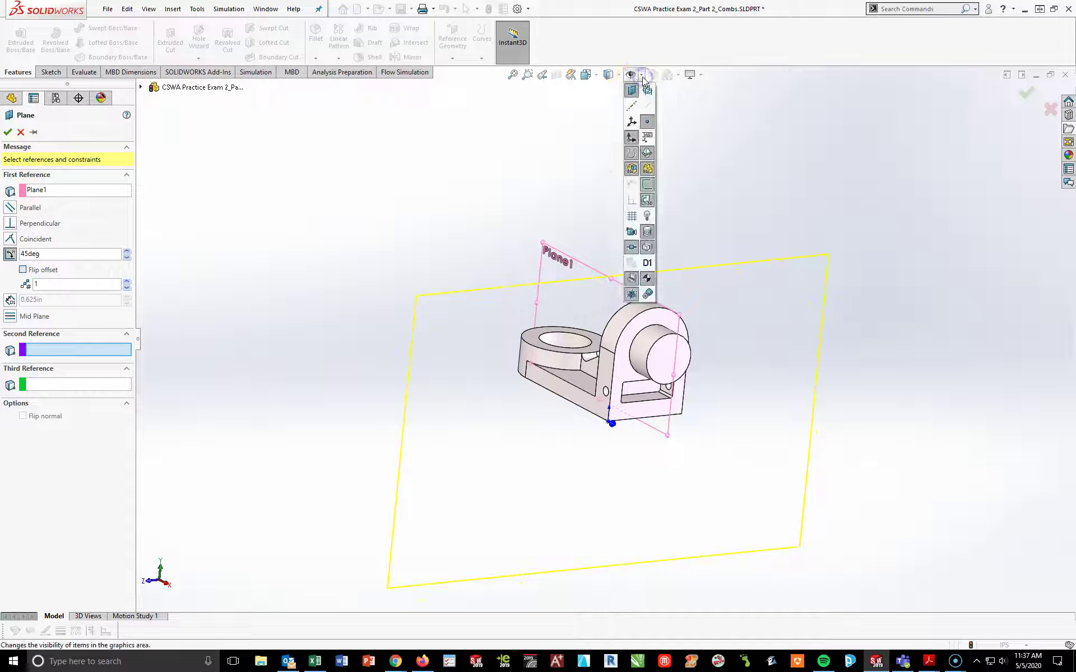
{"action": "left_click", "coordinate": [647, 110]}
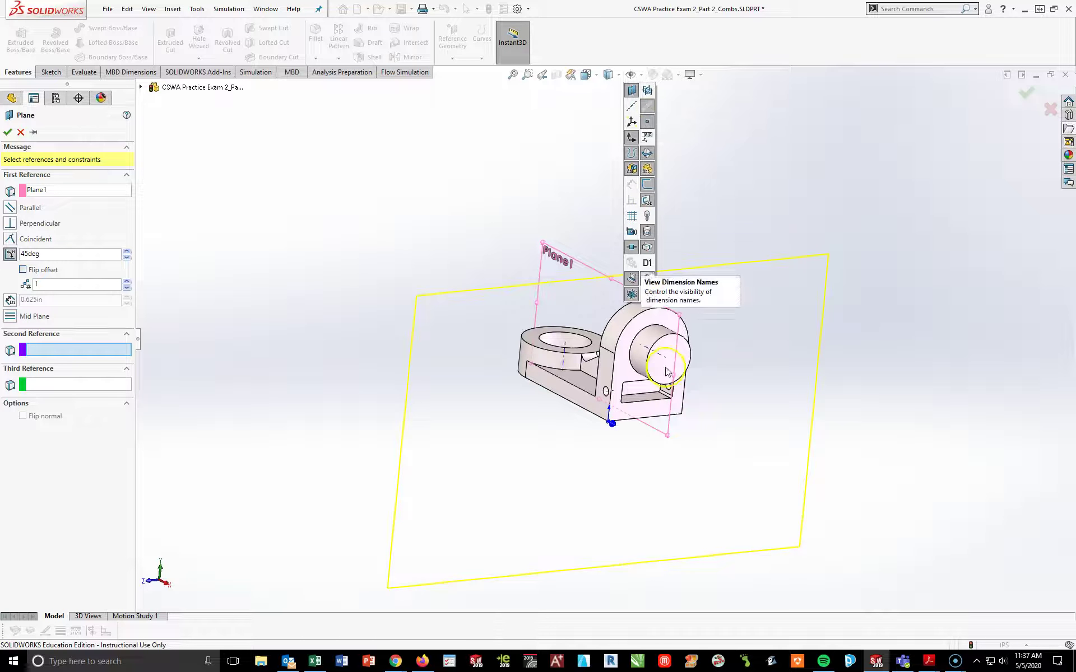
{"action": "left_click", "coordinate": [358, 204]}
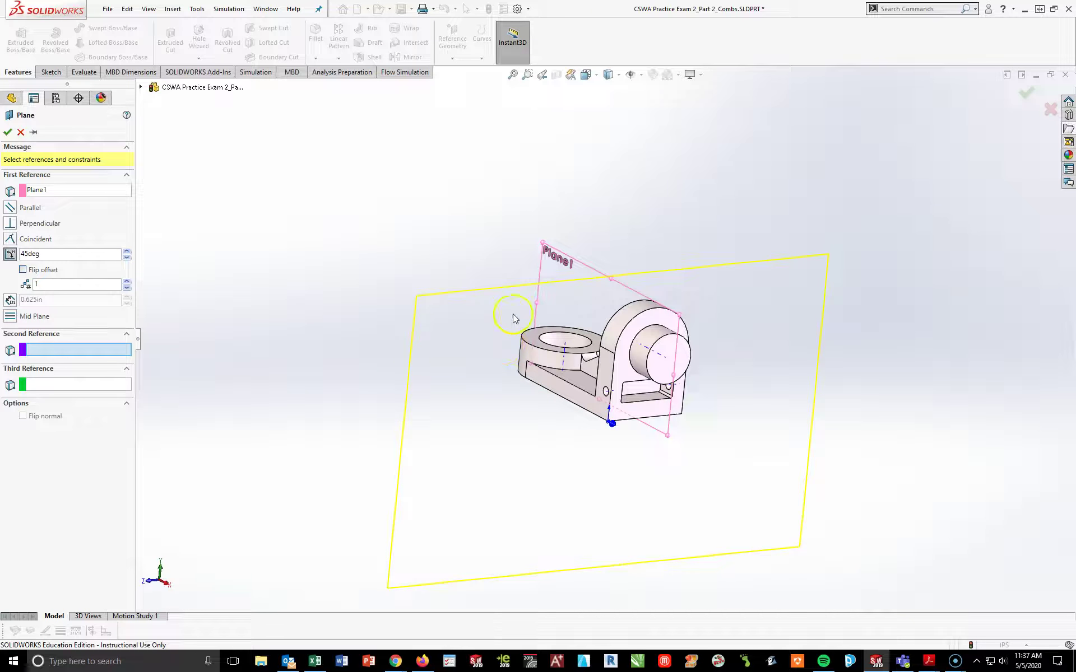
Use the ring bore's temporary axis as the second reference and create the 45° plane coincident with it.
{"action": "scroll", "coordinate": [589, 278], "scroll_direction": "down", "scroll_amount": 5}
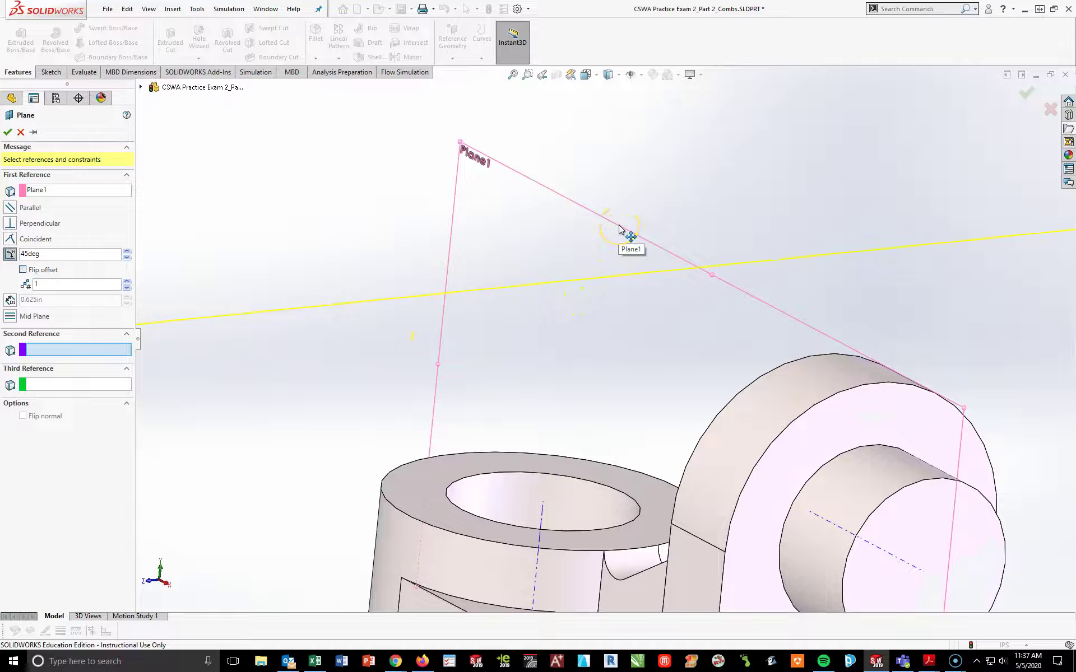
{"action": "scroll", "coordinate": [631, 353], "scroll_direction": "up", "scroll_amount": 5}
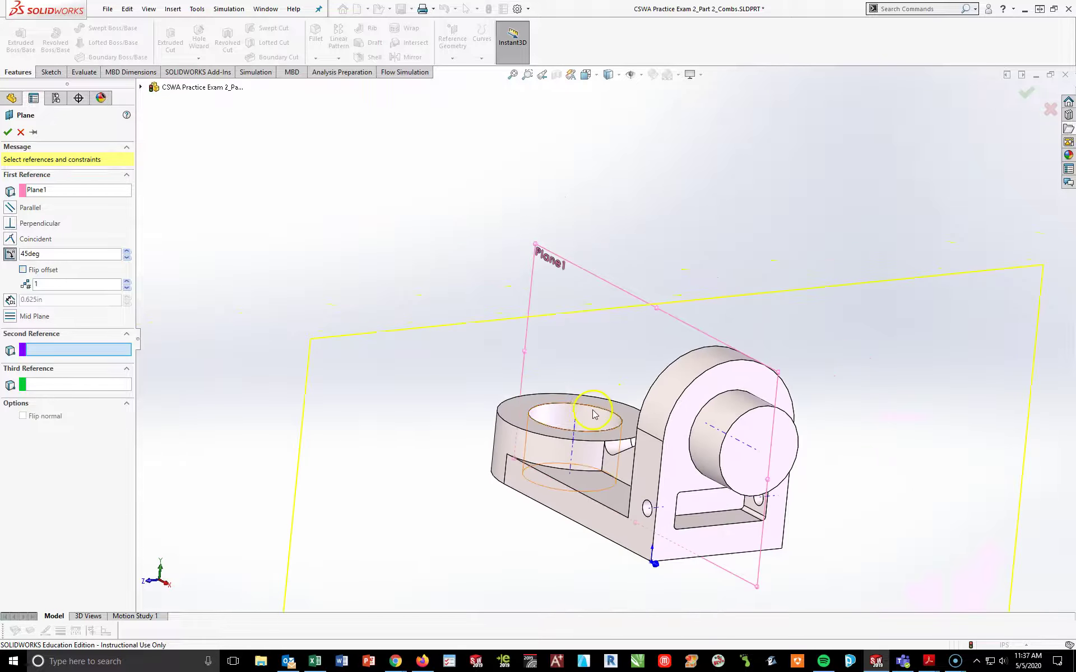
{"action": "scroll", "coordinate": [552, 451], "scroll_direction": "down", "scroll_amount": 5}
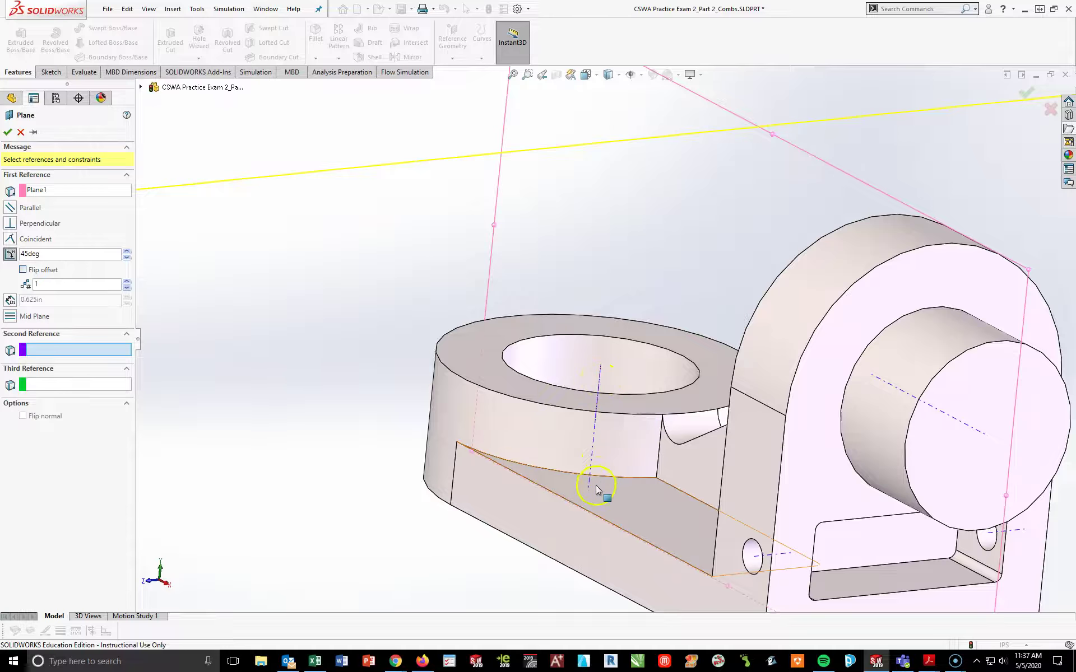
{"action": "left_click", "coordinate": [600, 387]}
{"action": "scroll", "coordinate": [451, 569], "scroll_direction": "up", "scroll_amount": 3}
{"action": "middle_click_drag", "start_coordinate": [477, 503], "coordinate": [560, 493]}
{"action": "scroll", "coordinate": [502, 354], "scroll_direction": "down", "scroll_amount": 5}
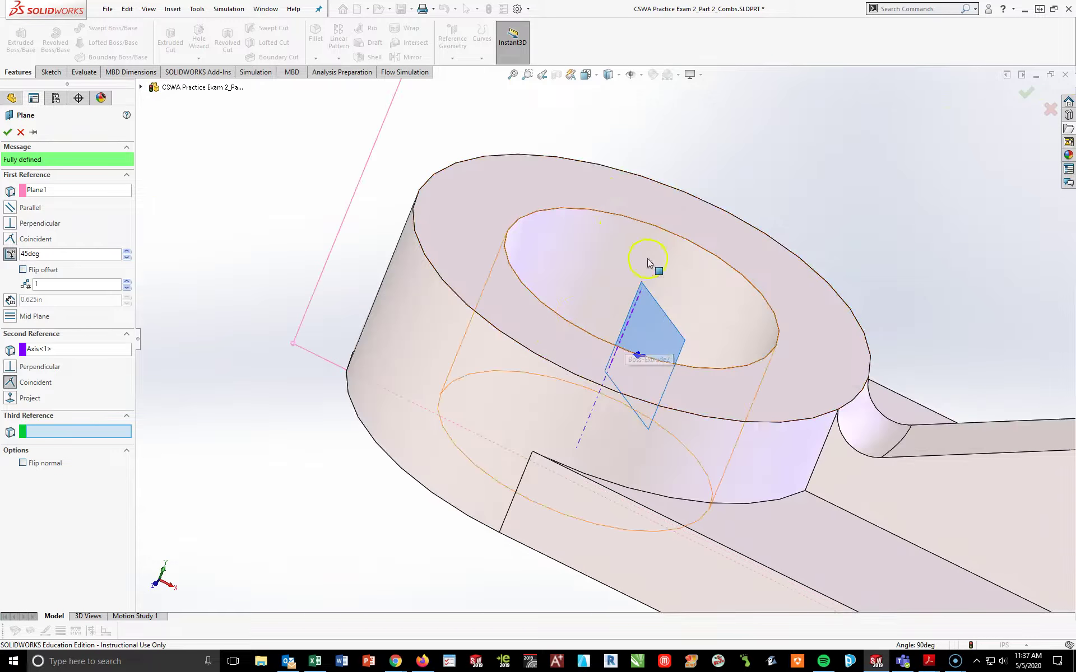
{"action": "middle_click_drag", "start_coordinate": [626, 500], "coordinate": [652, 507]}
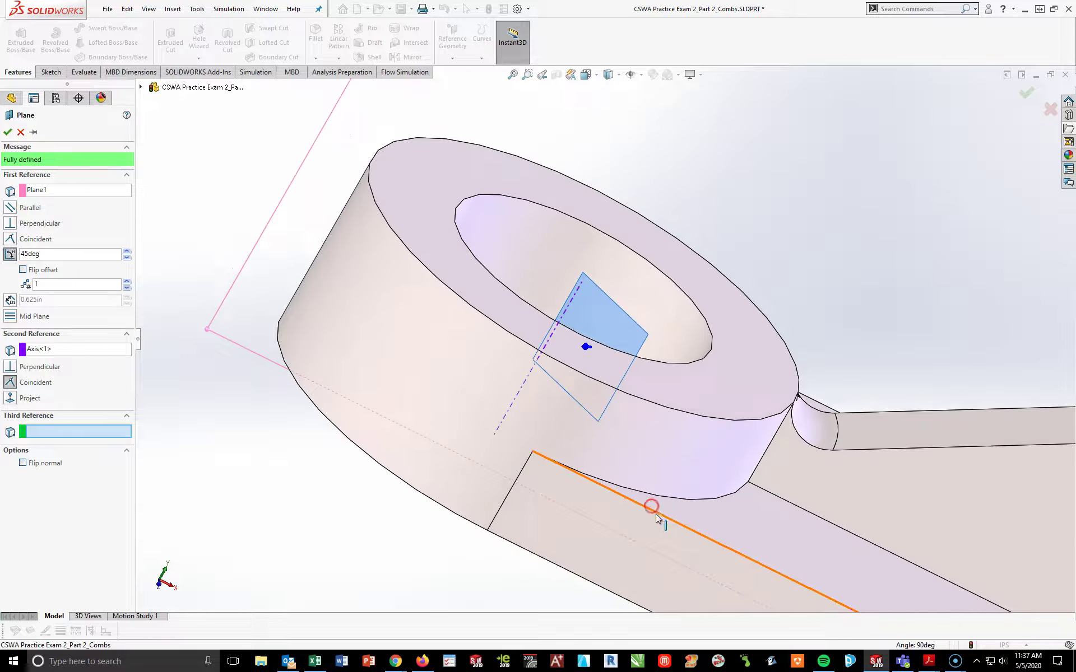
{"action": "scroll", "coordinate": [652, 507], "scroll_direction": "up", "scroll_amount": 4}
{"action": "middle_click_drag", "start_coordinate": [540, 413], "coordinate": [644, 381]}
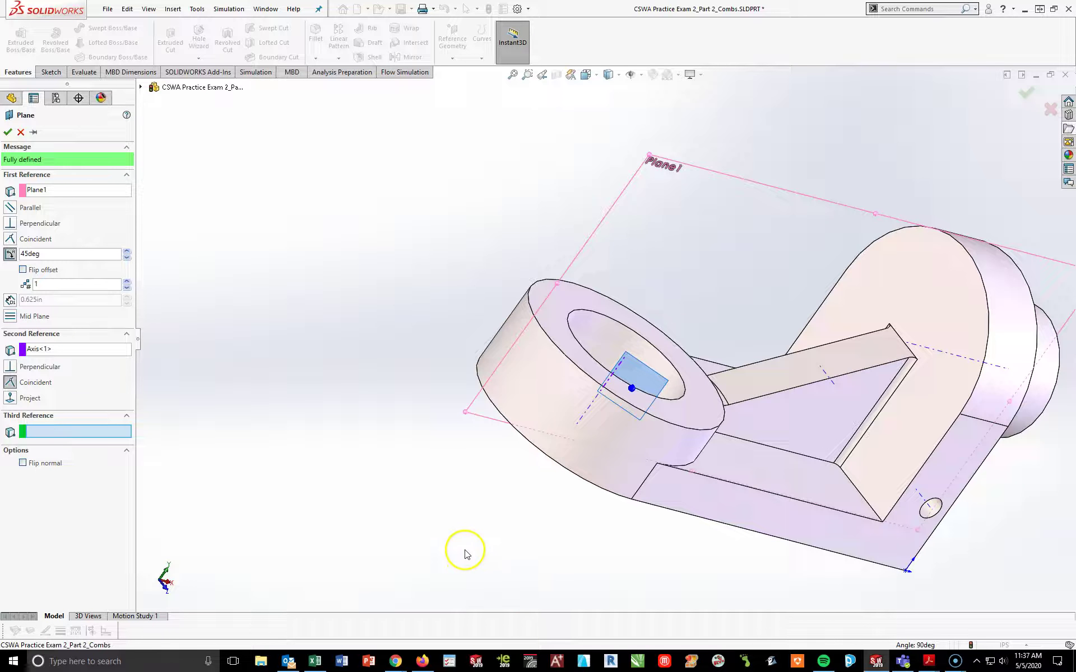
{"action": "left_click", "coordinate": [10, 133]}
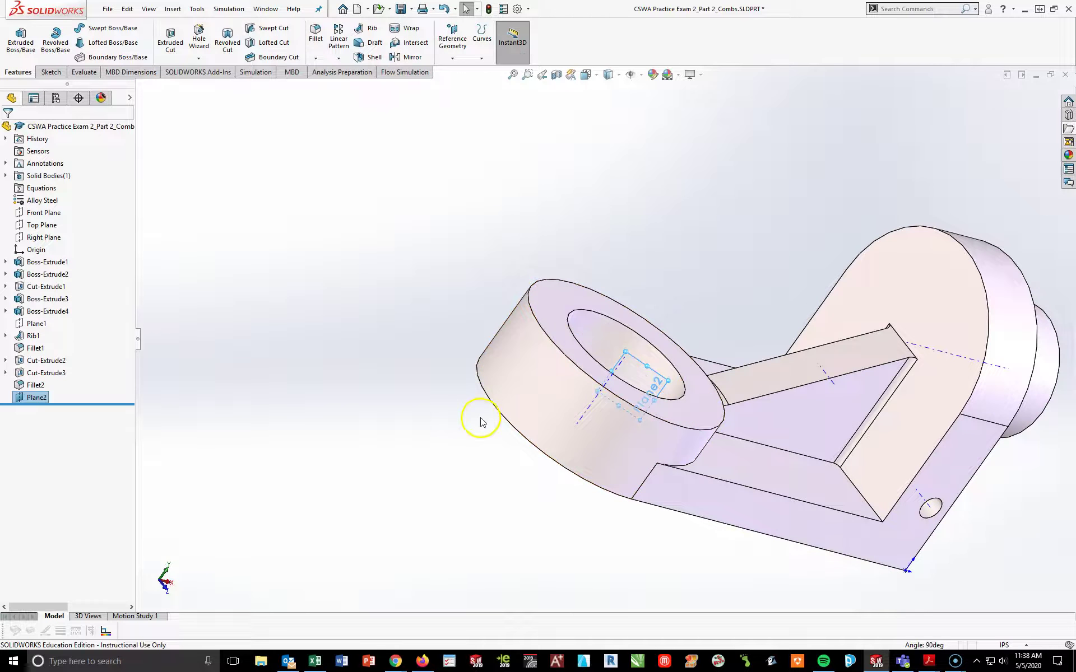
Start a sketch on Plane2, viewed square on, and draw a circle about 0.1 in in diameter over the ring, off its axis.
{"action": "left_click", "coordinate": [49, 71]}
{"action": "left_click", "coordinate": [15, 35]}
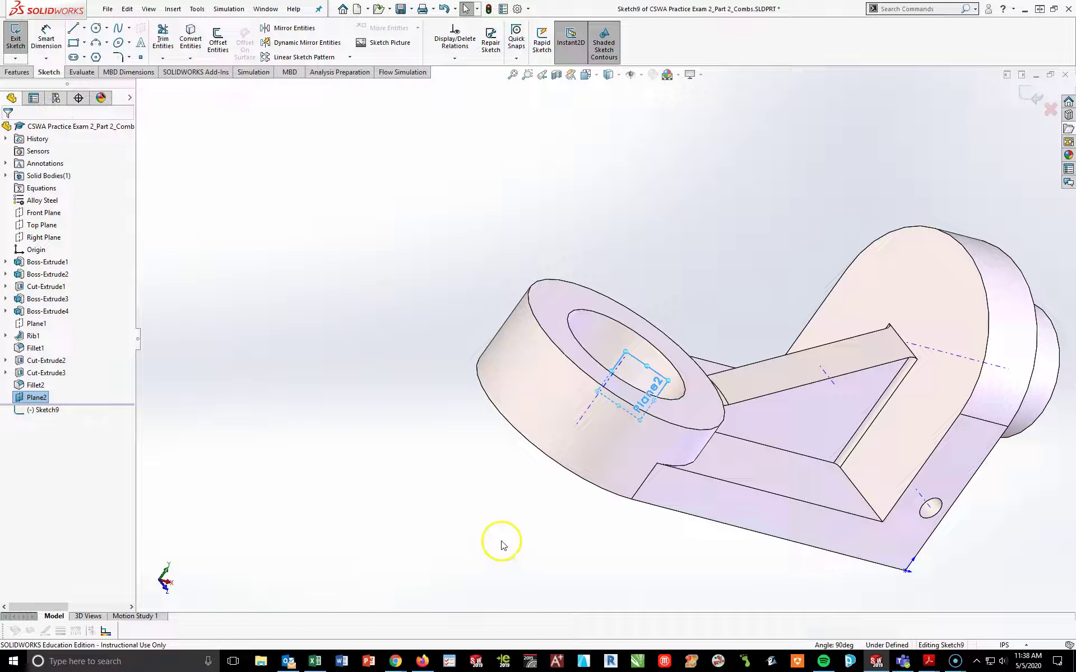
{"action": "key", "text": "space"}
{"action": "left_click", "coordinate": [607, 602]}
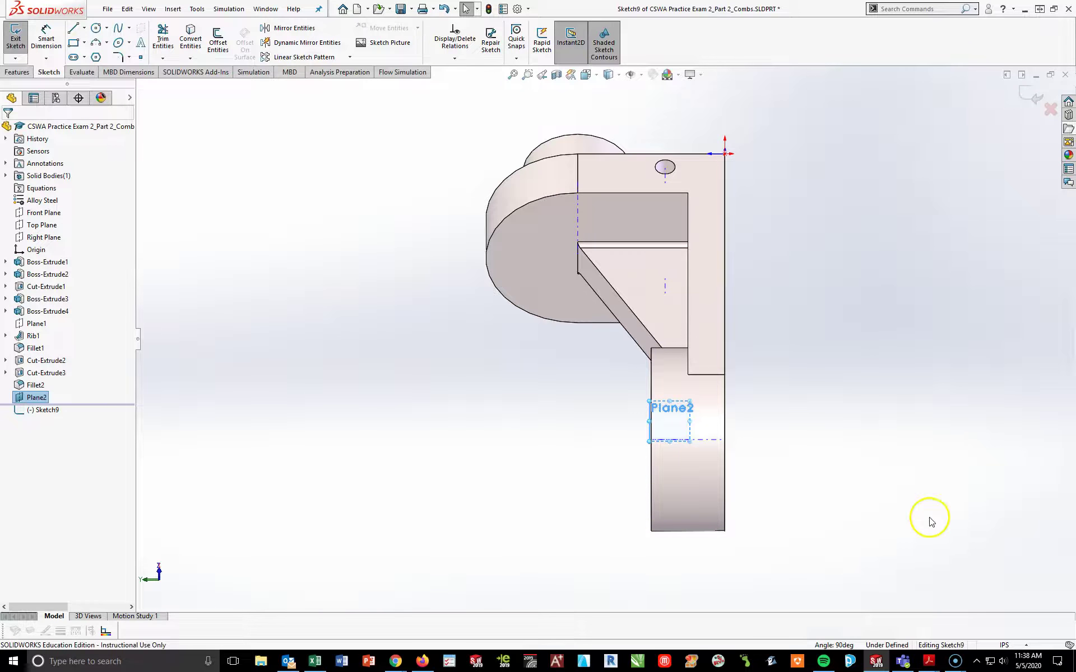
{"action": "scroll", "coordinate": [678, 435], "scroll_direction": "down", "scroll_amount": 8}
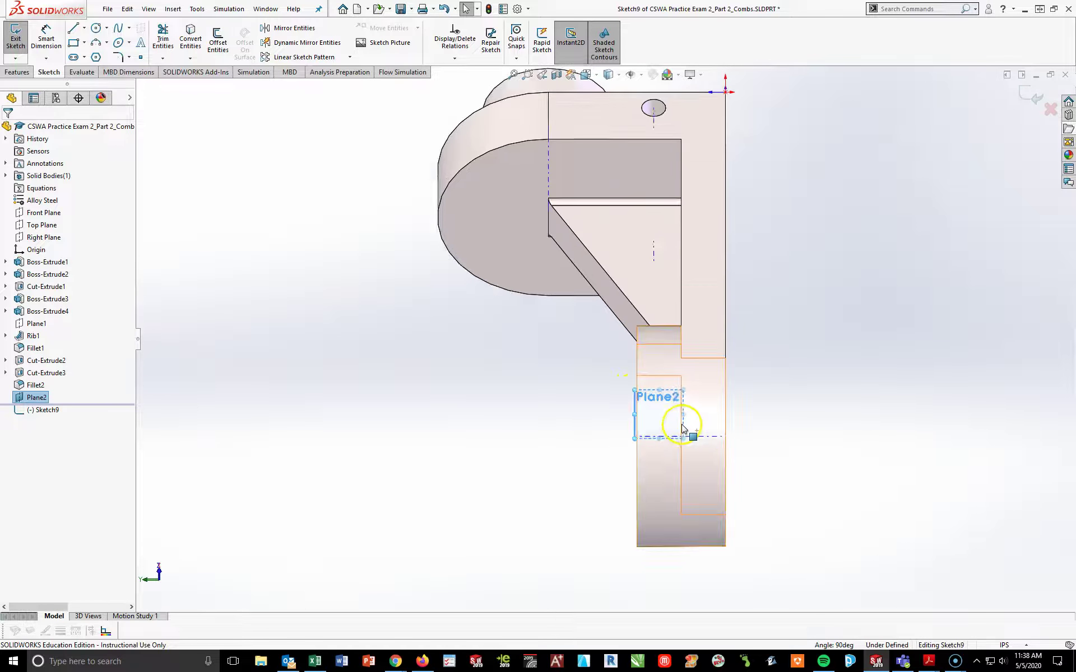
{"action": "left_click", "coordinate": [96, 28]}
{"action": "left_click", "coordinate": [564, 357]}
{"action": "left_click", "coordinate": [577, 395]}
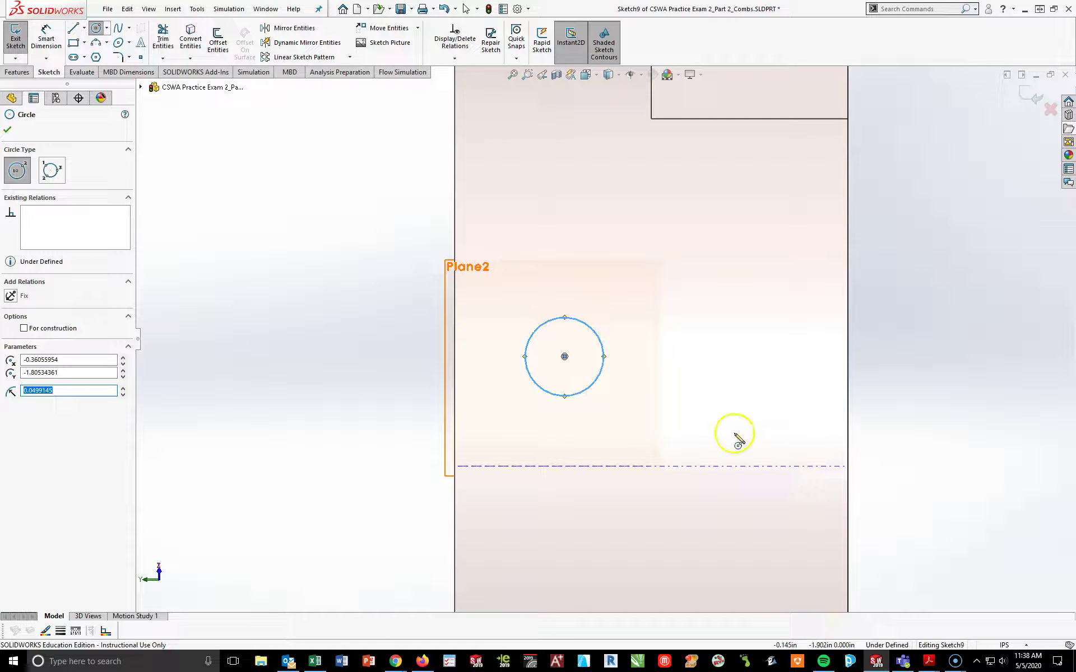
Dimension the hole circle's diameter as 0.136 in.
{"action": "scroll", "coordinate": [507, 504], "scroll_direction": "up", "scroll_amount": 3}
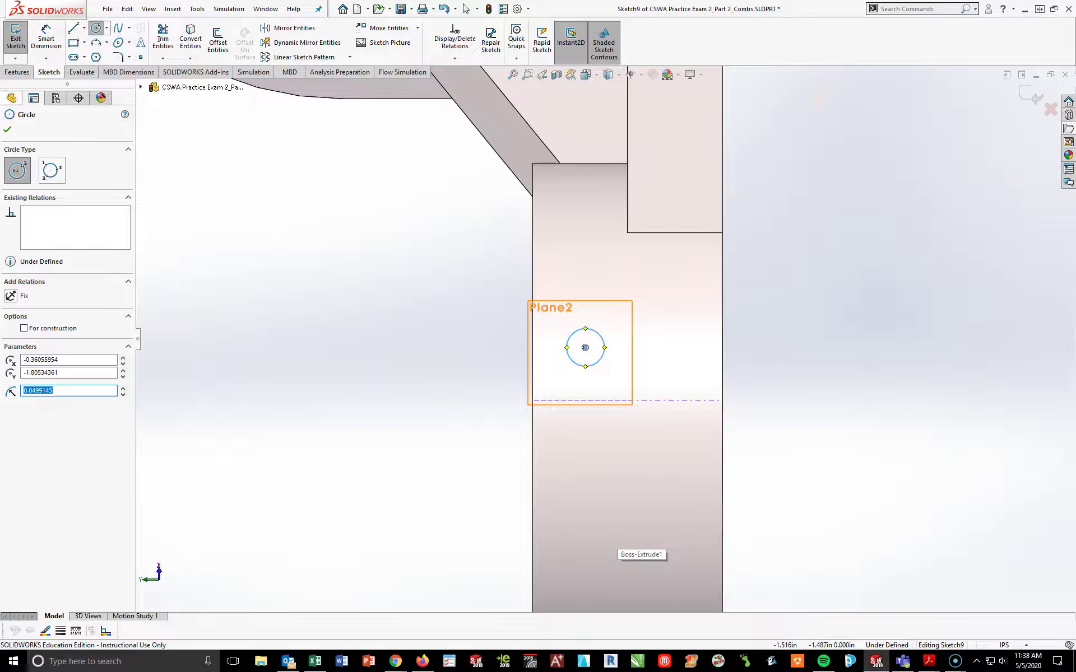
{"action": "left_click", "coordinate": [46, 36]}
{"action": "left_click", "coordinate": [583, 367]}
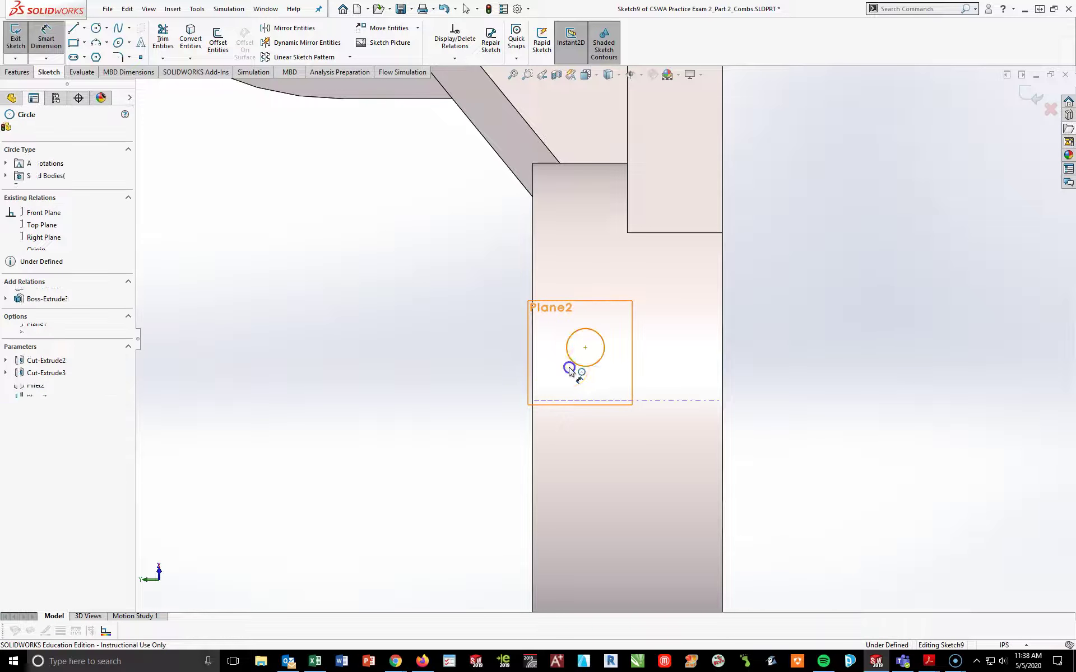
{"action": "left_click", "coordinate": [452, 482]}
{"action": "type", "text": ".136"}
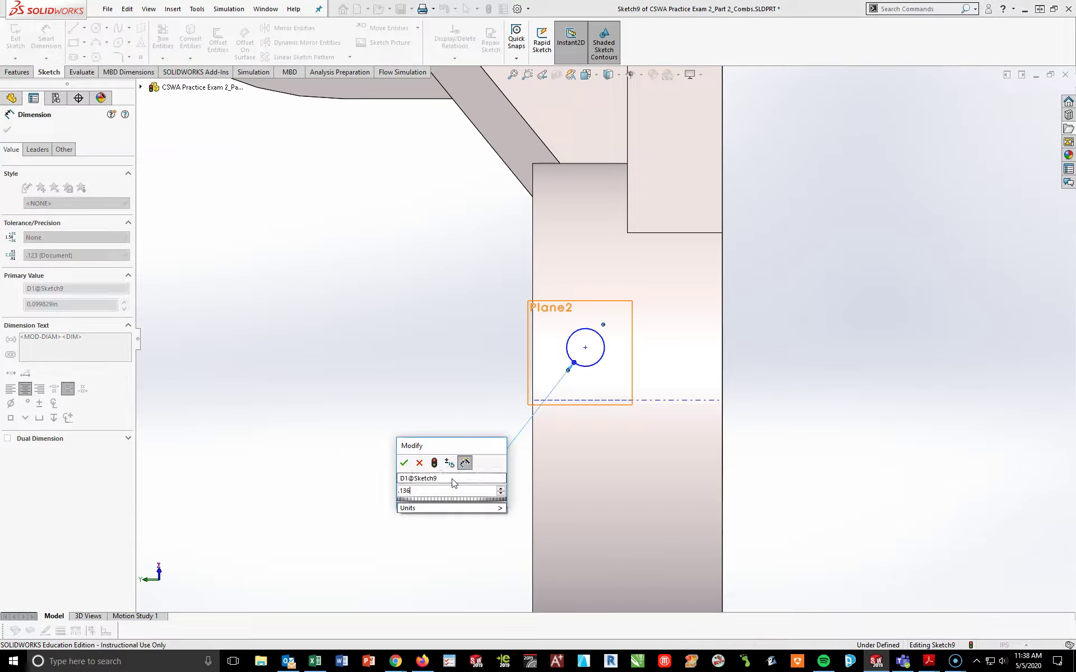
{"action": "key", "text": "Return"}
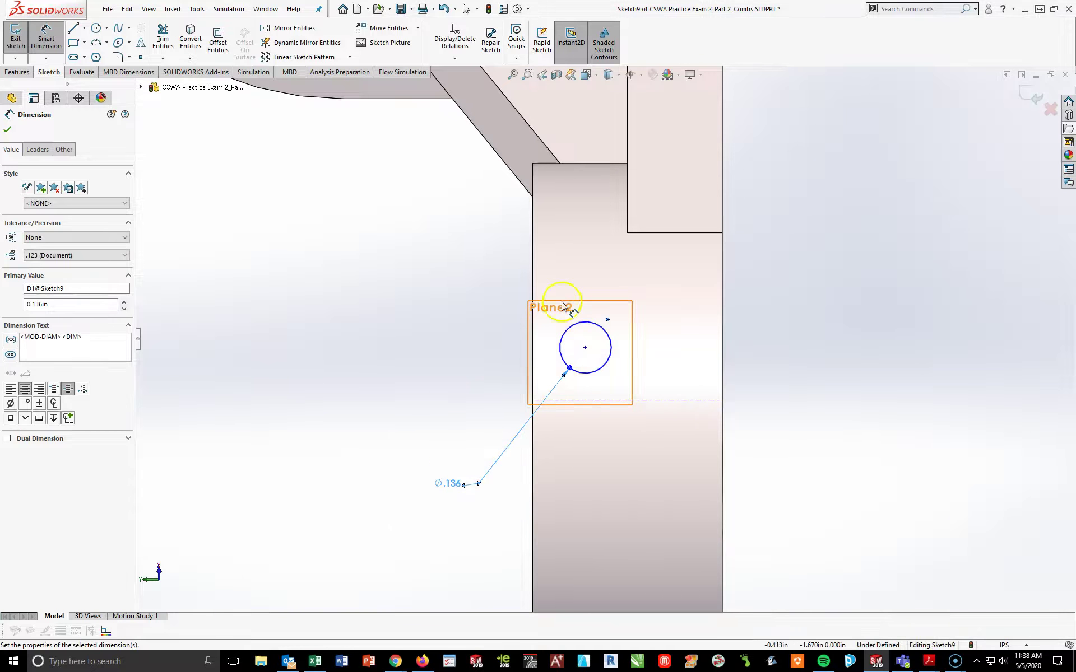
Dimension the circle's centre at 0.19 in from the ring's top face and leave the dimension tool.
{"action": "left_click", "coordinate": [585, 347]}
{"action": "left_click", "coordinate": [539, 374]}
{"action": "scroll", "coordinate": [552, 564], "scroll_direction": "up", "scroll_amount": 2}
{"action": "left_click", "coordinate": [571, 580]}
{"action": "type", "text": ".19"}
{"action": "key", "text": "Return"}
{"action": "left_click", "coordinate": [727, 555]}
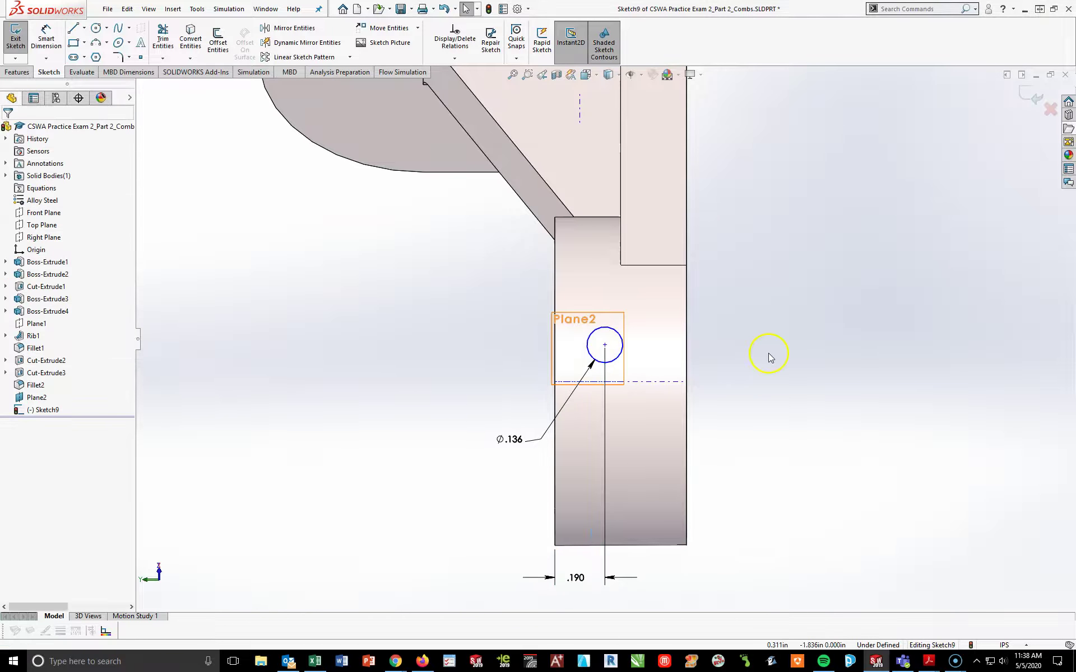
Make the circle's centre coincident with the ring bore's temporary axis.
{"action": "left_click", "coordinate": [605, 345]}
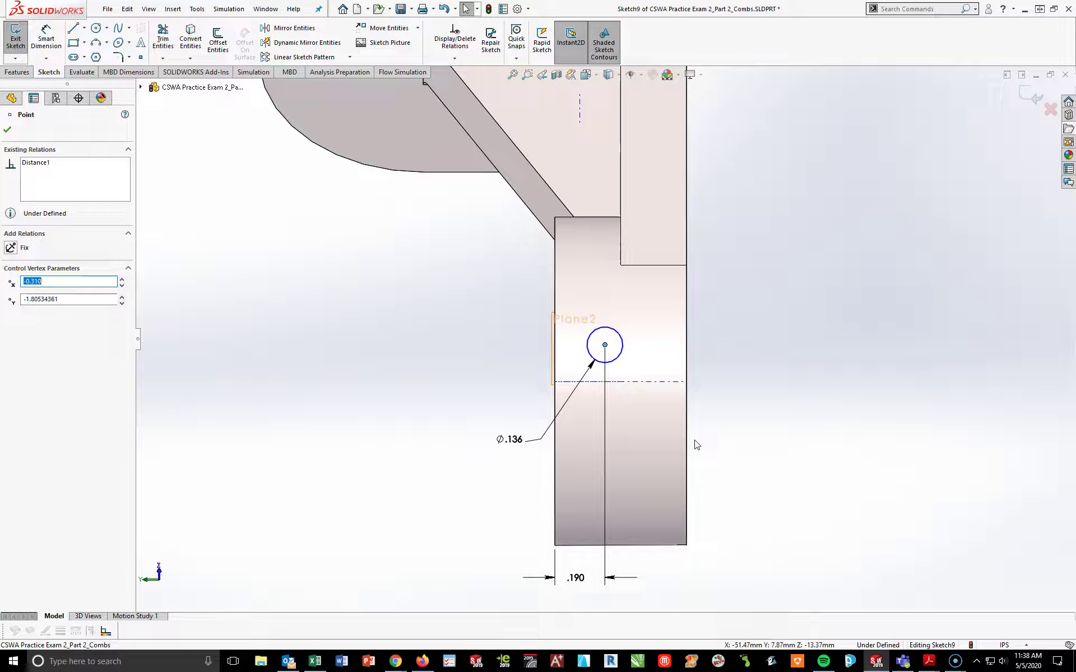
{"action": "left_click", "coordinate": [617, 382], "text": "ctrl"}
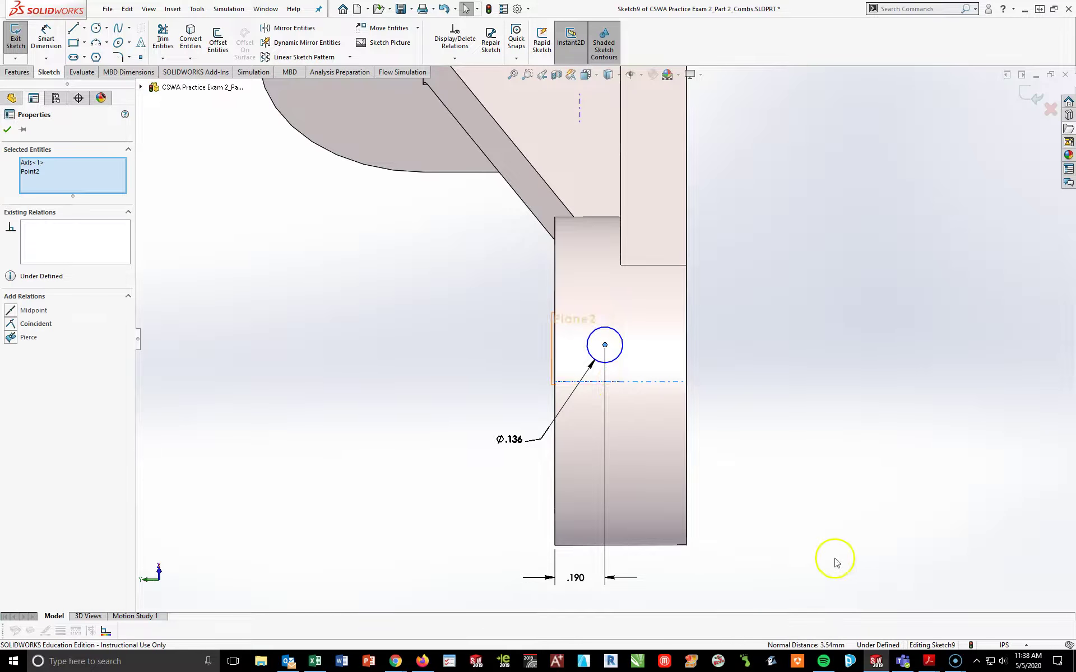
{"action": "left_click", "coordinate": [10, 324]}
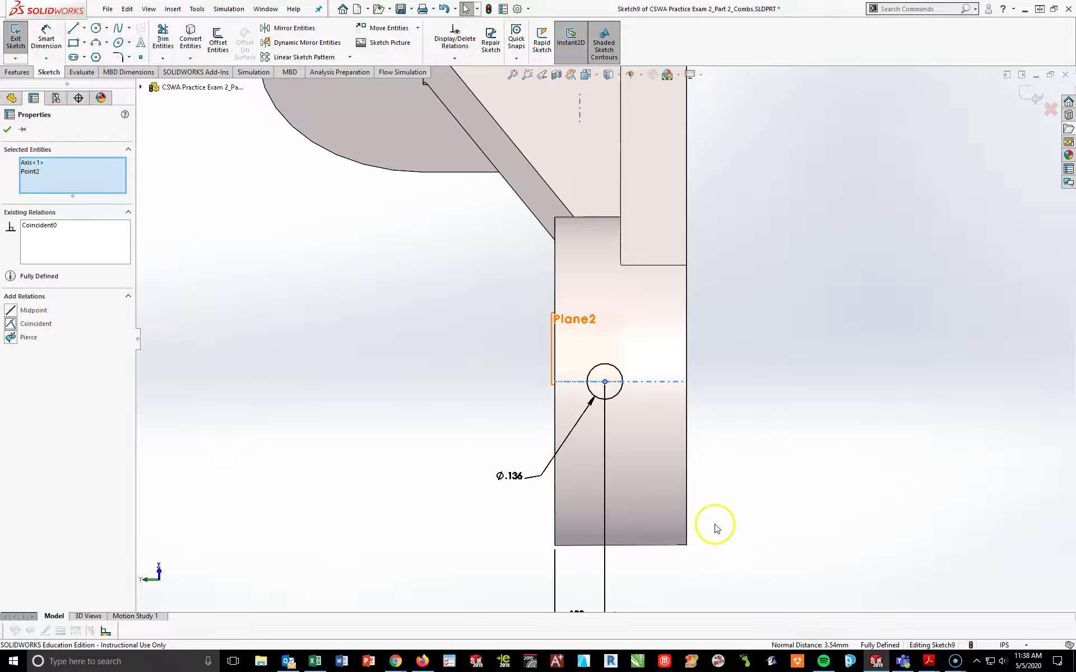
{"action": "left_click", "coordinate": [745, 492]}
Examine the hole circle's position and orientation inside the ring from several angles.
{"action": "middle_click_drag", "start_coordinate": [688, 441], "coordinate": [734, 452]}
{"action": "scroll", "coordinate": [525, 348], "scroll_direction": "down", "scroll_amount": 5}
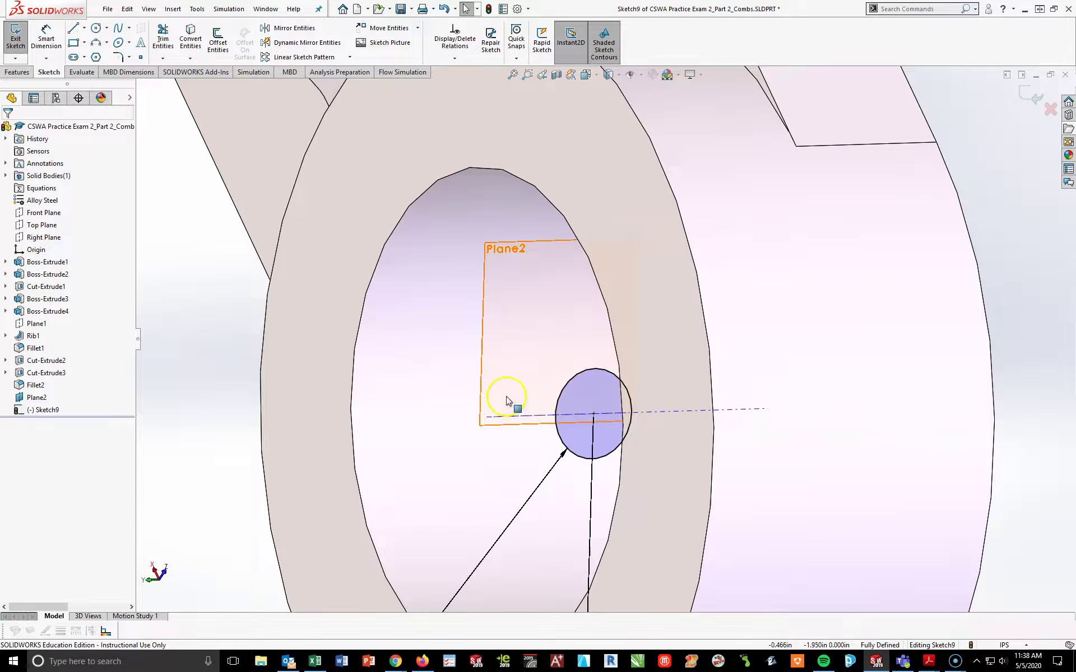
{"action": "left_click", "coordinate": [638, 426]}
{"action": "left_click", "coordinate": [1018, 470]}
{"action": "scroll", "coordinate": [1019, 471], "scroll_direction": "up", "scroll_amount": 6}
{"action": "middle_click_drag", "start_coordinate": [685, 447], "coordinate": [707, 370]}
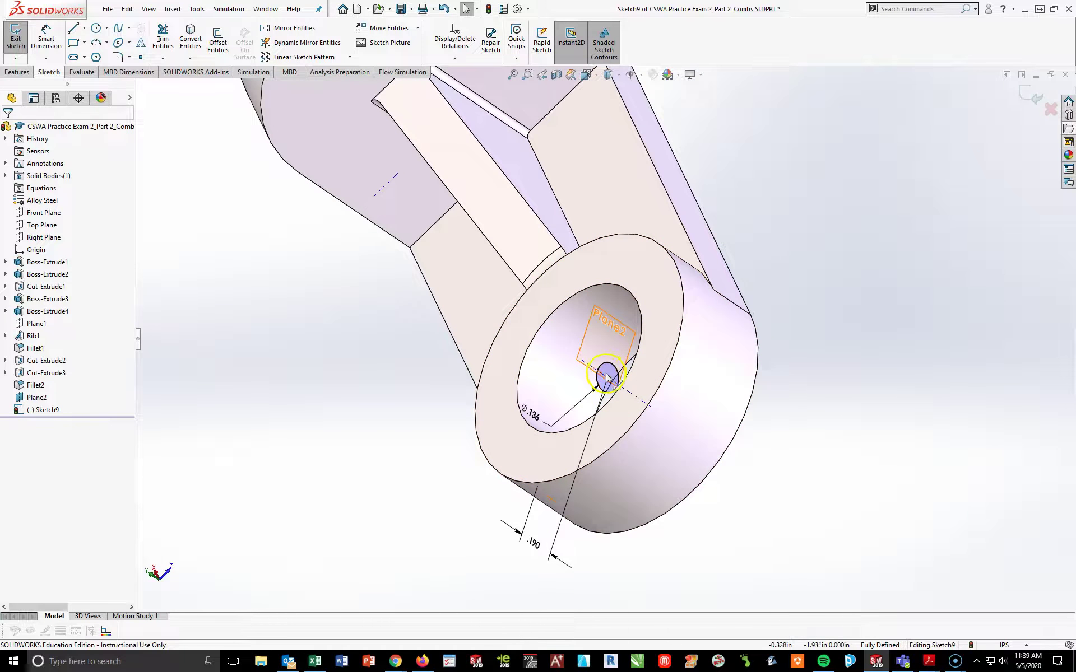
{"action": "middle_click_drag", "start_coordinate": [681, 439], "coordinate": [738, 419]}
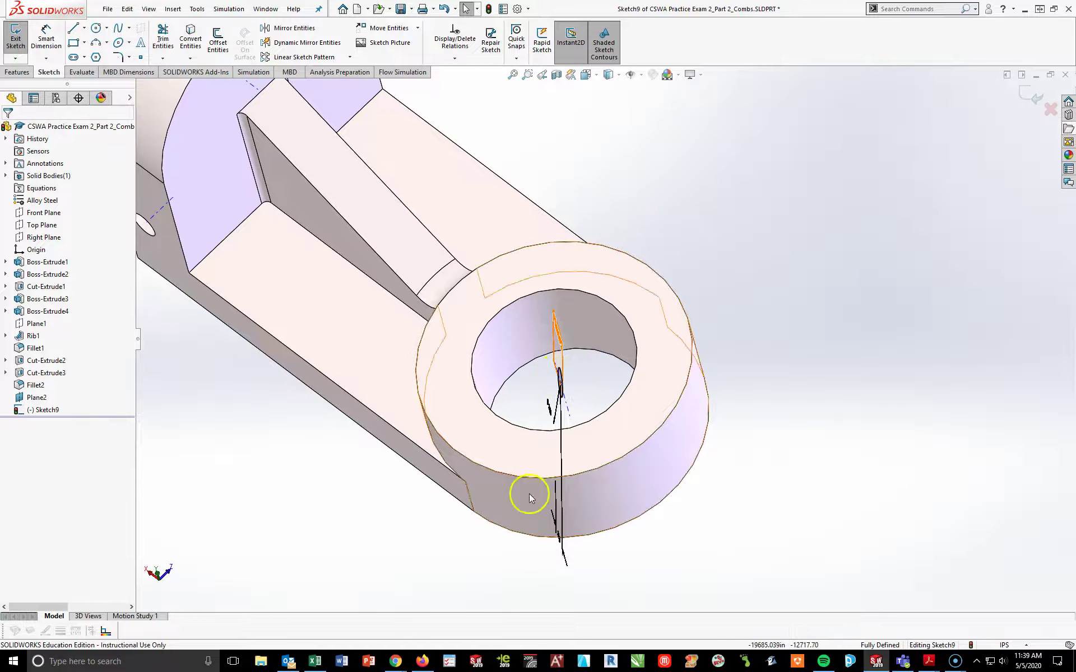
{"action": "middle_click_drag", "start_coordinate": [775, 374], "coordinate": [743, 384]}
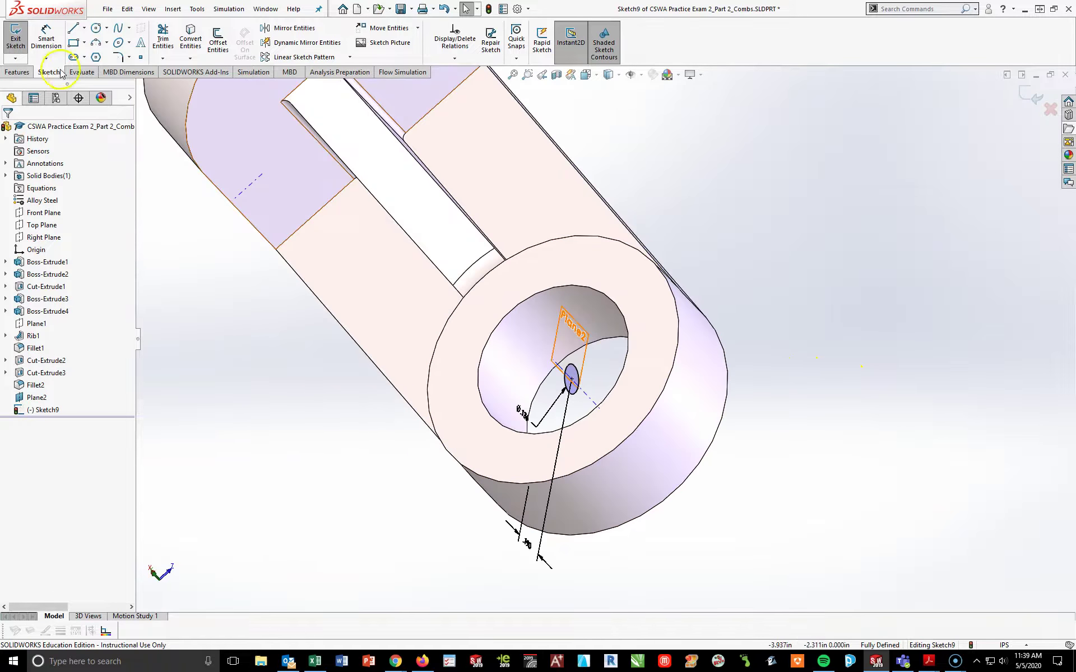
Cut-extrude the circle Through All in the reversed direction, out through the ring's free side wall.
{"action": "left_click", "coordinate": [13, 73]}
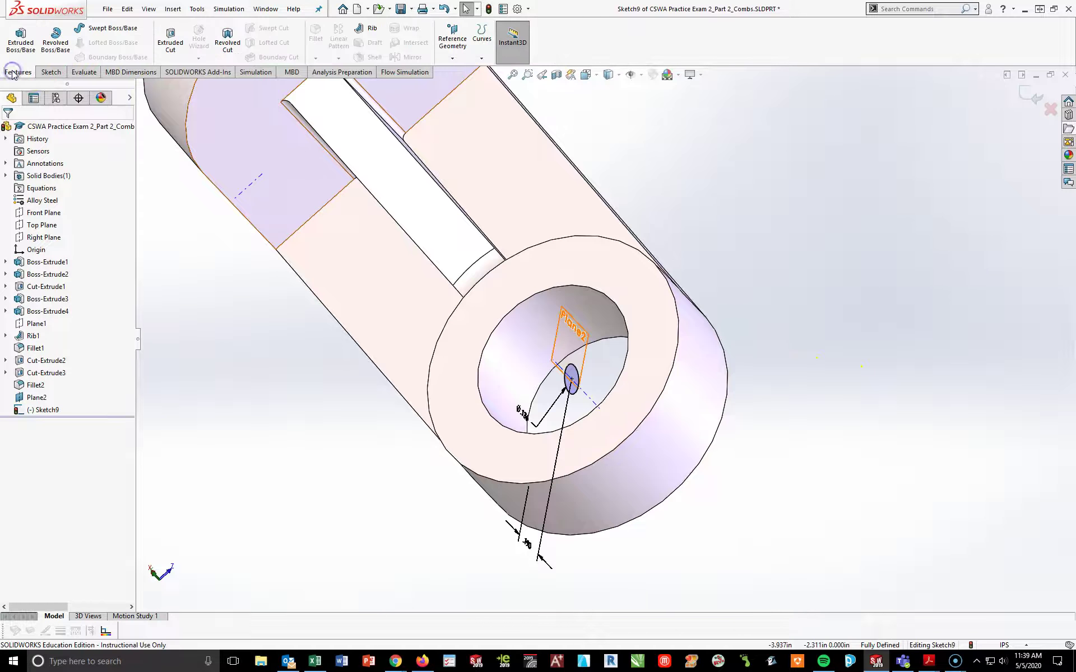
{"action": "left_click", "coordinate": [170, 40]}
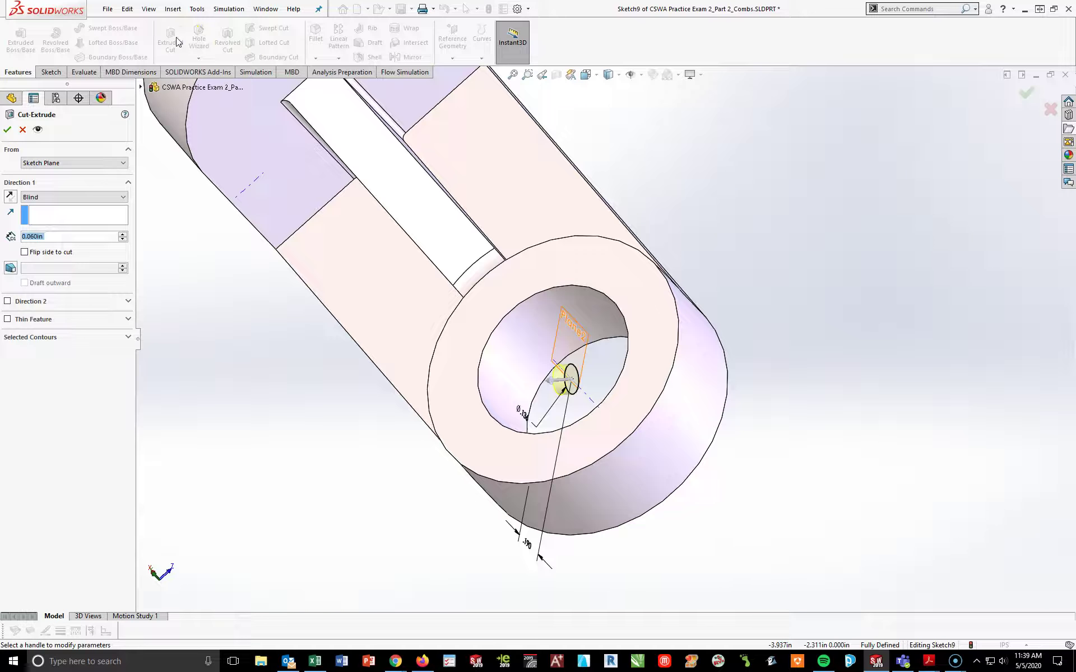
{"action": "left_click", "coordinate": [93, 198]}
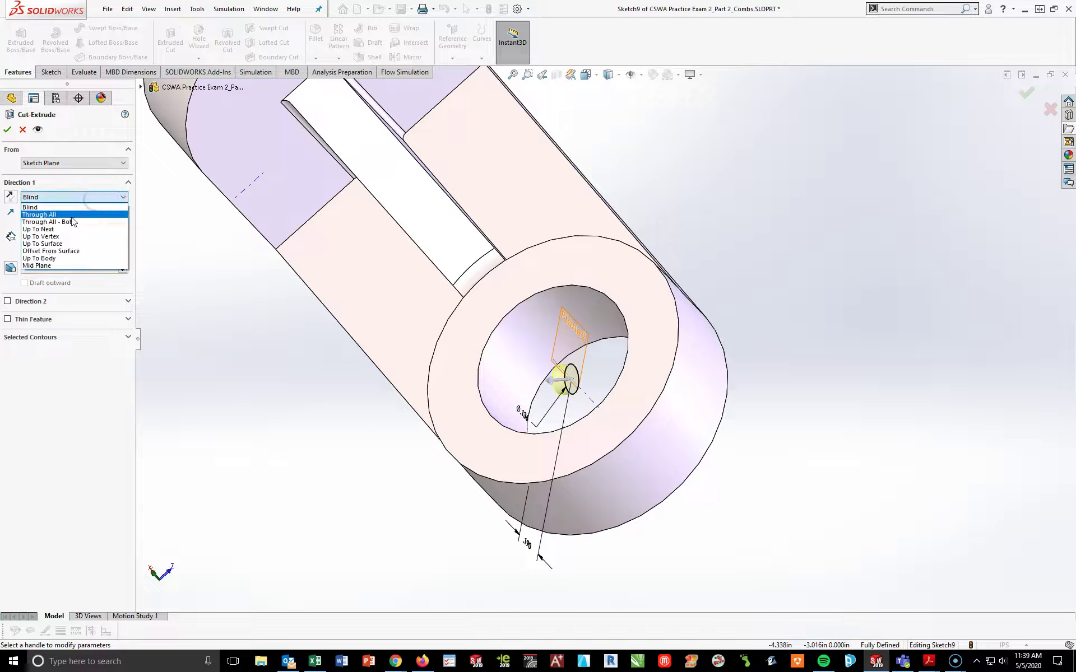
{"action": "left_click", "coordinate": [72, 216]}
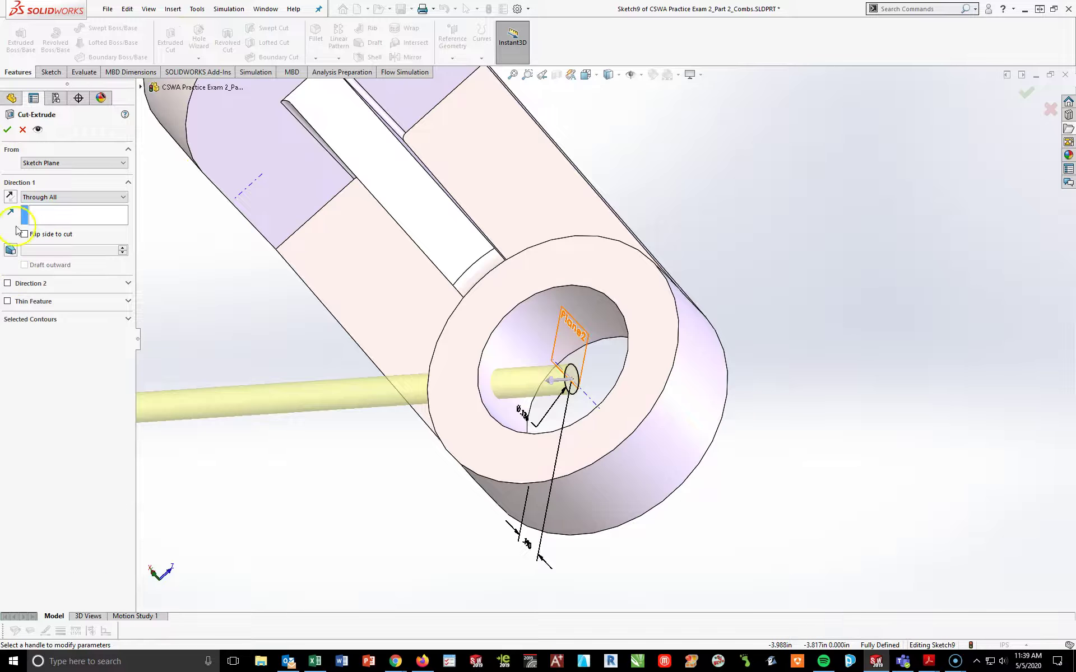
{"action": "left_click", "coordinate": [9, 198]}
{"action": "middle_click_drag", "start_coordinate": [447, 353], "coordinate": [555, 262]}
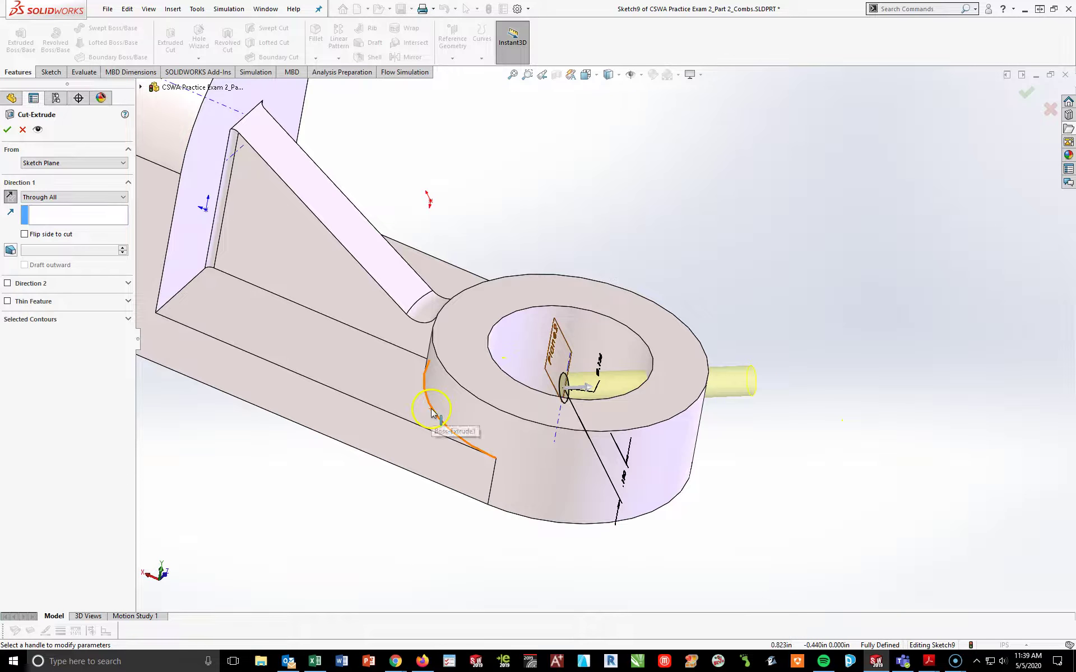
{"action": "left_click", "coordinate": [1024, 100]}
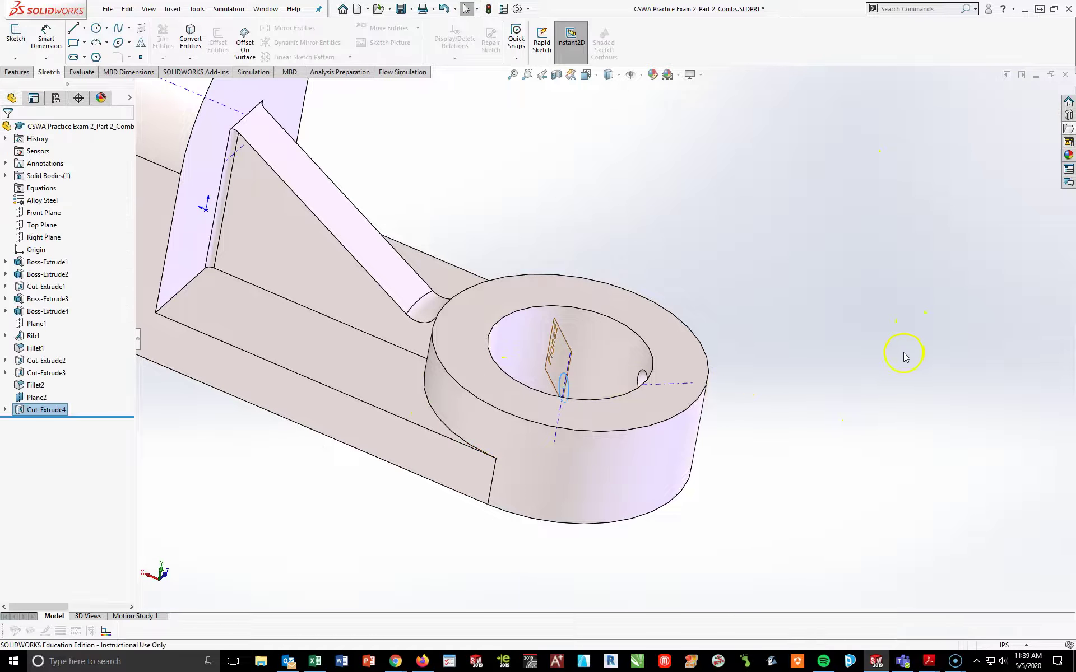
Hide the 45° reference plane, Plane2.
{"action": "left_click", "coordinate": [31, 398]}
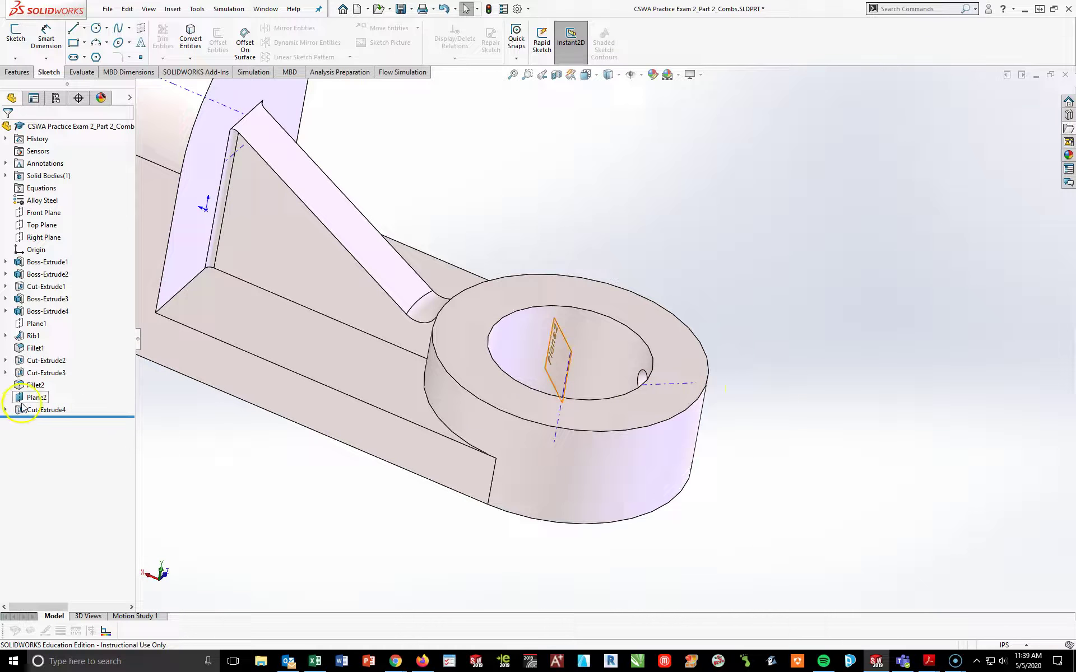
{"action": "right_click", "coordinate": [30, 400]}
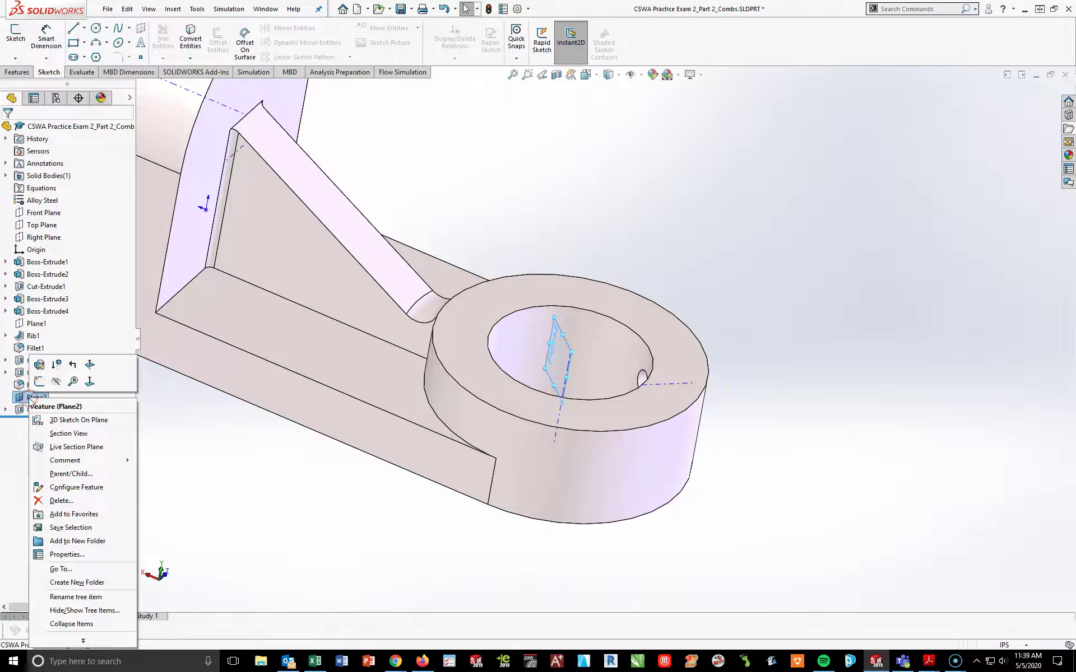
{"action": "left_click", "coordinate": [59, 379]}
Mirror the ring's angled hole cut, Cut-Extrude4, about Plane1 to the other side of the ring.
{"action": "middle_click_drag", "start_coordinate": [852, 475], "coordinate": [705, 481]}
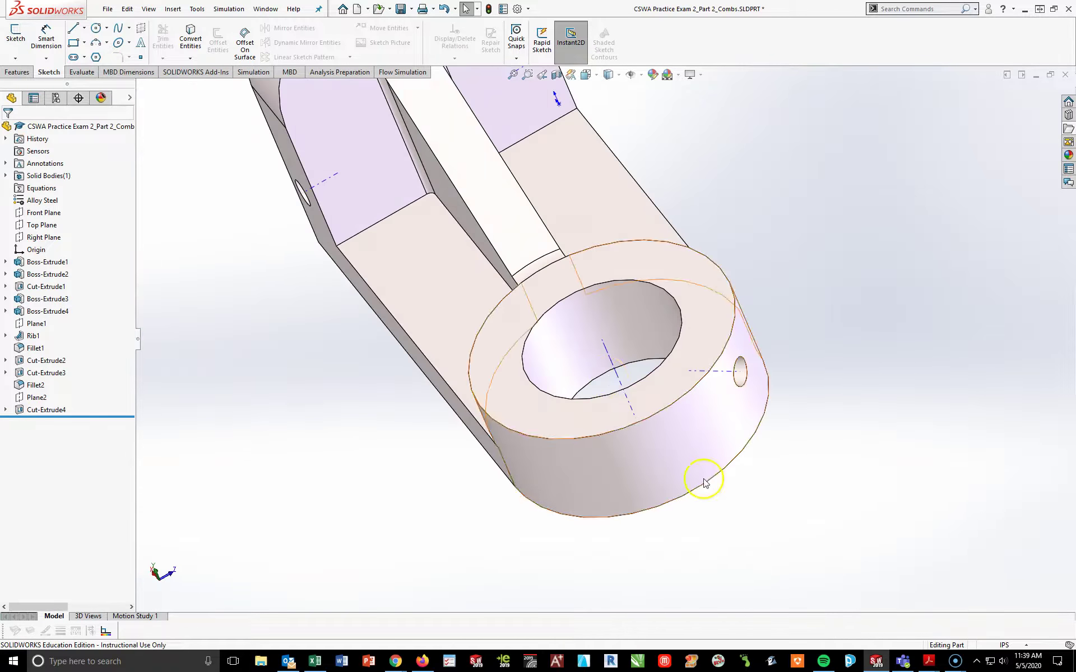
{"action": "middle_click_drag", "start_coordinate": [891, 493], "coordinate": [672, 481]}
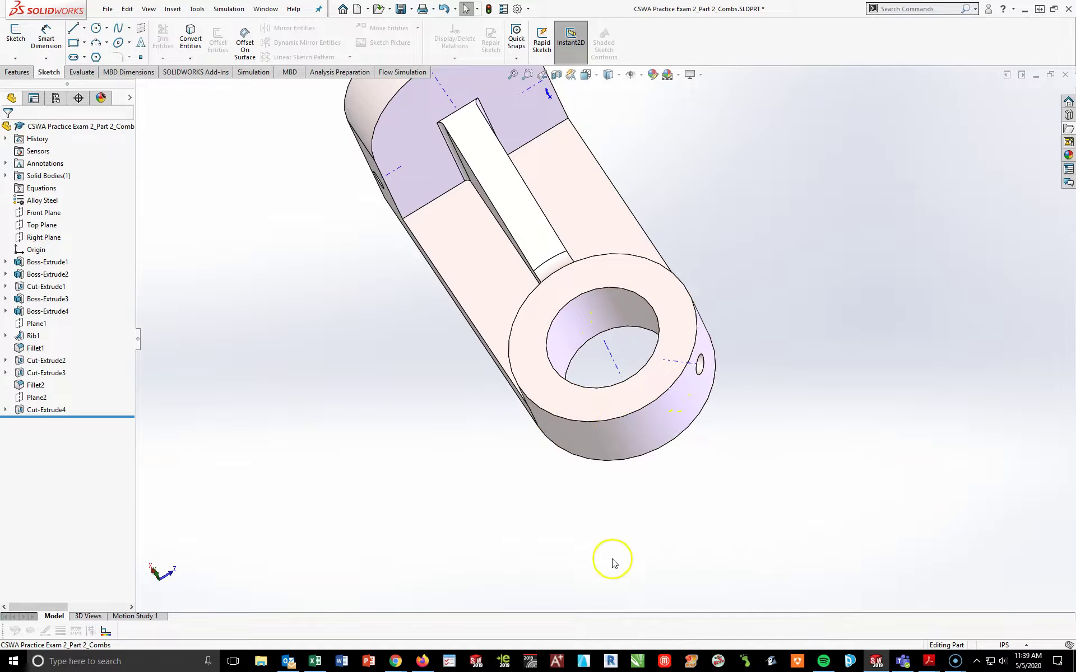
{"action": "scroll", "coordinate": [684, 528], "scroll_direction": "up", "scroll_amount": 3}
{"action": "middle_click_drag", "start_coordinate": [579, 486], "coordinate": [569, 456]}
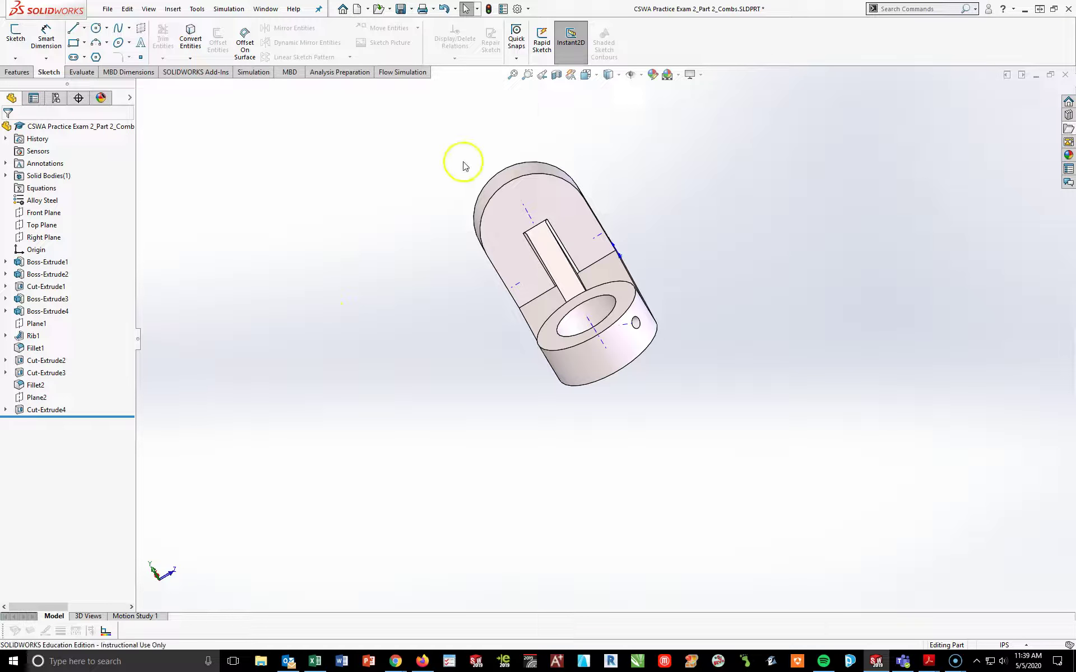
{"action": "left_click", "coordinate": [16, 73]}
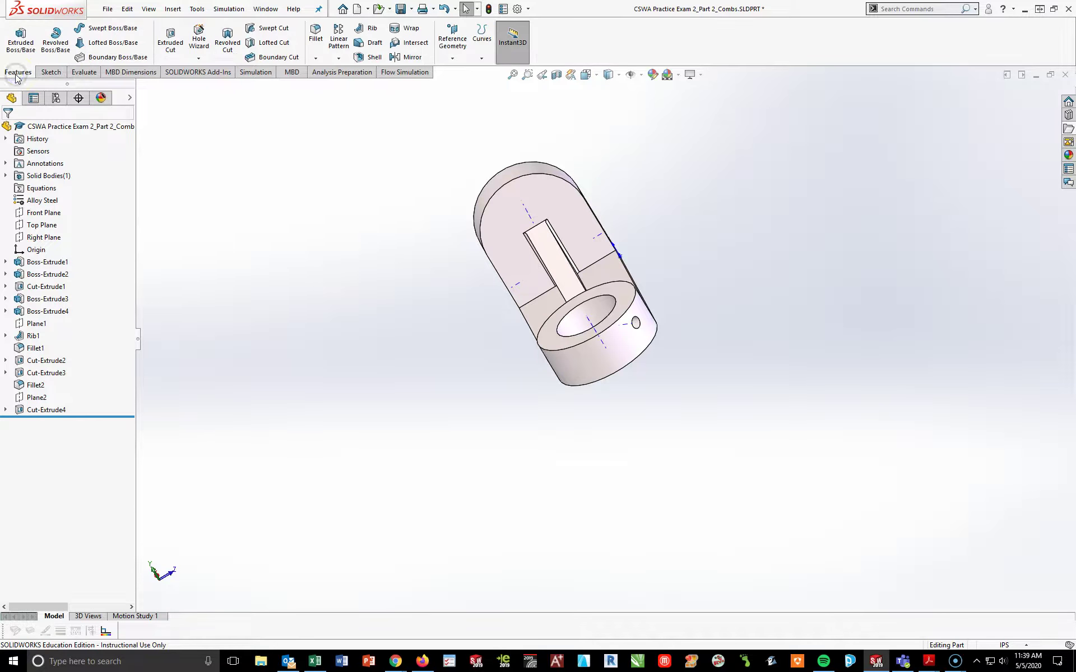
{"action": "left_click", "coordinate": [409, 57]}
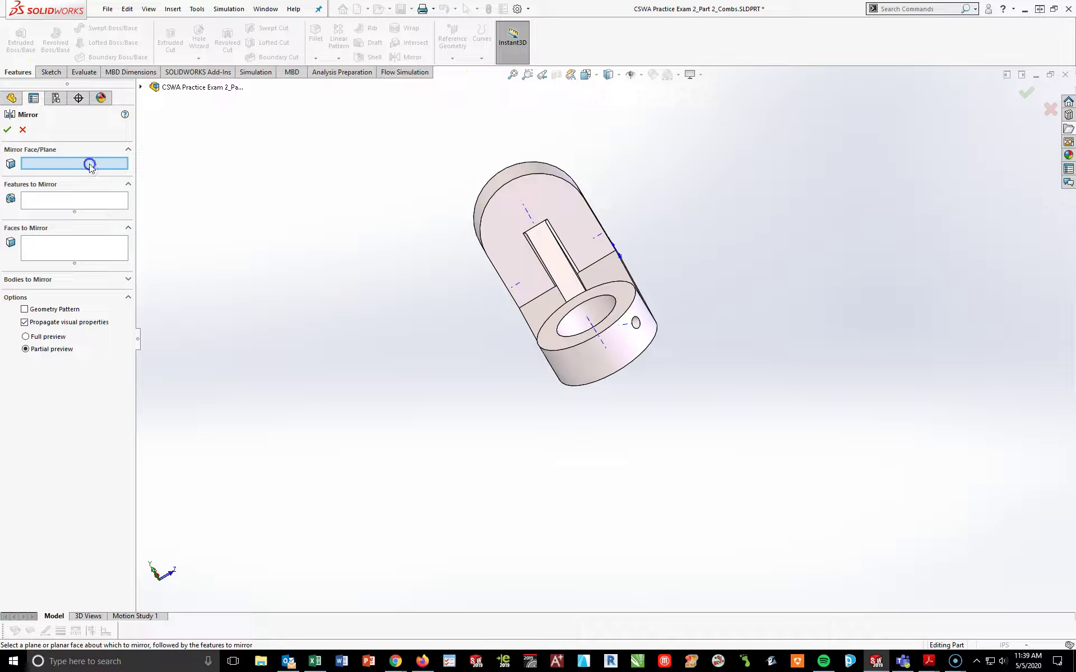
{"action": "left_click", "coordinate": [141, 87]}
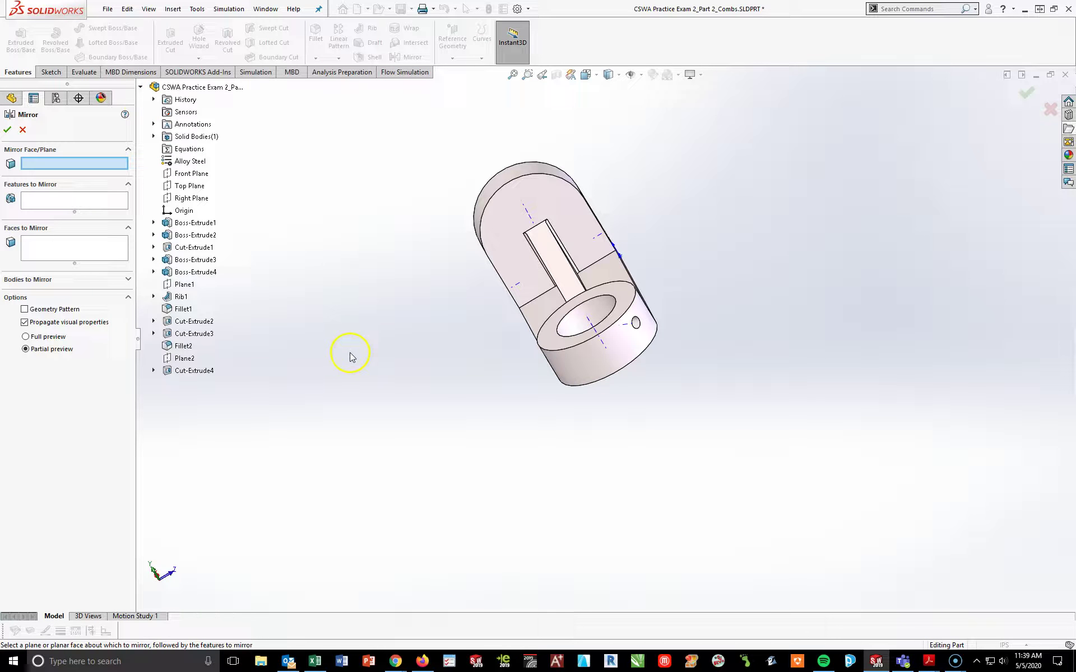
{"action": "left_click", "coordinate": [185, 285]}
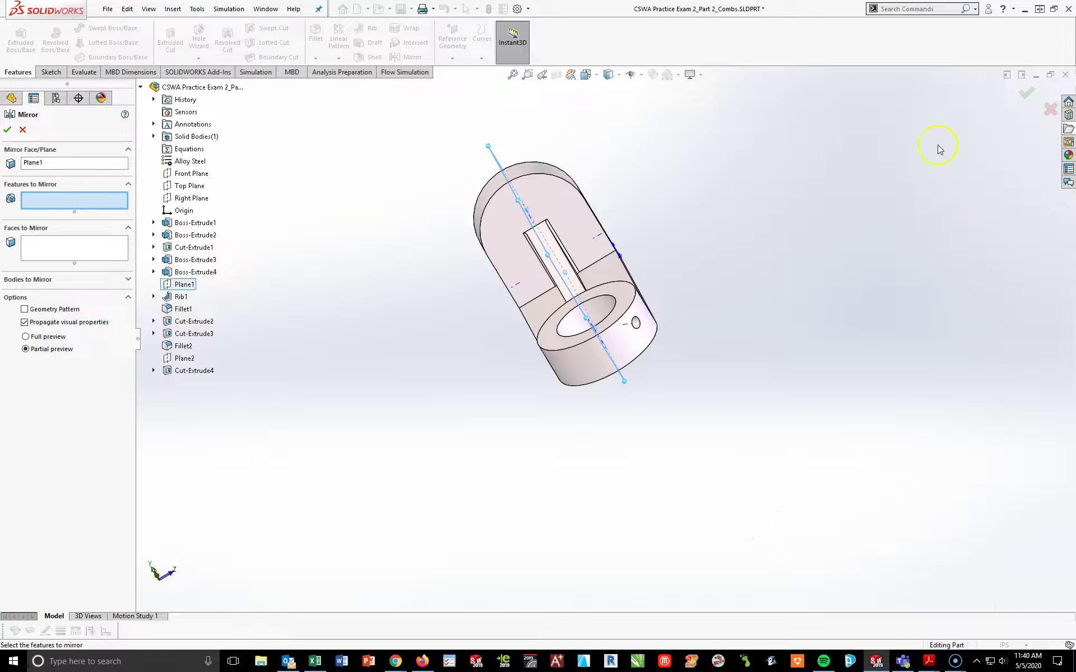
{"action": "middle_click_drag", "start_coordinate": [738, 302], "coordinate": [691, 379]}
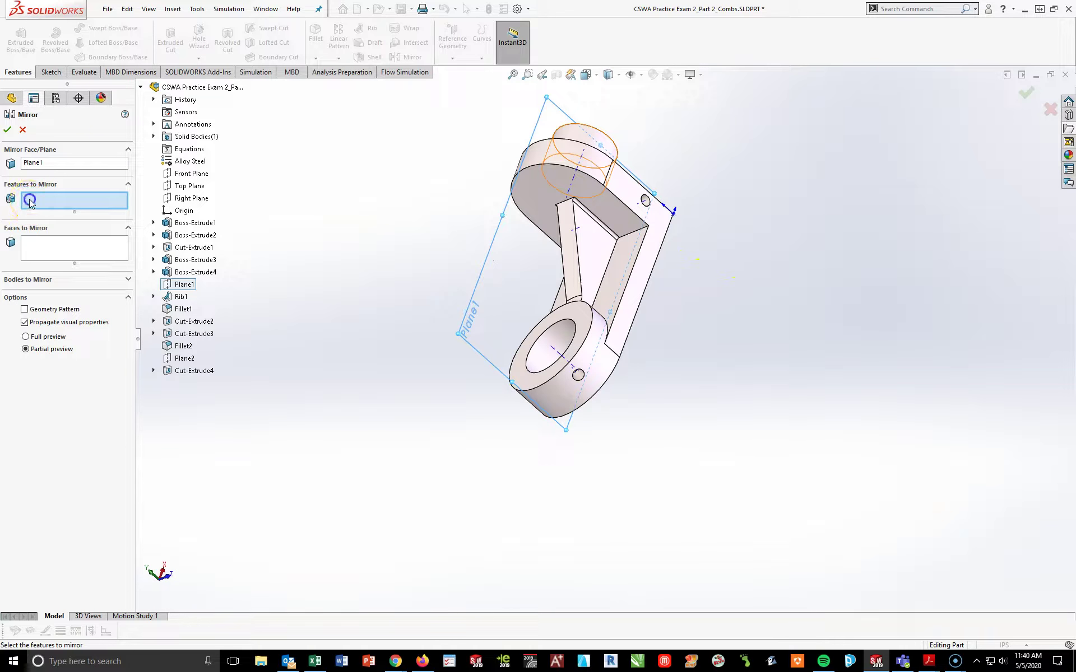
{"action": "left_click", "coordinate": [189, 371]}
{"action": "middle_click_drag", "start_coordinate": [545, 554], "coordinate": [711, 335]}
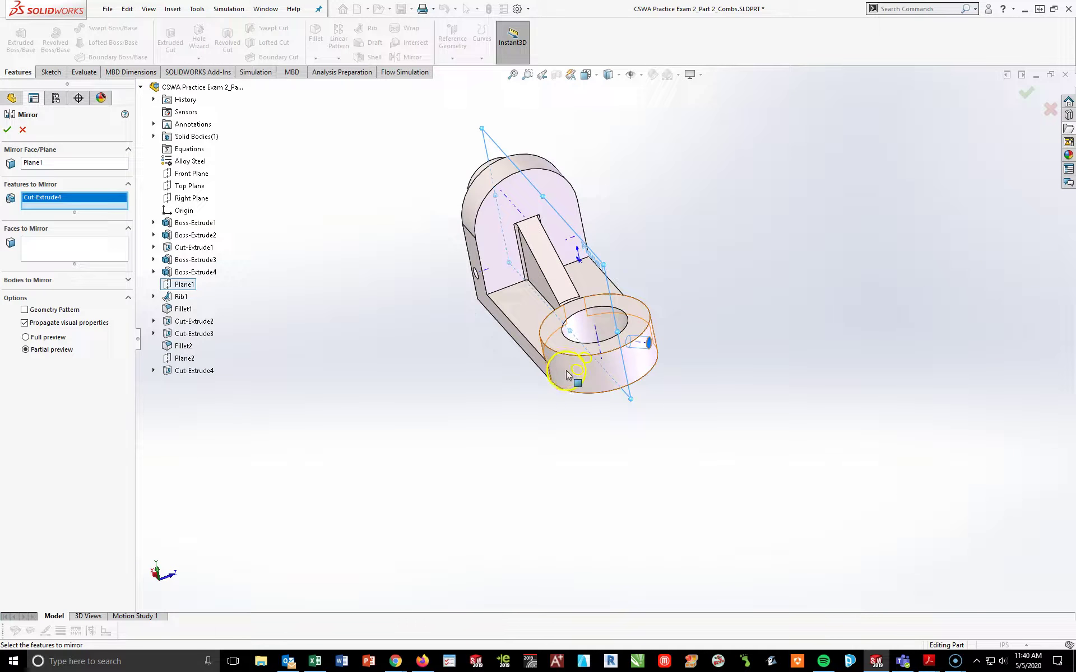
{"action": "left_click", "coordinate": [1026, 99]}
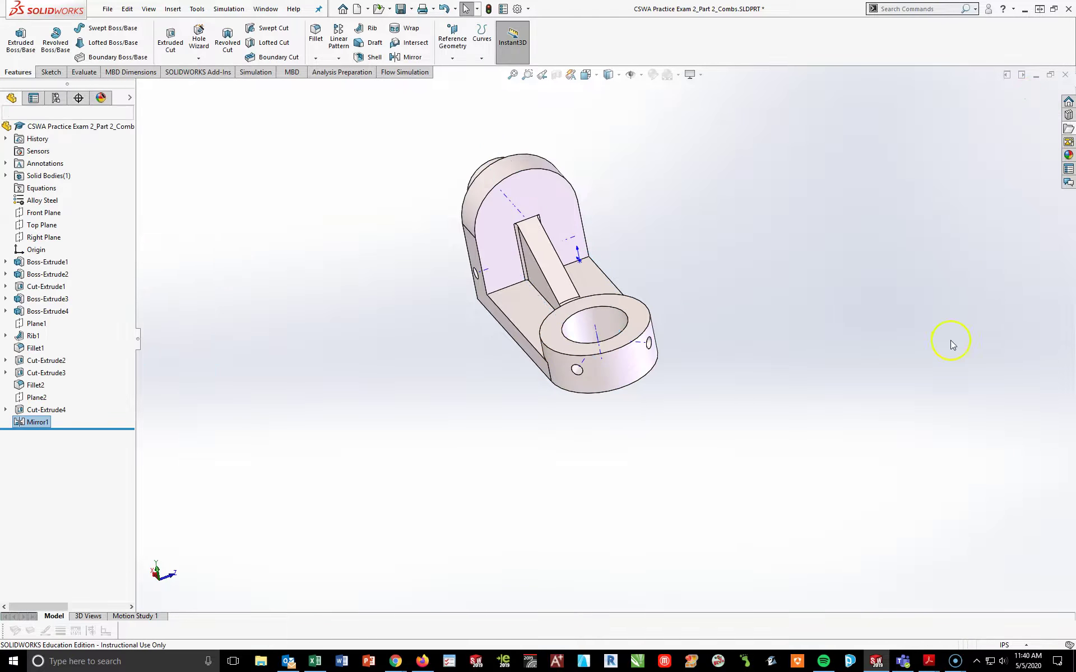
Hide the temporary axes with the part in isometric view, and save the part.
{"action": "key", "text": "space"}
{"action": "left_click", "coordinate": [992, 415]}
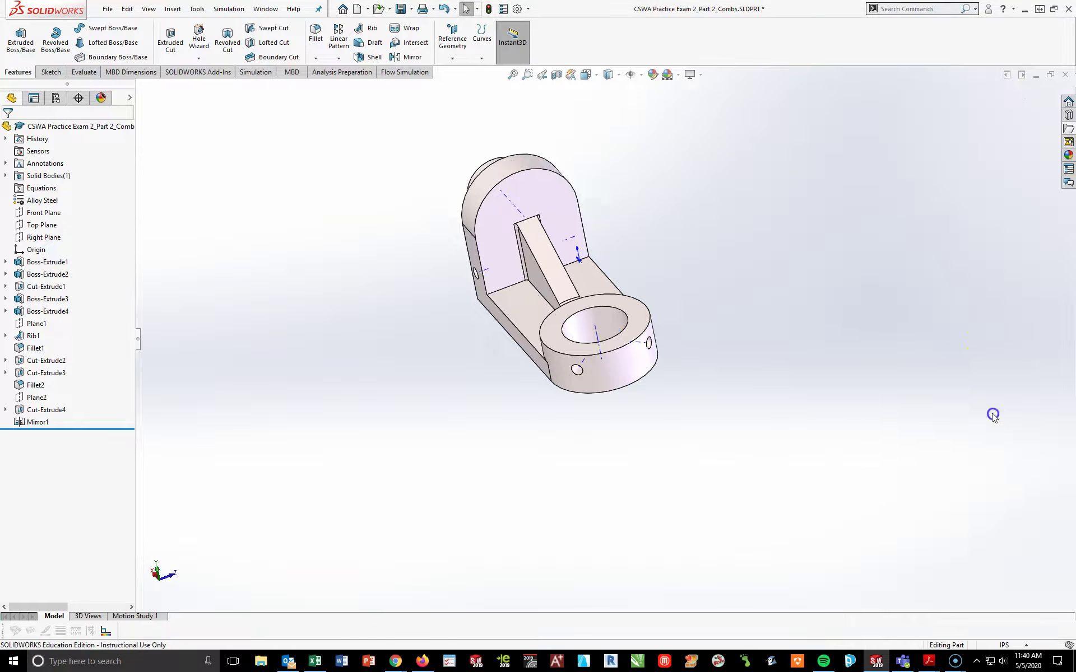
{"action": "left_click", "coordinate": [640, 75]}
{"action": "left_click", "coordinate": [648, 107]}
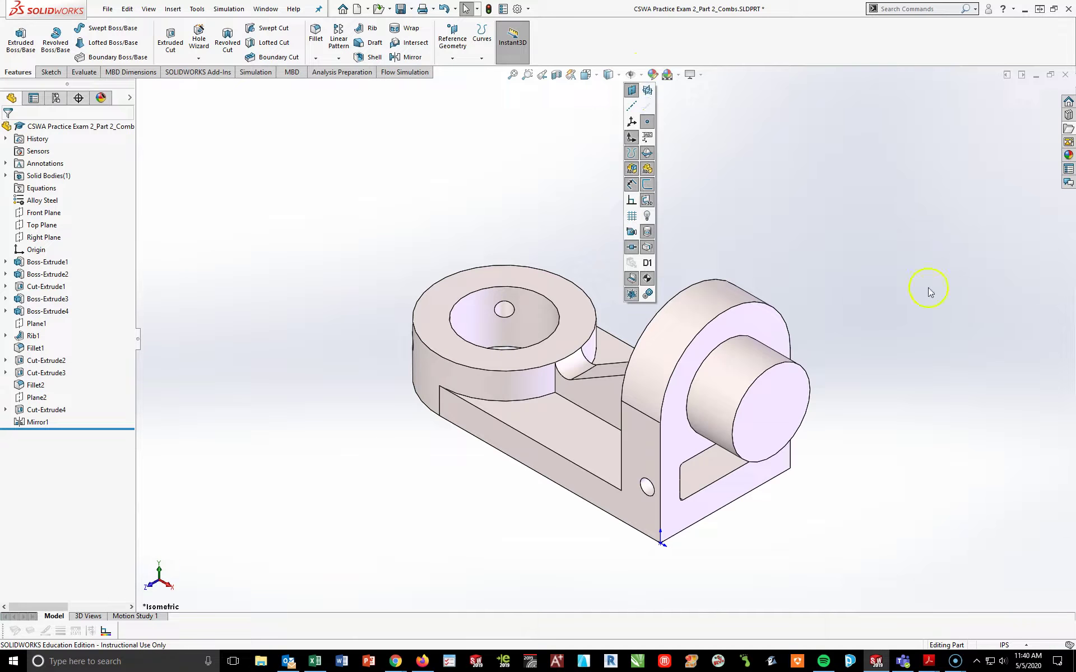
{"action": "left_click", "coordinate": [405, 9]}
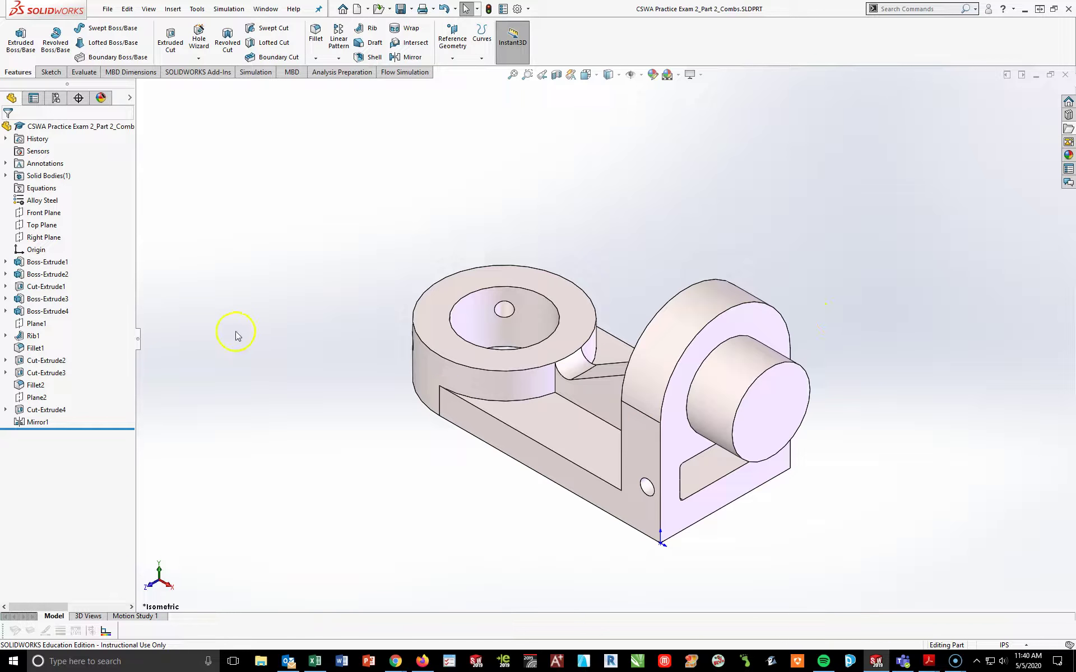
Evaluate the mass properties of the finished bracket and close the report.
{"action": "left_click", "coordinate": [83, 72]}
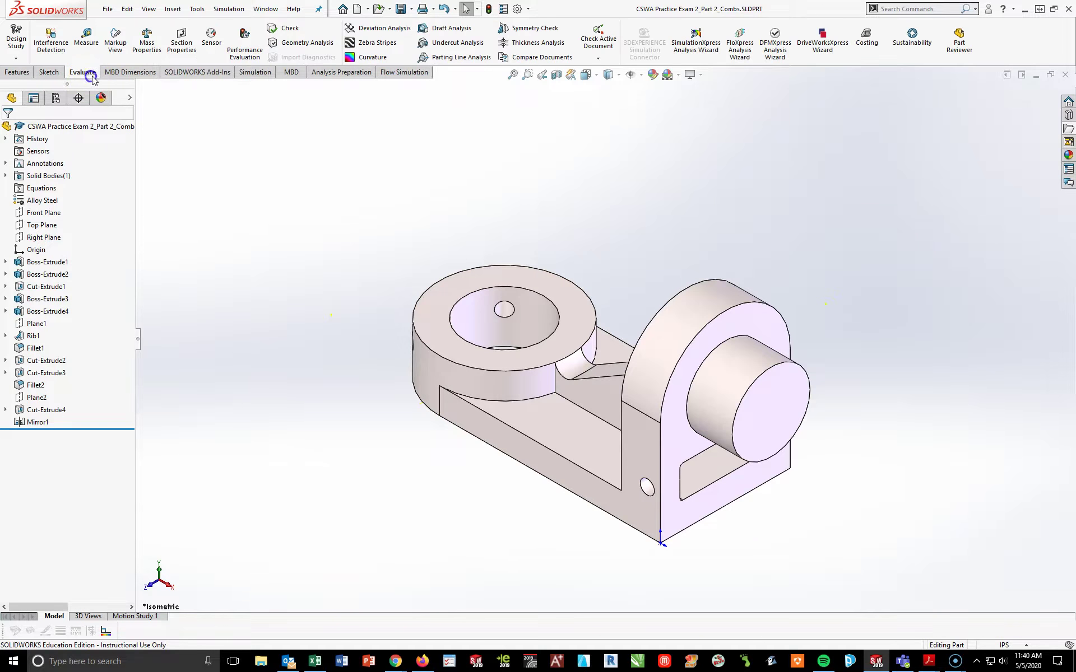
{"action": "left_click", "coordinate": [149, 40]}
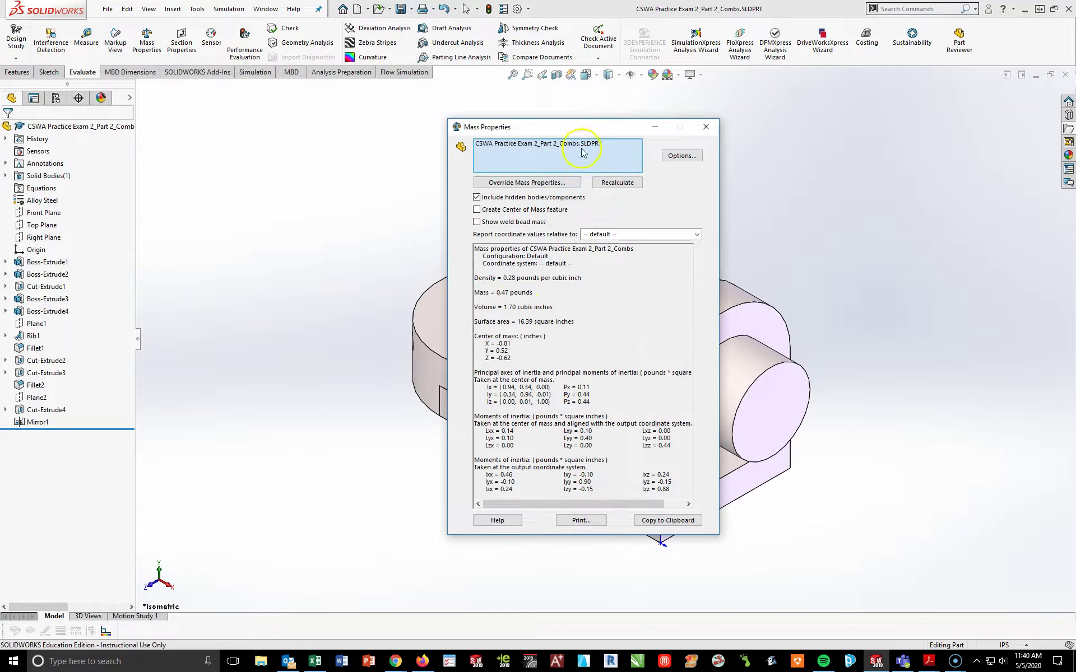
{"action": "left_click", "coordinate": [707, 126]}
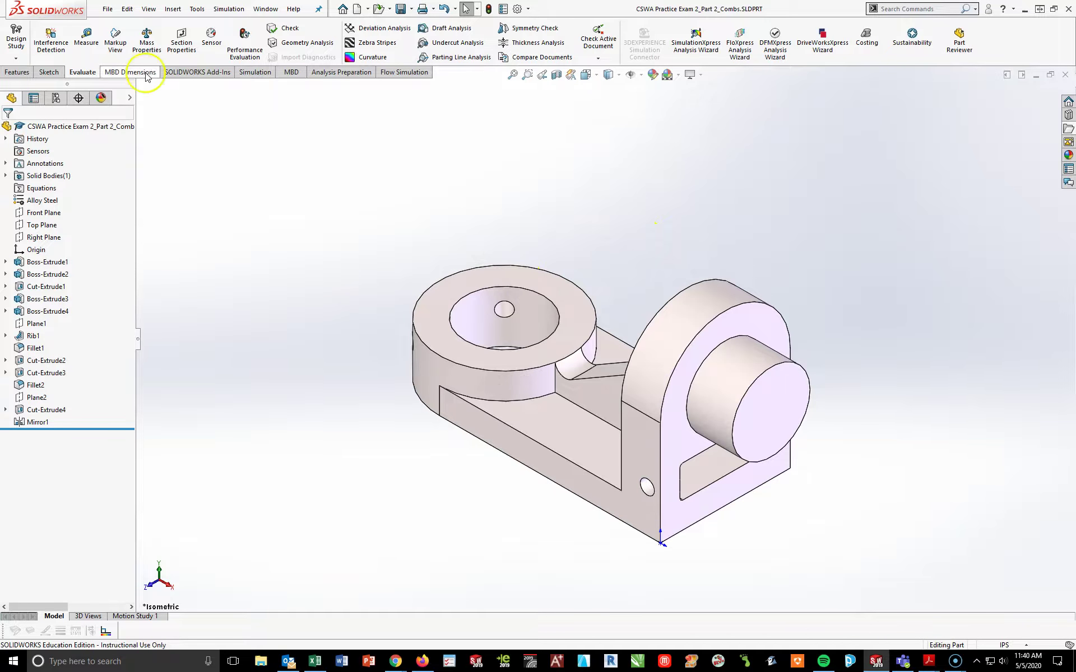
Report the mass properties in custom units, keeping length in inches and setting the mass unit to grams.
{"action": "left_click", "coordinate": [148, 39]}
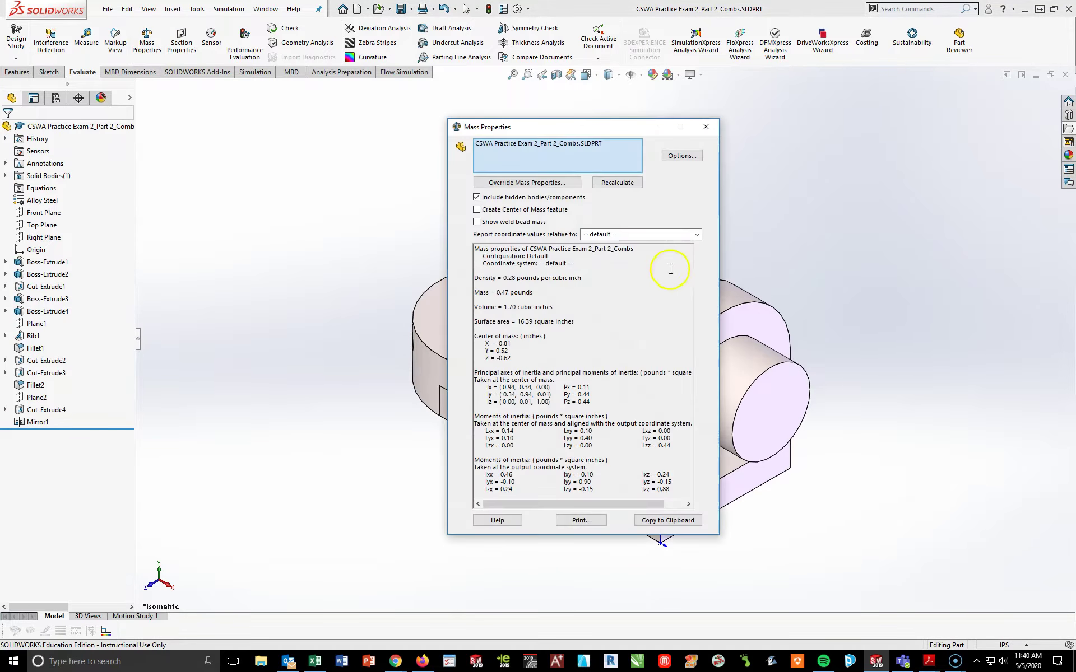
{"action": "left_click", "coordinate": [683, 156]}
{"action": "left_click", "coordinate": [500, 219]}
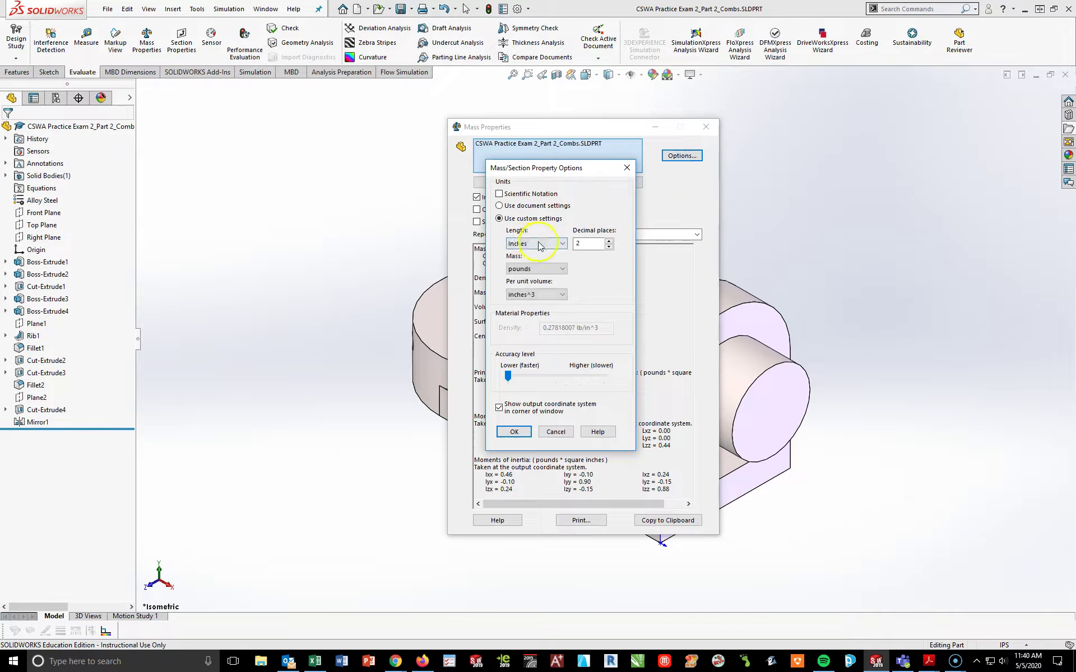
{"action": "left_click", "coordinate": [536, 244]}
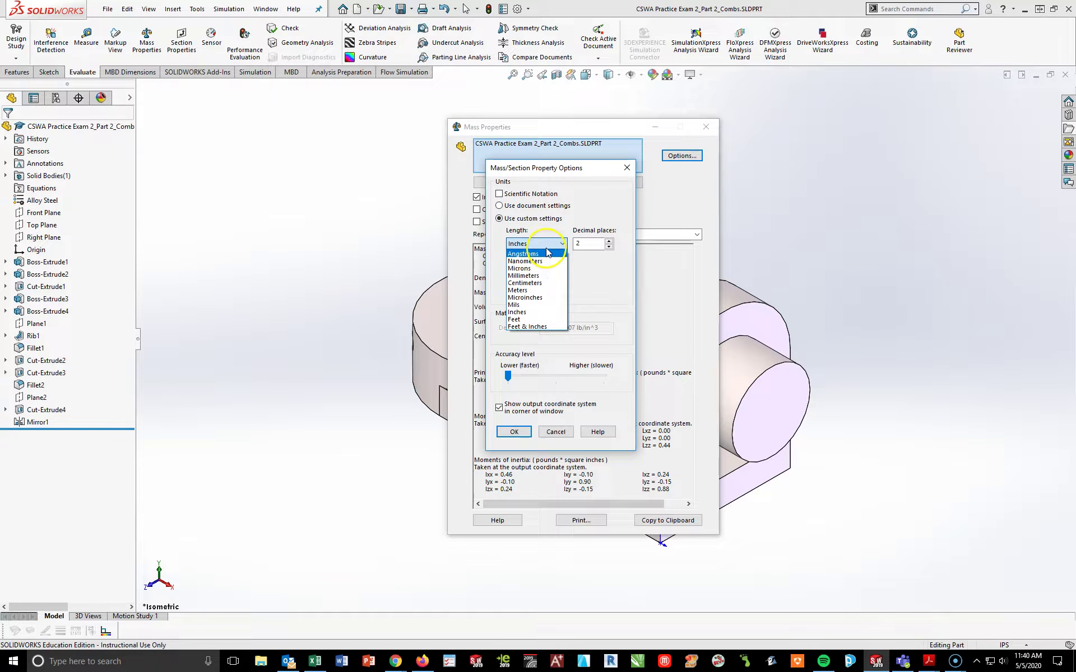
{"action": "left_click", "coordinate": [547, 243]}
{"action": "left_click", "coordinate": [547, 269]}
{"action": "left_click", "coordinate": [516, 286]}
{"action": "left_click", "coordinate": [513, 432]}
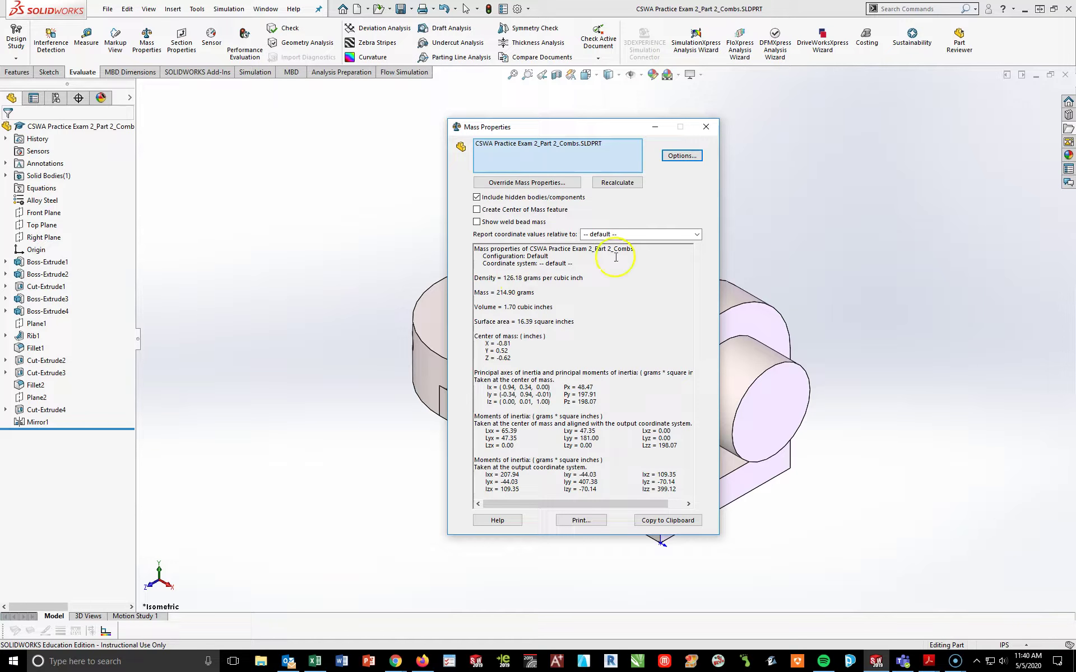
Try pounds as the mass unit in the mass property options, discard the change and close the mass properties.
{"action": "left_click", "coordinate": [672, 156]}
{"action": "left_click", "coordinate": [511, 267]}
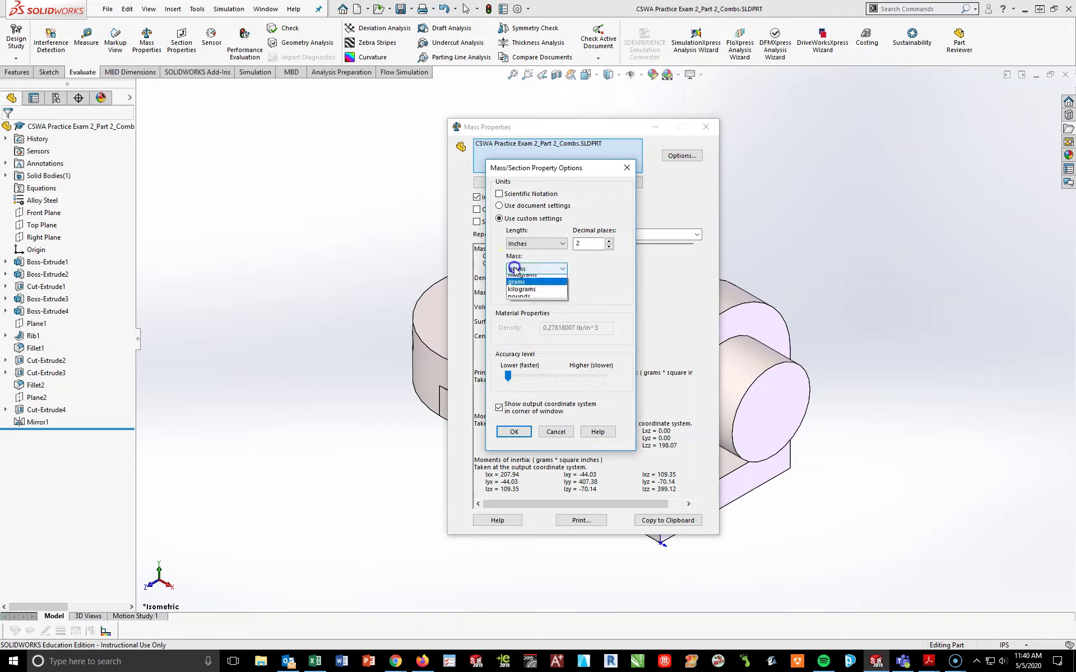
{"action": "left_click", "coordinate": [503, 217]}
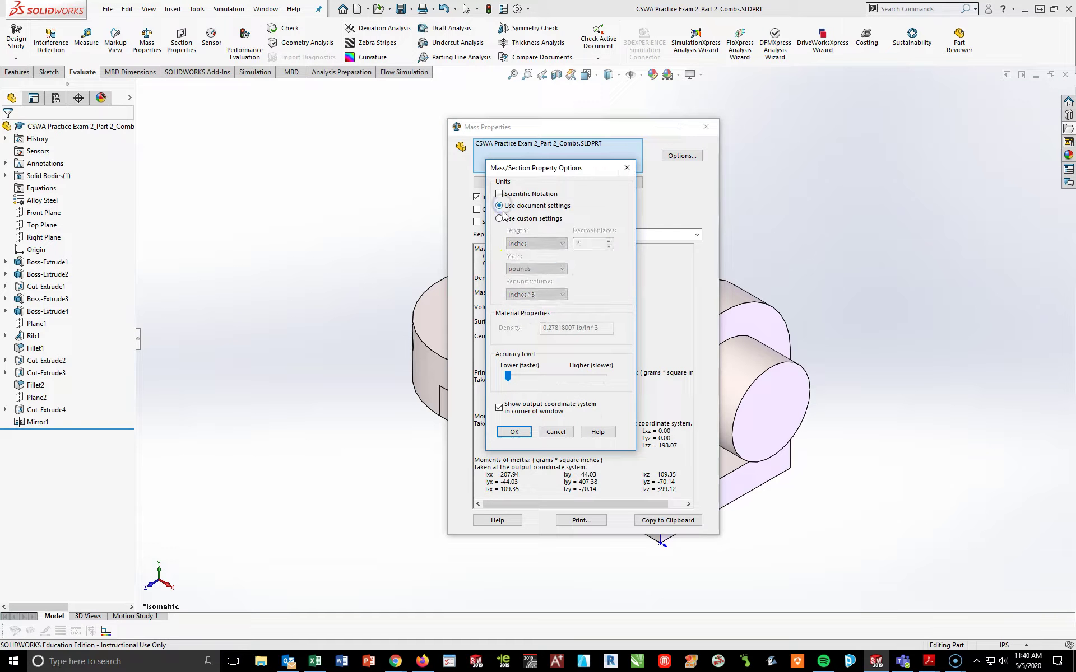
{"action": "left_click", "coordinate": [525, 270]}
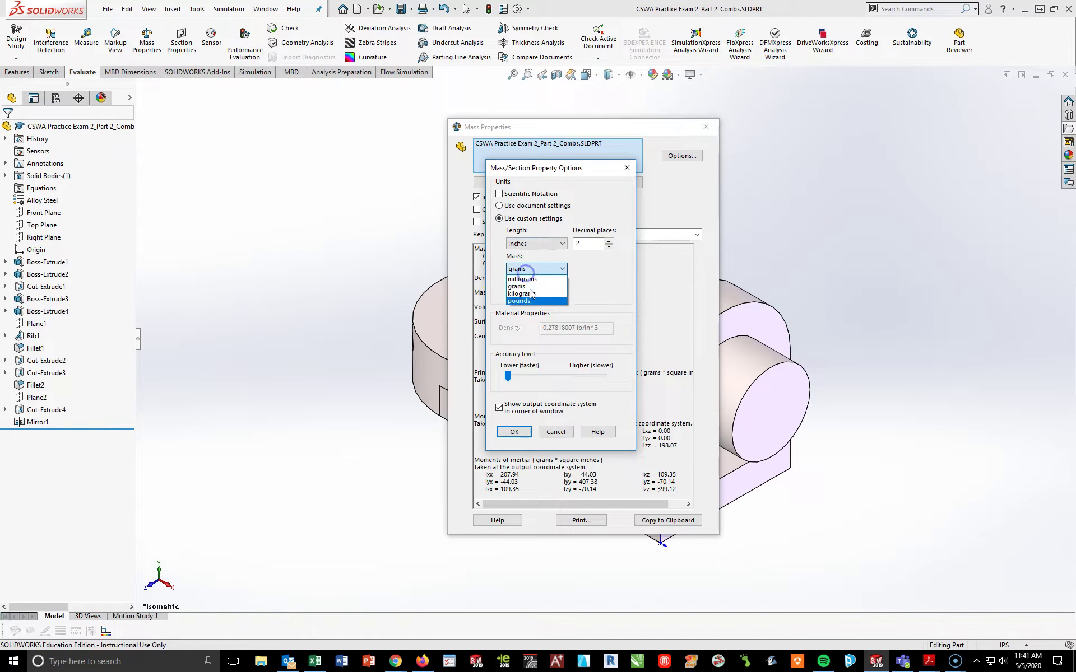
{"action": "left_click", "coordinate": [525, 301]}
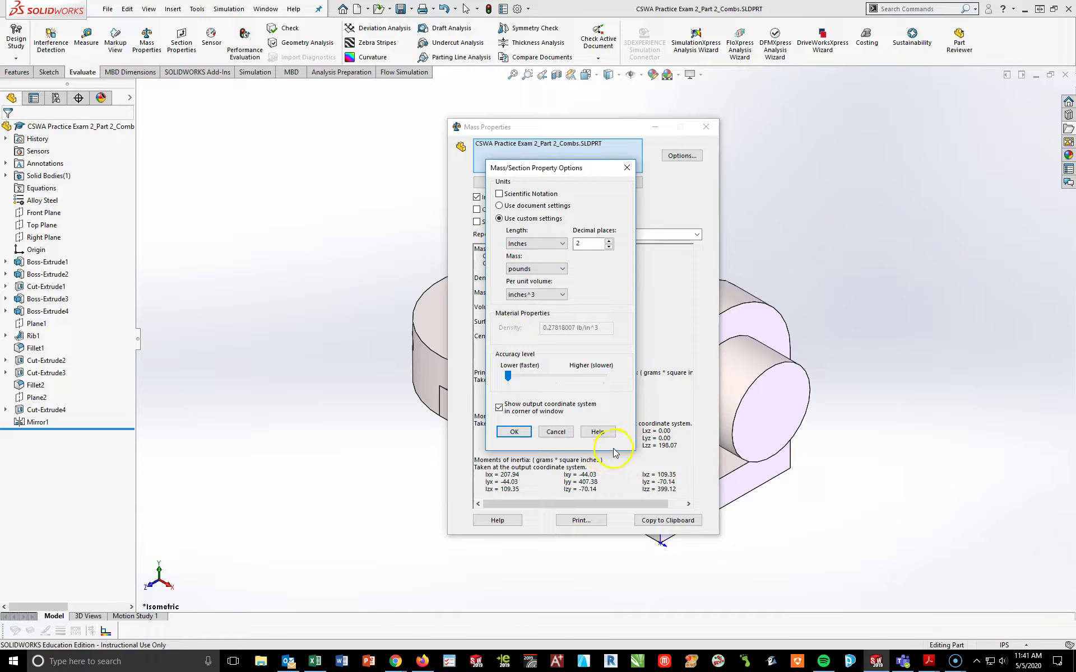
{"action": "left_click", "coordinate": [556, 432]}
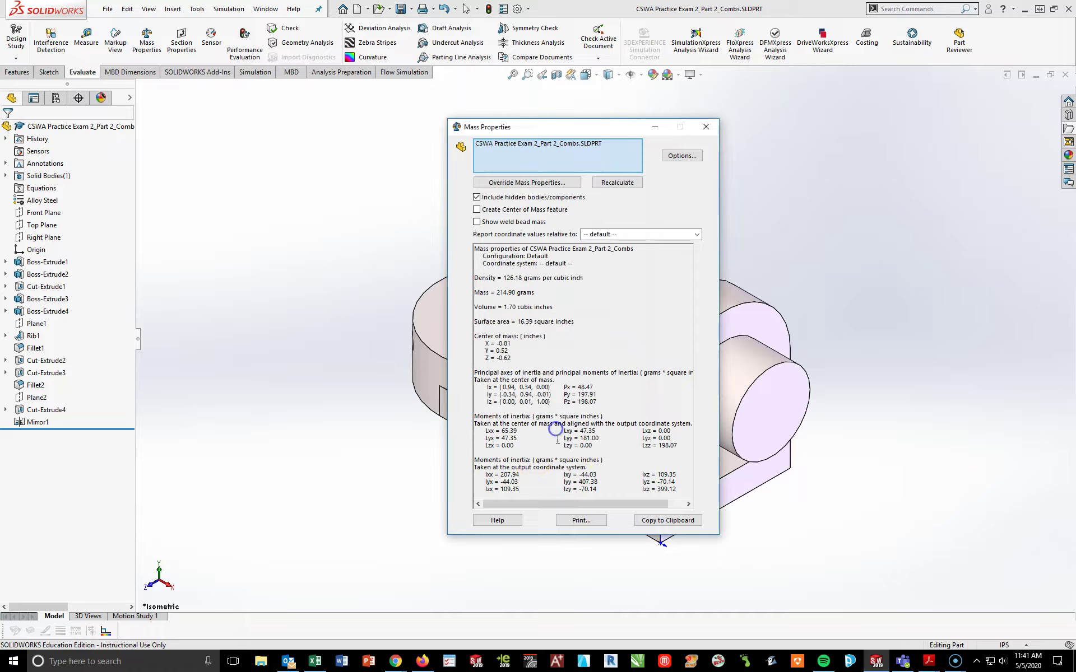
{"action": "left_click", "coordinate": [706, 127]}
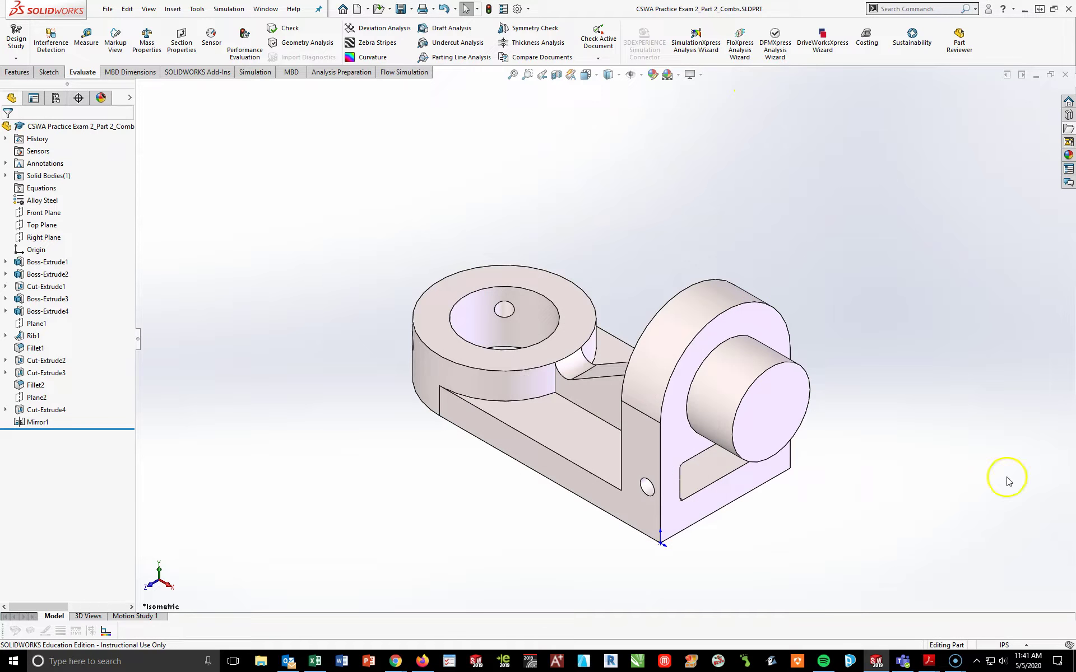